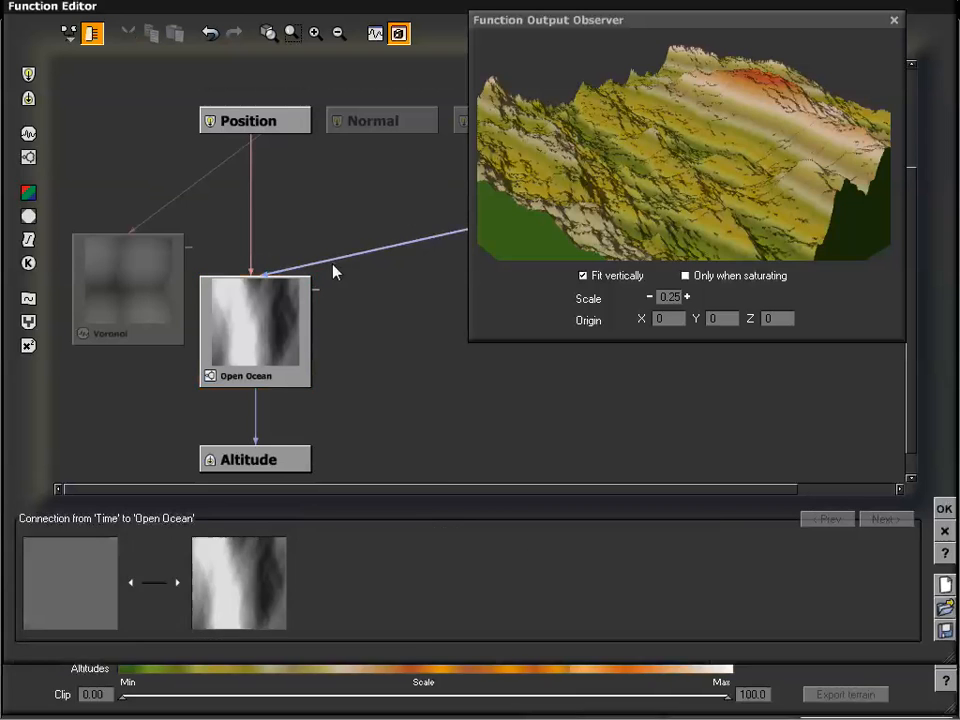
# Delete the Time link, the Open Ocean node and the Voronoi node from the graph, and move the output observer window aside.
pyautogui.press('Delete')
pyautogui.click(277, 302)
pyautogui.press('Delete')
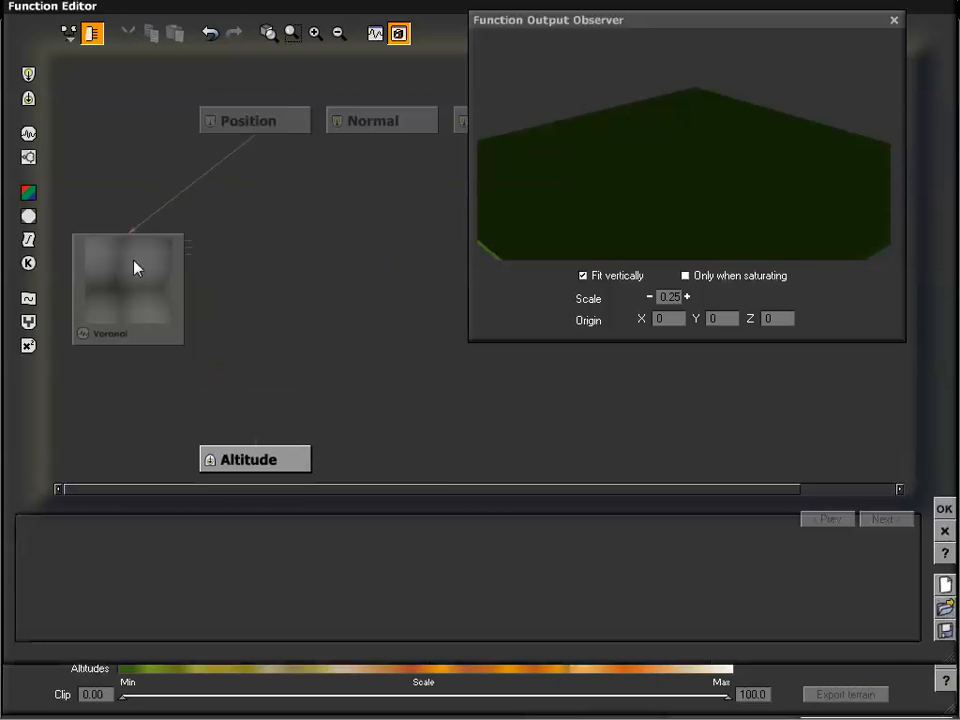
pyautogui.click(135, 266)
pyautogui.press('Delete')
pyautogui.moveTo(367, 295); pyautogui.dragTo(319, 302)
pyautogui.moveTo(606, 20); pyautogui.dragTo(656, 16)
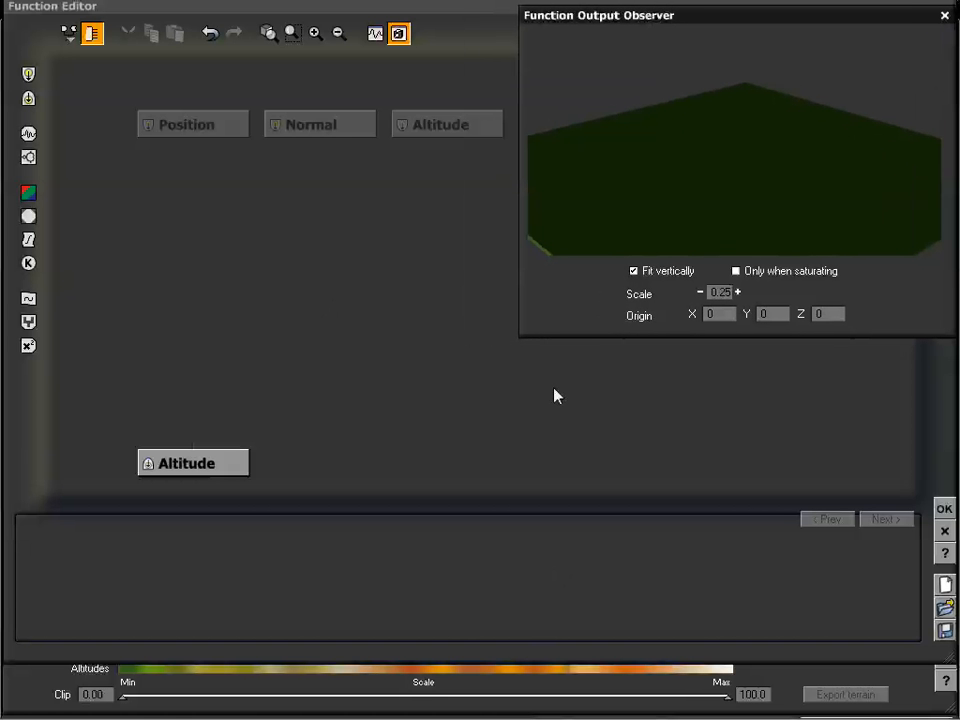
pyautogui.moveTo(675, 182)
pyautogui.mouseDown()
pyautogui.moveTo(681, 169)
pyautogui.moveTo(679, 187)
pyautogui.mouseUp()
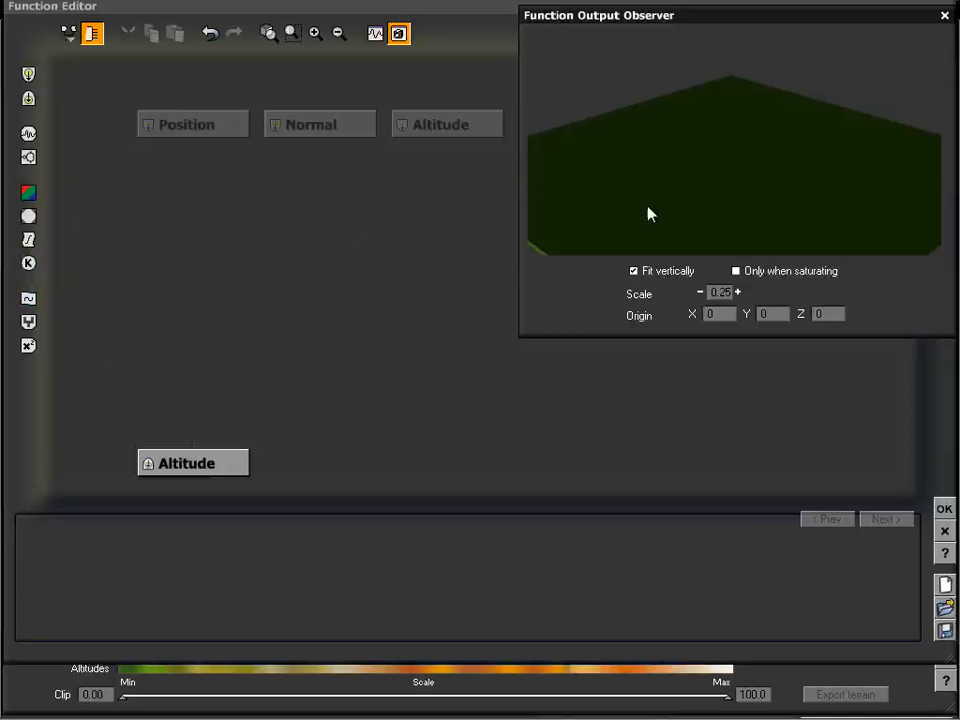
pyautogui.moveTo(743, 158); pyautogui.dragTo(747, 191)
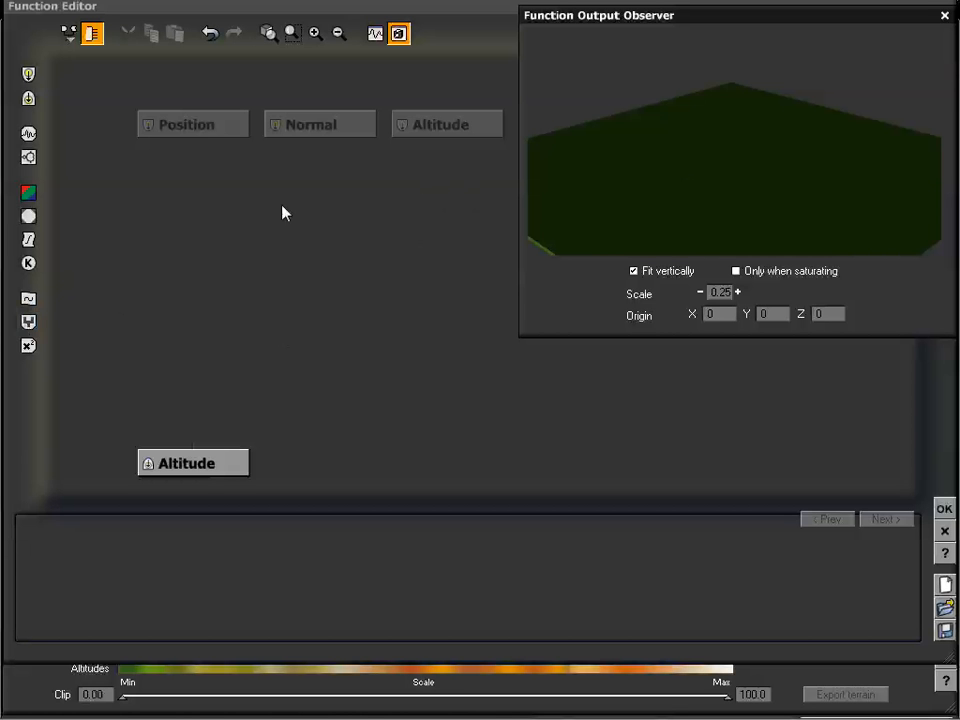
pyautogui.moveTo(312, 239)
pyautogui.mouseDown()
pyautogui.moveTo(308, 220)
pyautogui.moveTo(308, 229)
pyautogui.mouseUp()
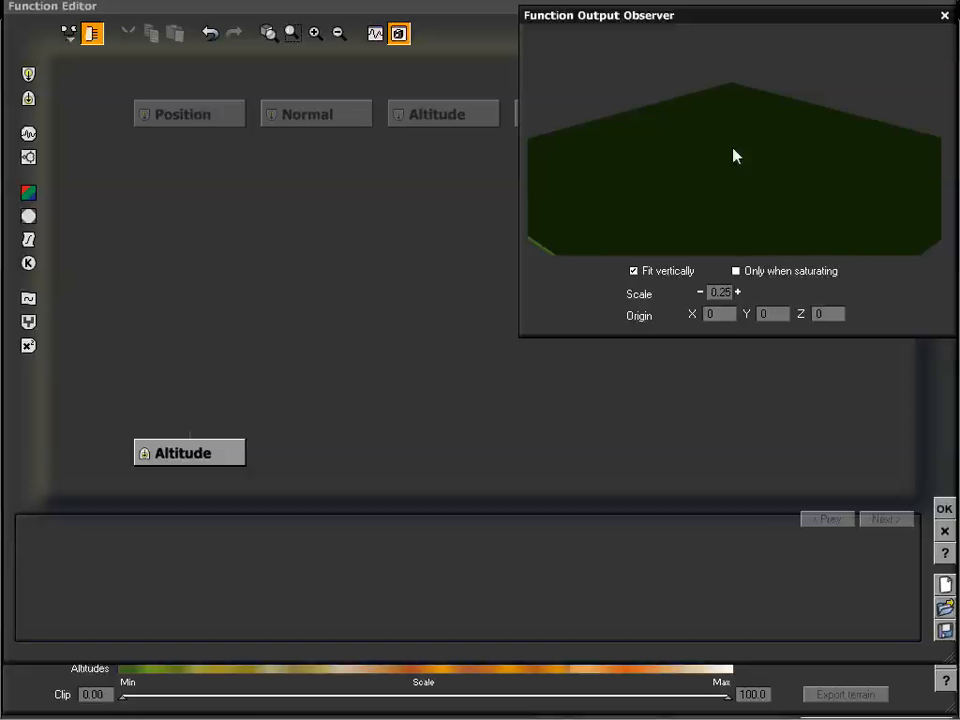
pyautogui.moveTo(735, 154)
pyautogui.mouseDown()
pyautogui.moveTo(733, 144)
pyautogui.moveTo(735, 178)
pyautogui.mouseUp()
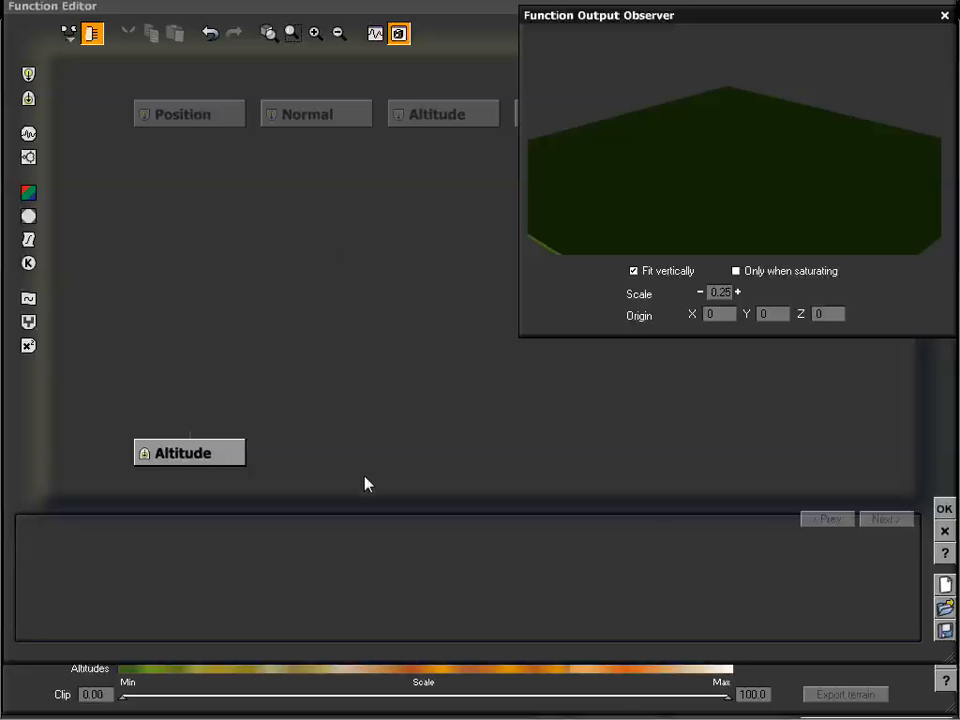
# Add a fractal node feeding the Altitude output, move it up in the graph and change its type to Simple Fractal.
pyautogui.click(213, 455)
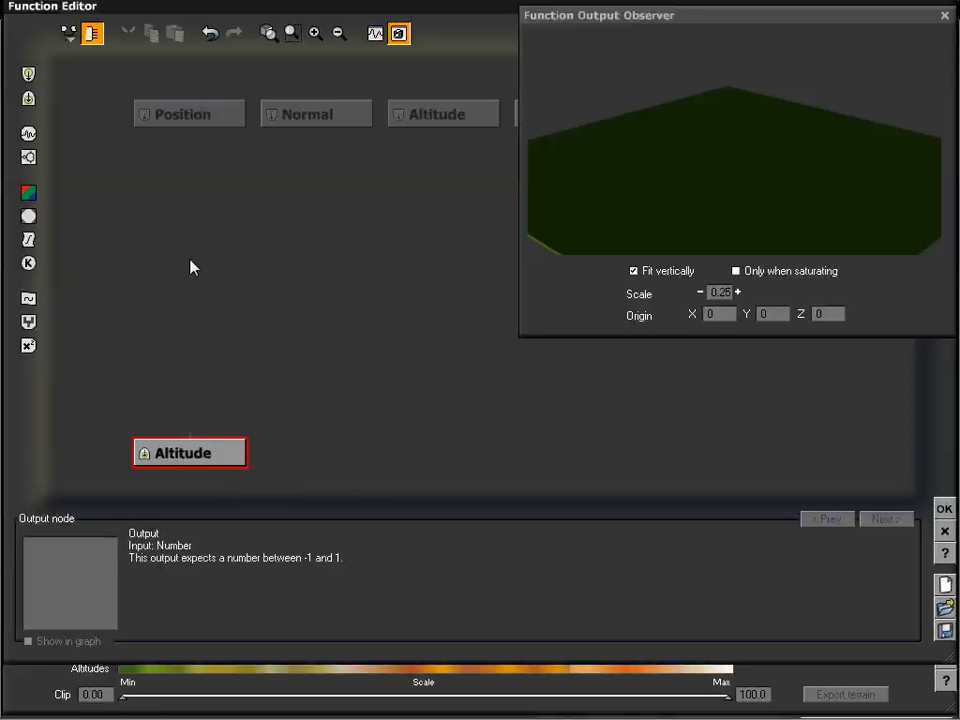
pyautogui.click(28, 157)
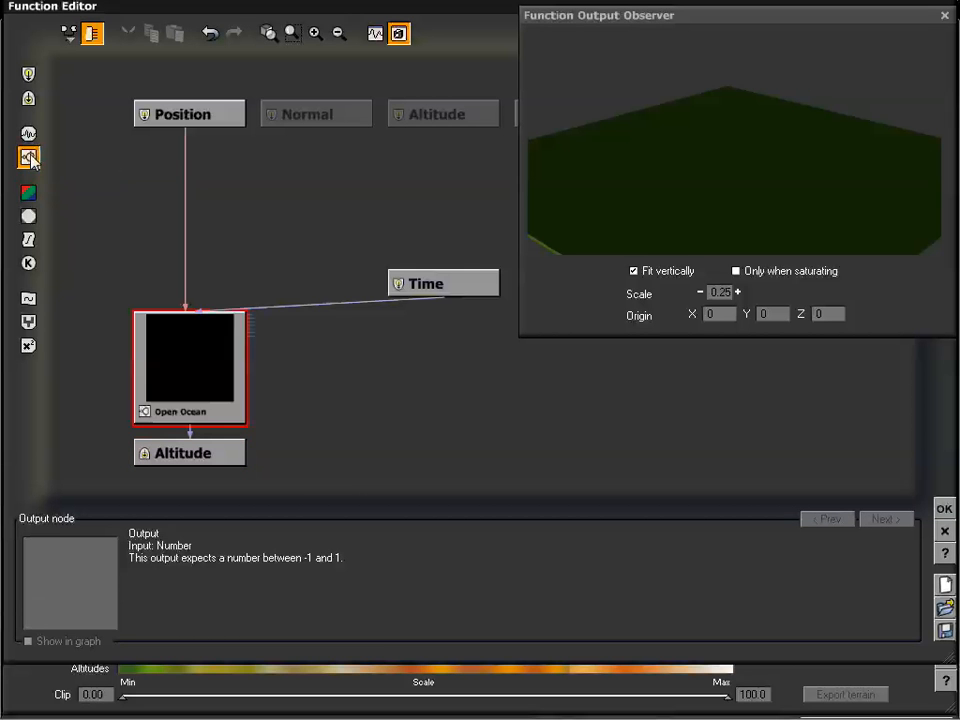
pyautogui.moveTo(226, 357); pyautogui.dragTo(225, 300)
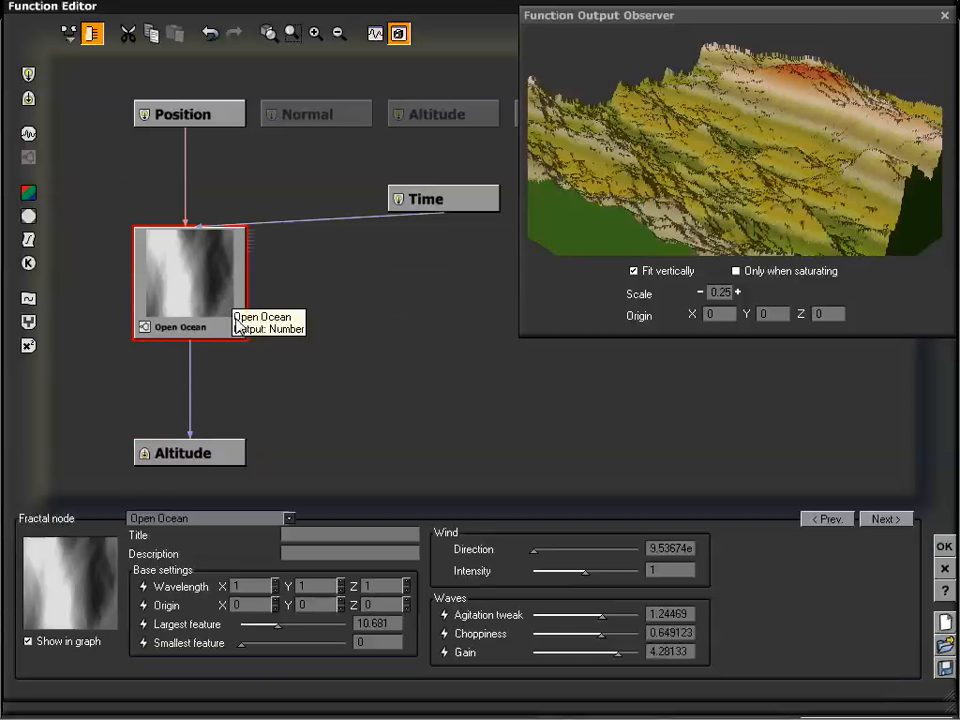
pyautogui.moveTo(718, 138); pyautogui.dragTo(710, 136)
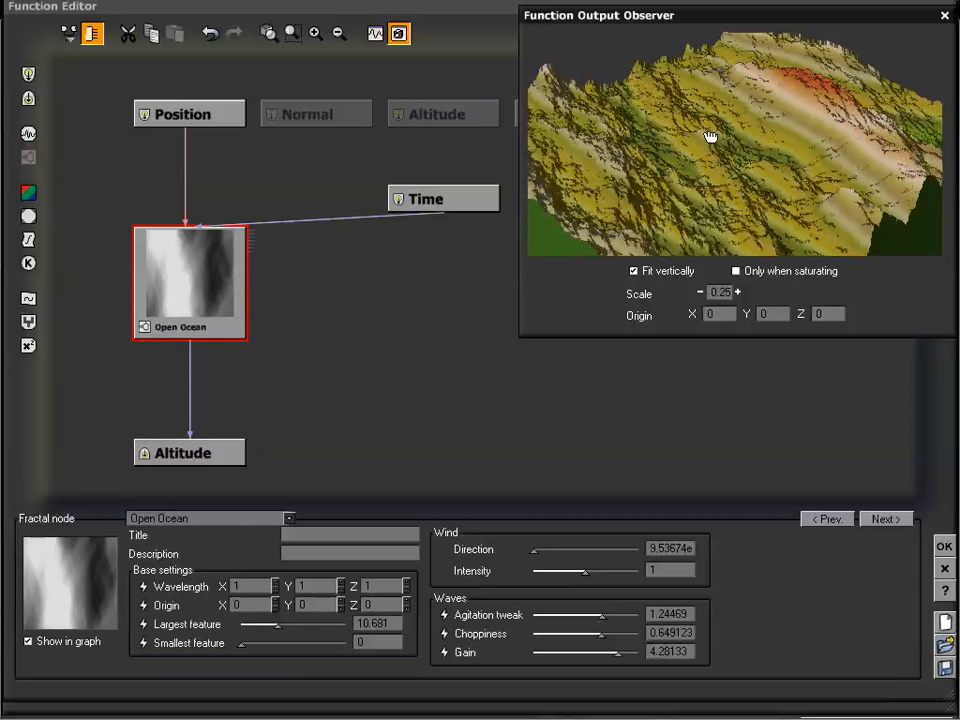
pyautogui.click(289, 519)
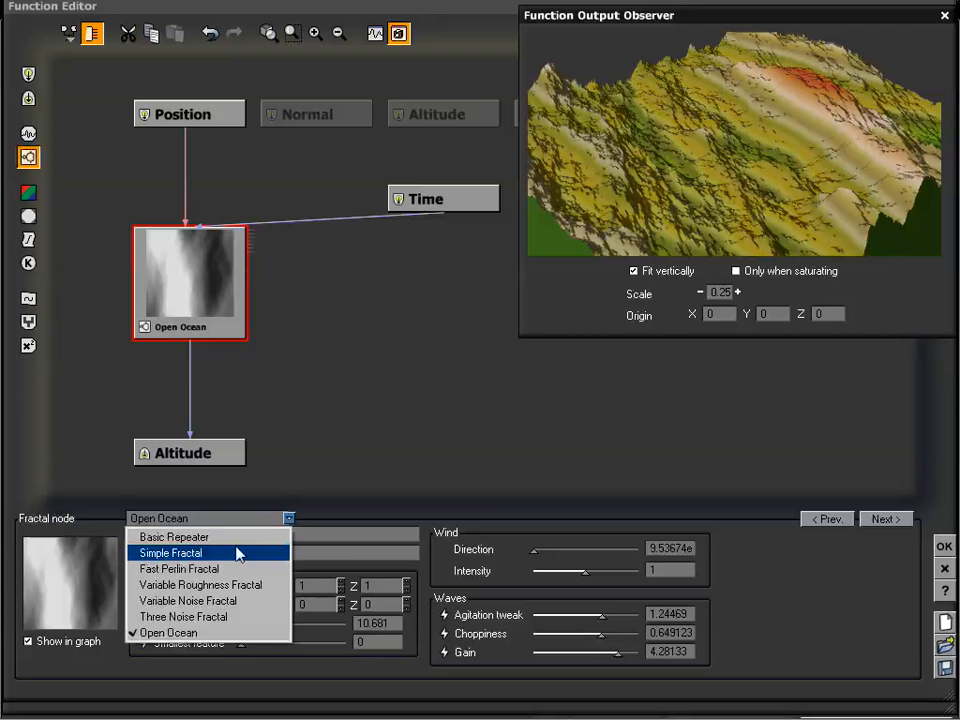
pyautogui.click(231, 553)
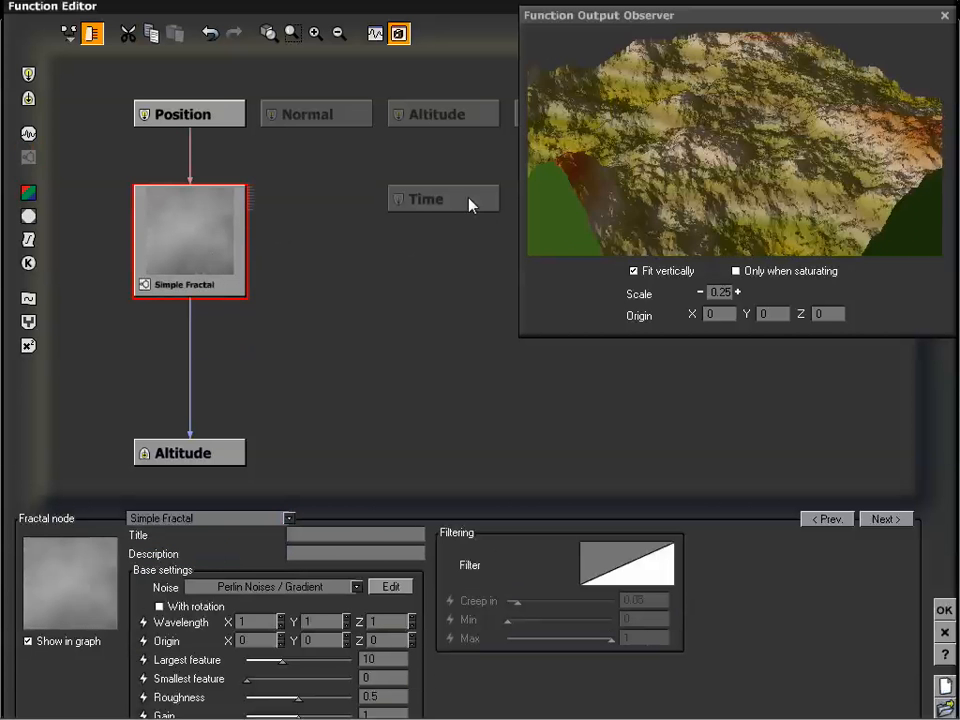
# Delete the disconnected Time input node below the input row.
pyautogui.click(470, 203)
pyautogui.moveTo(405, 216); pyautogui.dragTo(290, 310)
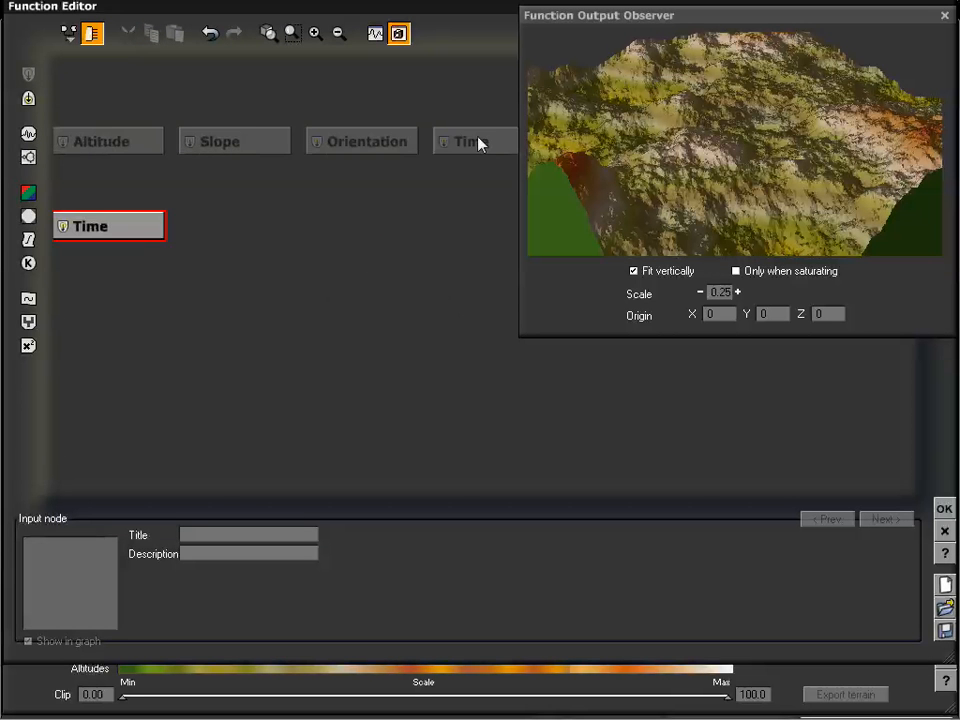
pyautogui.moveTo(231, 309); pyautogui.dragTo(445, 275)
pyautogui.moveTo(229, 335); pyautogui.dragTo(332, 350)
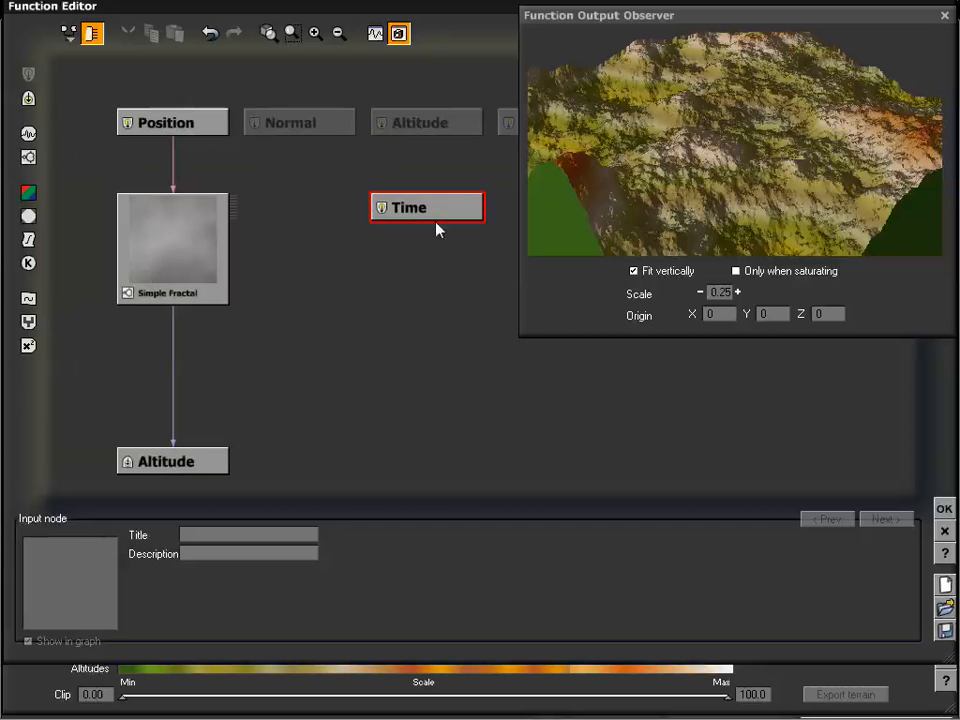
pyautogui.press('Delete')
pyautogui.moveTo(229, 312); pyautogui.dragTo(301, 318)
pyautogui.moveTo(722, 160); pyautogui.dragTo(754, 156)
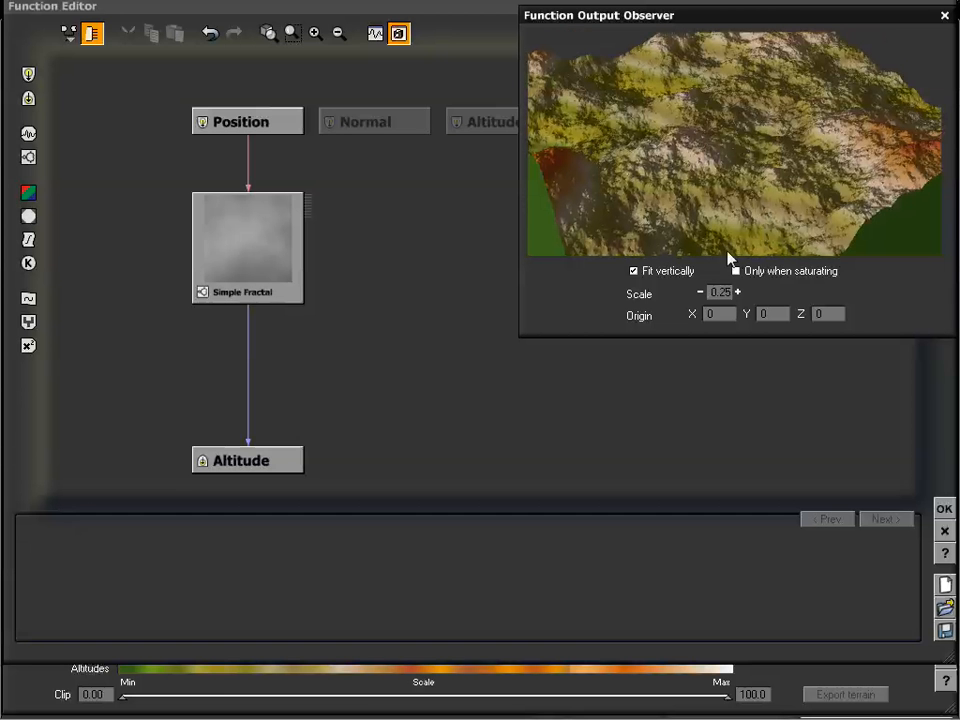
pyautogui.moveTo(428, 310)
pyautogui.mouseDown()
pyautogui.moveTo(437, 306)
pyautogui.moveTo(418, 306)
pyautogui.mouseUp()
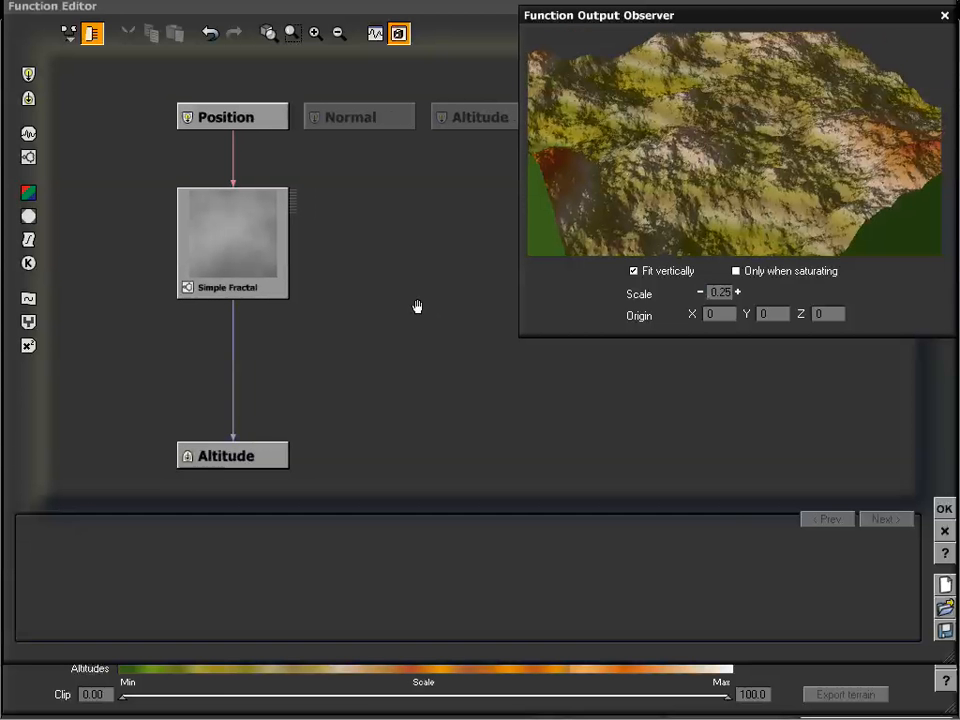
# Show the full settings of the Simple Fractal node and set the output observer's scale to 0.50.
pyautogui.click(234, 237)
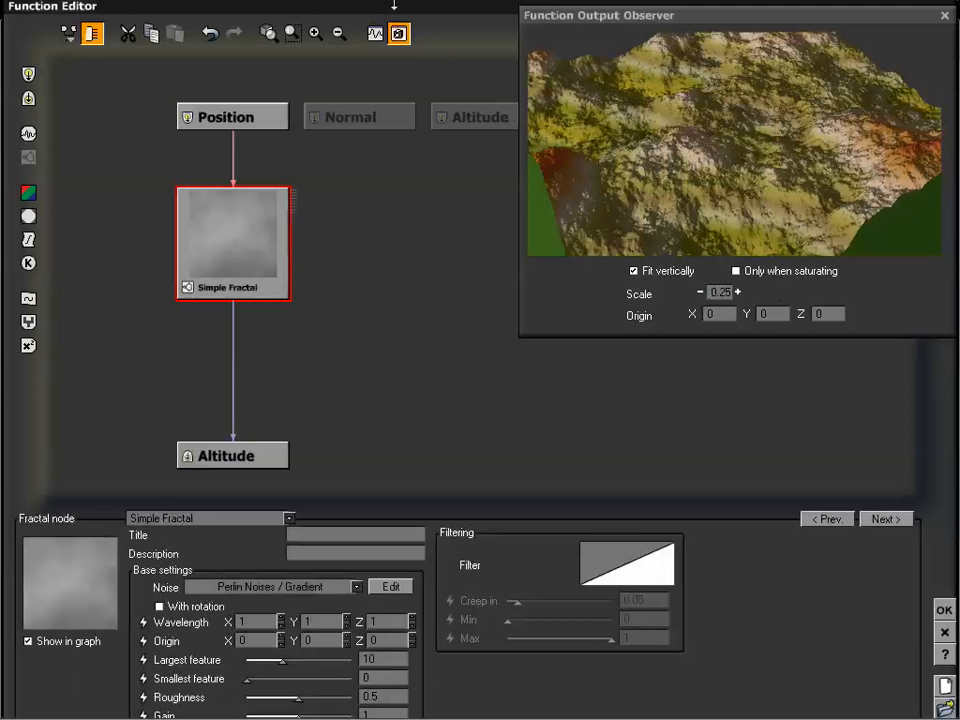
pyautogui.moveTo(392, 4)
pyautogui.mouseDown()
pyautogui.moveTo(394, 42)
pyautogui.moveTo(396, 10)
pyautogui.mouseUp()
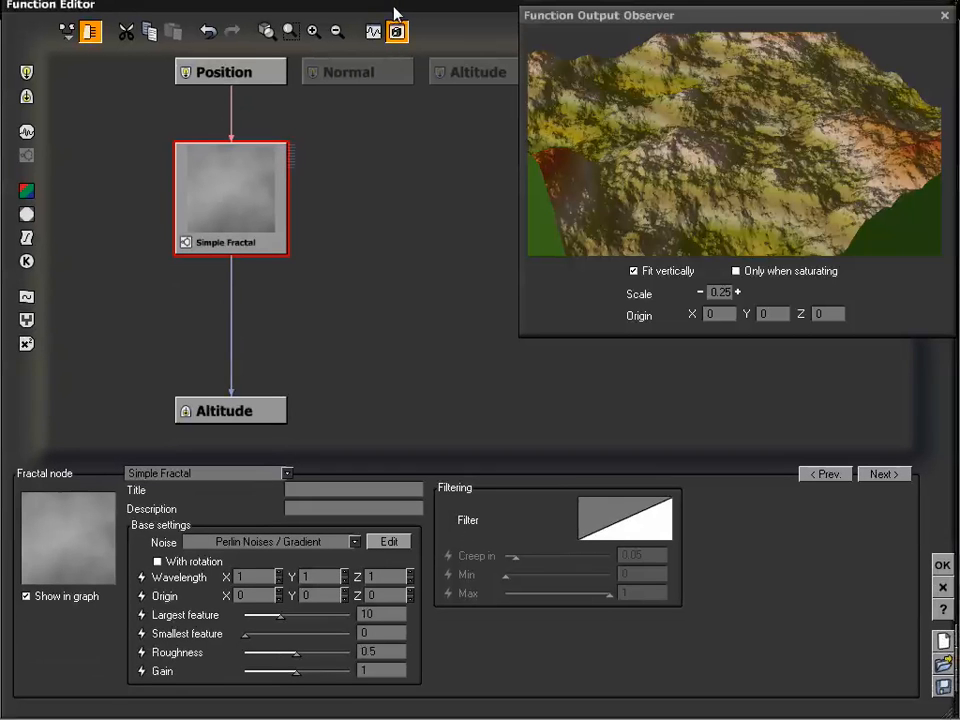
pyautogui.click(738, 292)
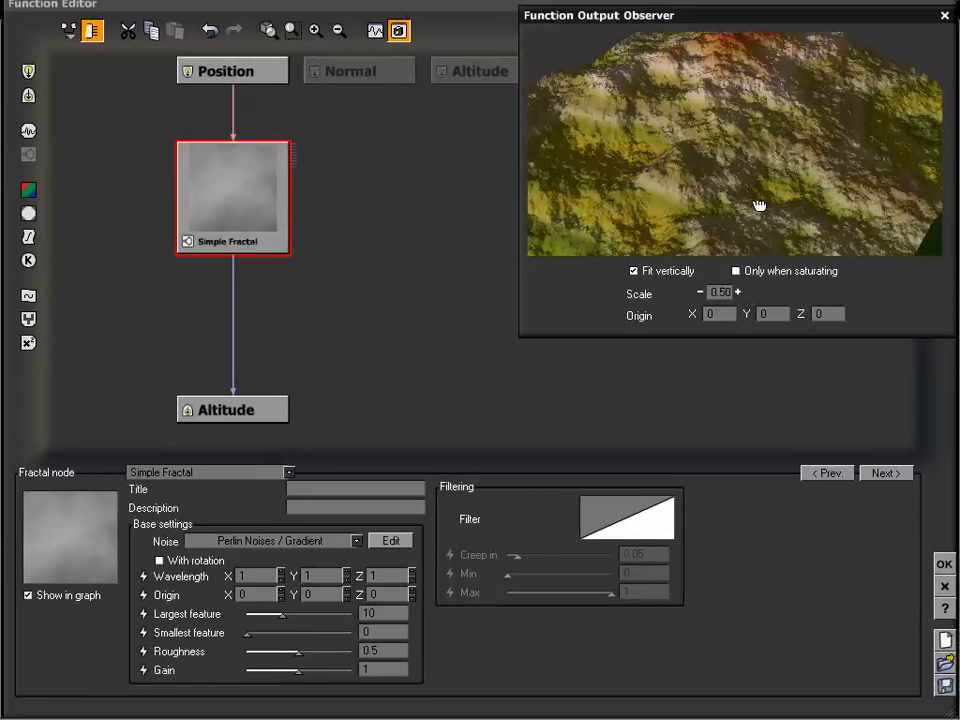
pyautogui.moveTo(756, 211); pyautogui.dragTo(781, 166)
# Set the Simple Fractal's wavelength to .5 in X, Y and Z.
pyautogui.click(257, 578)
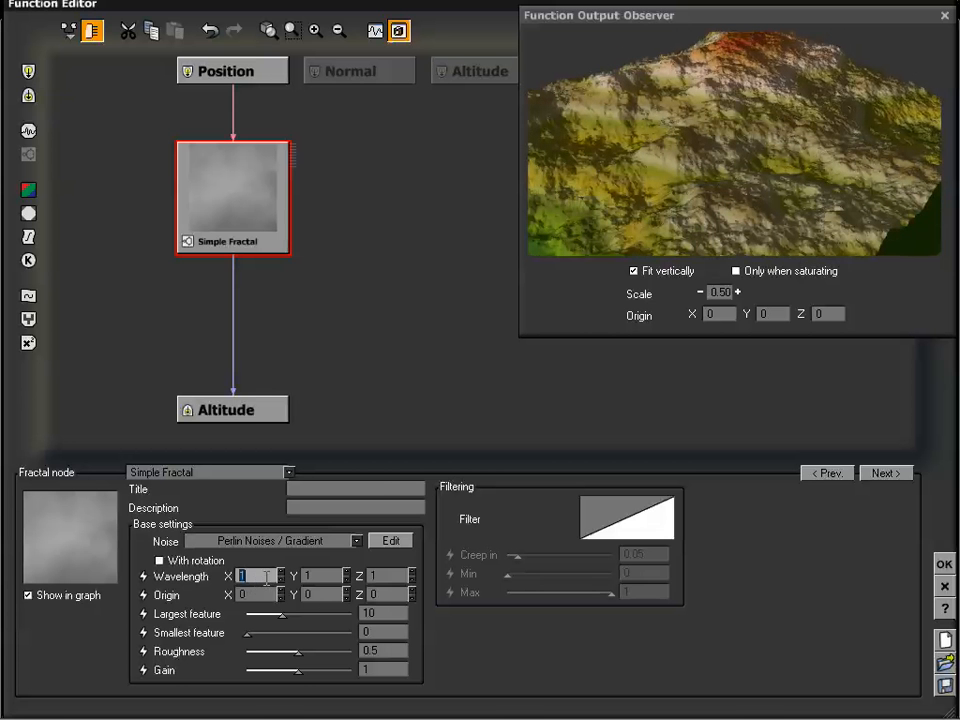
pyautogui.write('.5')
pyautogui.click(311, 575)
pyautogui.write('.5')
pyautogui.click(380, 575)
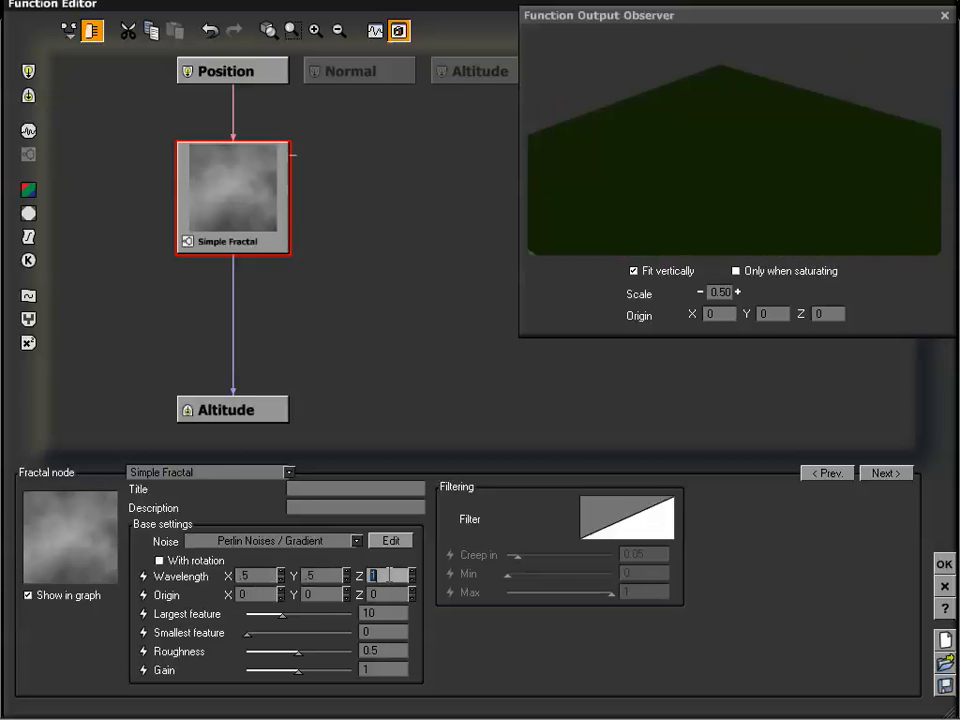
pyautogui.write('.5')
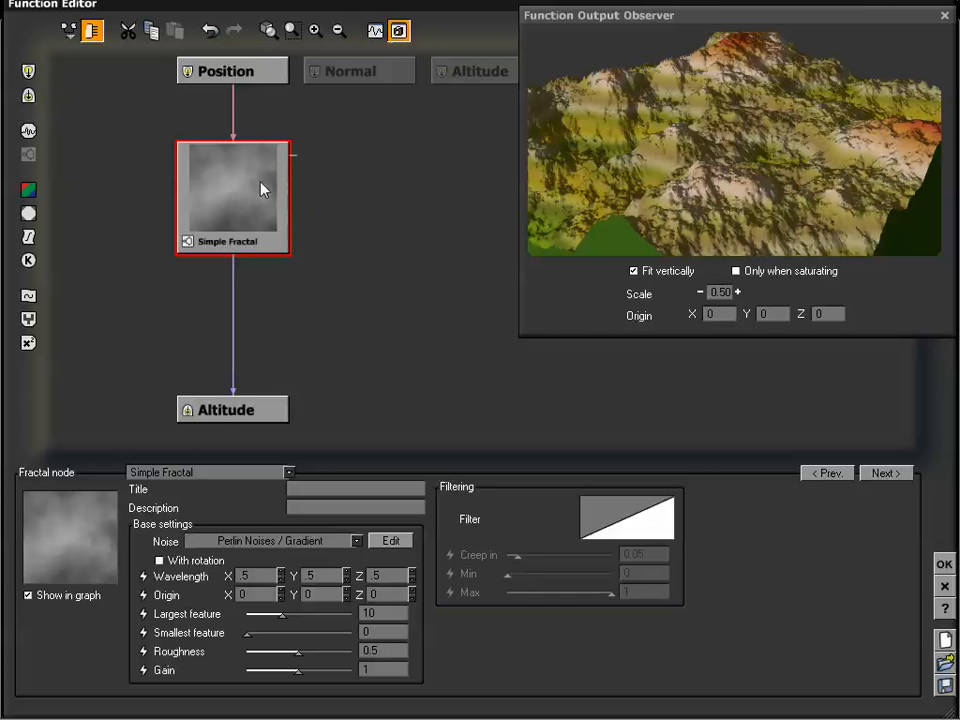
# Shift the Simple Fractal node sideways and delete its connection to the Altitude output.
pyautogui.moveTo(247, 200); pyautogui.dragTo(288, 197)
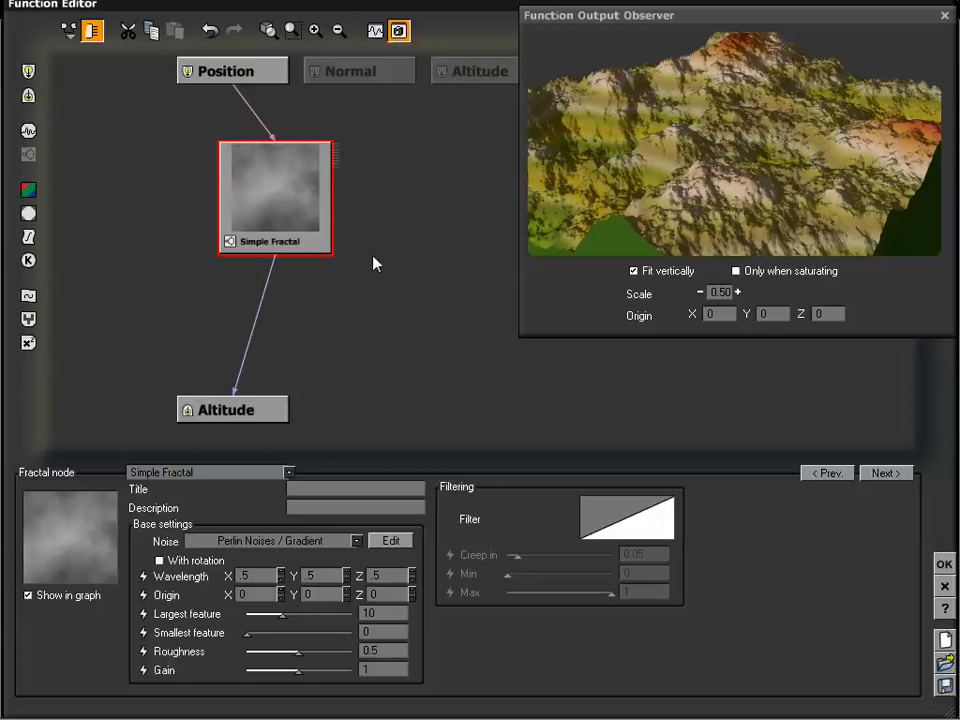
pyautogui.moveTo(405, 243); pyautogui.dragTo(435, 244, button='right')
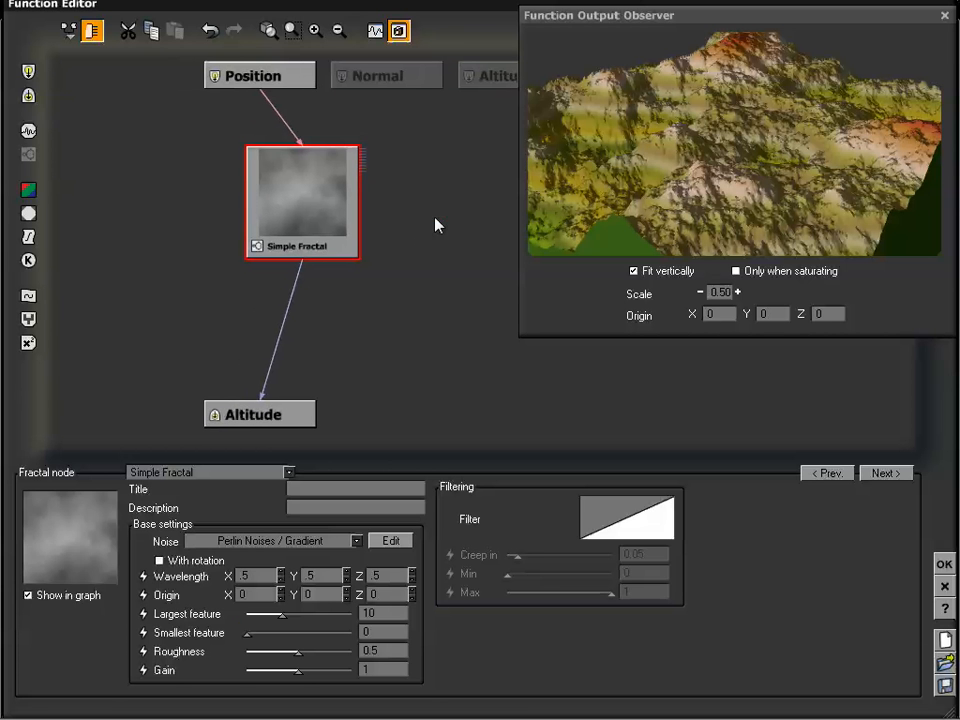
pyautogui.click(433, 213)
pyautogui.click(288, 315)
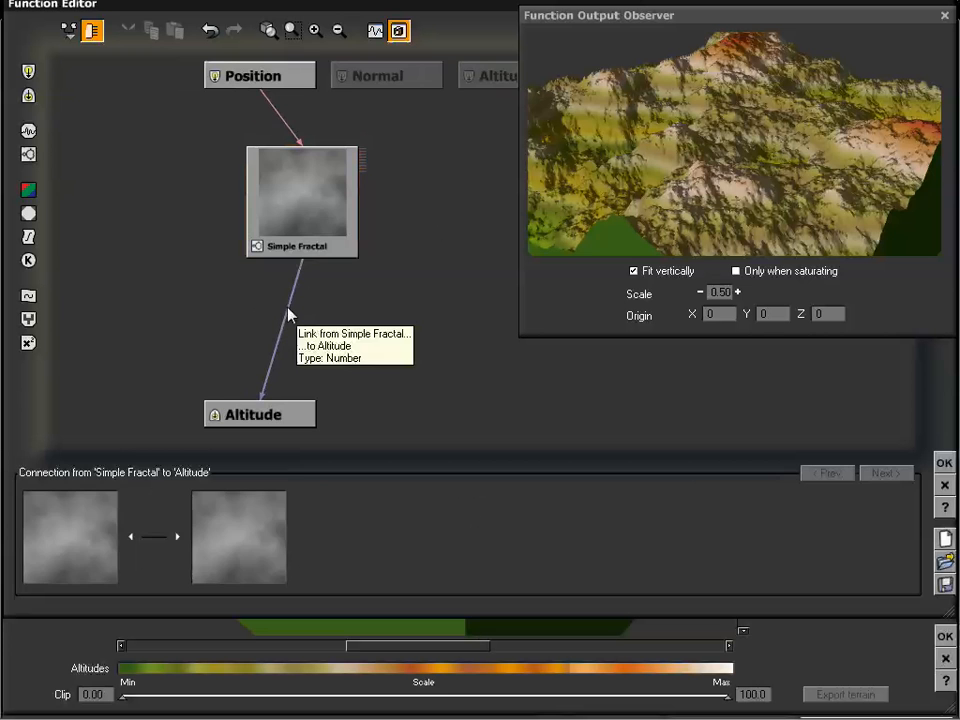
pyautogui.press('Delete')
pyautogui.moveTo(304, 309); pyautogui.dragTo(351, 304, button='right')
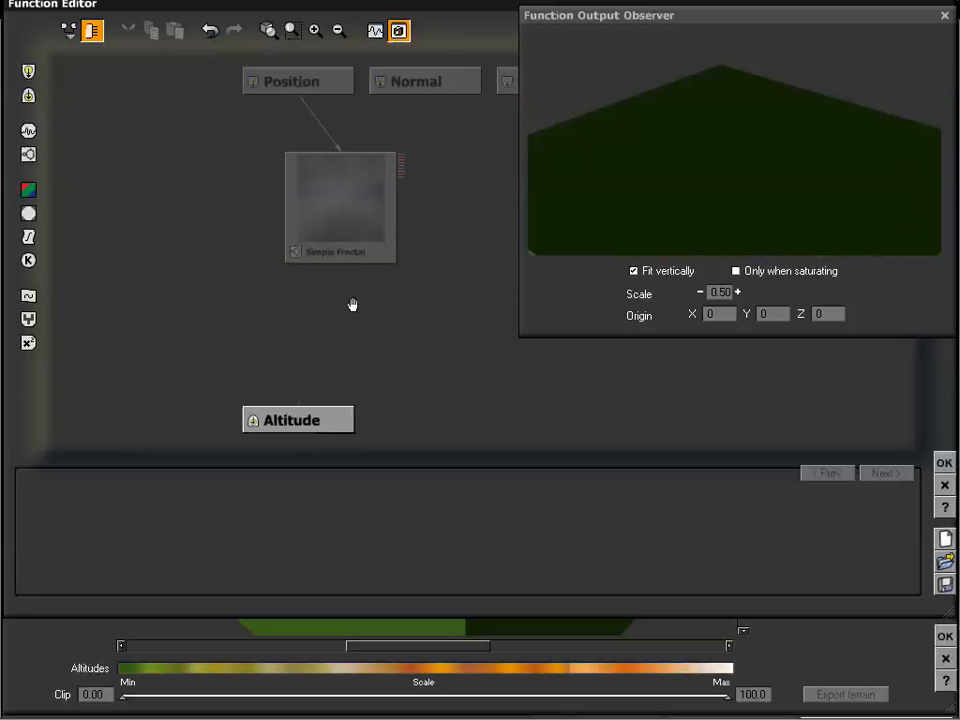
# Add a Voronoi noise node feeding the Altitude output and place it beside the Simple Fractal node.
pyautogui.click(299, 422)
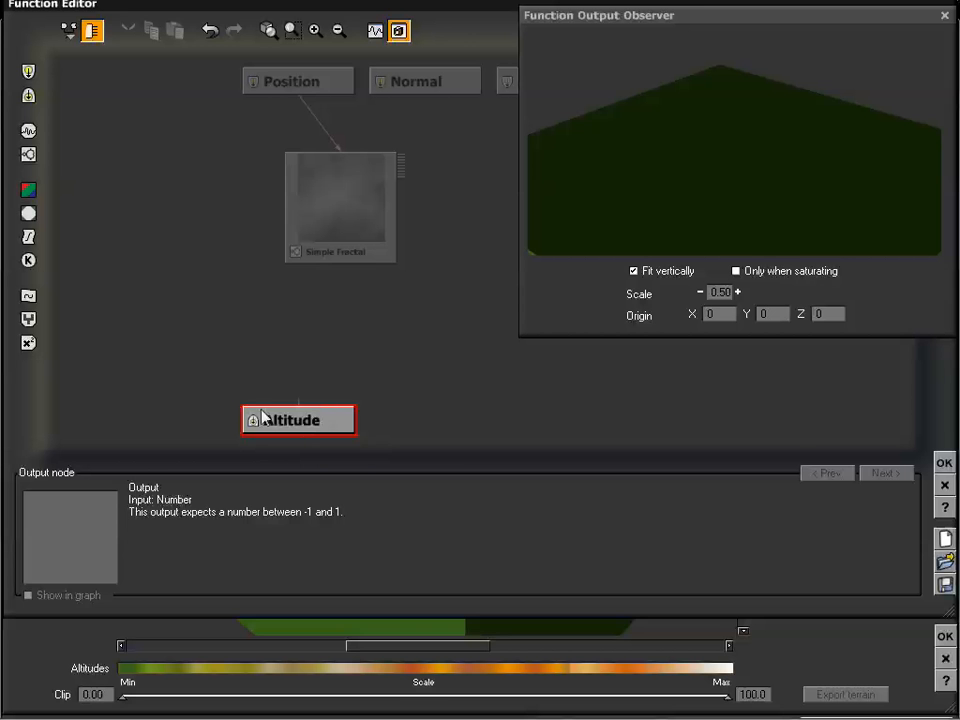
pyautogui.click(29, 130)
pyautogui.moveTo(309, 340); pyautogui.dragTo(241, 231)
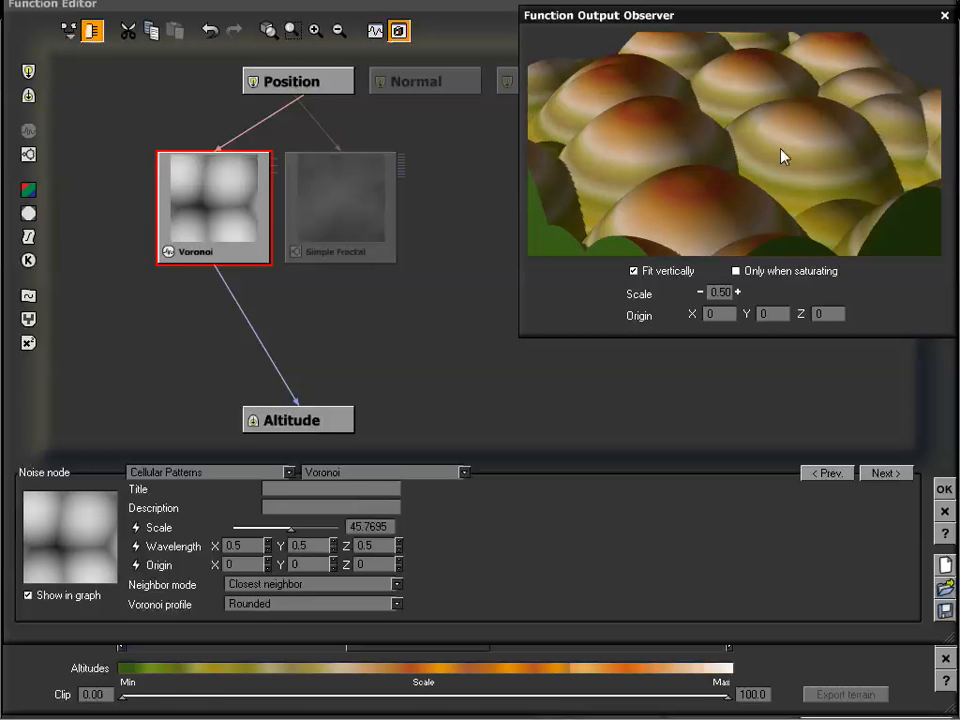
# Reduce the Voronoi node's scale to about 33.57 and inspect the resulting terrain in the preview.
pyautogui.moveTo(781, 150); pyautogui.dragTo(790, 150)
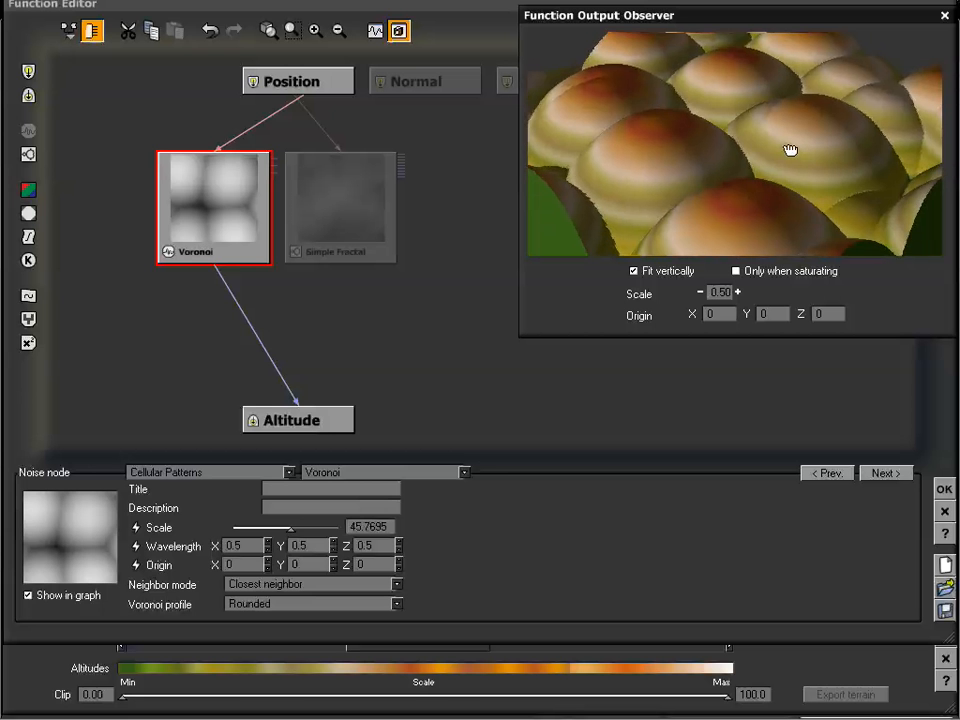
pyautogui.moveTo(291, 527); pyautogui.dragTo(287, 526)
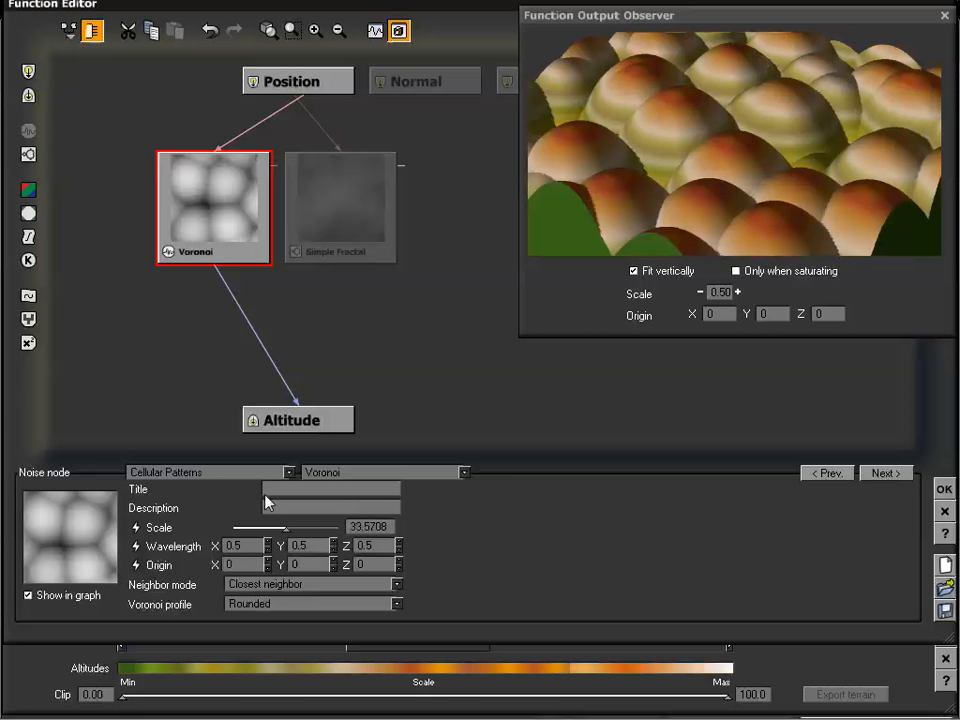
pyautogui.moveTo(632, 252); pyautogui.dragTo(767, 156)
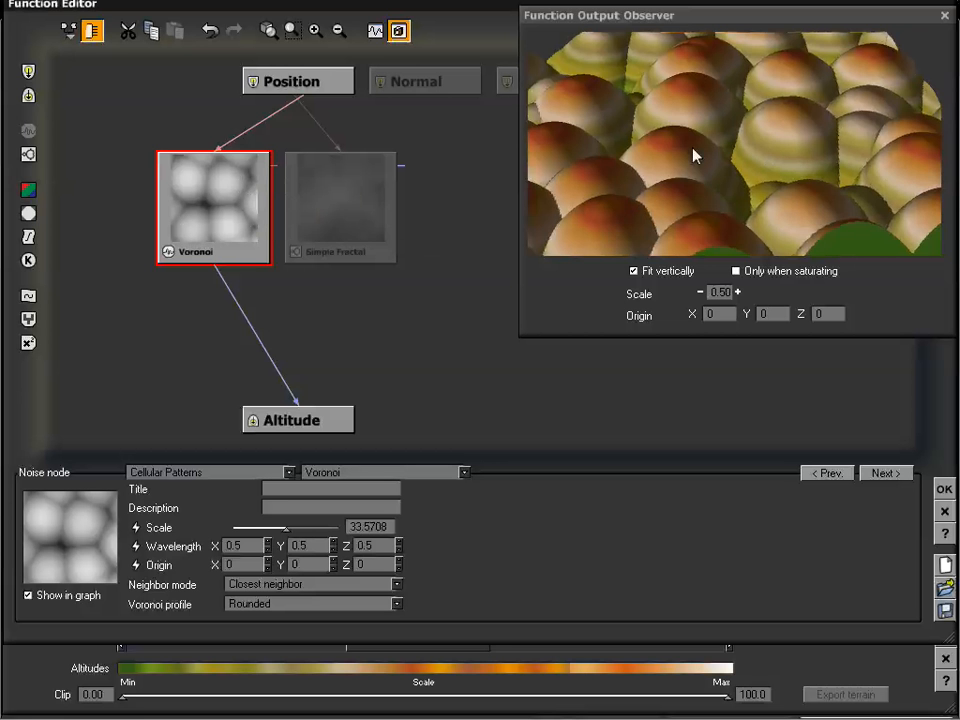
pyautogui.moveTo(692, 214); pyautogui.dragTo(748, 141)
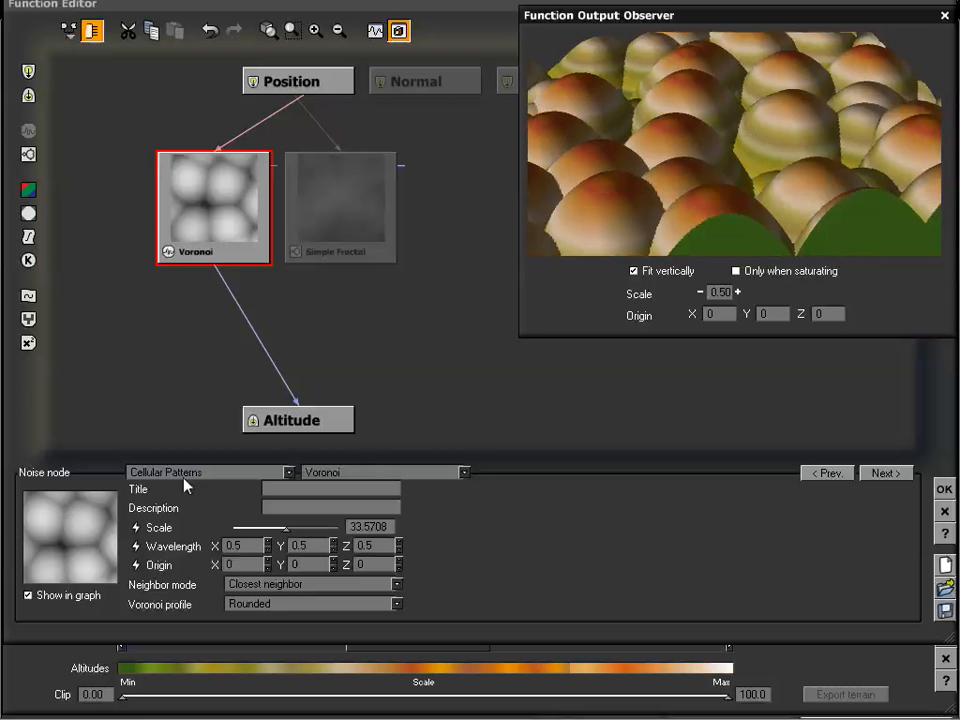
pyautogui.moveTo(672, 210); pyautogui.dragTo(717, 160)
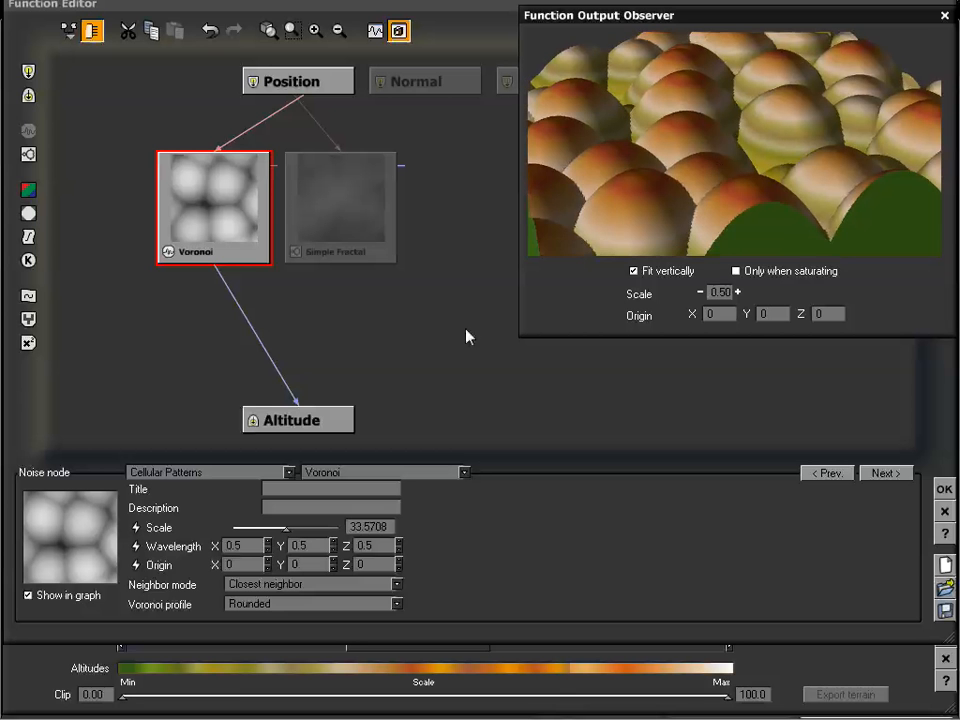
pyautogui.moveTo(698, 114); pyautogui.dragTo(727, 112)
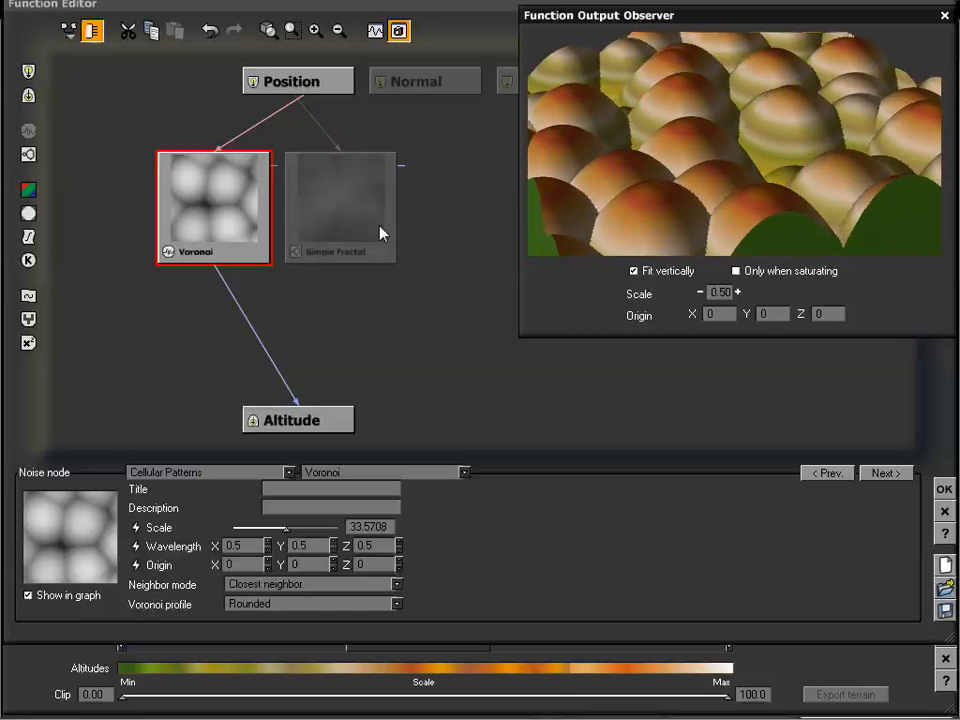
# Insert a Blender combiner node into the connection between the Voronoi node and the Altitude output.
pyautogui.click(266, 354)
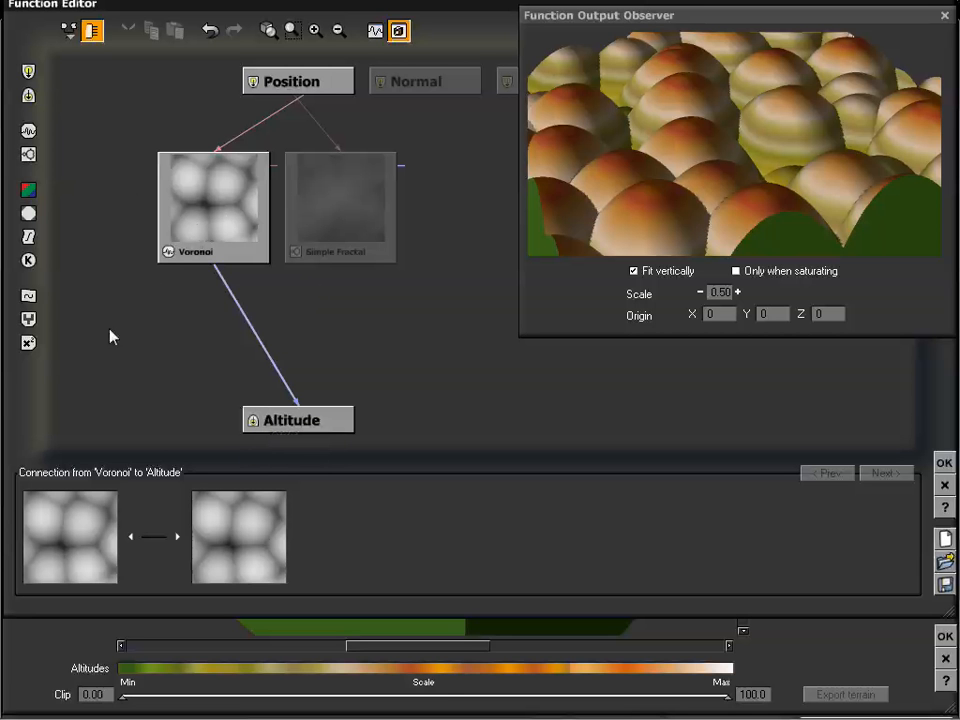
pyautogui.click(28, 320)
pyautogui.moveTo(238, 259); pyautogui.dragTo(288, 300)
pyautogui.moveTo(212, 182); pyautogui.dragTo(212, 224)
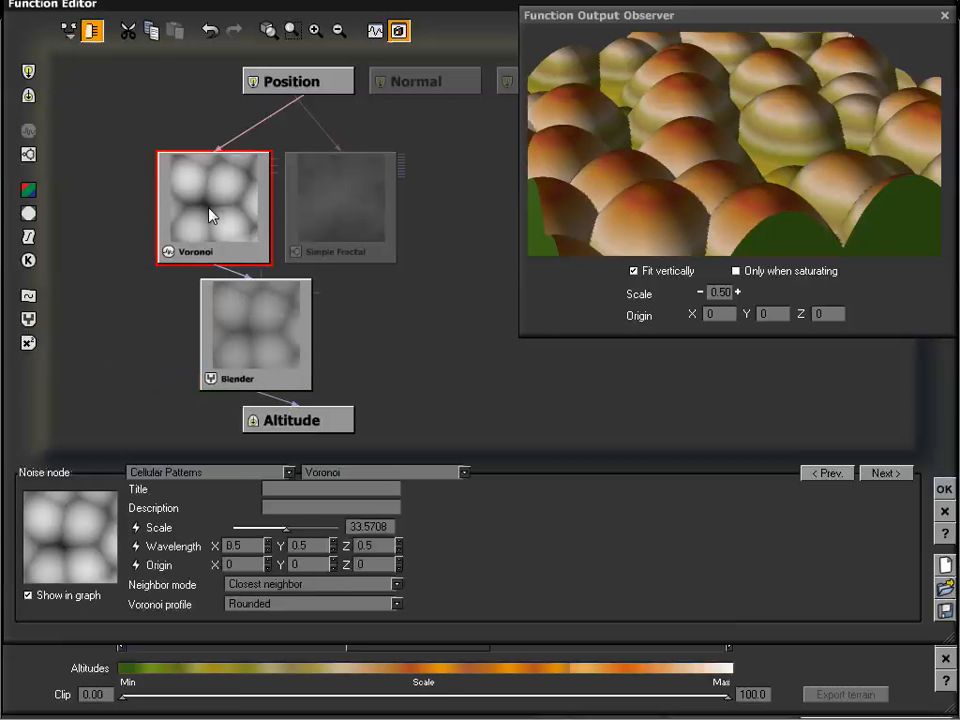
# Move the Simple Fractal node farther away from the Voronoi node and select the Blender node.
pyautogui.click(323, 210)
pyautogui.moveTo(323, 210); pyautogui.dragTo(390, 197)
pyautogui.click(210, 222)
pyautogui.click(272, 343)
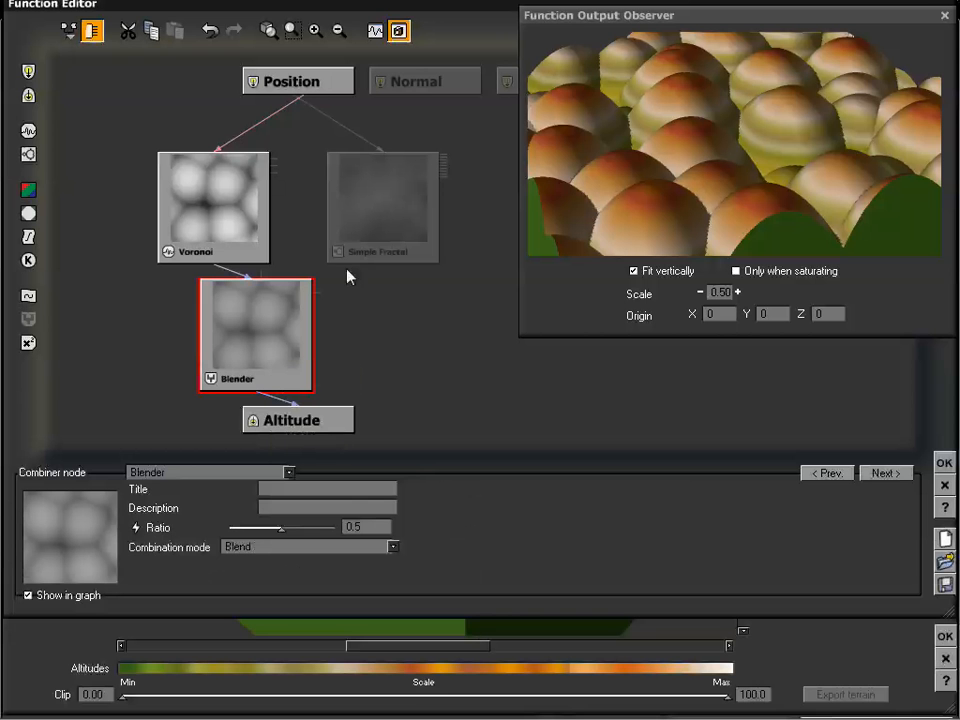
pyautogui.click(287, 472)
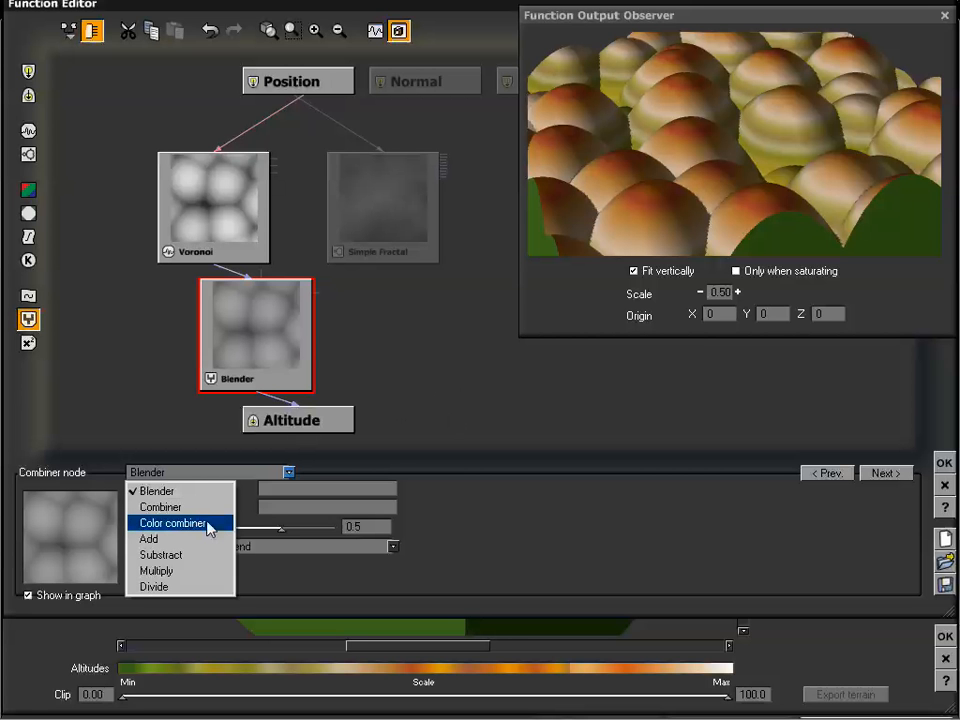
pyautogui.click(386, 335)
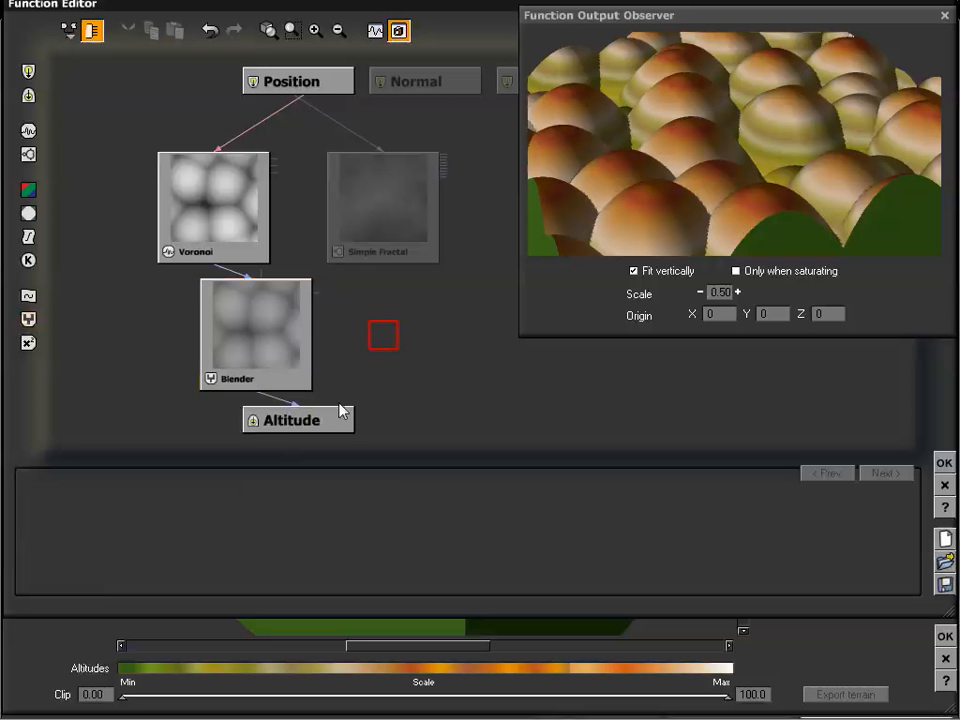
pyautogui.moveTo(630, 217); pyautogui.dragTo(696, 141)
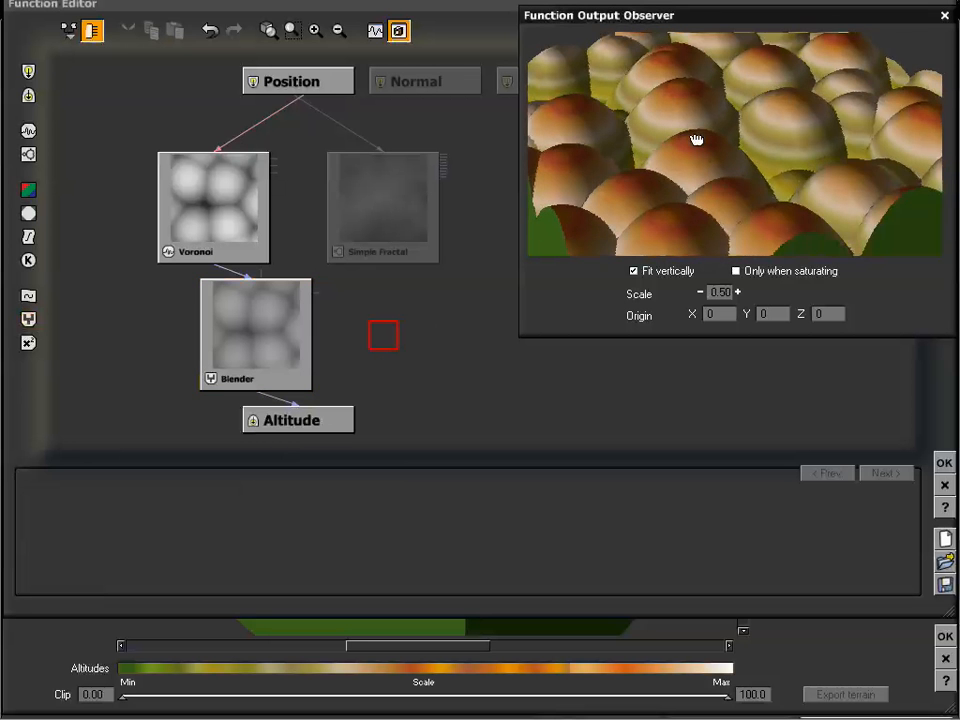
# Raise the Voronoi and Simple Fractal nodes into one row above the Blender and connect Simple Fractal to the Blender's free input.
pyautogui.click(268, 325)
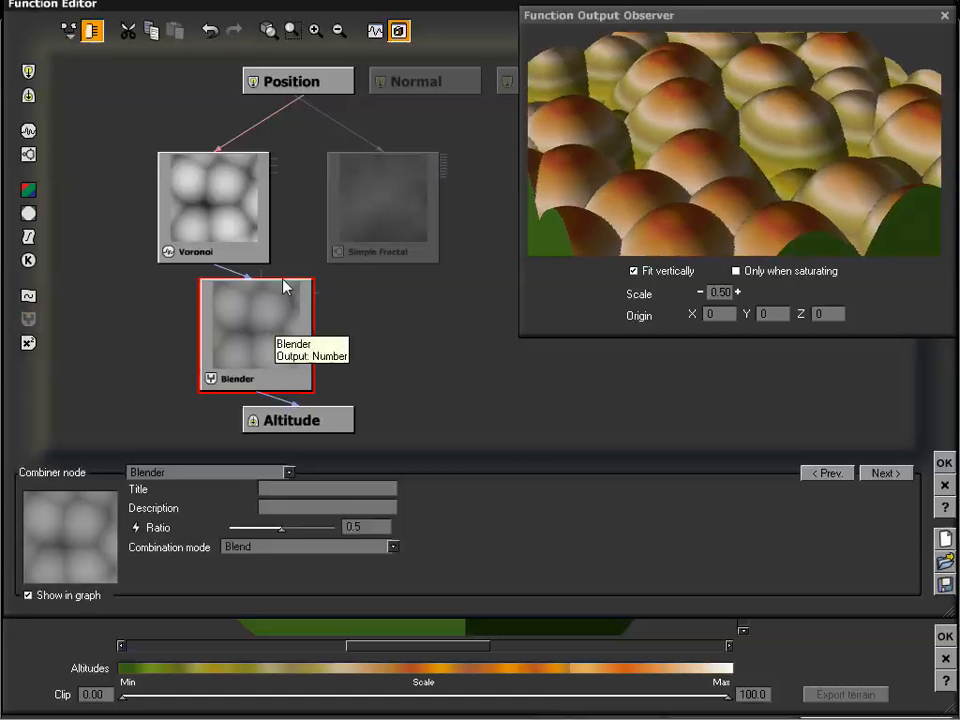
pyautogui.moveTo(230, 213); pyautogui.dragTo(230, 172)
pyautogui.click(243, 313)
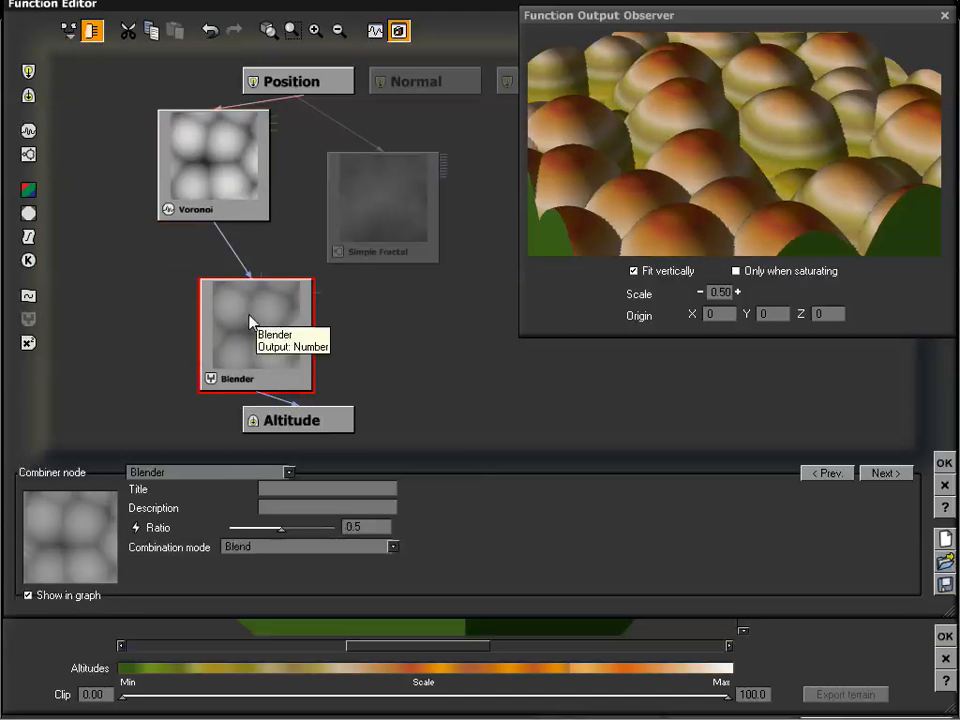
pyautogui.moveTo(449, 305); pyautogui.dragTo(408, 312)
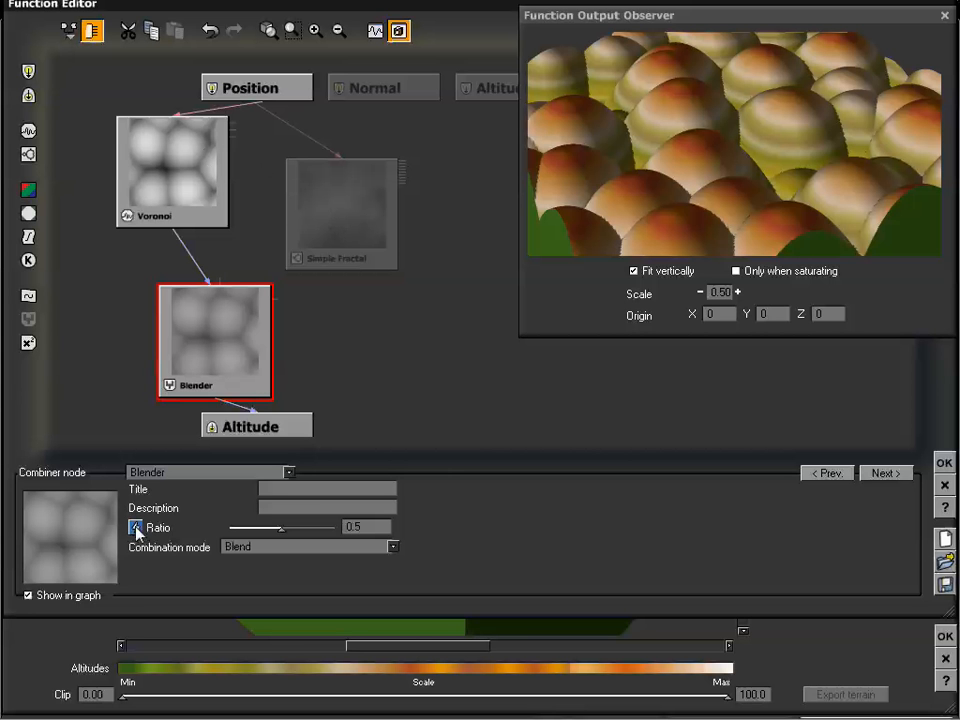
pyautogui.moveTo(349, 240); pyautogui.dragTo(349, 189)
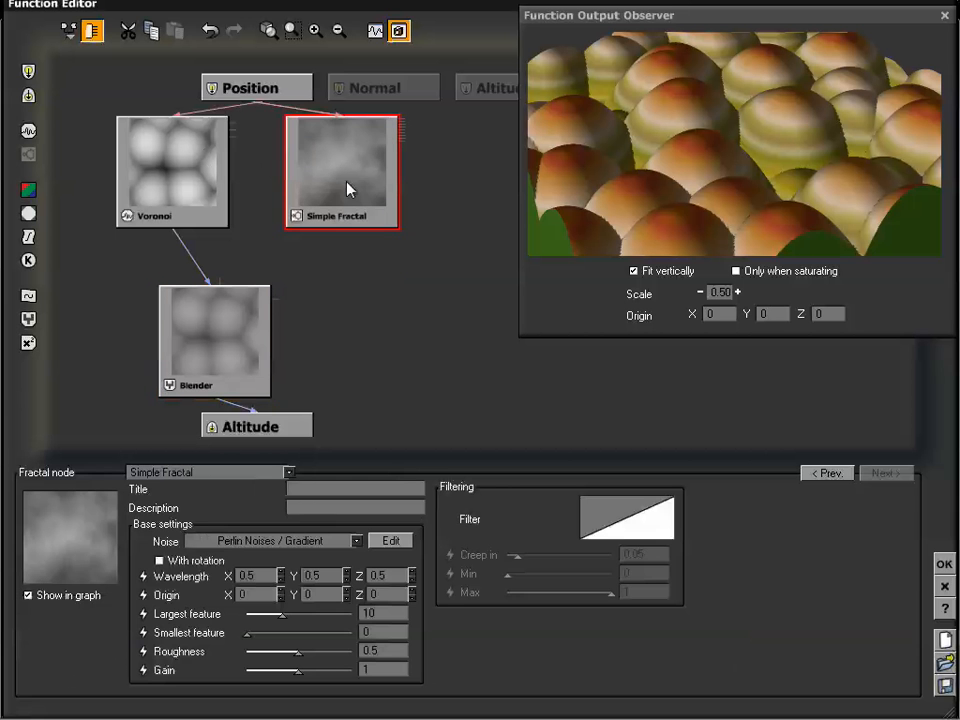
pyautogui.click(236, 310)
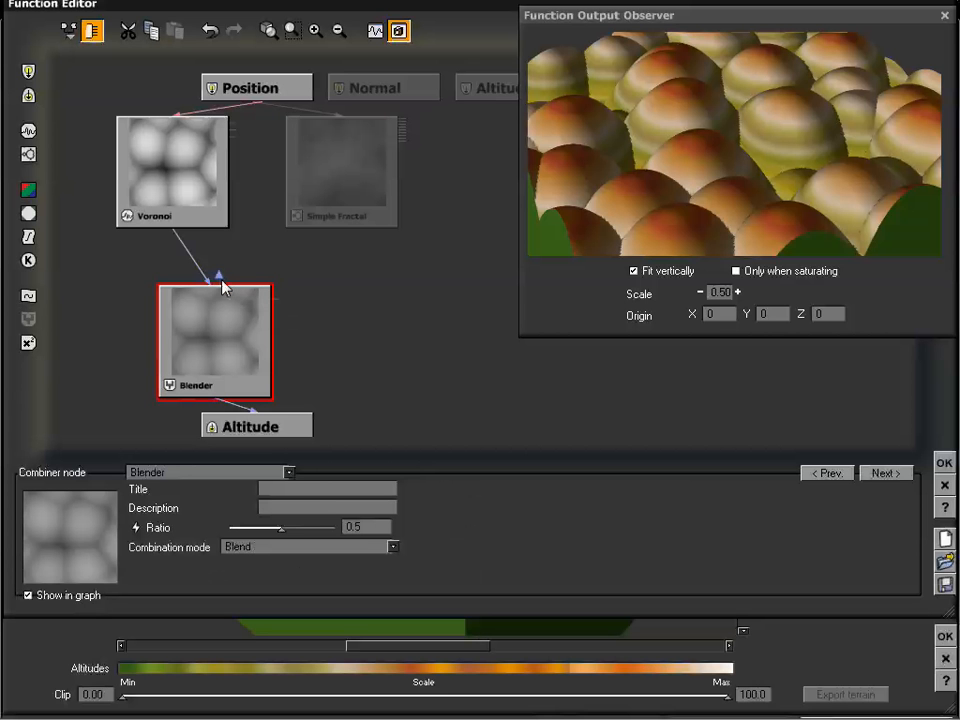
pyautogui.moveTo(219, 284); pyautogui.dragTo(342, 232)
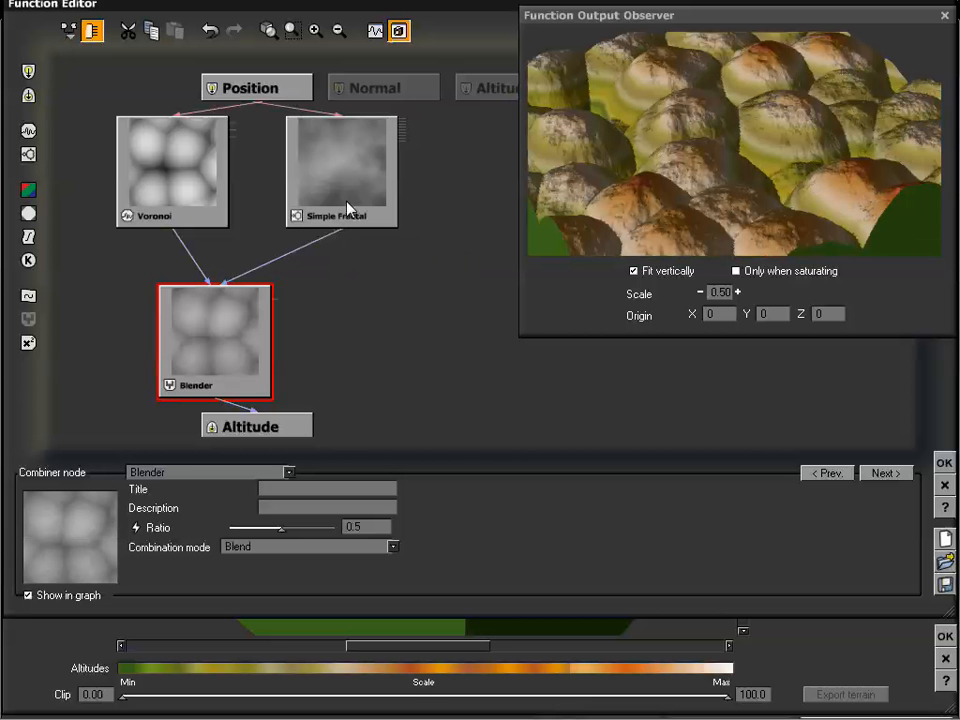
# Enlarge the Function Output Observer and inspect the blended terrain from different angles.
pyautogui.moveTo(716, 158); pyautogui.dragTo(726, 189)
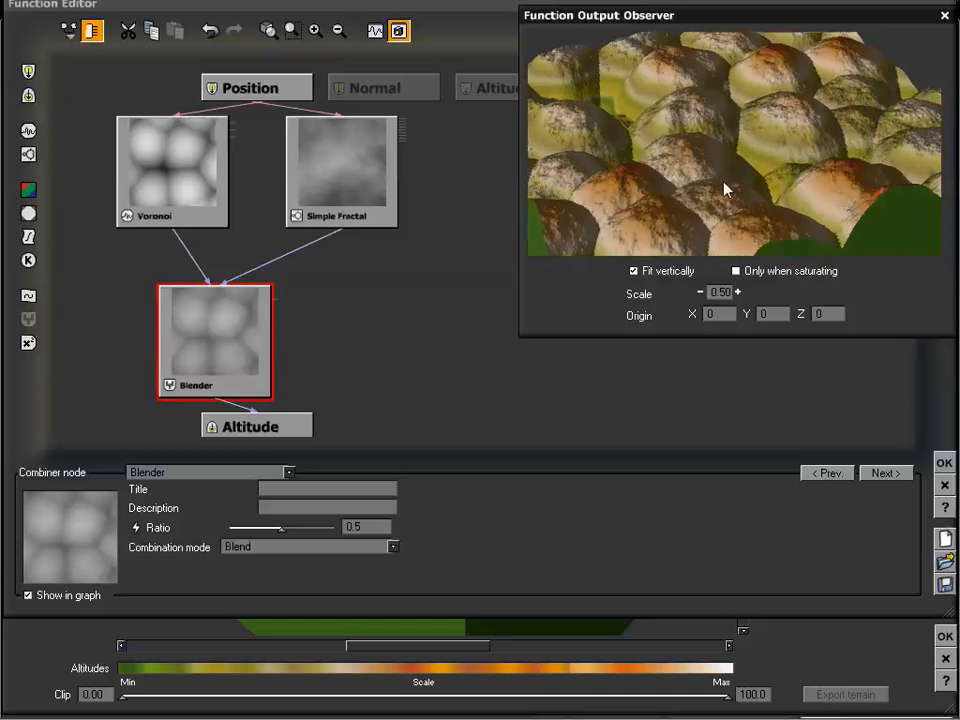
pyautogui.moveTo(694, 102); pyautogui.dragTo(674, 190)
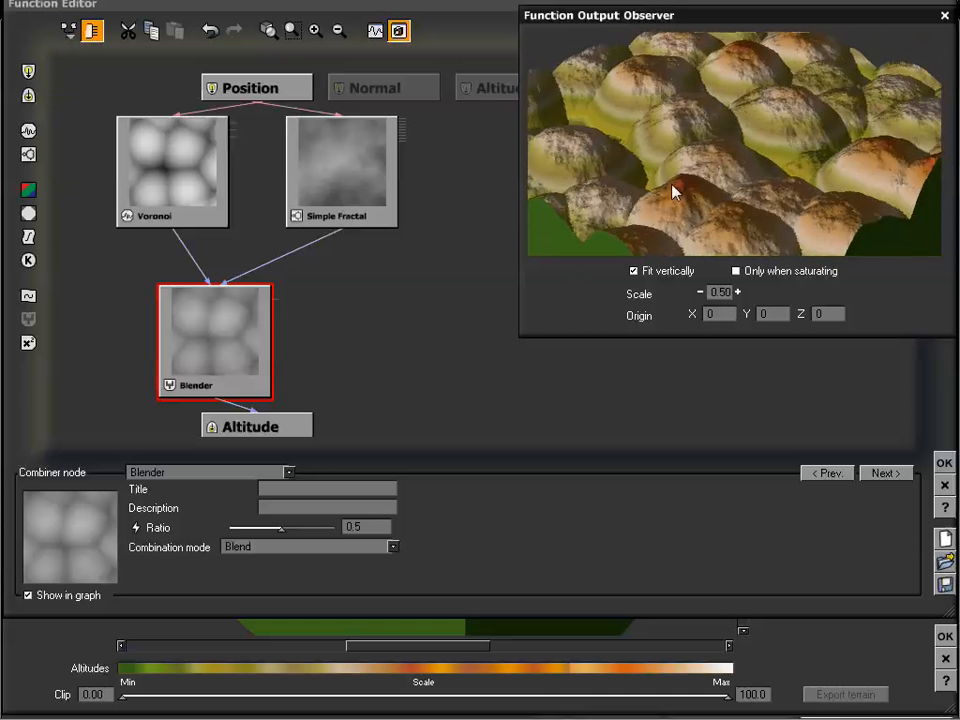
pyautogui.moveTo(754, 150); pyautogui.dragTo(651, 122)
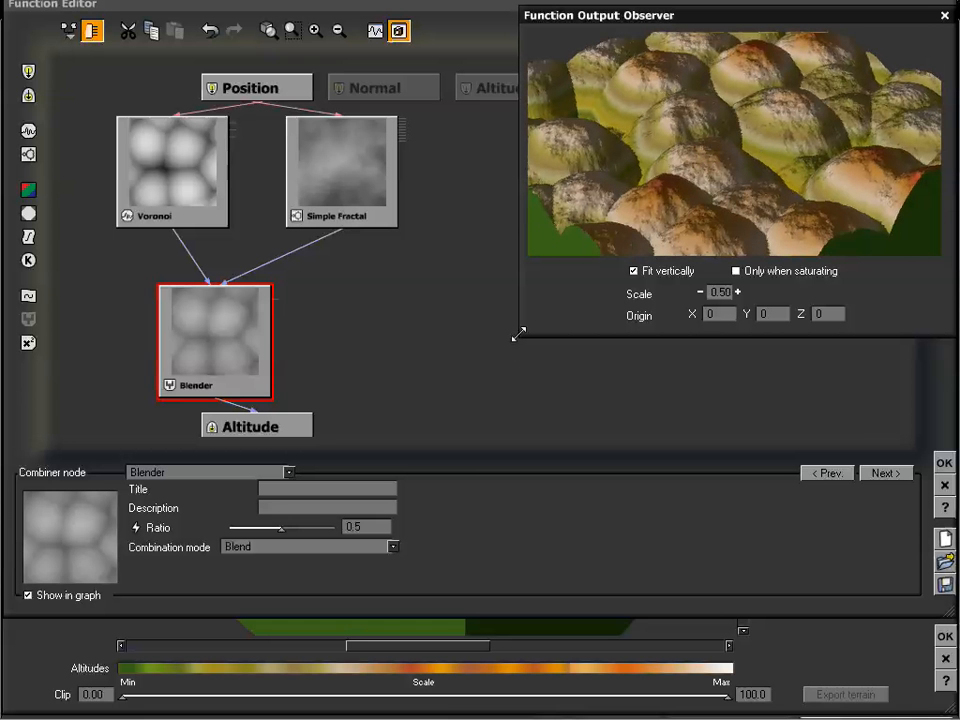
pyautogui.moveTo(518, 334); pyautogui.dragTo(460, 425)
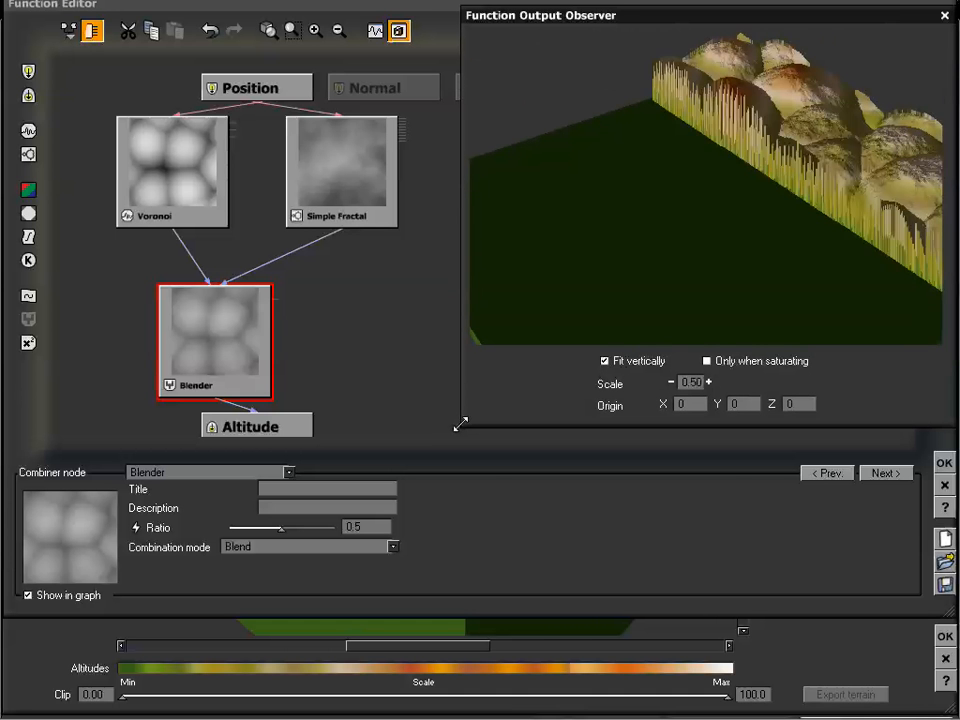
pyautogui.moveTo(675, 237); pyautogui.dragTo(712, 250)
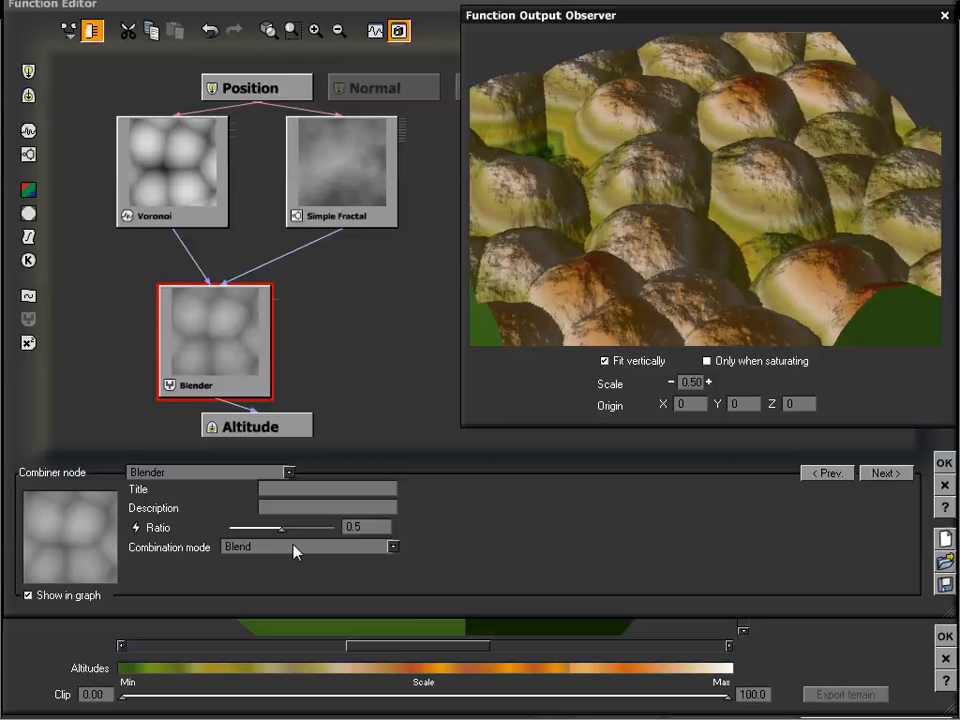
# Try the Add and Max combination modes on the Blender and examine the Max terrain's domes and gaps from several angles.
pyautogui.click(250, 547)
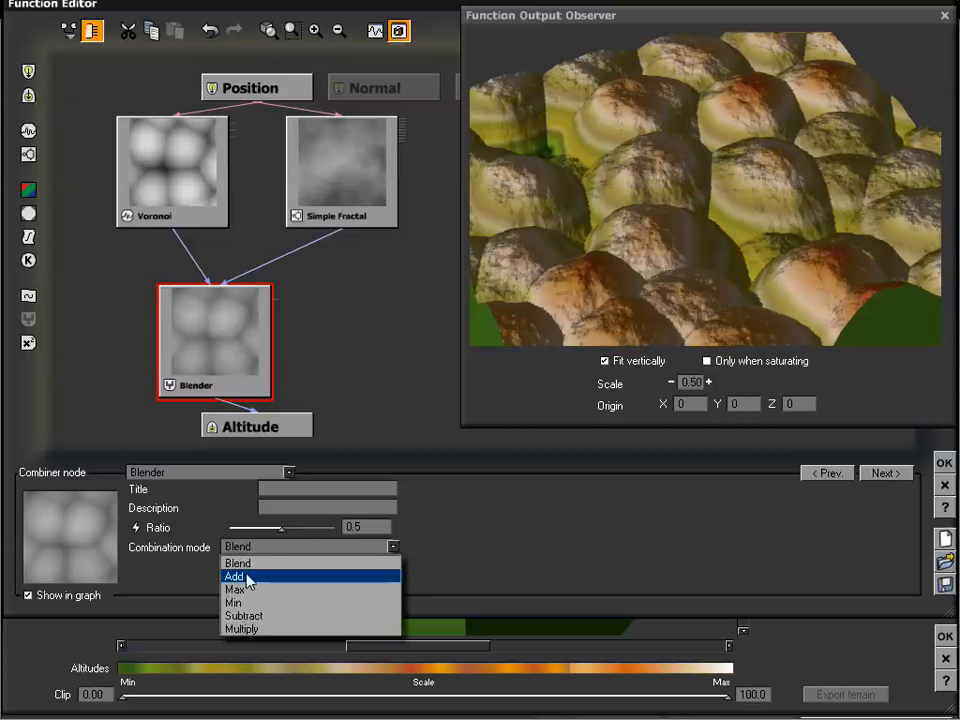
pyautogui.click(250, 576)
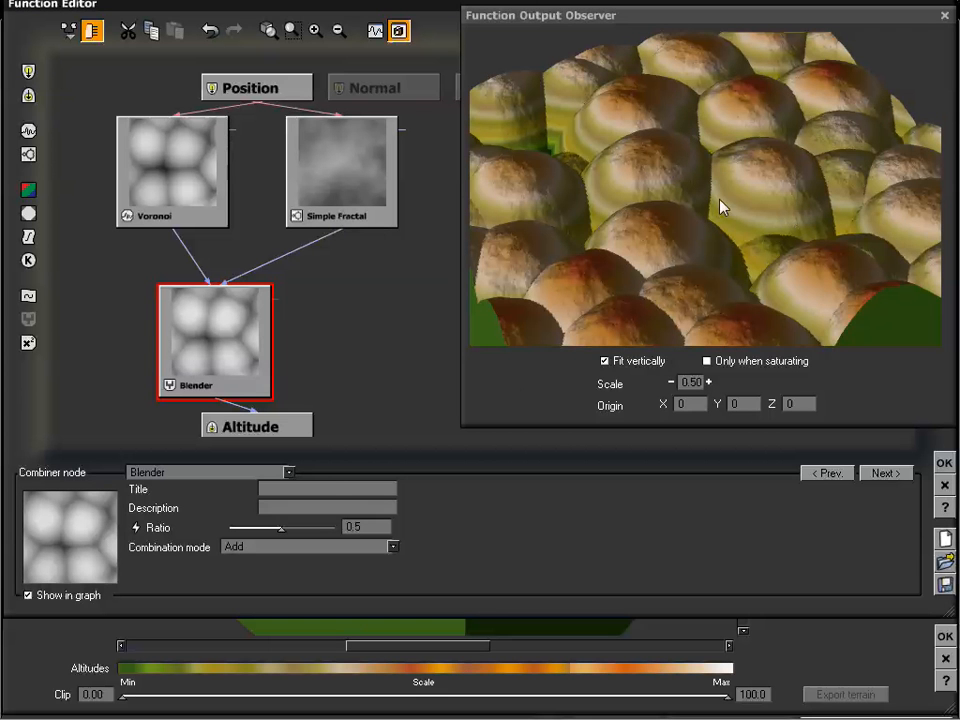
pyautogui.click(288, 548)
pyautogui.click(265, 590)
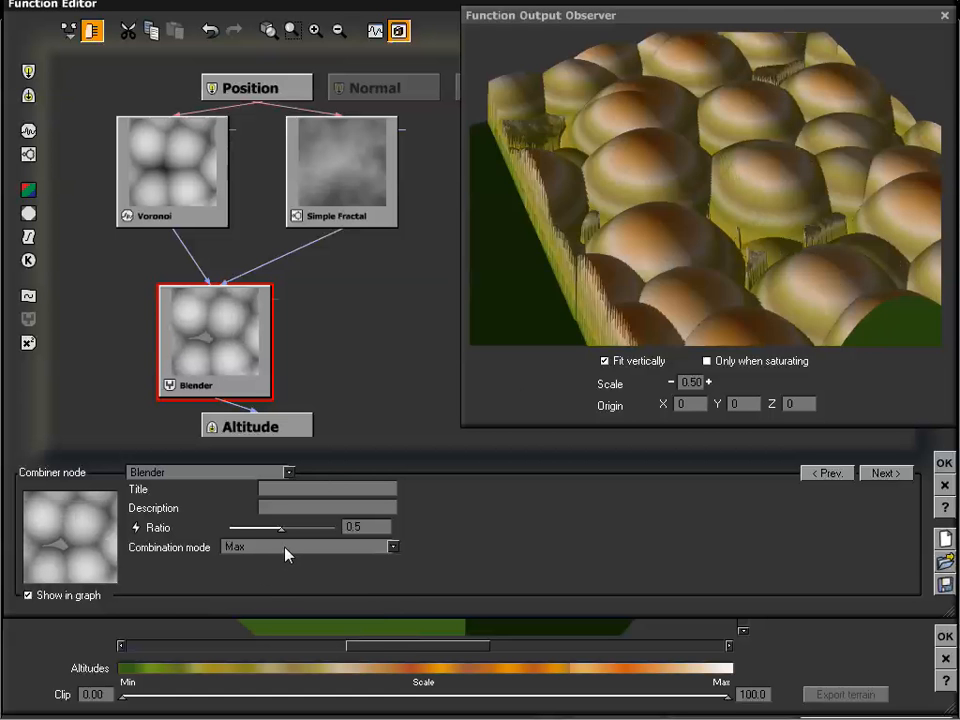
pyautogui.moveTo(695, 185); pyautogui.dragTo(572, 189)
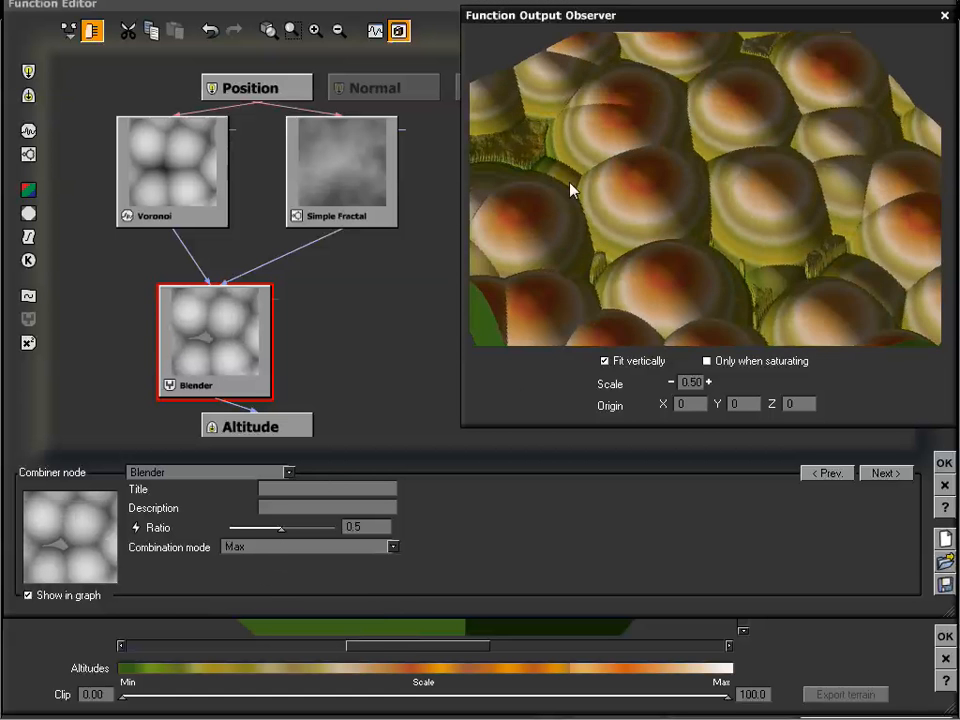
pyautogui.moveTo(557, 147); pyautogui.dragTo(678, 242)
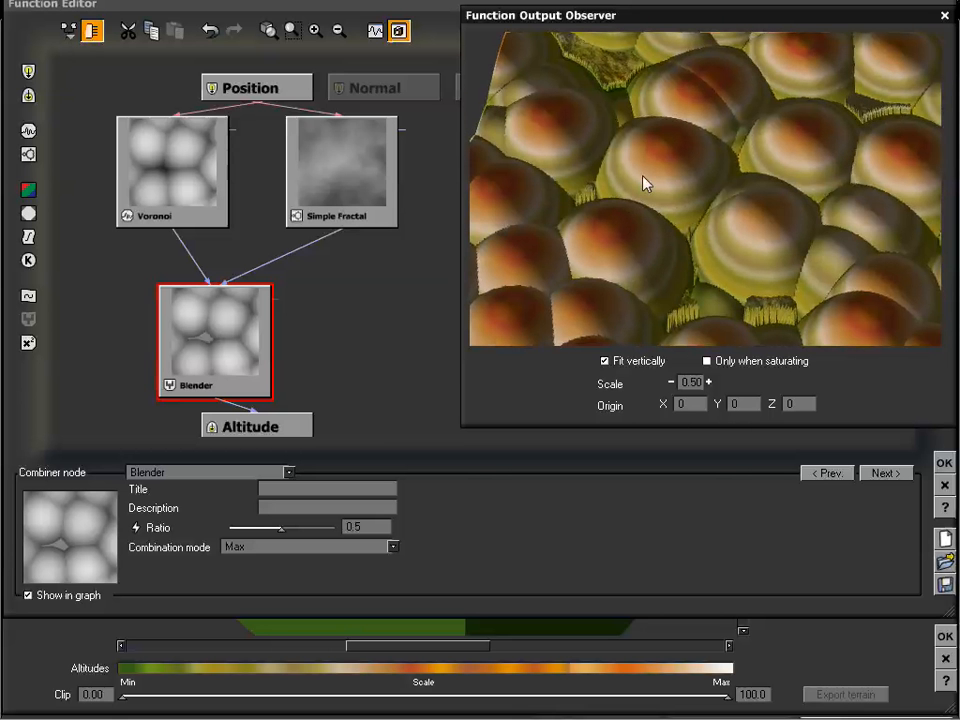
pyautogui.moveTo(645, 181); pyautogui.dragTo(641, 101)
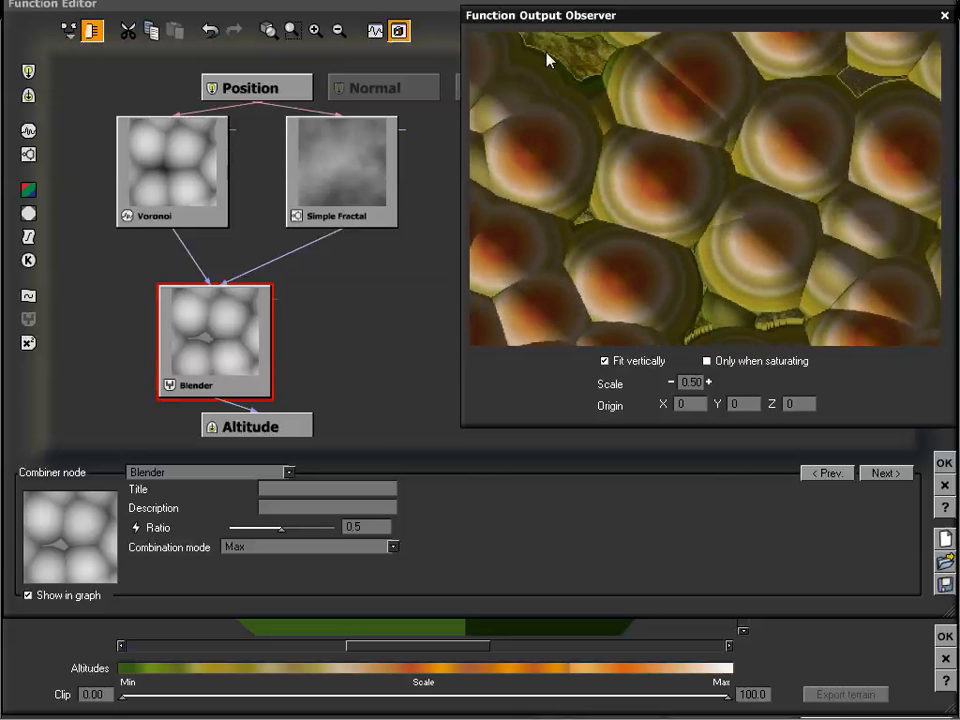
pyautogui.moveTo(547, 60); pyautogui.dragTo(668, 243)
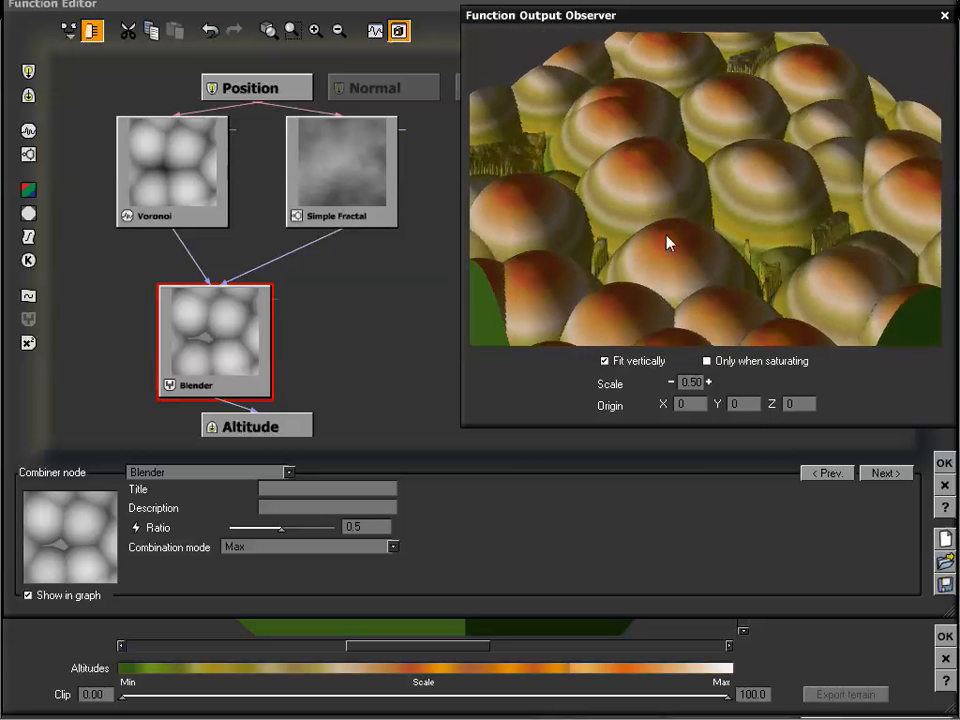
# Change the Blender's combination mode to Min and inspect the resulting terrain.
pyautogui.click(295, 556)
pyautogui.click(281, 599)
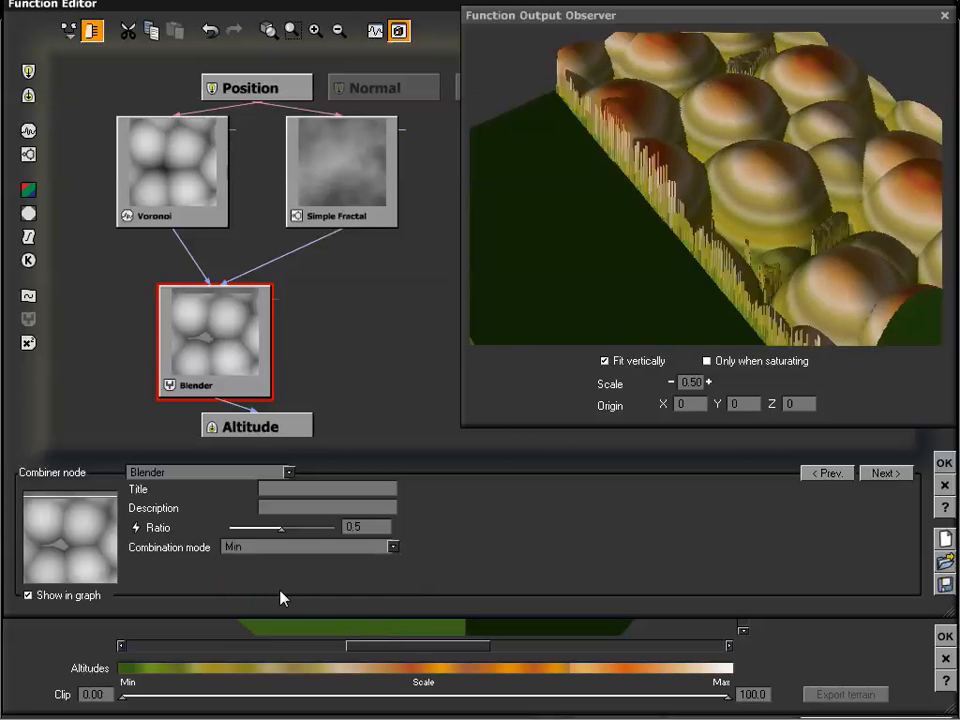
pyautogui.moveTo(690, 214); pyautogui.dragTo(662, 198)
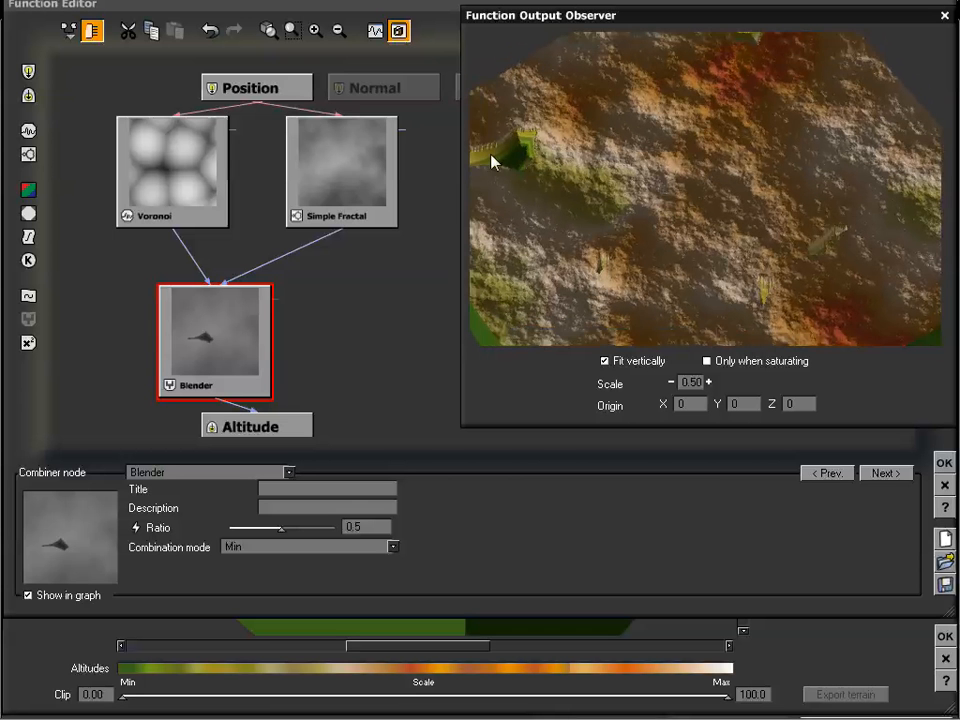
pyautogui.moveTo(519, 176); pyautogui.dragTo(535, 259)
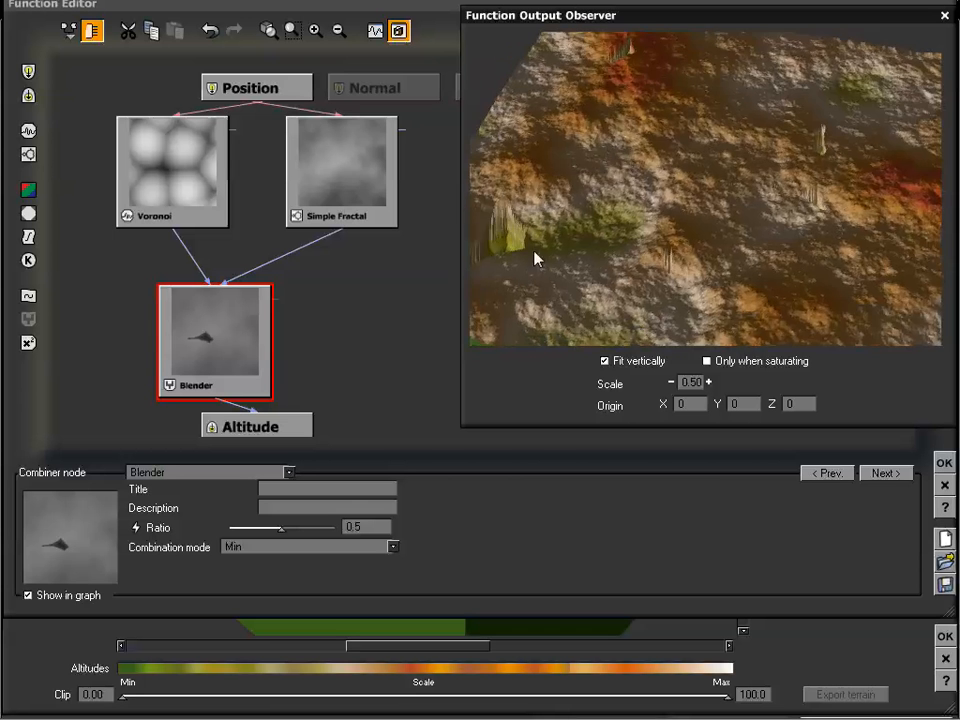
pyautogui.moveTo(750, 160)
pyautogui.mouseDown()
pyautogui.moveTo(709, 135)
pyautogui.moveTo(737, 133)
pyautogui.moveTo(738, 160)
pyautogui.mouseUp()
# Change the Blender's combination mode to Subtract and examine how the fractal detail affects the domes.
pyautogui.click(358, 548)
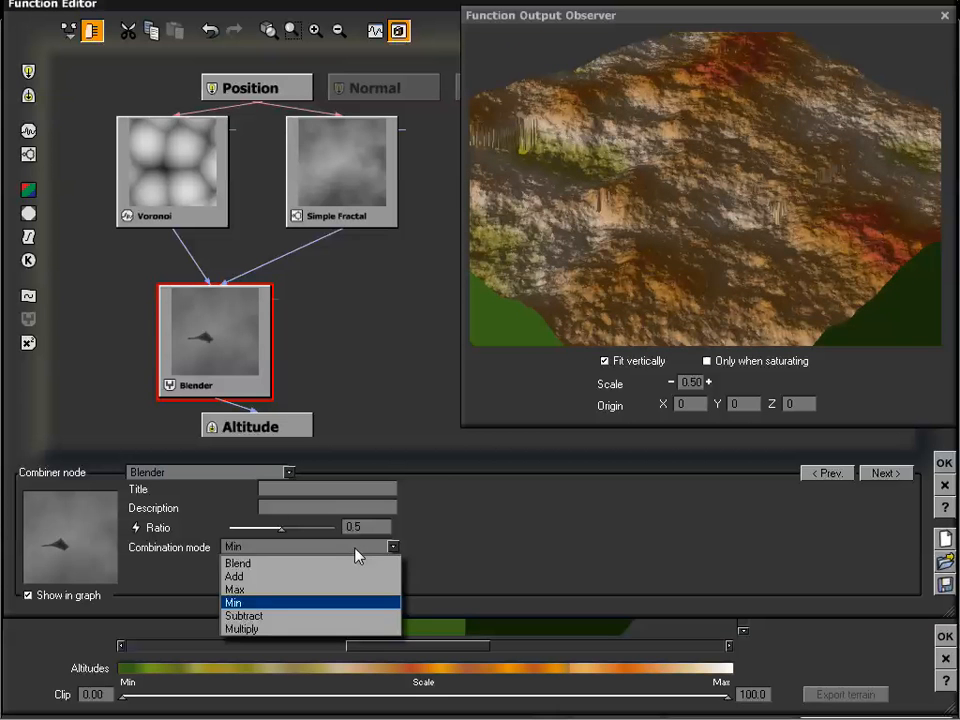
pyautogui.click(290, 615)
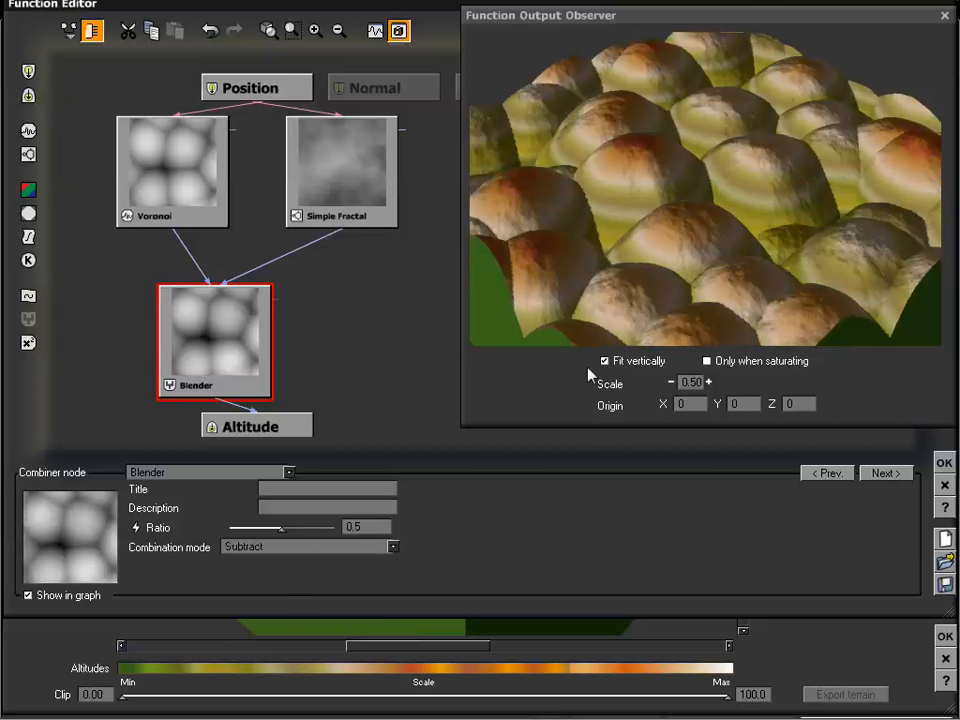
pyautogui.moveTo(699, 198); pyautogui.dragTo(707, 193)
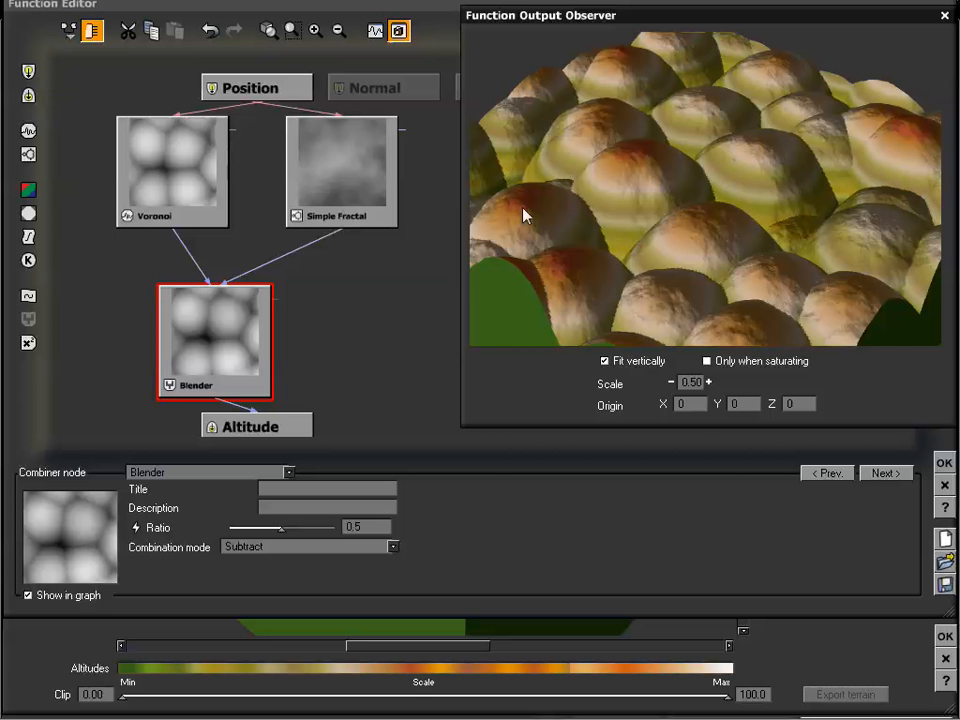
pyautogui.moveTo(698, 183); pyautogui.dragTo(701, 186)
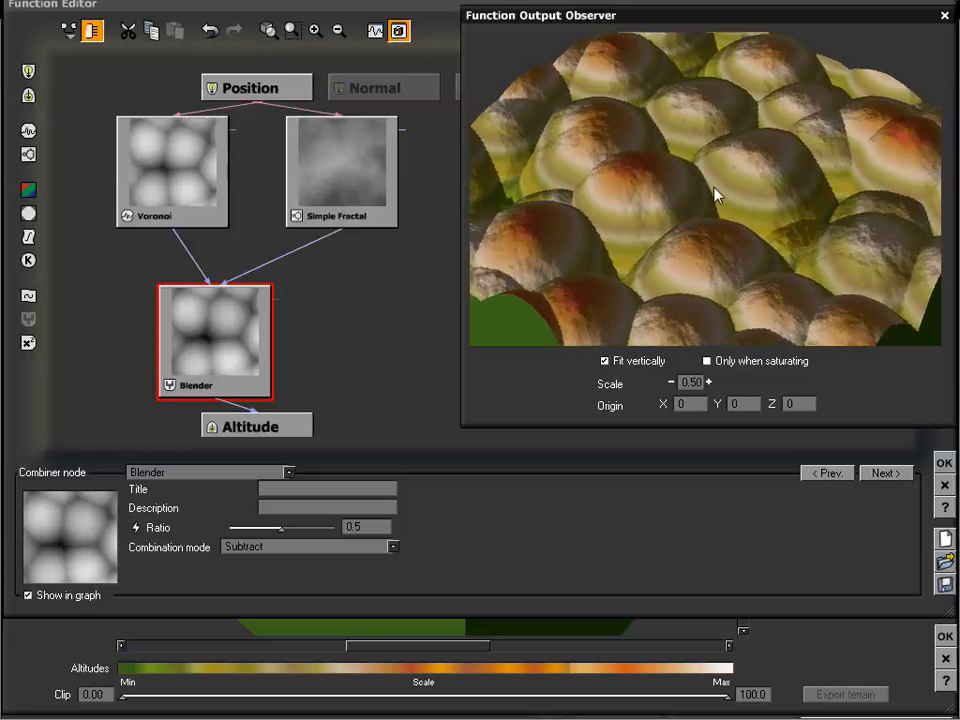
pyautogui.moveTo(640, 226); pyautogui.dragTo(731, 189)
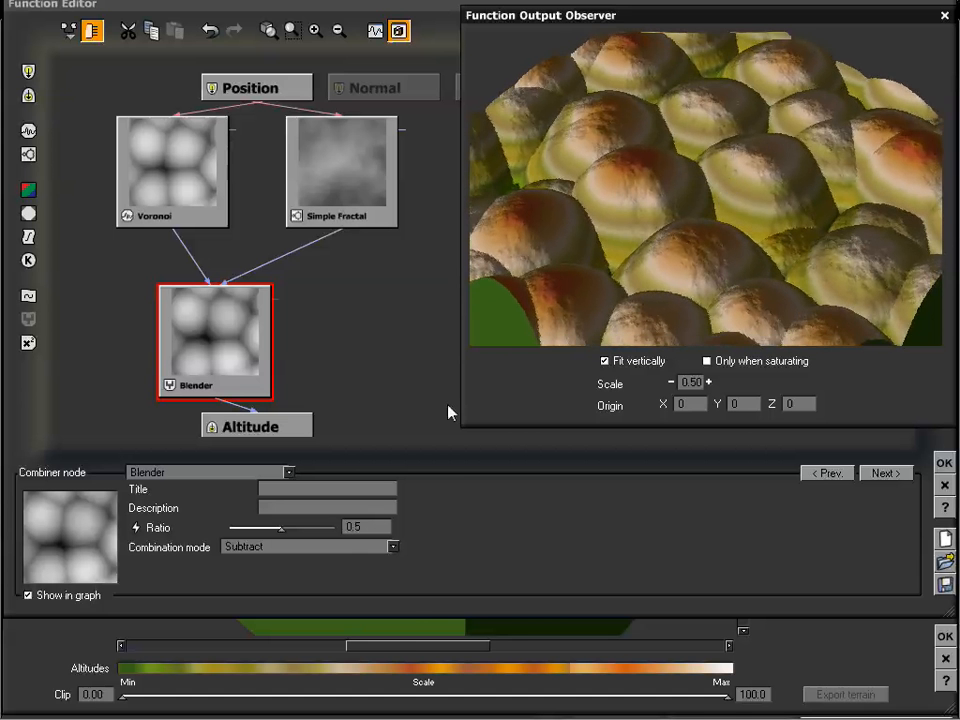
# Set the Blender's combination mode to Multiply and inspect the terrain in the preview.
pyautogui.click(354, 548)
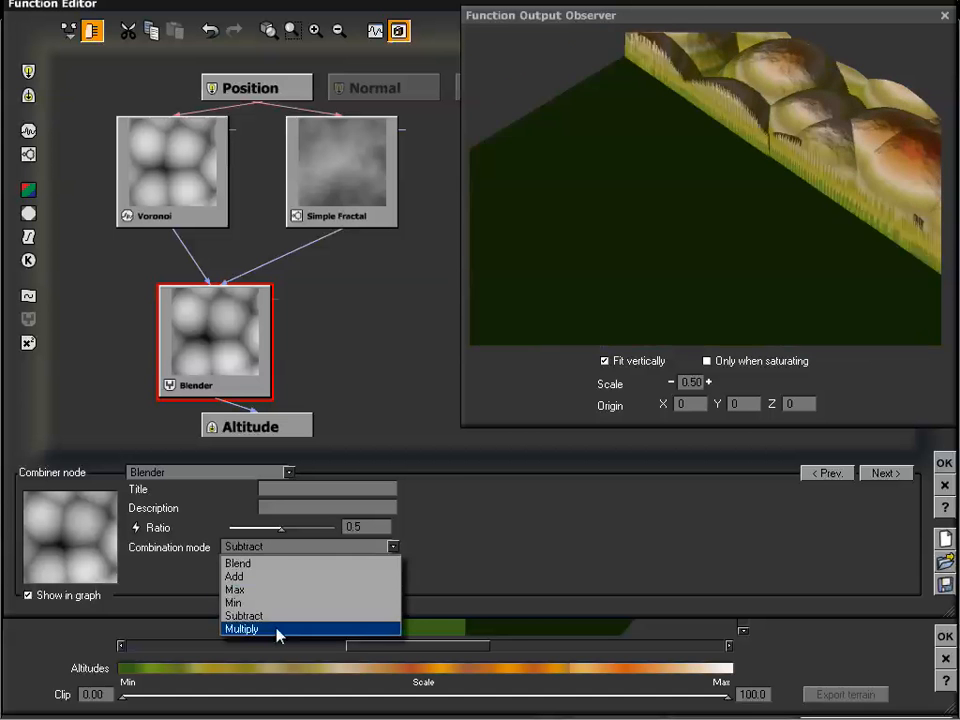
pyautogui.click(279, 630)
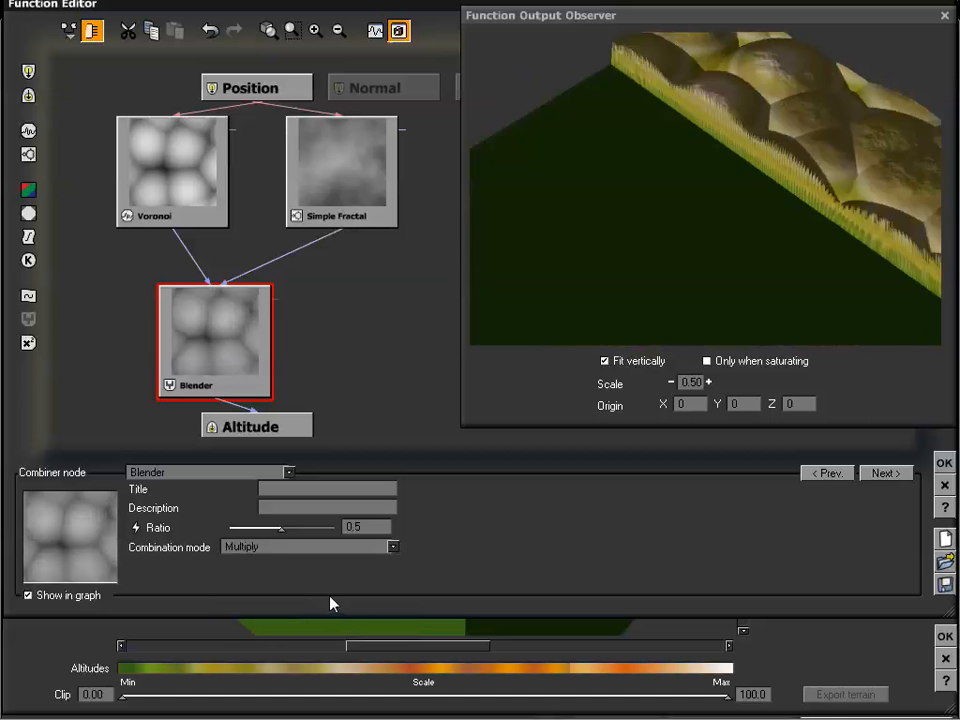
pyautogui.moveTo(580, 302); pyautogui.dragTo(698, 239)
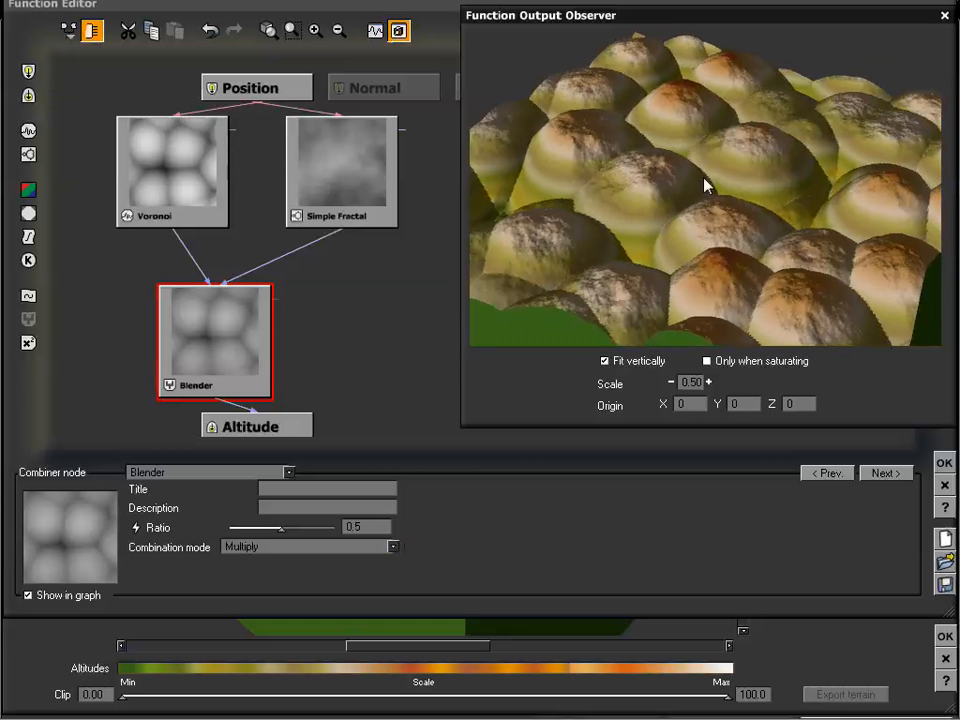
# Lower the Blender's ratio to about 0.18 in Multiply mode and inspect the terrain from different angles.
pyautogui.moveTo(699, 181); pyautogui.dragTo(670, 265)
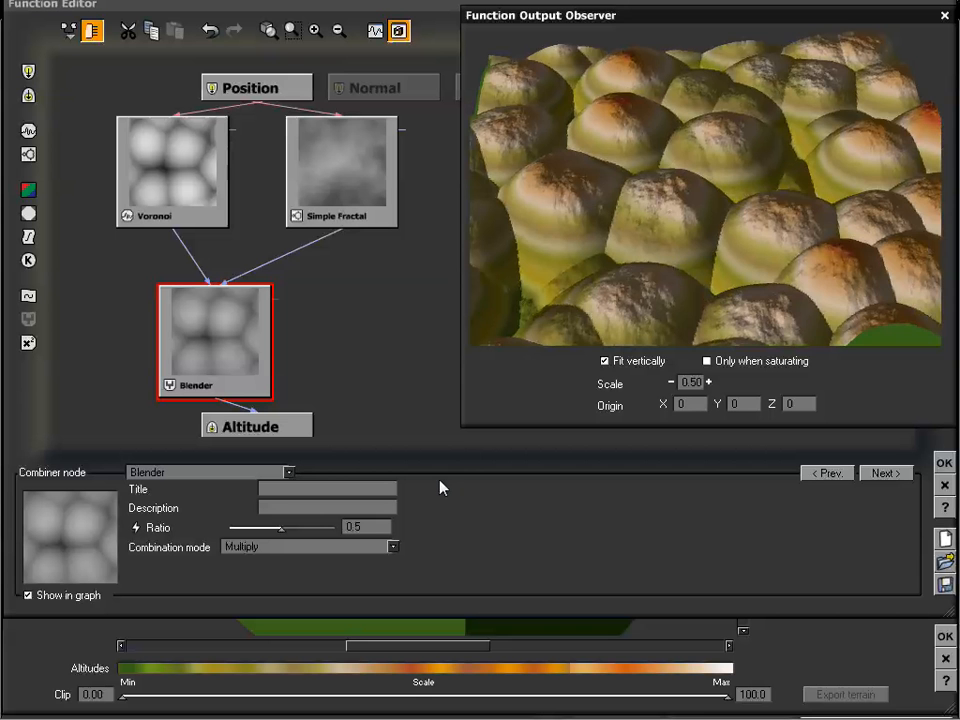
pyautogui.moveTo(681, 210); pyautogui.dragTo(679, 228)
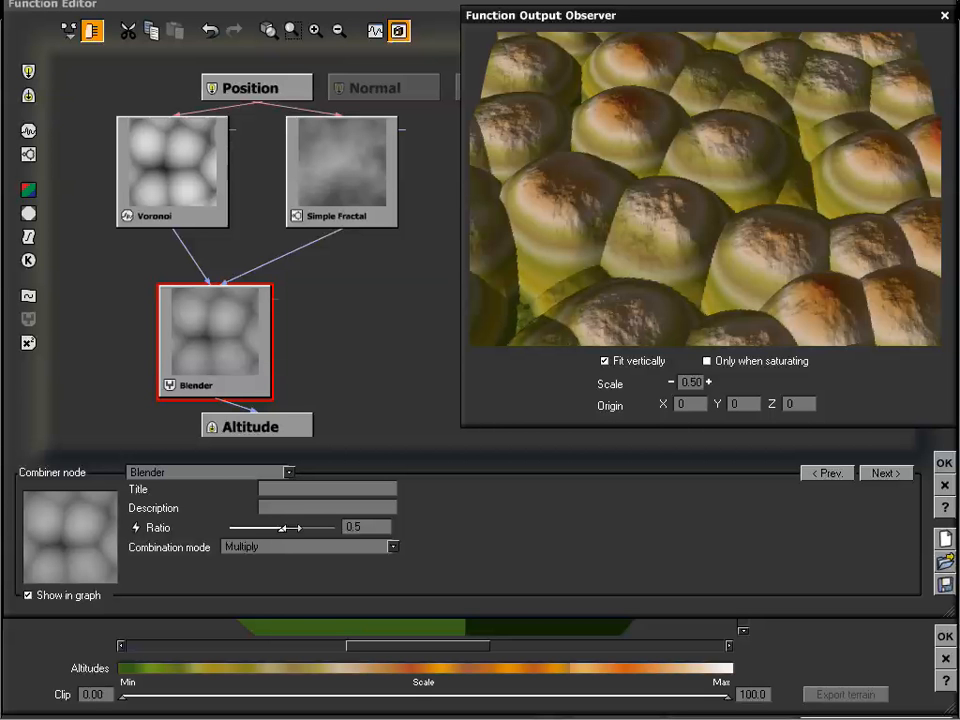
pyautogui.moveTo(284, 527); pyautogui.dragTo(263, 527)
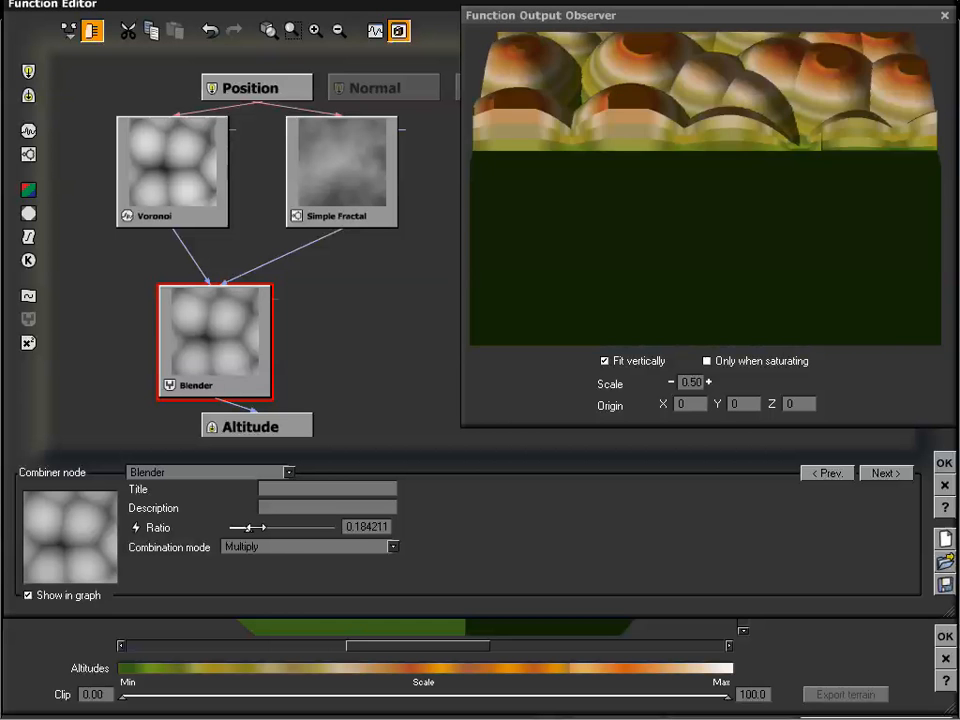
pyautogui.moveTo(672, 262)
pyautogui.mouseDown()
pyautogui.moveTo(672, 241)
pyautogui.moveTo(671, 257)
pyautogui.mouseUp()
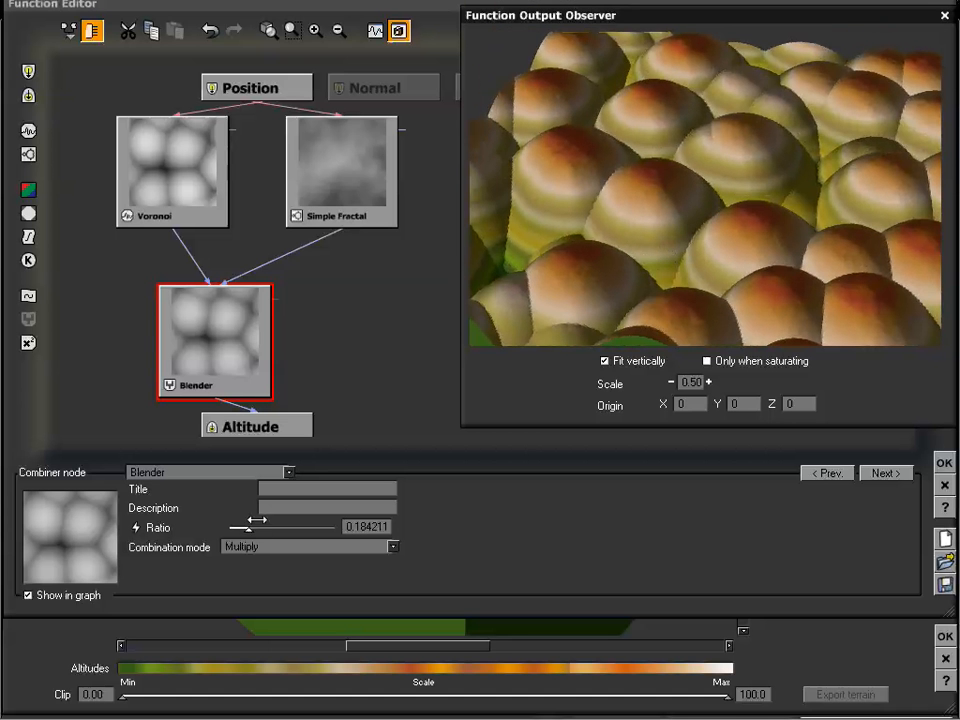
# Raise the Blender's ratio to about 0.93 in Multiply mode and examine how the fractal affects the domes.
pyautogui.moveTo(241, 527); pyautogui.dragTo(318, 527)
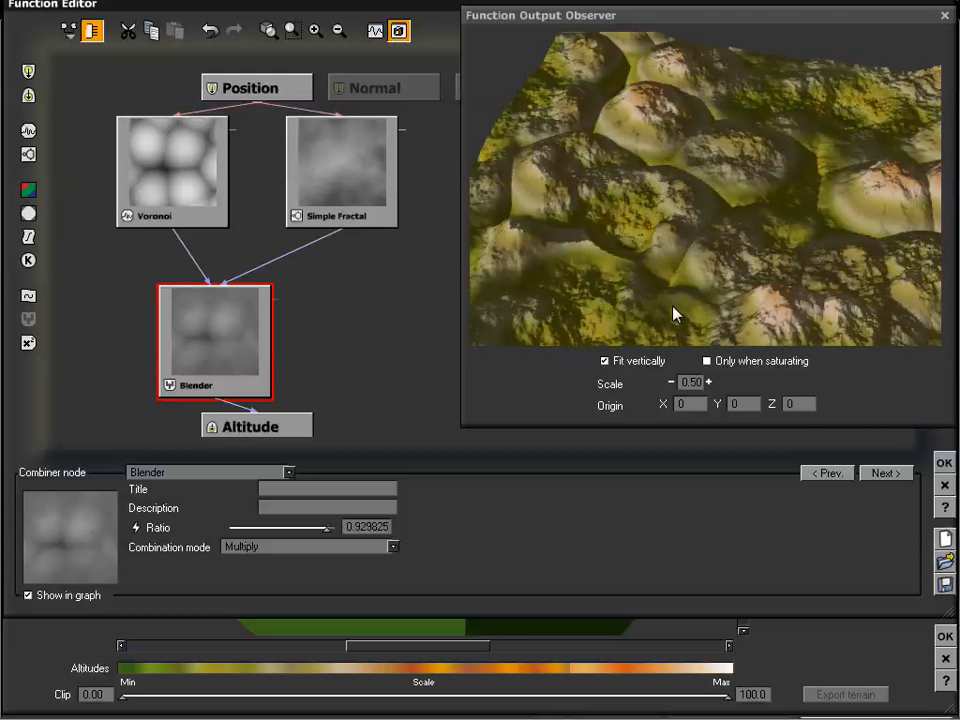
pyautogui.moveTo(754, 258); pyautogui.dragTo(686, 252)
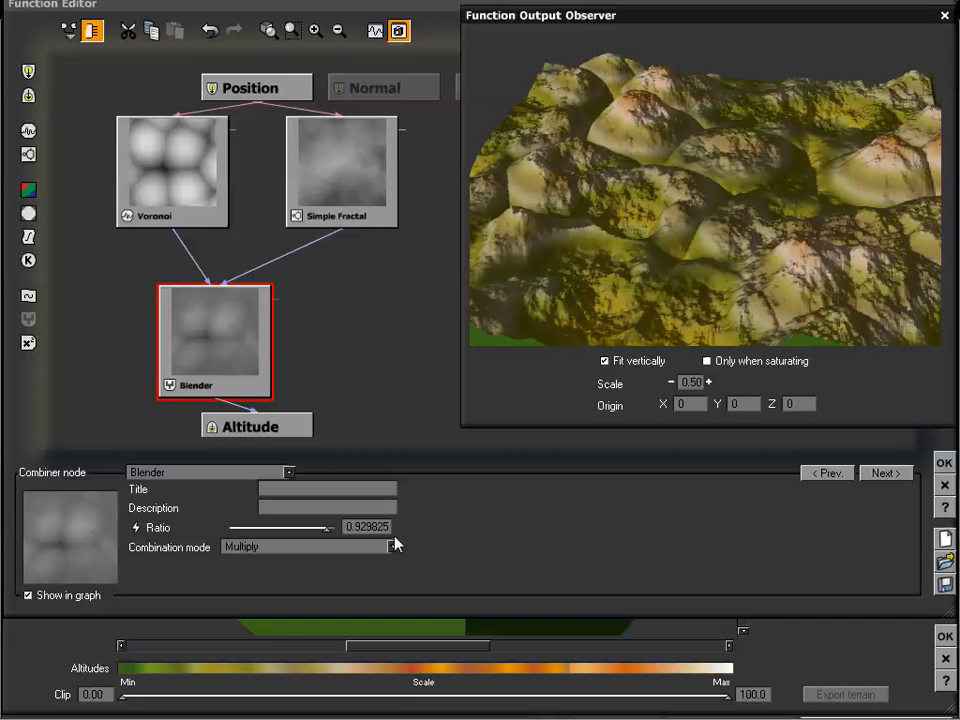
pyautogui.moveTo(668, 188); pyautogui.dragTo(797, 213)
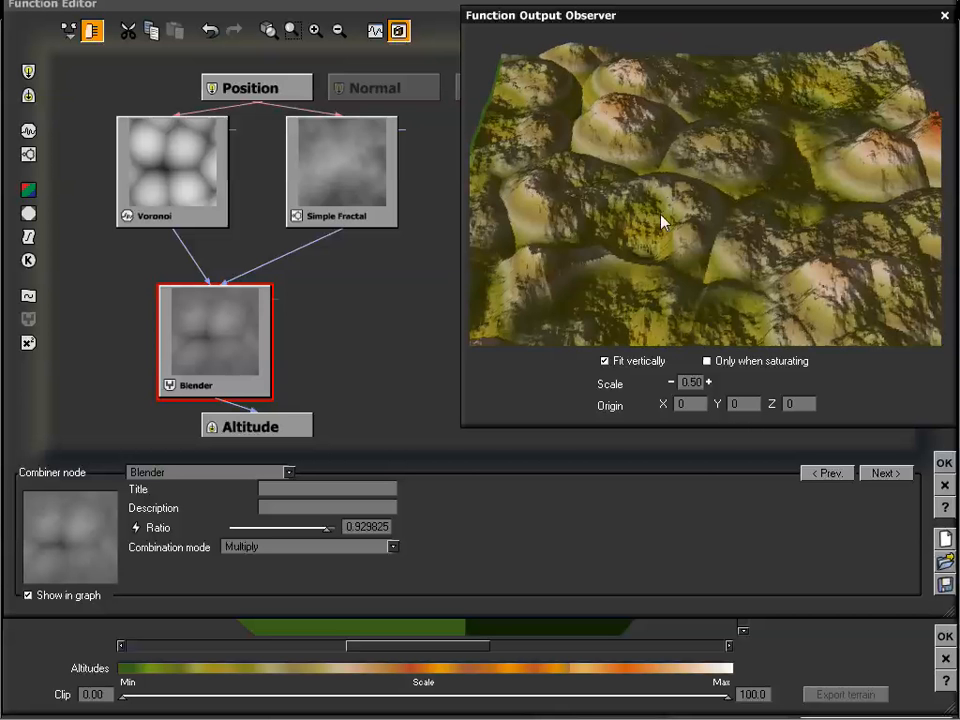
pyautogui.moveTo(662, 176); pyautogui.dragTo(724, 219)
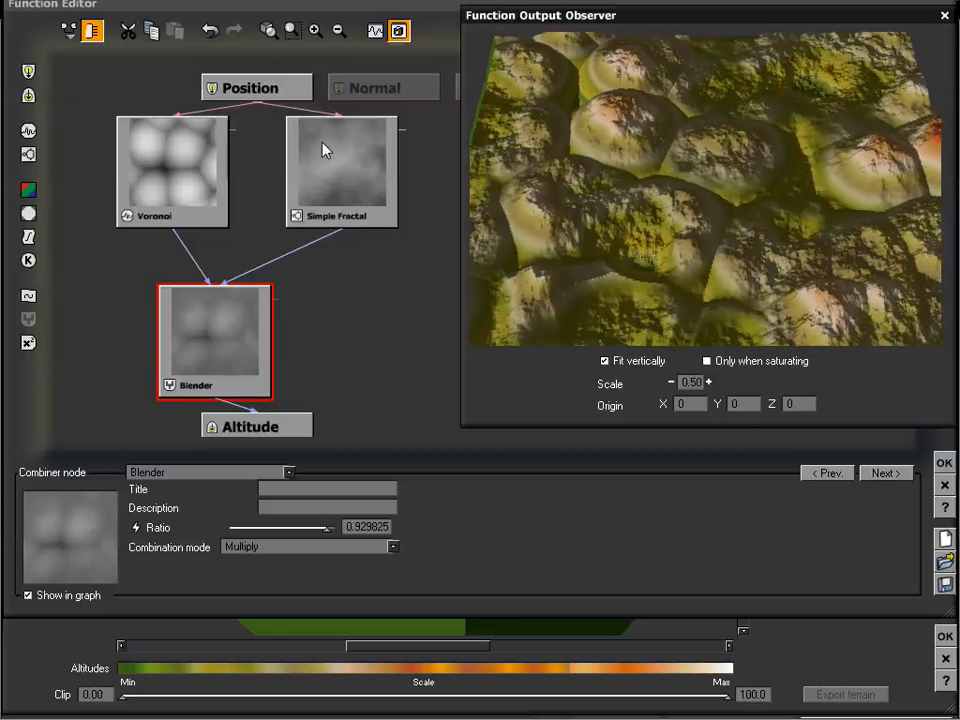
pyautogui.moveTo(690, 205); pyautogui.dragTo(715, 190)
# Switch the Blender's combination mode to Blend and view the terrain from another angle.
pyautogui.click(393, 547)
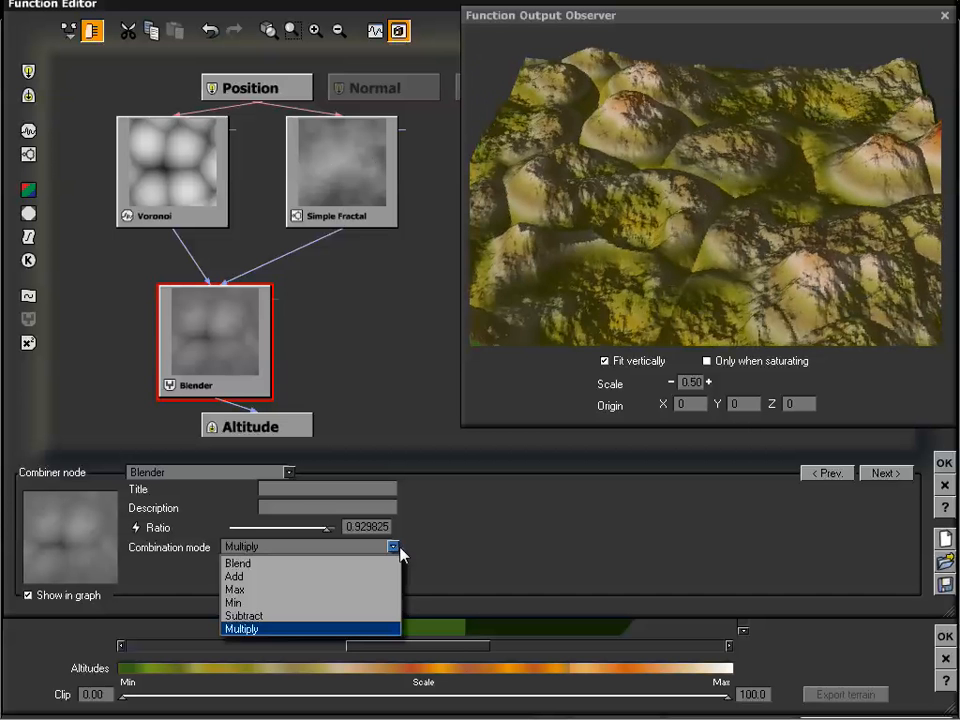
pyautogui.click(352, 564)
pyautogui.moveTo(600, 300); pyautogui.dragTo(773, 225)
pyautogui.moveTo(818, 186); pyautogui.dragTo(790, 200)
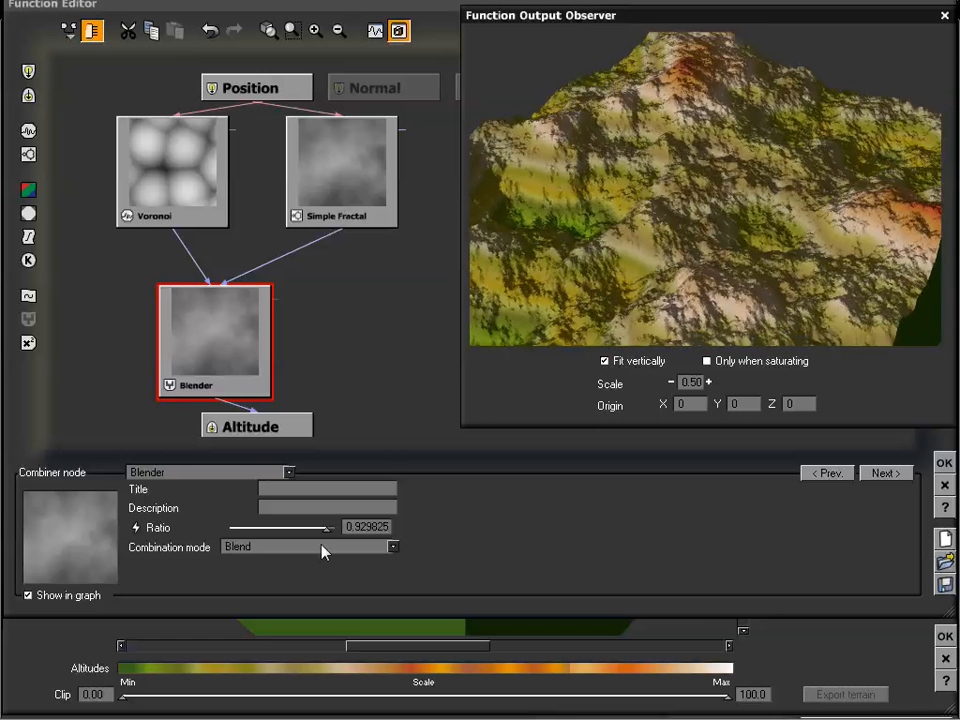
# Try Blend ratios of about 0.13, 0.51, 0.64, 0.75, 0.85, 1 and 0 to compare the mix of Voronoi and fractal.
pyautogui.moveTo(327, 527); pyautogui.dragTo(240, 528)
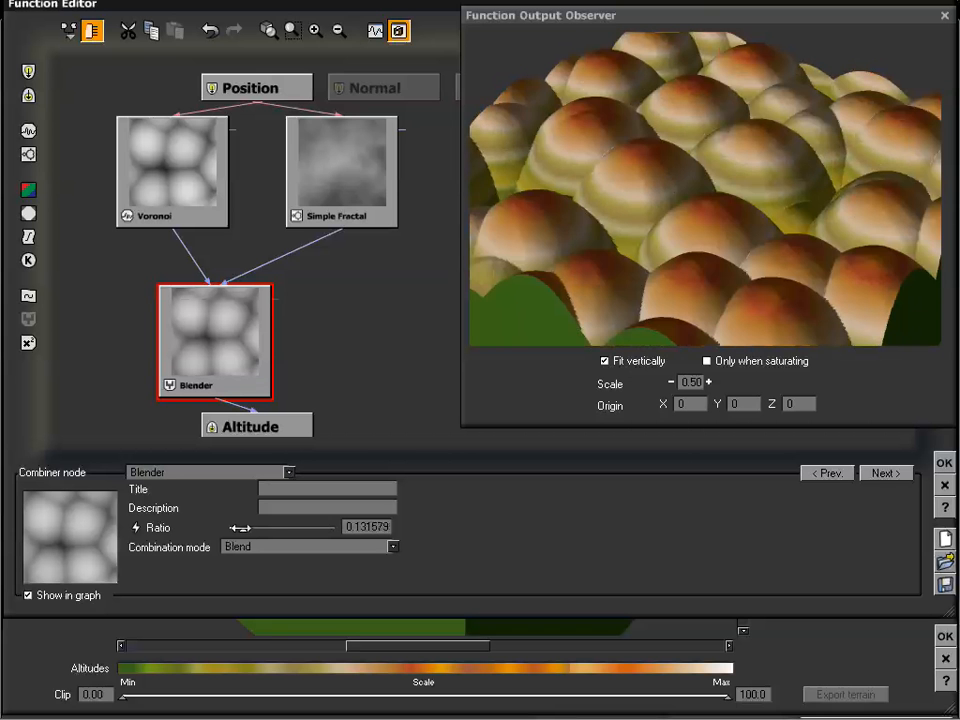
pyautogui.moveTo(240, 527); pyautogui.dragTo(285, 527)
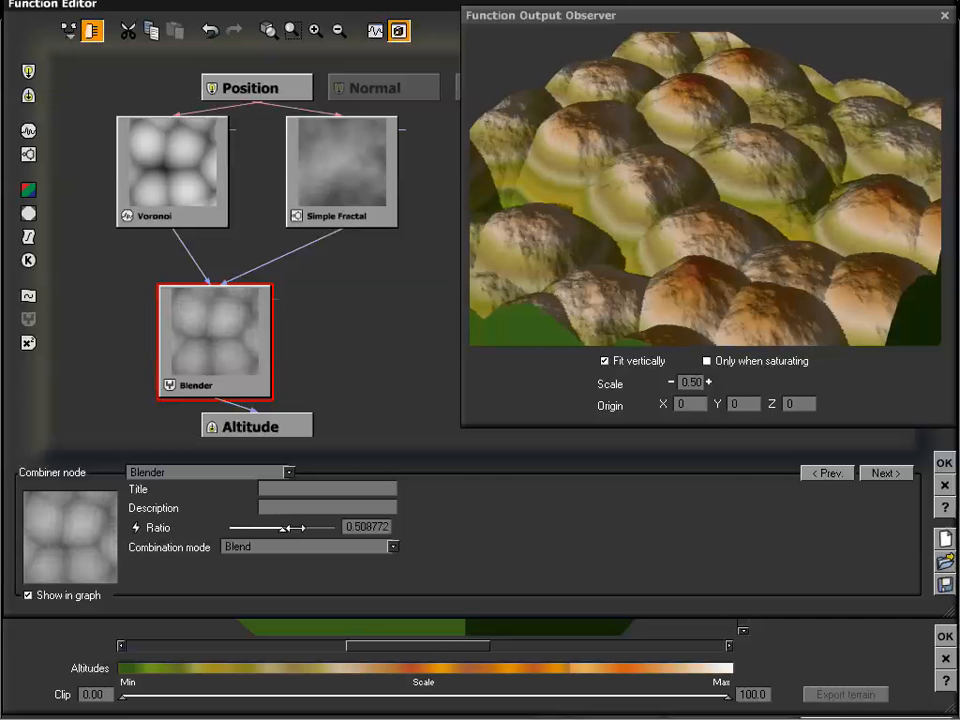
pyautogui.moveTo(288, 527); pyautogui.dragTo(303, 527)
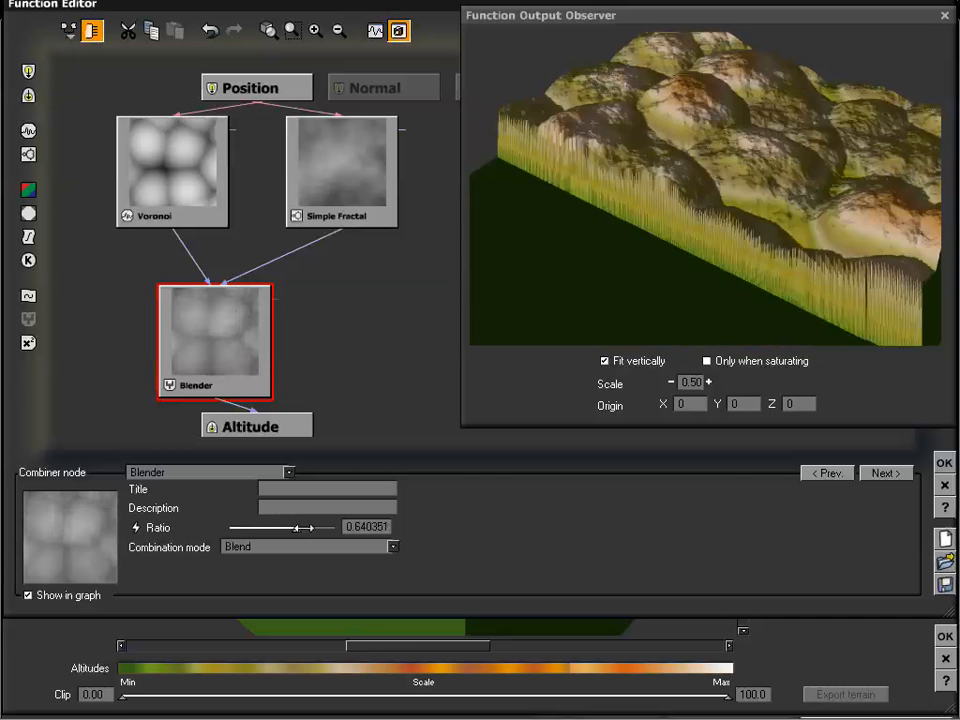
pyautogui.moveTo(303, 527); pyautogui.dragTo(312, 527)
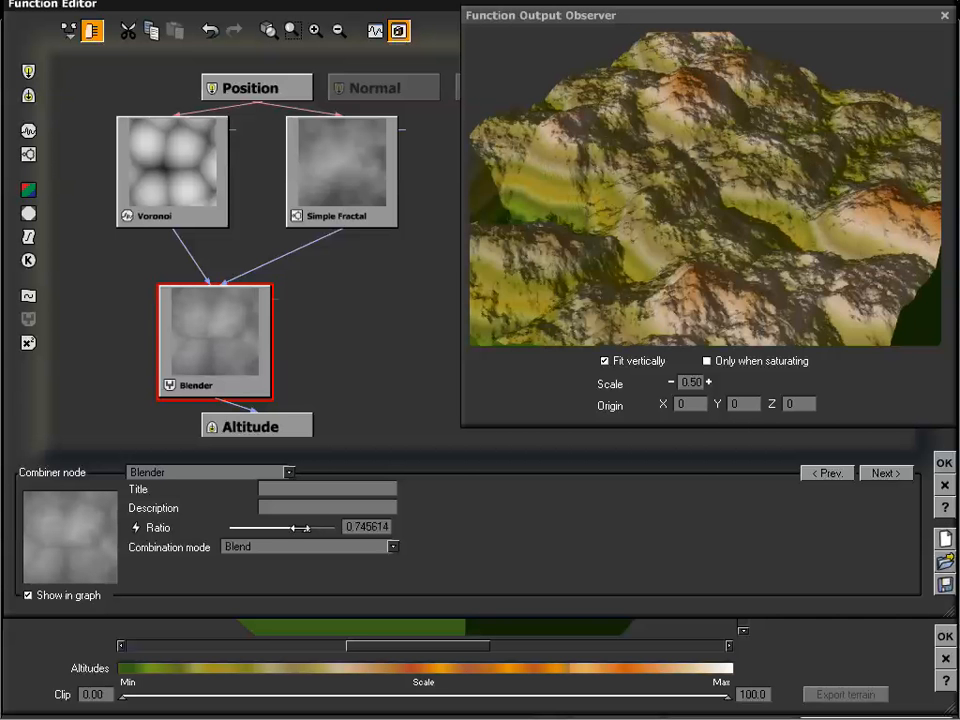
pyautogui.moveTo(312, 527); pyautogui.dragTo(316, 527)
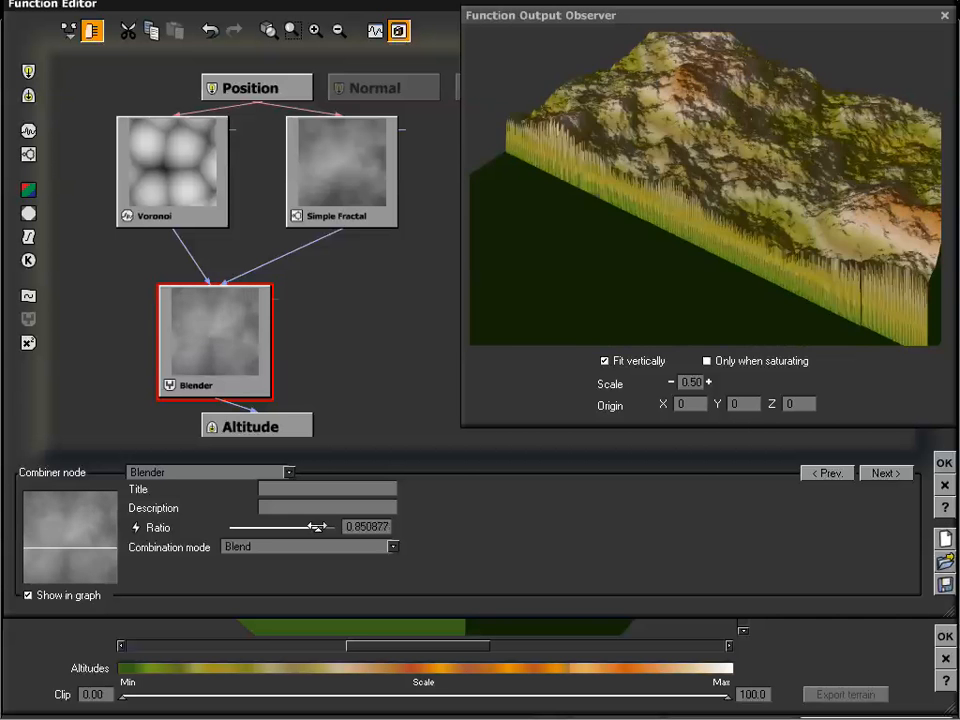
pyautogui.moveTo(320, 527); pyautogui.dragTo(336, 527)
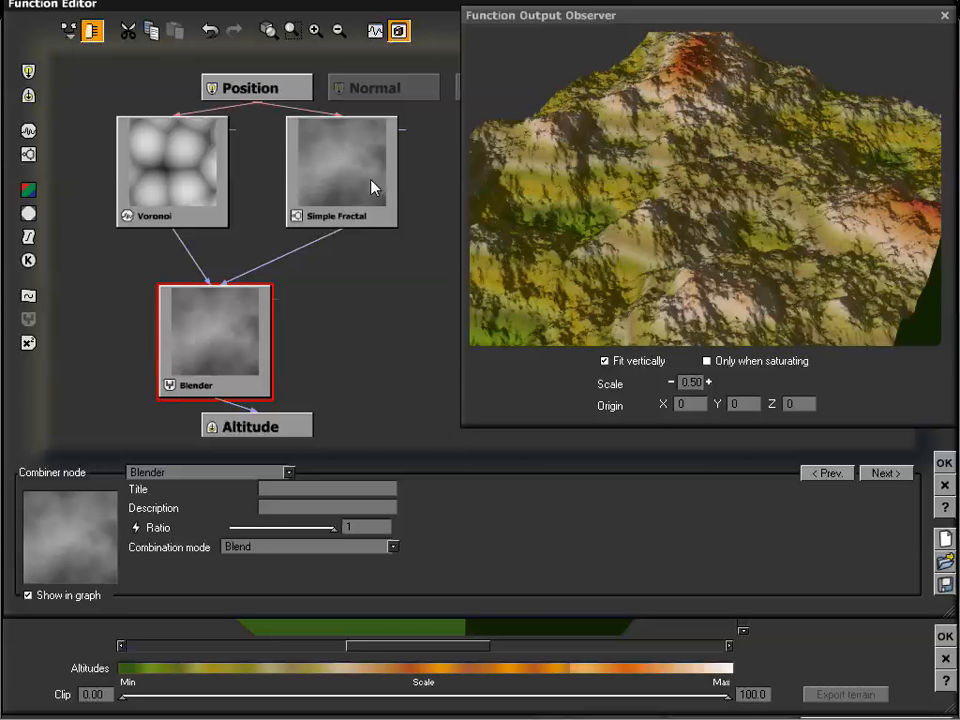
pyautogui.moveTo(332, 535); pyautogui.dragTo(228, 516)
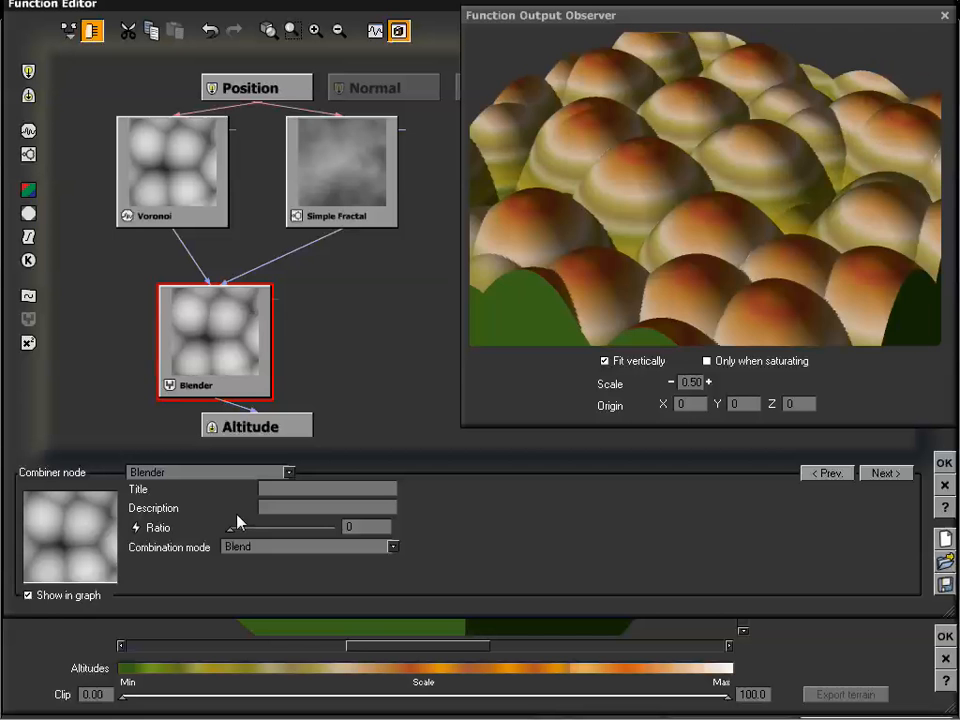
# Change the Blender's combination mode to Multiply and compare the terrain at ratios 0 and 1.
pyautogui.click(392, 548)
pyautogui.click(290, 629)
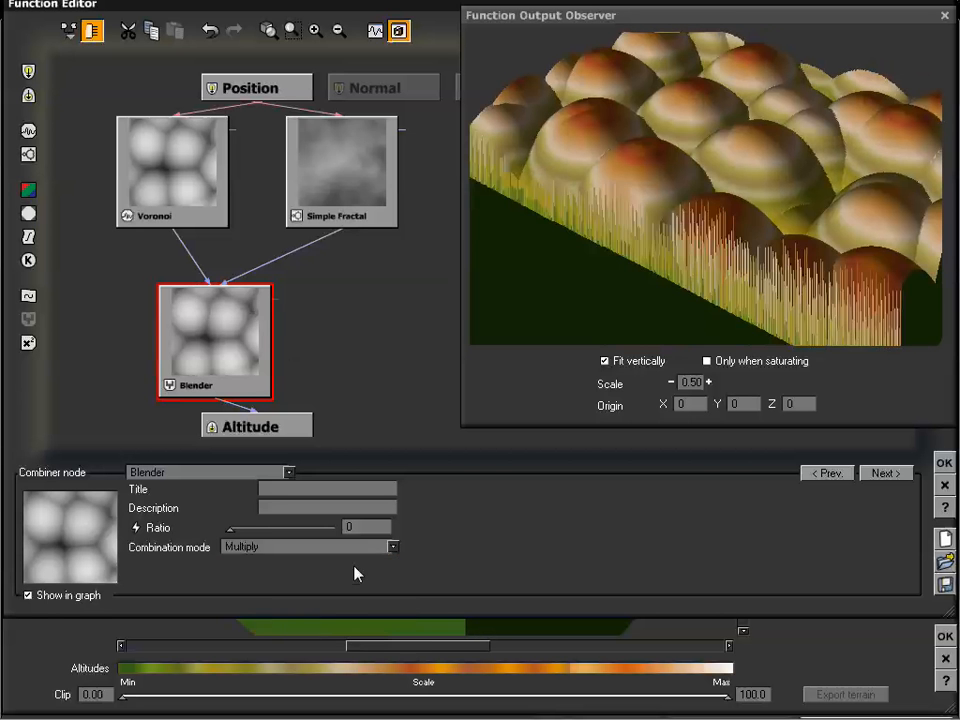
pyautogui.moveTo(621, 311); pyautogui.dragTo(661, 222)
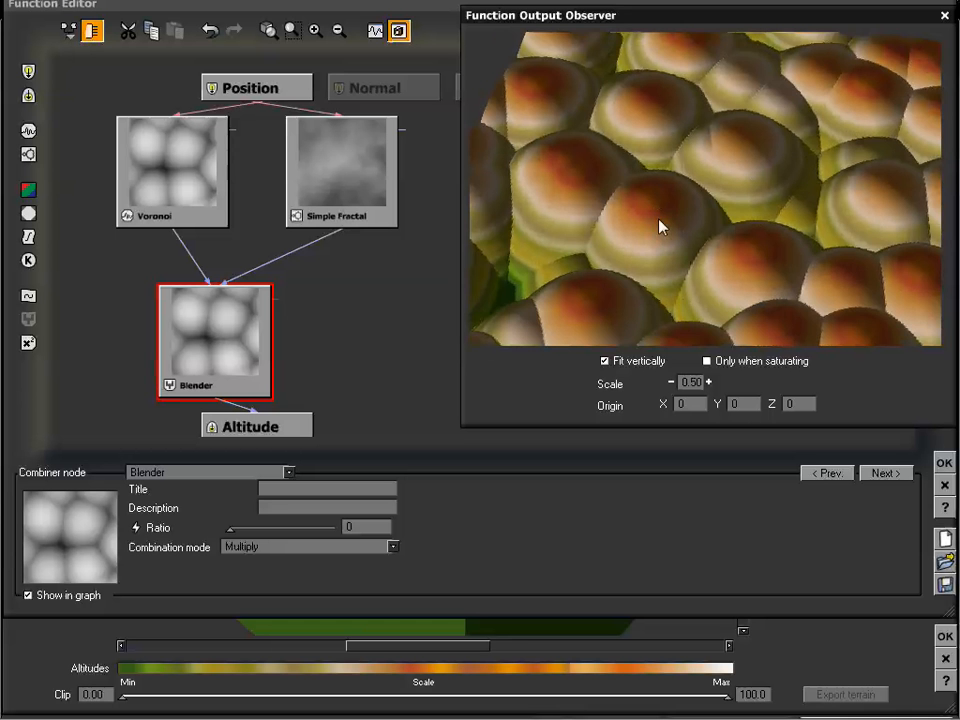
pyautogui.moveTo(659, 227); pyautogui.dragTo(720, 219)
pyautogui.moveTo(230, 528); pyautogui.dragTo(333, 522)
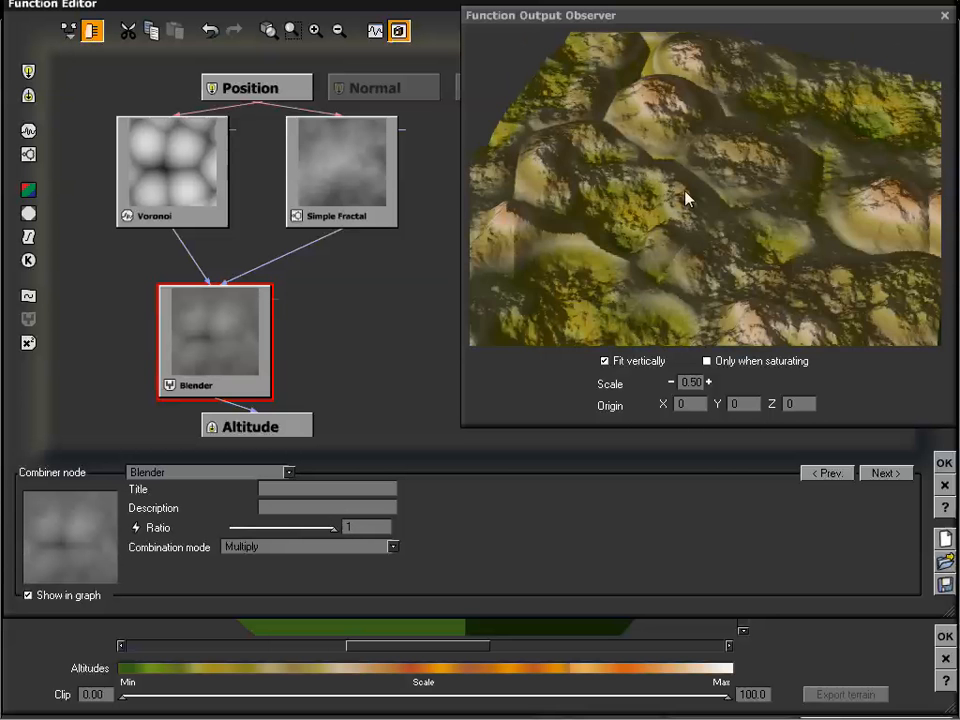
pyautogui.moveTo(685, 198); pyautogui.dragTo(668, 126)
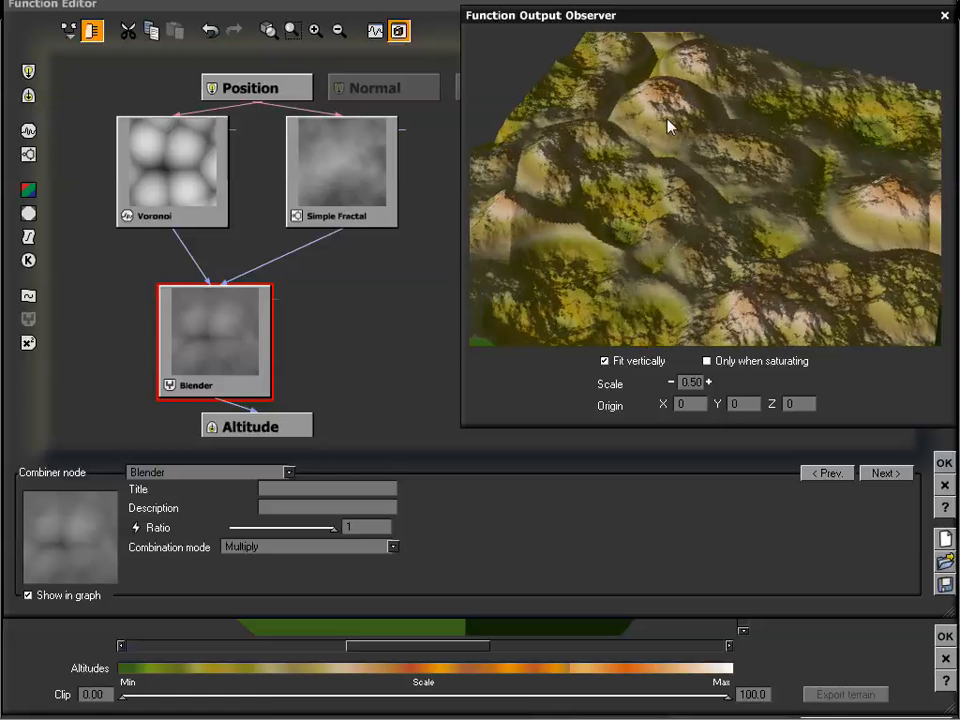
# Set the Blender's combination mode back to Blend with a ratio of .5 and inspect the blended terrain.
pyautogui.click(393, 546)
pyautogui.click(273, 564)
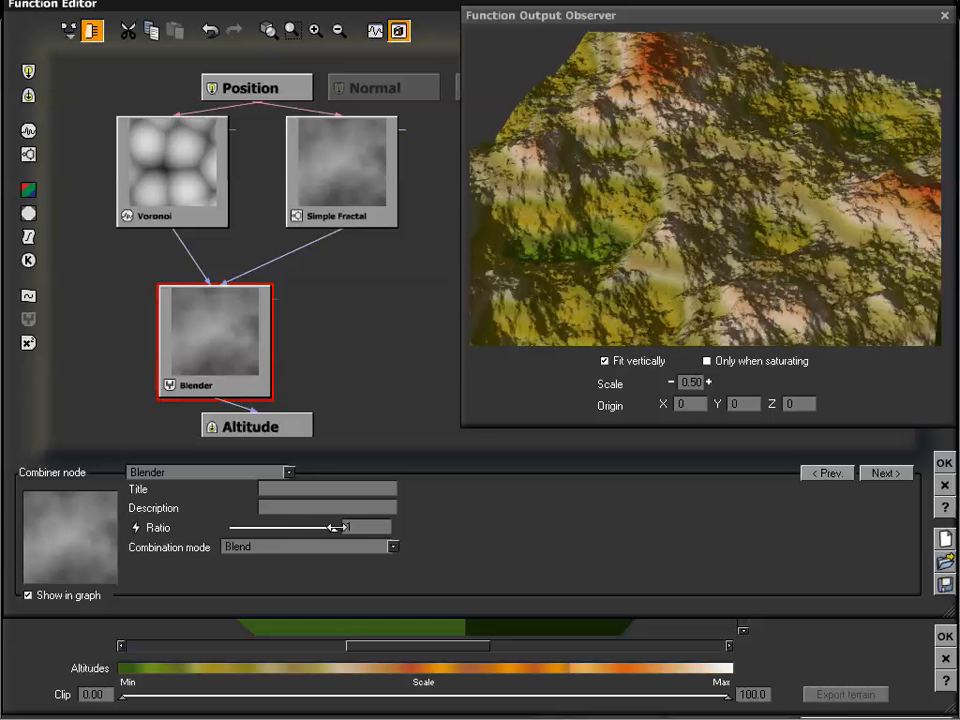
pyautogui.moveTo(333, 527); pyautogui.dragTo(286, 527)
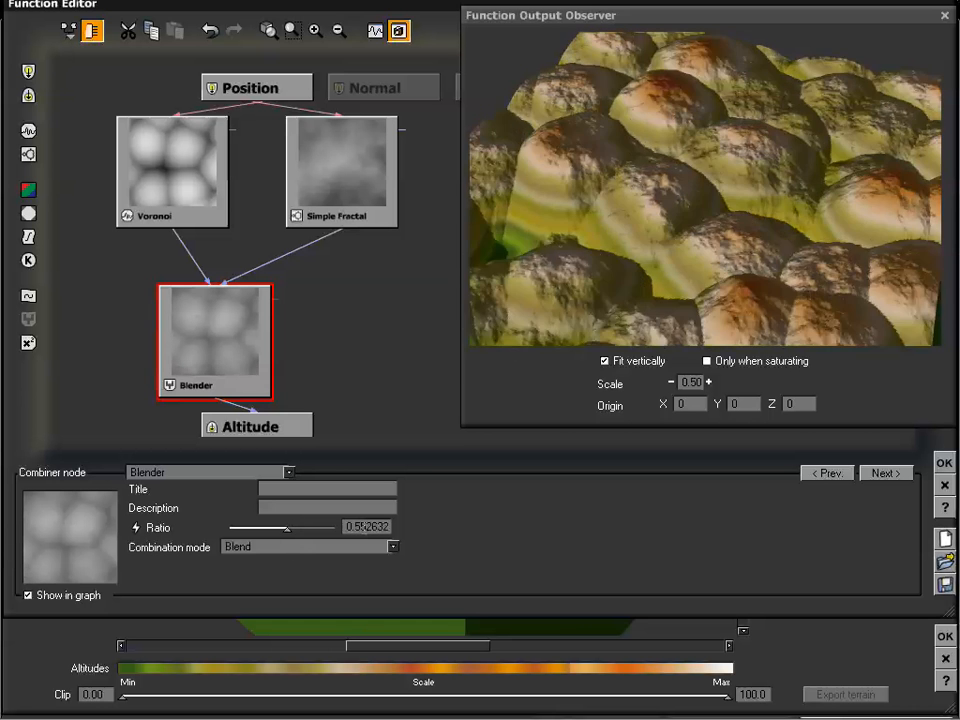
pyautogui.write('.5')
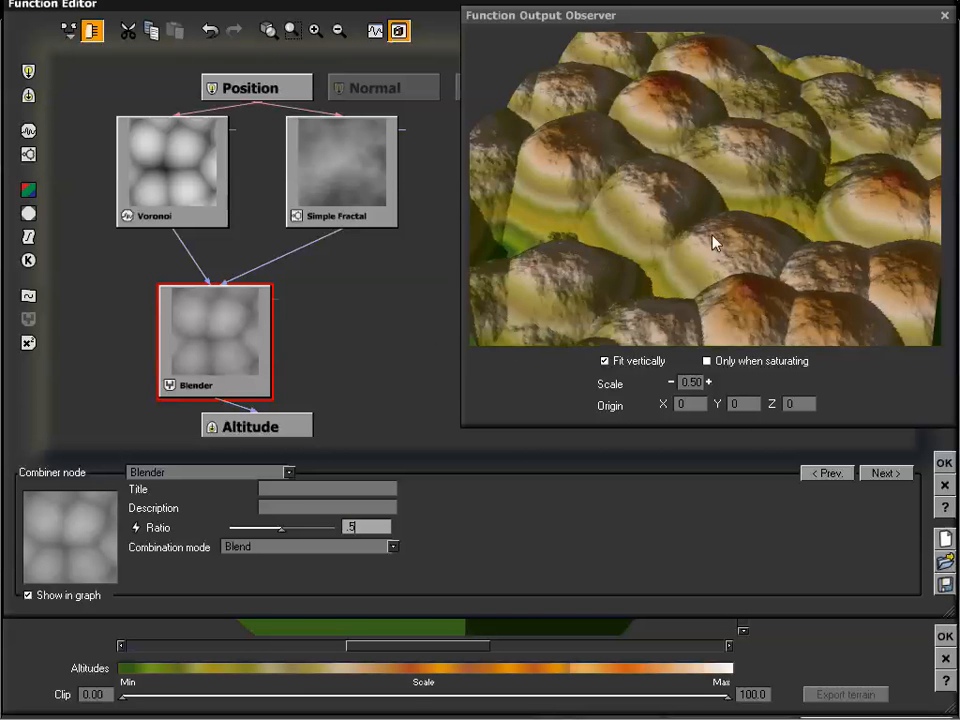
pyautogui.moveTo(712, 235); pyautogui.dragTo(721, 225)
pyautogui.moveTo(728, 160); pyautogui.dragTo(779, 150)
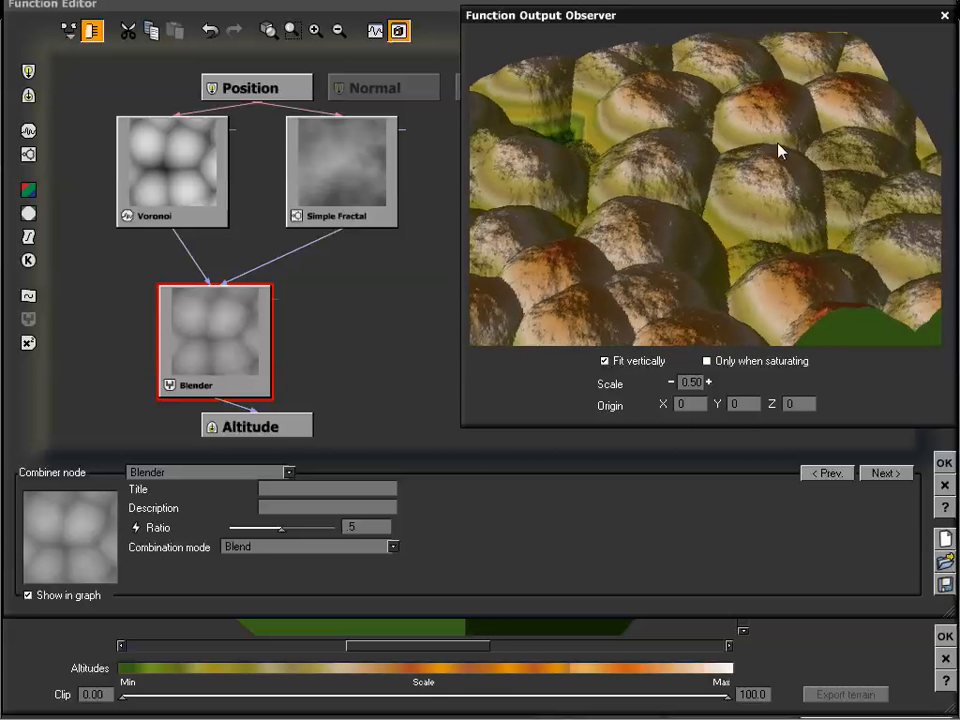
pyautogui.moveTo(713, 184)
pyautogui.mouseDown()
pyautogui.moveTo(713, 152)
pyautogui.moveTo(695, 179)
pyautogui.moveTo(711, 167)
pyautogui.moveTo(713, 178)
pyautogui.mouseUp()
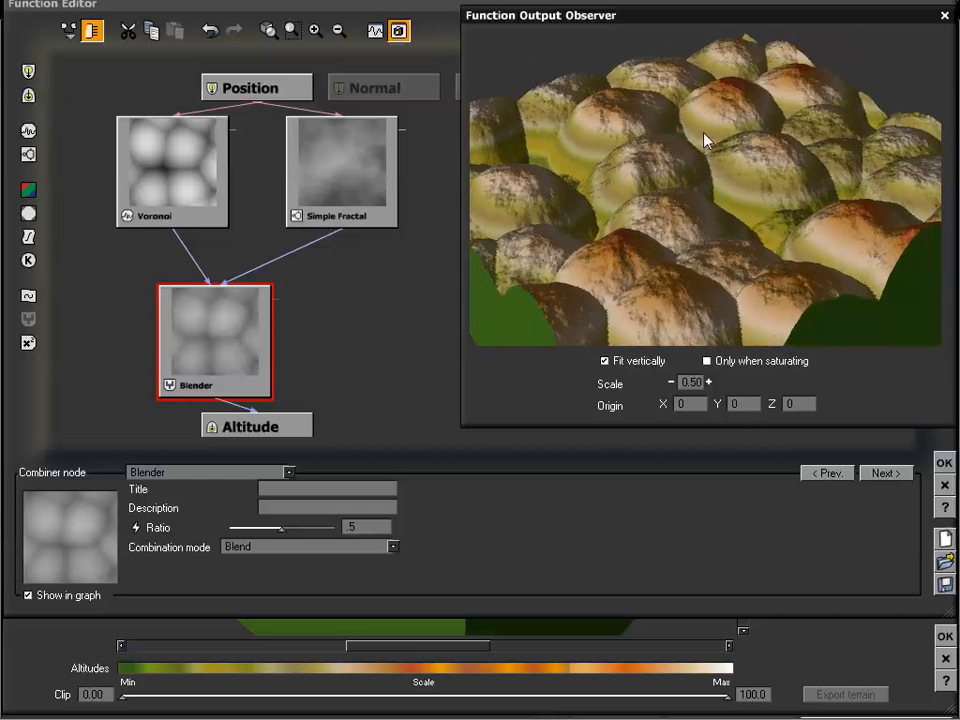
pyautogui.moveTo(703, 140); pyautogui.dragTo(713, 170)
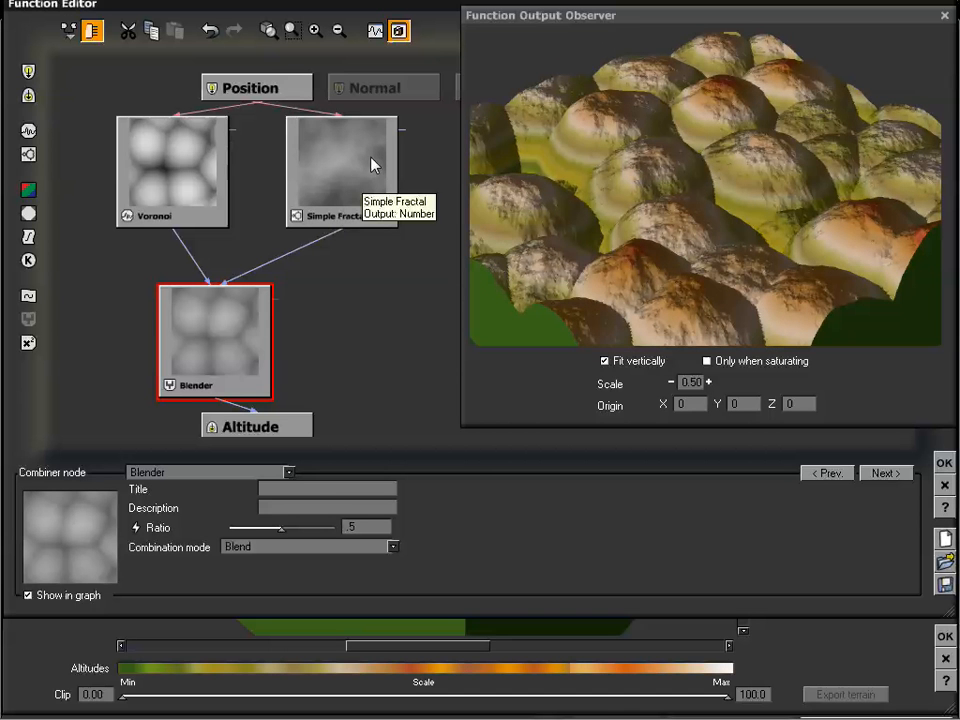
# Replace the Voronoi noise with the Triangular math pattern and examine the blended peaks from several angles.
pyautogui.click(210, 181)
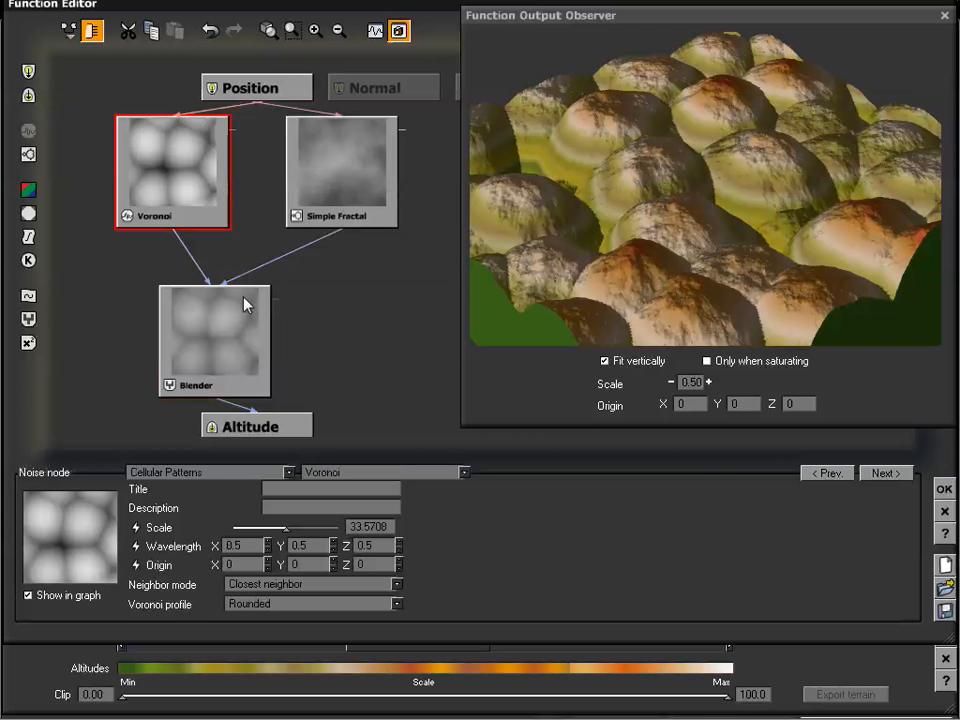
pyautogui.click(240, 476)
pyautogui.moveTo(216, 560)
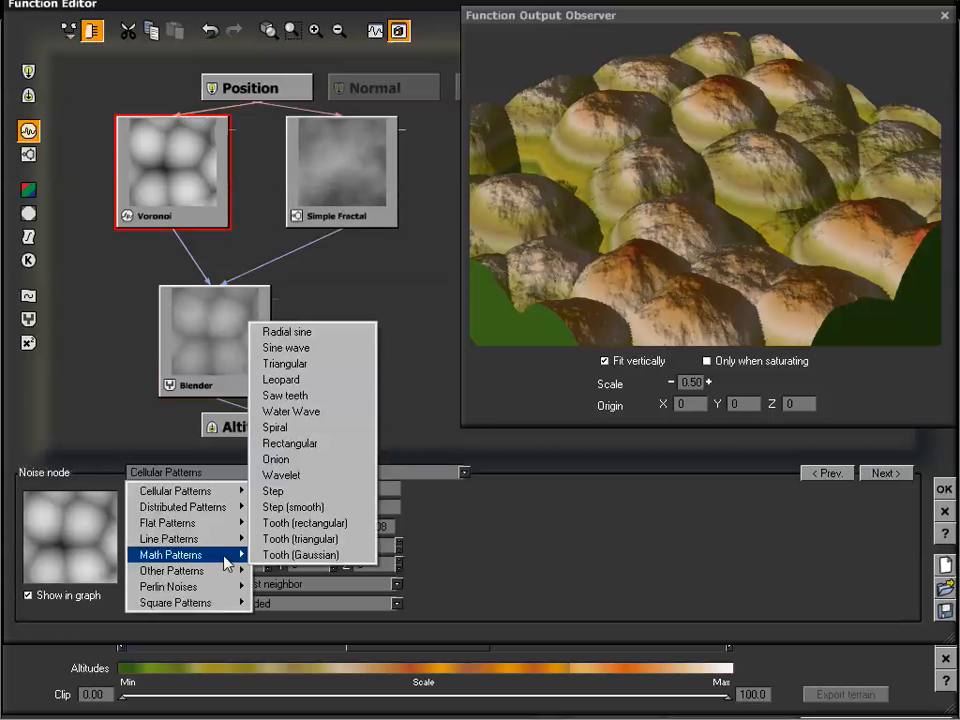
pyautogui.click(306, 364)
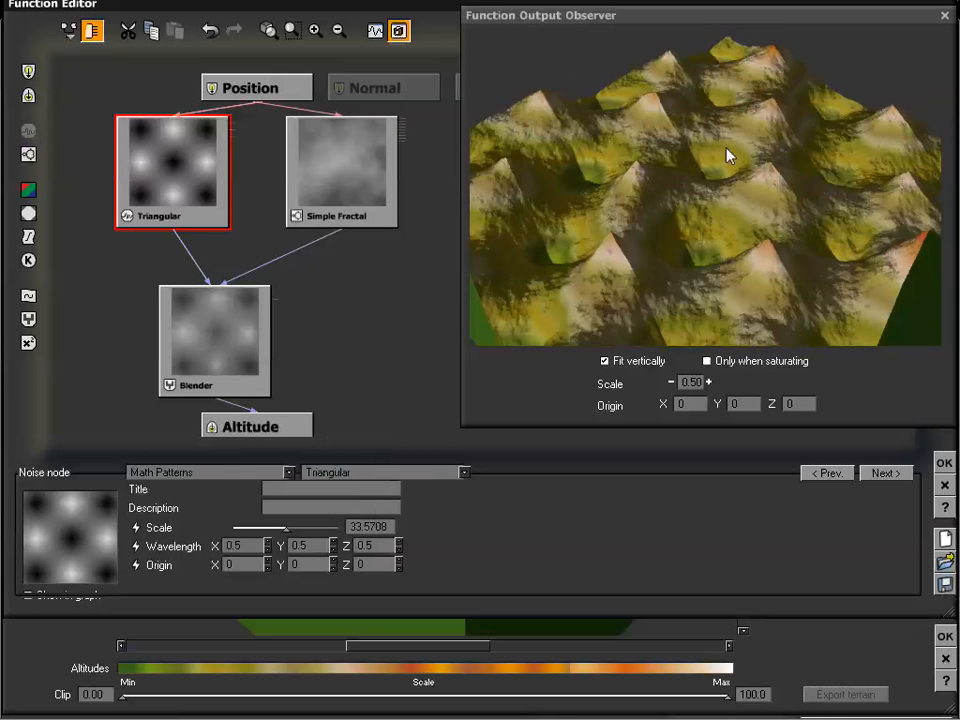
pyautogui.moveTo(727, 149)
pyautogui.mouseDown()
pyautogui.moveTo(729, 161)
pyautogui.moveTo(733, 154)
pyautogui.mouseUp()
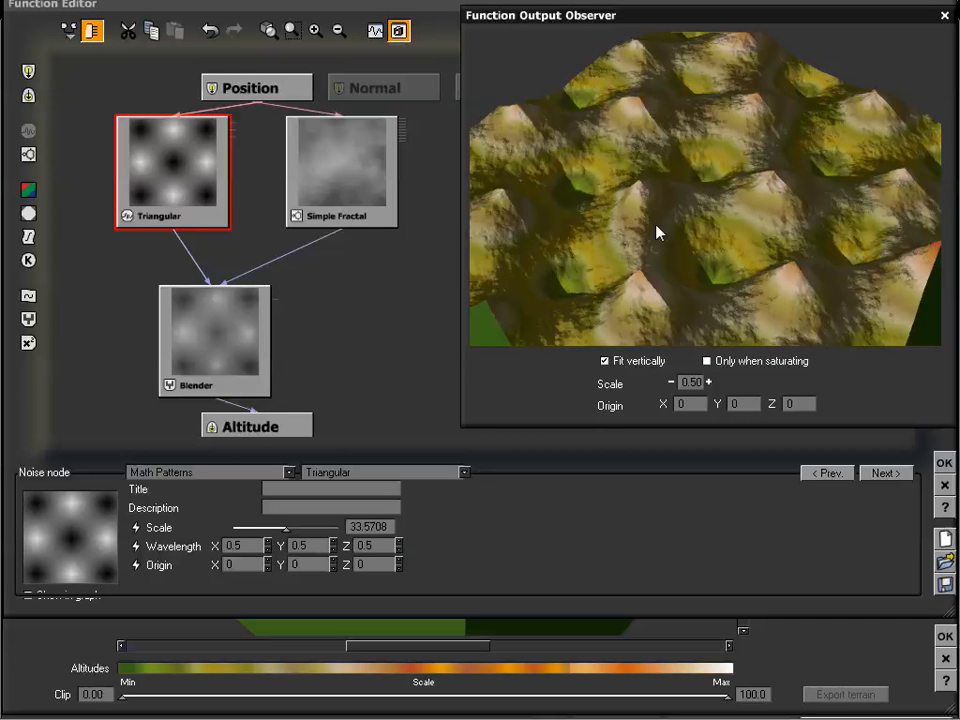
pyautogui.moveTo(656, 232); pyautogui.dragTo(731, 199)
pyautogui.moveTo(622, 234); pyautogui.dragTo(720, 208)
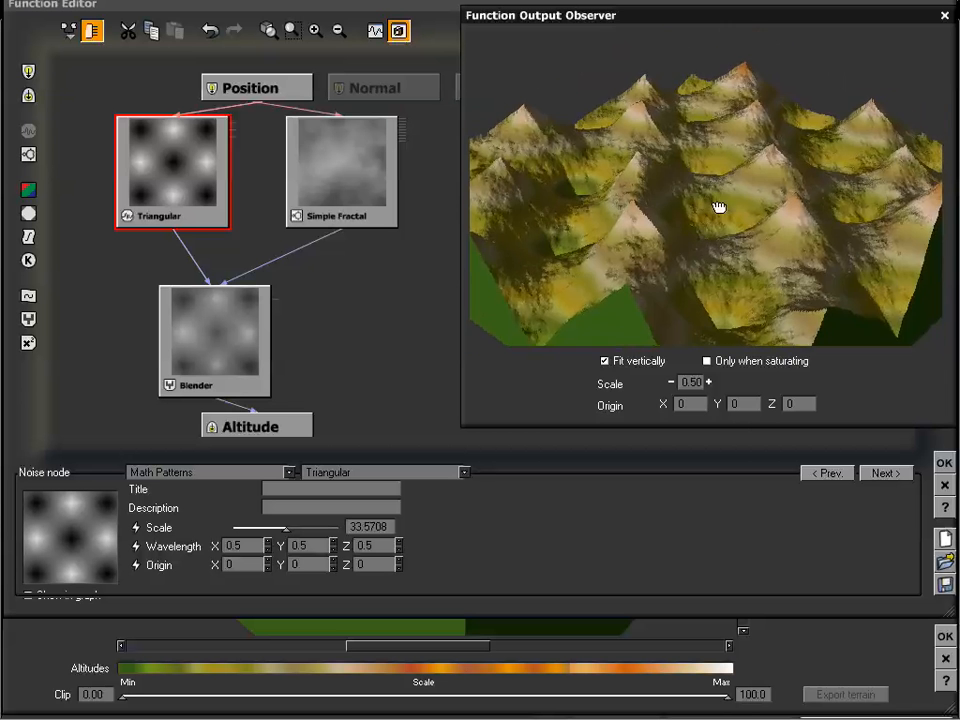
# Change the Triangular noise node's pattern to Saw teeth and inspect the resulting terrain.
pyautogui.click(380, 473)
pyautogui.click(350, 309)
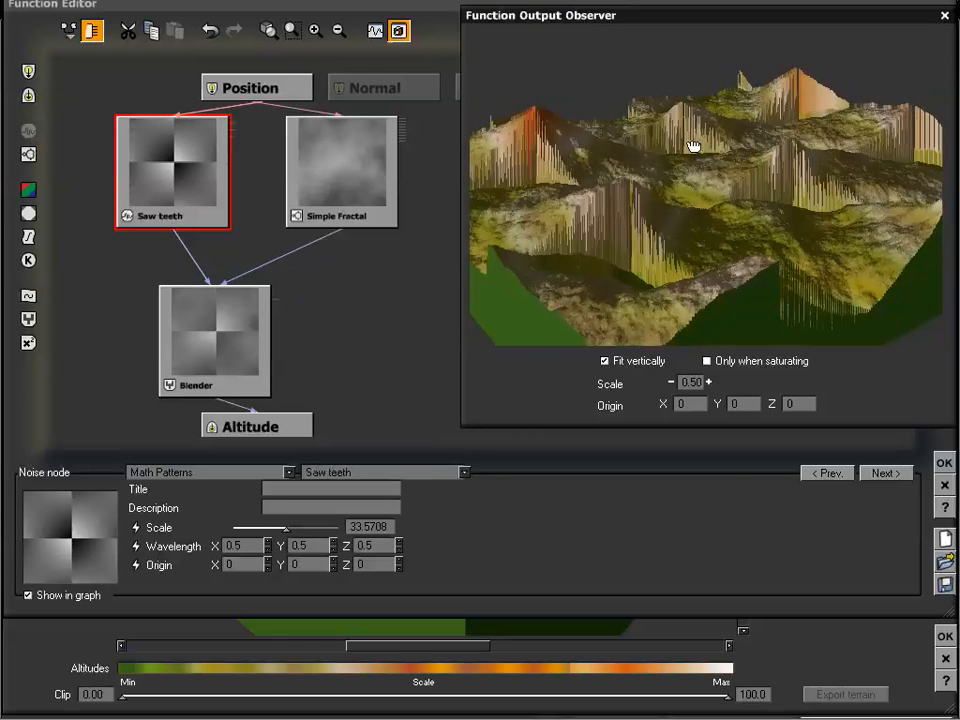
pyautogui.moveTo(703, 146); pyautogui.dragTo(570, 252)
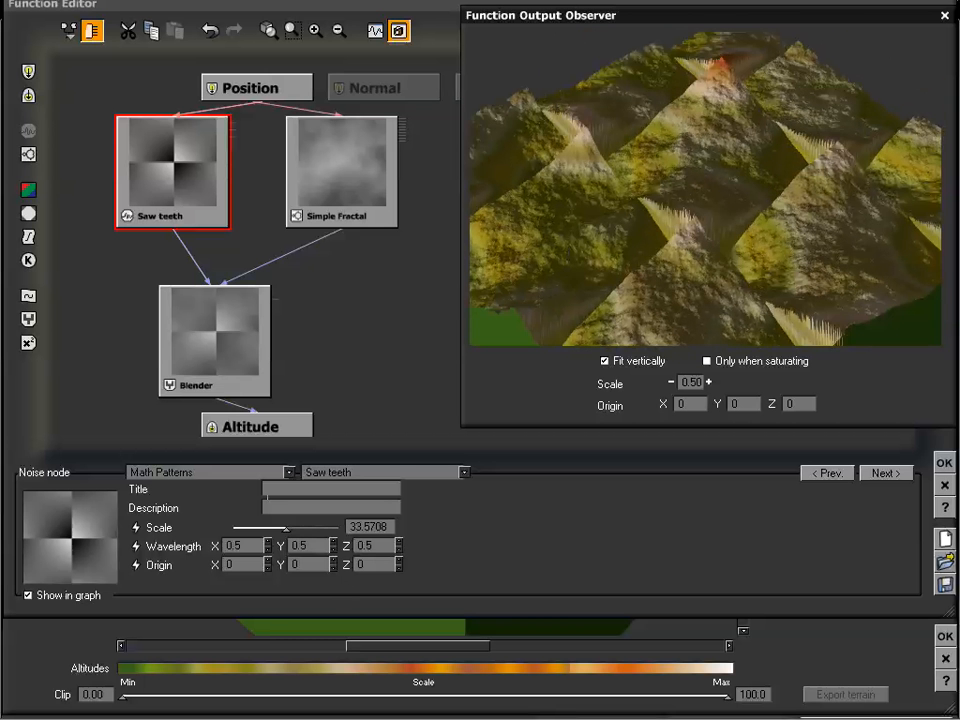
# Change the Saw teeth noise node's pattern to Onion and inspect the blended terrain from several angles.
pyautogui.click(462, 477)
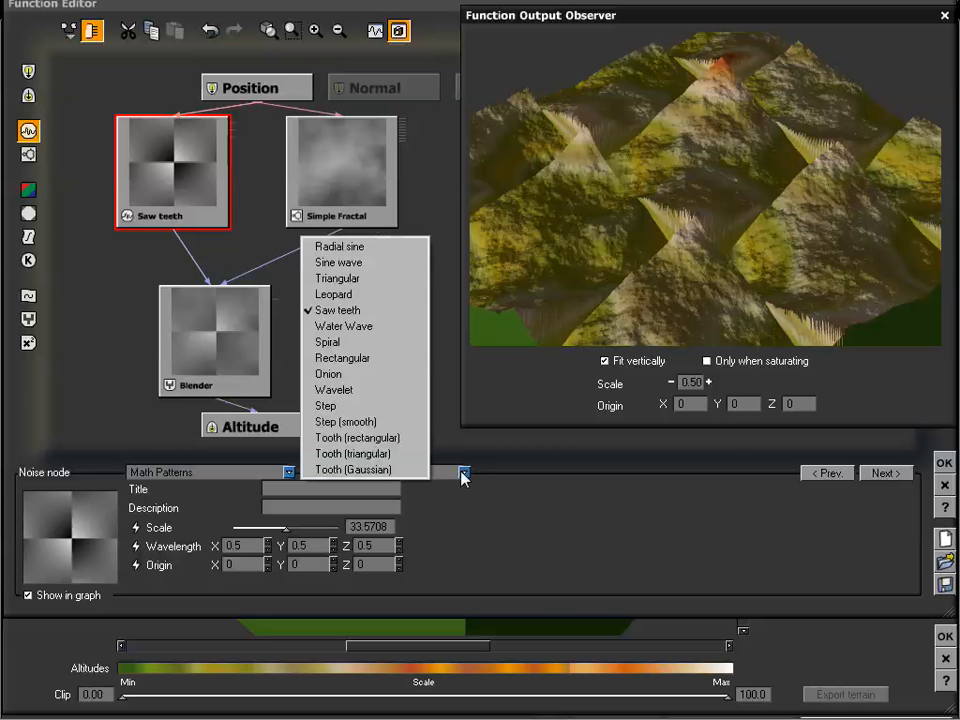
pyautogui.click(365, 373)
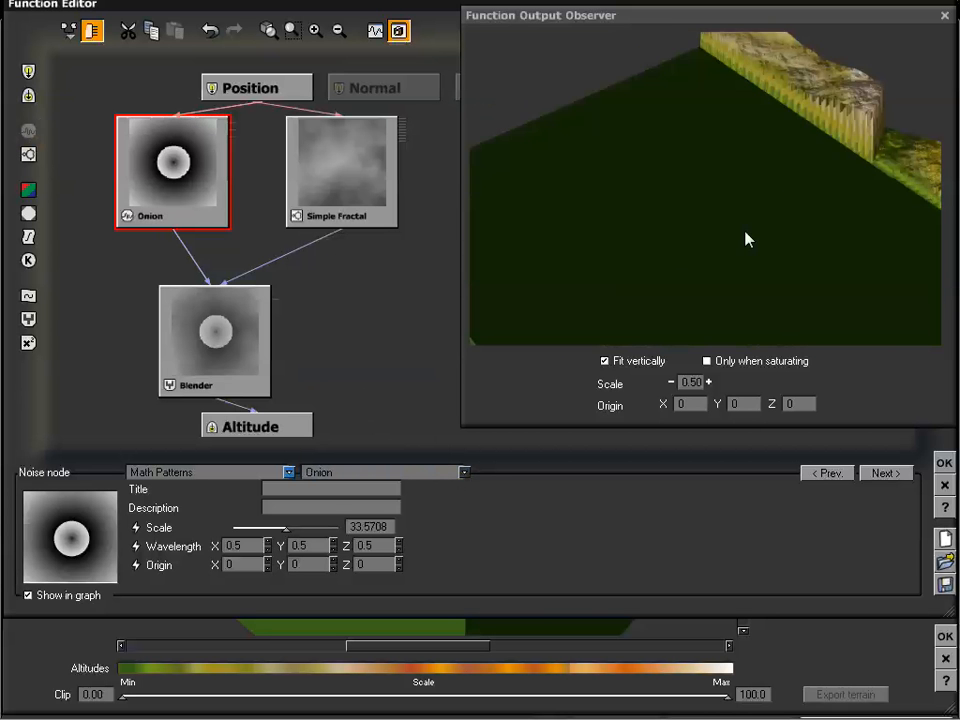
pyautogui.moveTo(773, 169); pyautogui.dragTo(754, 184)
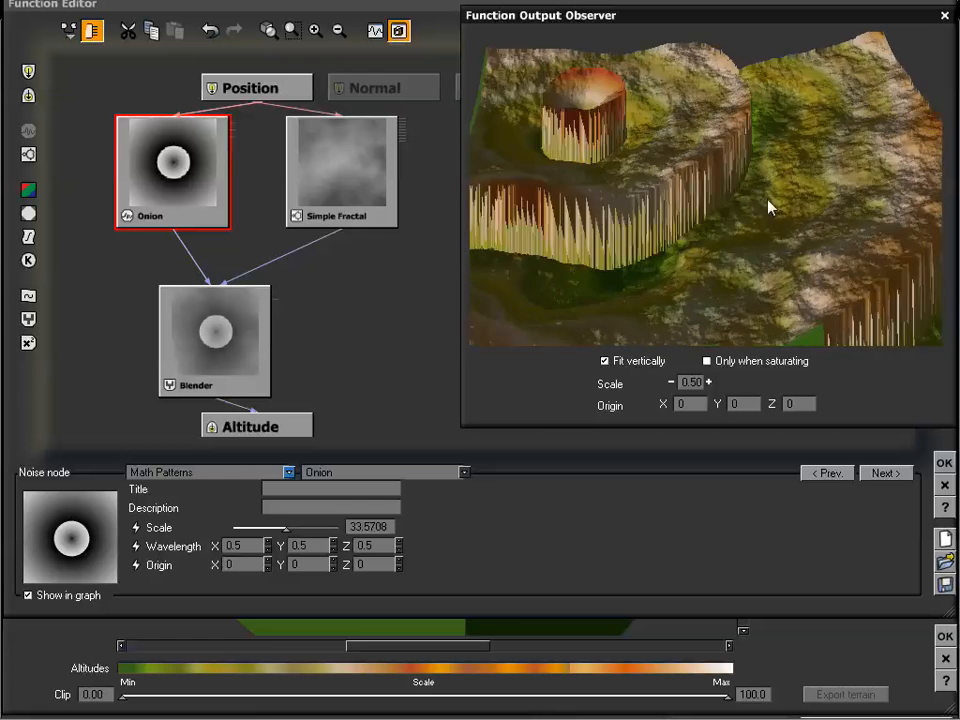
pyautogui.moveTo(771, 199); pyautogui.dragTo(737, 231)
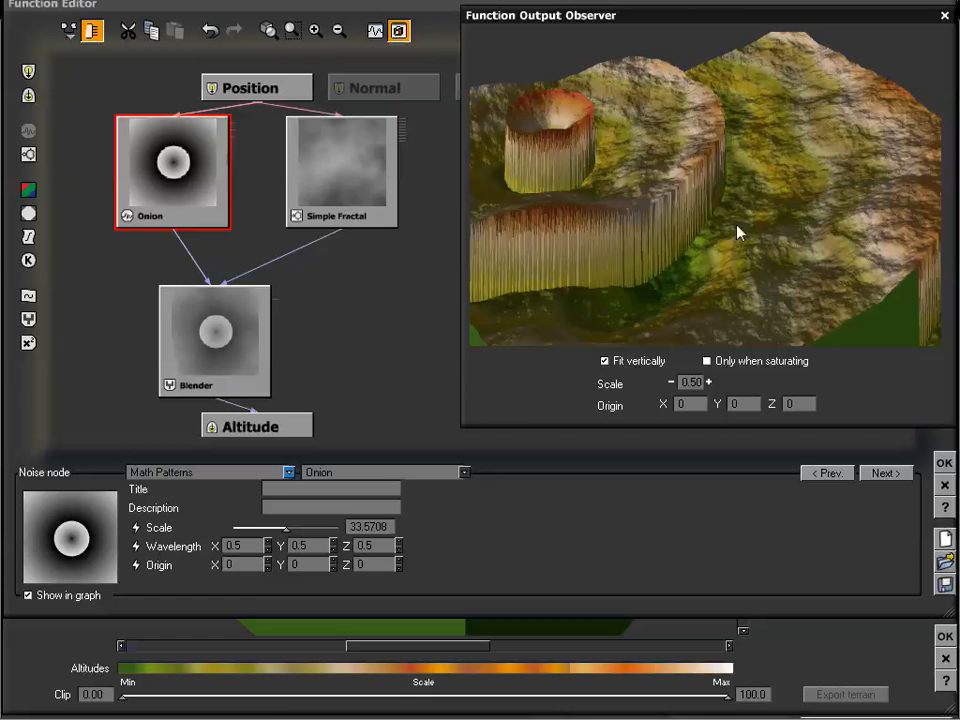
# Replace the Onion noise with the Cracks line pattern and examine the blended terrain from several angles.
pyautogui.click(291, 473)
pyautogui.moveTo(206, 576)
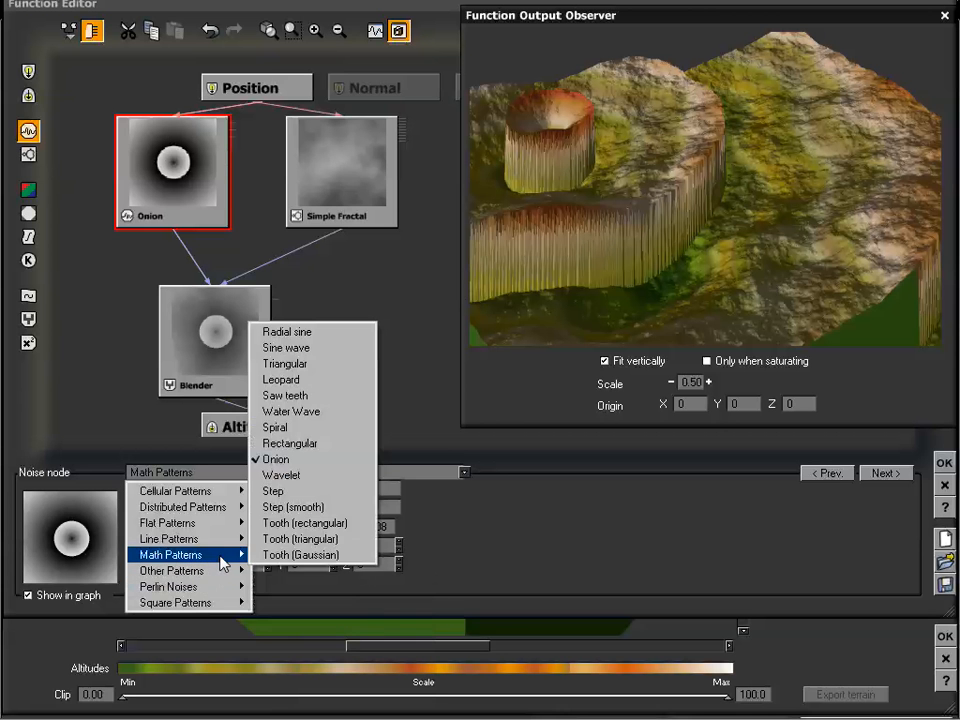
pyautogui.moveTo(222, 540)
pyautogui.click(290, 572)
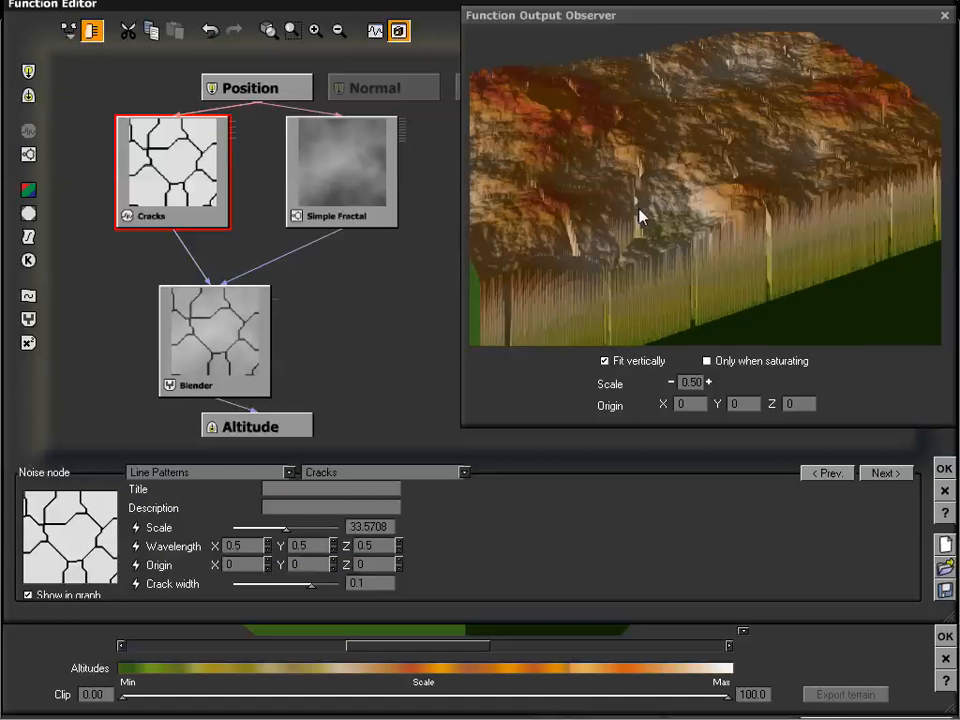
pyautogui.moveTo(640, 215)
pyautogui.mouseDown()
pyautogui.moveTo(668, 182)
pyautogui.moveTo(671, 208)
pyautogui.moveTo(720, 167)
pyautogui.moveTo(657, 208)
pyautogui.mouseUp()
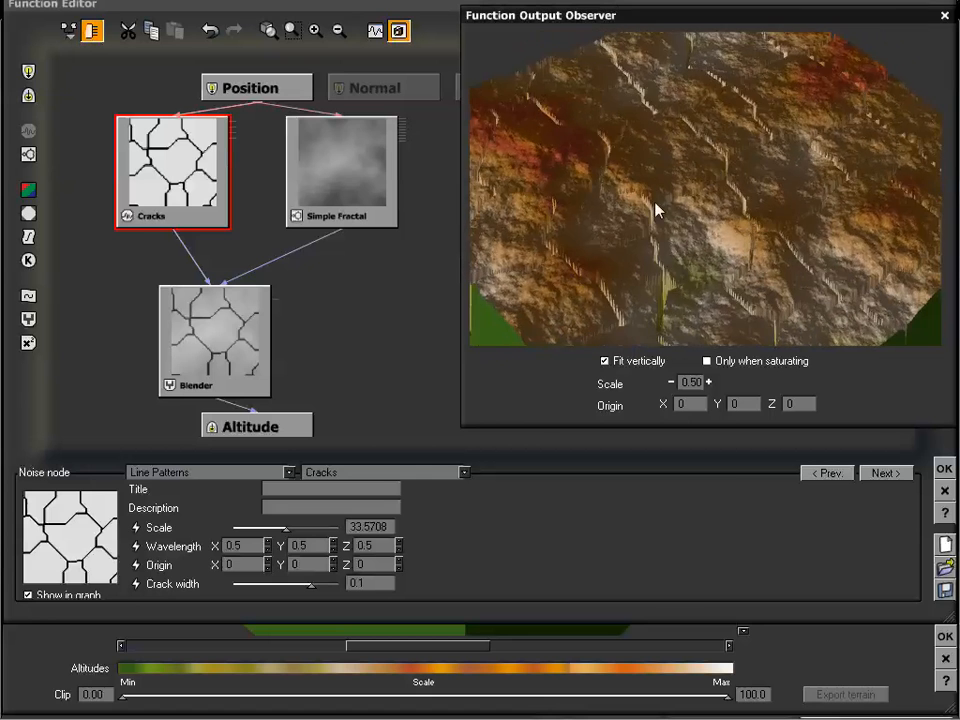
pyautogui.moveTo(713, 130); pyautogui.dragTo(525, 205)
pyautogui.moveTo(697, 225)
pyautogui.mouseDown()
pyautogui.moveTo(698, 204)
pyautogui.moveTo(690, 208)
pyautogui.mouseUp()
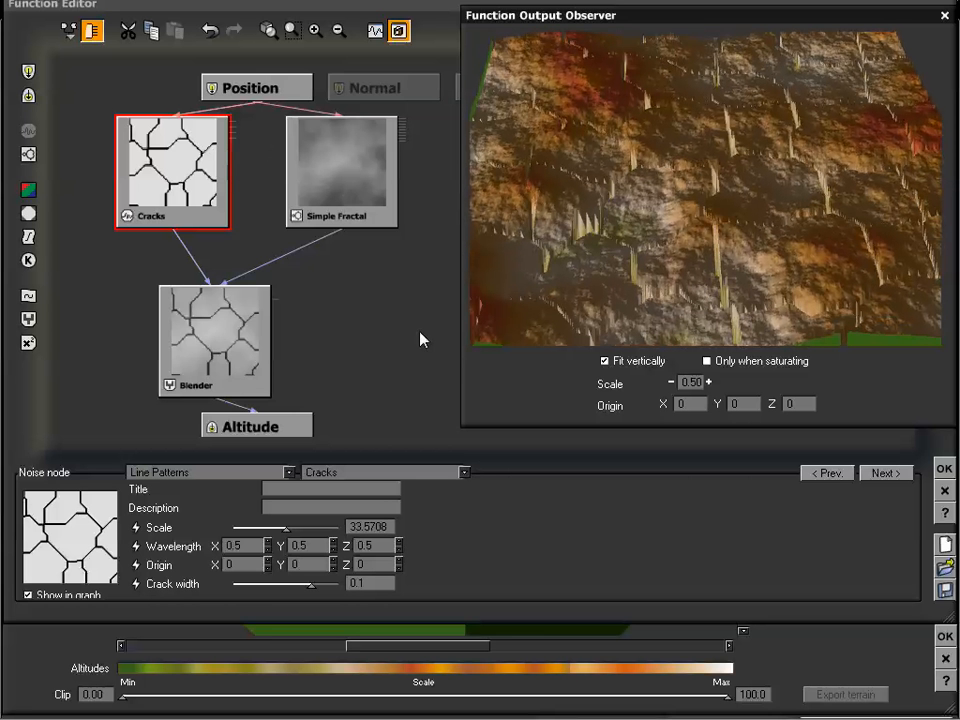
# Delete the connection from the Simple Fractal to the Blender and inspect the terrain made by Cracks alone.
pyautogui.click(296, 255)
pyautogui.press('Delete')
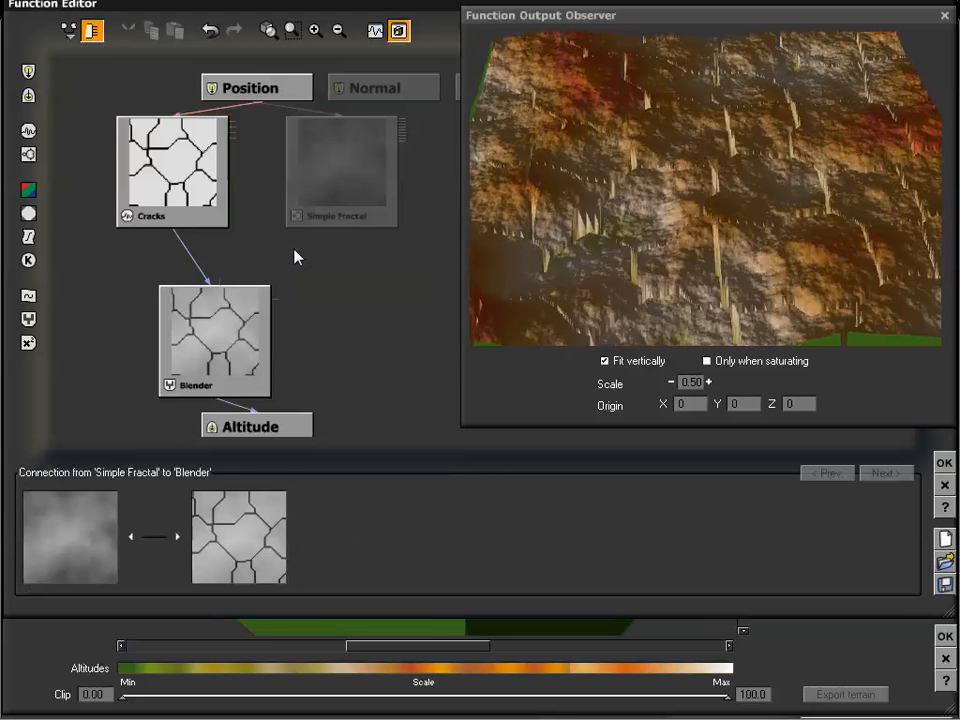
pyautogui.moveTo(679, 151); pyautogui.dragTo(686, 154)
pyautogui.moveTo(740, 131); pyautogui.dragTo(700, 154)
# Change the Cracks noise node's pattern to Fabric and inspect the resulting terrain.
pyautogui.click(175, 183)
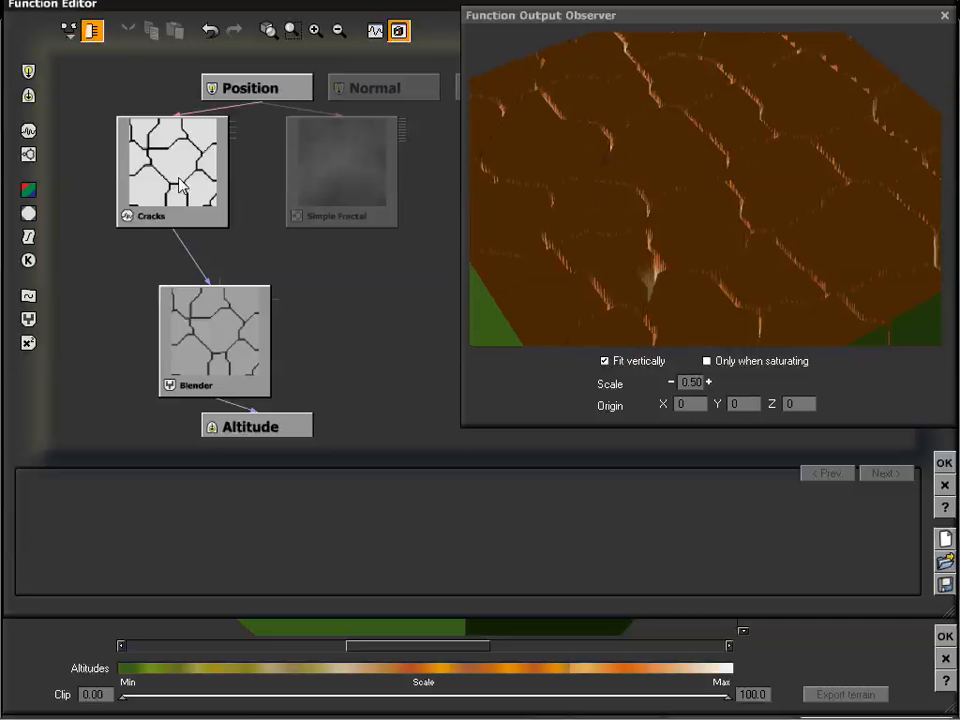
pyautogui.click(177, 182)
pyautogui.click(358, 485)
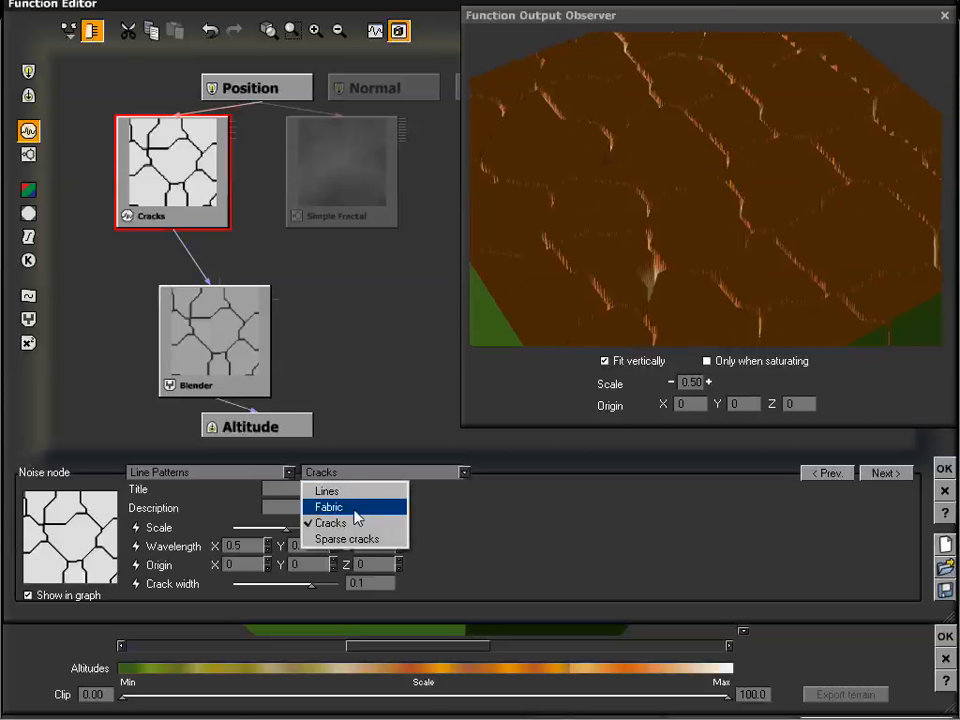
pyautogui.click(354, 505)
pyautogui.moveTo(718, 165)
pyautogui.mouseDown()
pyautogui.moveTo(746, 176)
pyautogui.moveTo(697, 173)
pyautogui.moveTo(720, 176)
pyautogui.mouseUp()
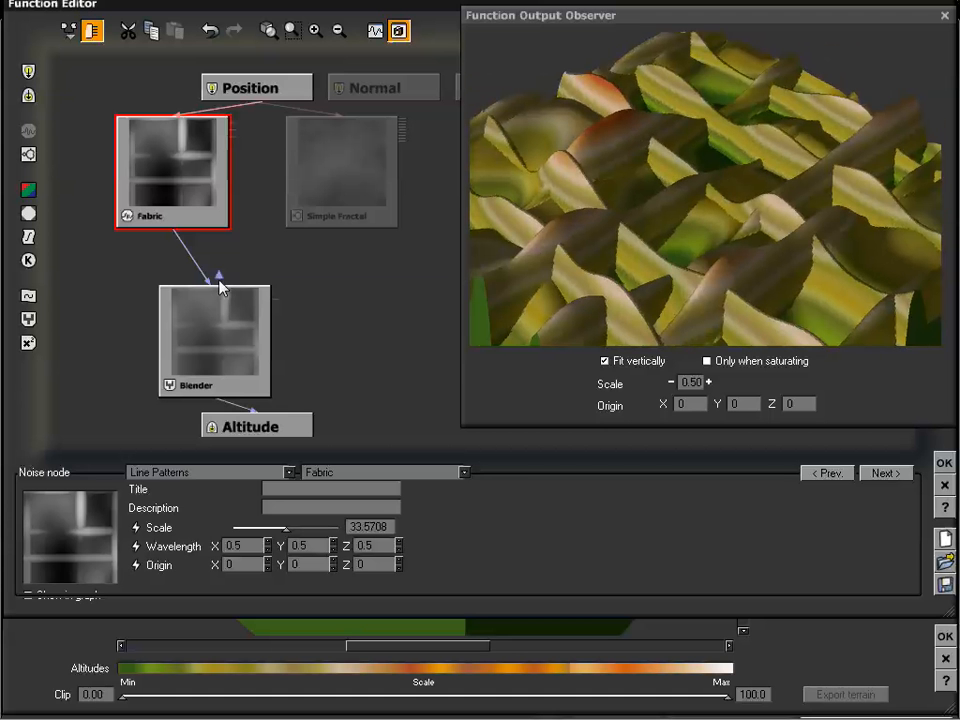
# Reconnect the Simple Fractal to the Blender's free input and inspect the blended Fabric terrain.
pyautogui.moveTo(222, 287); pyautogui.dragTo(346, 236)
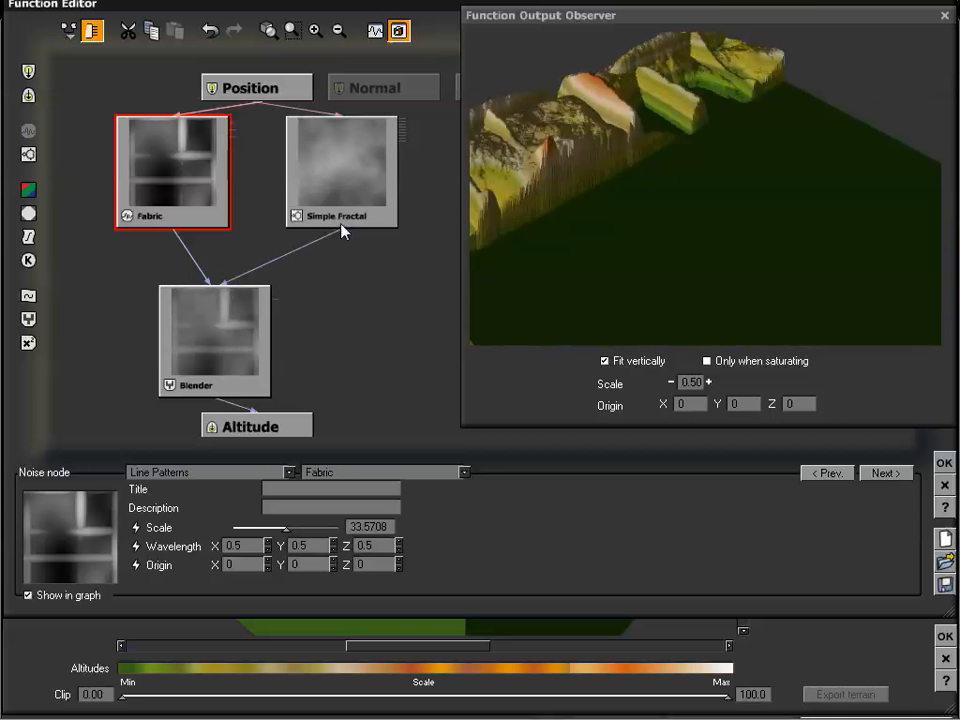
pyautogui.moveTo(733, 233); pyautogui.dragTo(771, 196)
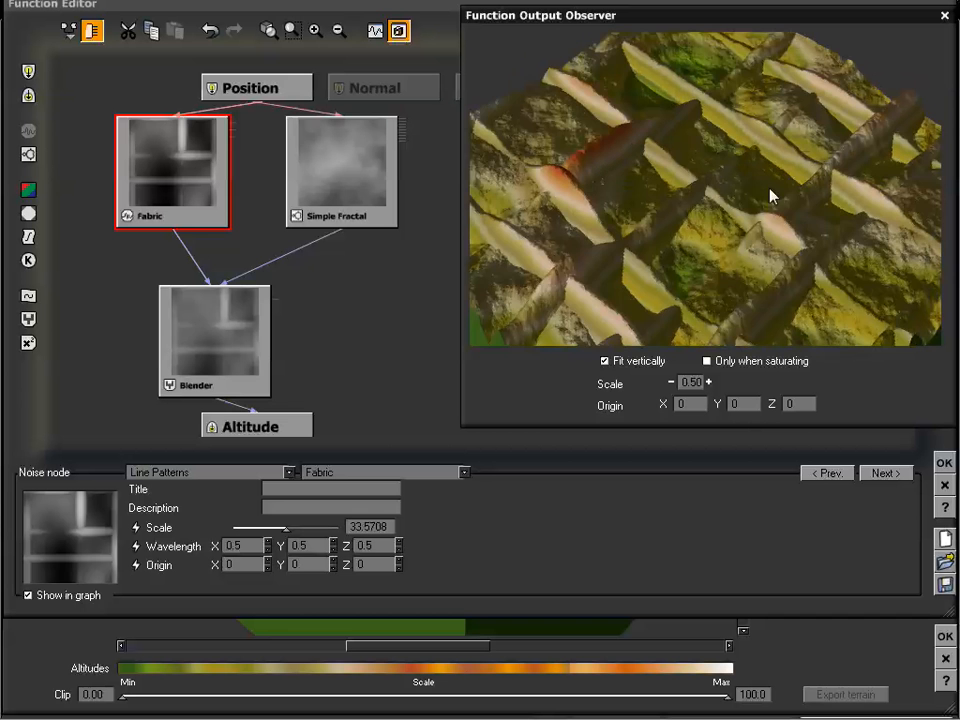
pyautogui.moveTo(638, 197); pyautogui.dragTo(671, 165)
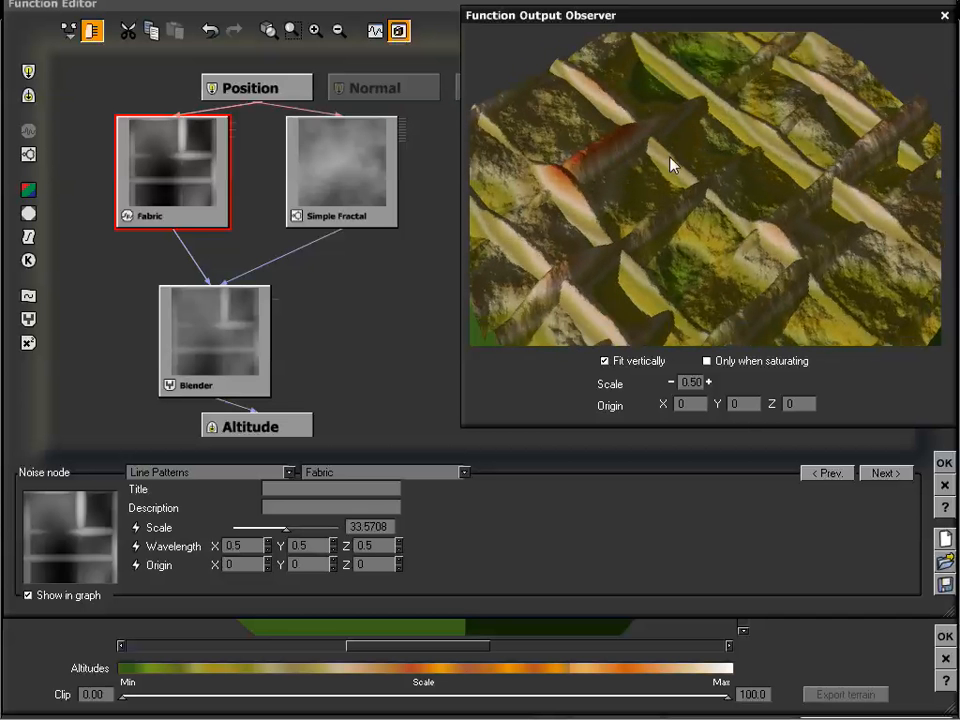
pyautogui.click(360, 170)
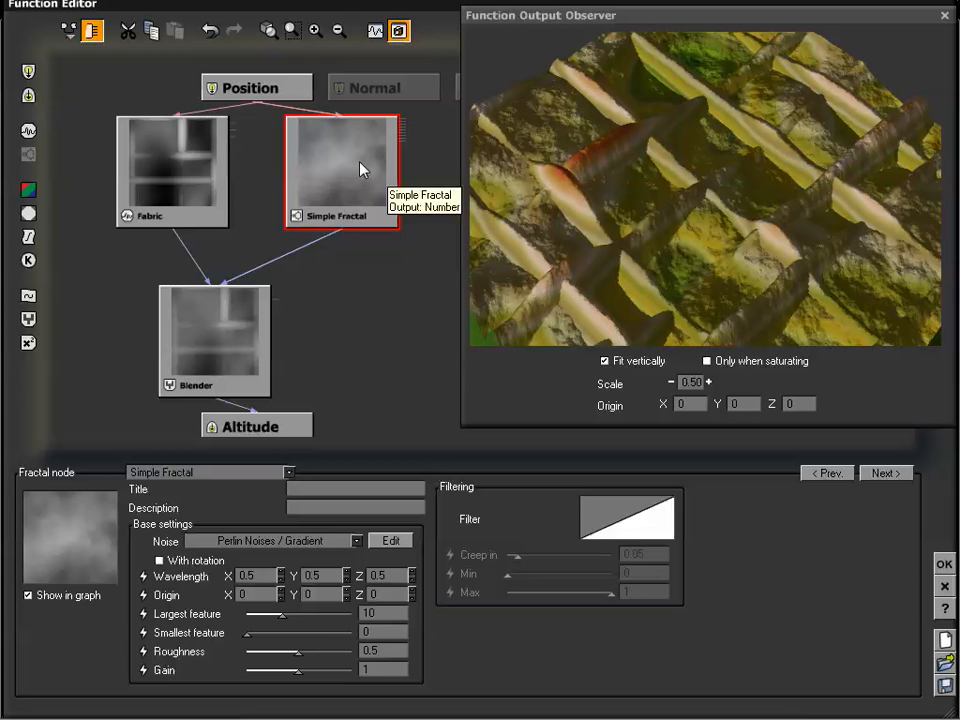
# Examine the terrain blended at an equal ratio, and change the Blender node's type to Combiner.
pyautogui.click(255, 326)
pyautogui.moveTo(732, 181)
pyautogui.mouseDown()
pyautogui.moveTo(724, 204)
pyautogui.moveTo(741, 189)
pyautogui.mouseUp()
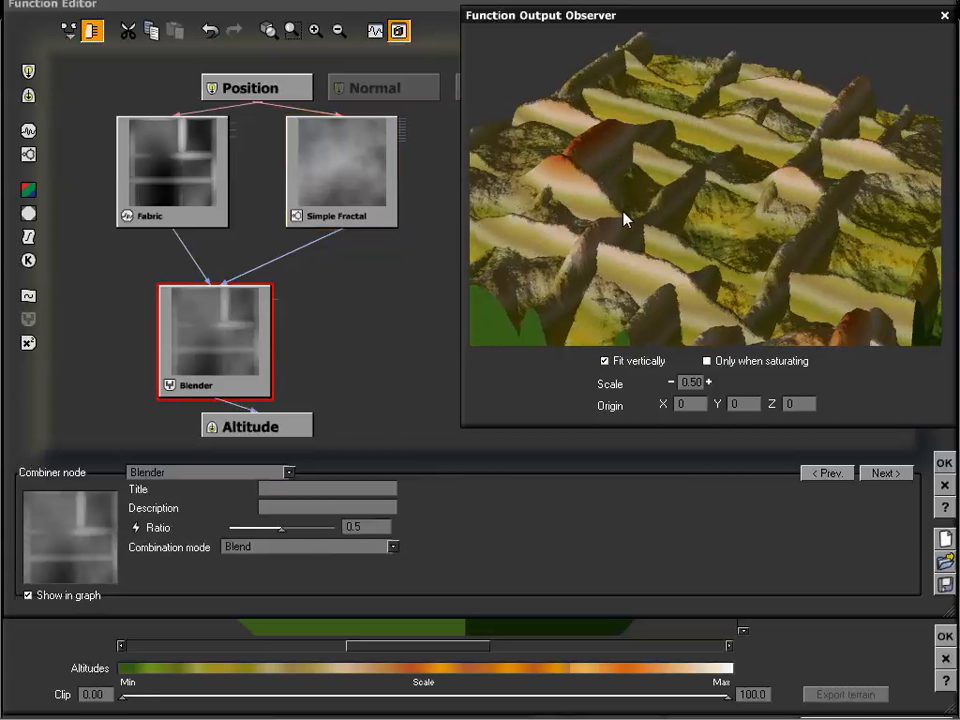
pyautogui.moveTo(626, 216); pyautogui.dragTo(735, 176)
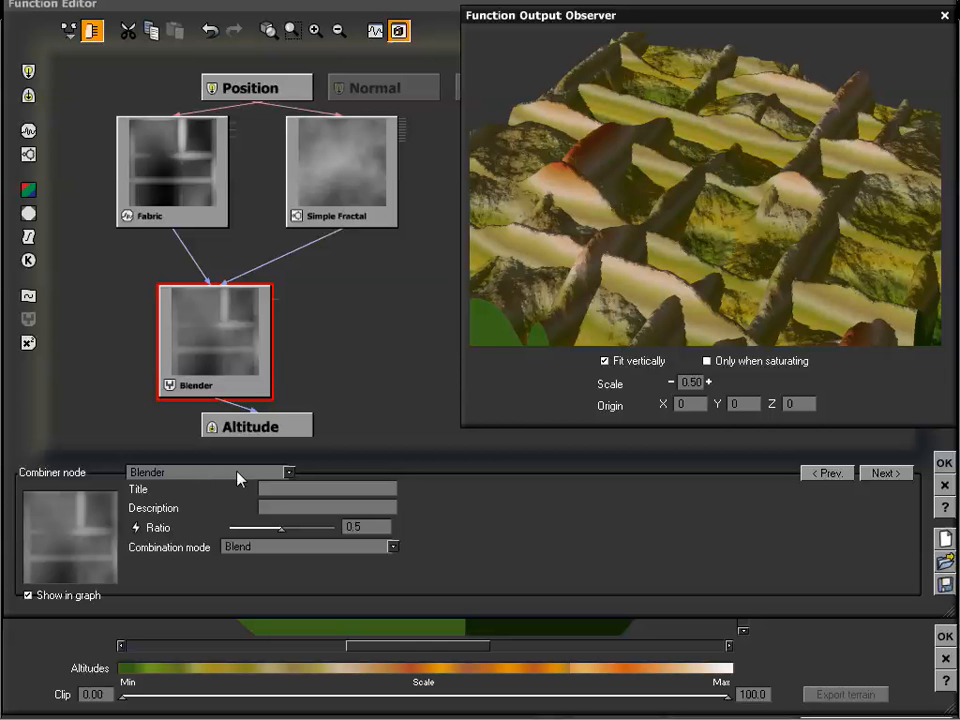
pyautogui.click(197, 476)
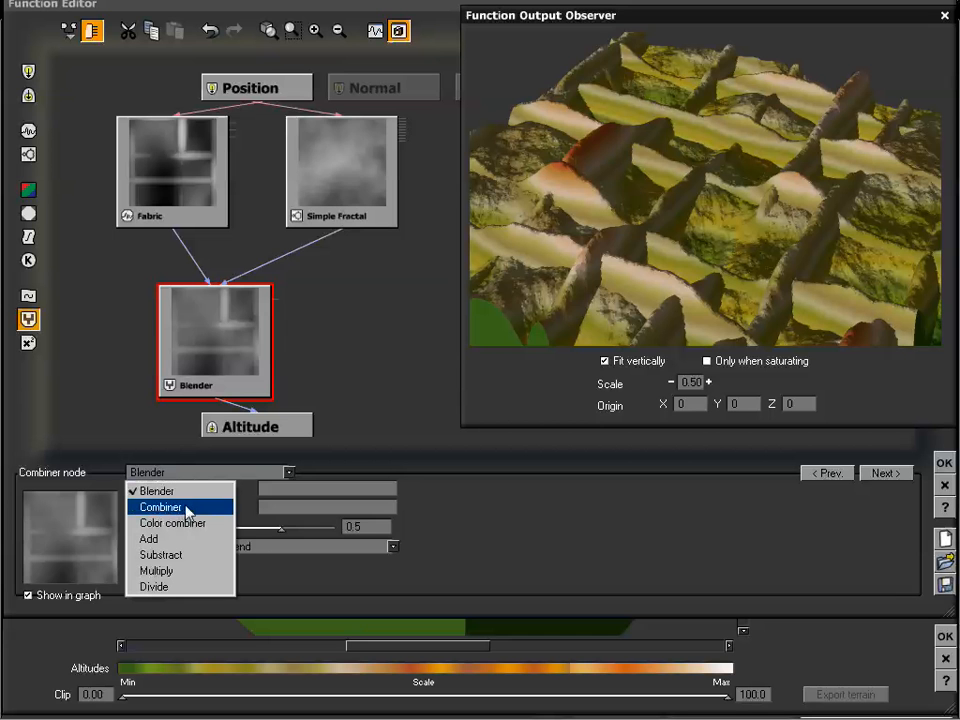
pyautogui.click(185, 510)
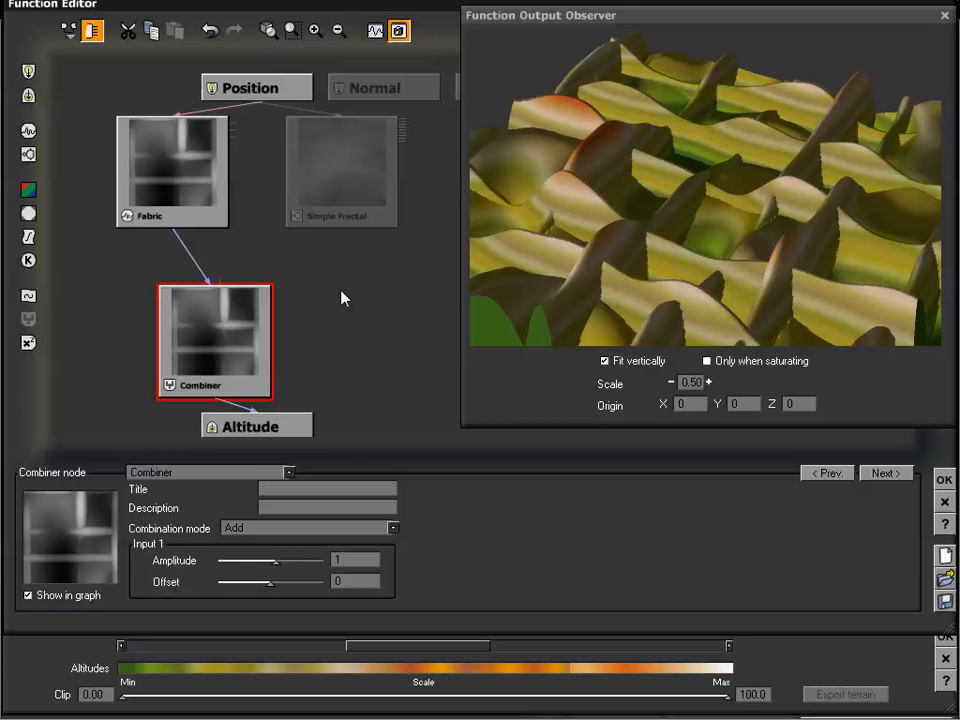
# Connect the Simple Fractal to the Combiner's second input and examine the terrain in Add mode from several angles.
pyautogui.moveTo(212, 282); pyautogui.dragTo(345, 230)
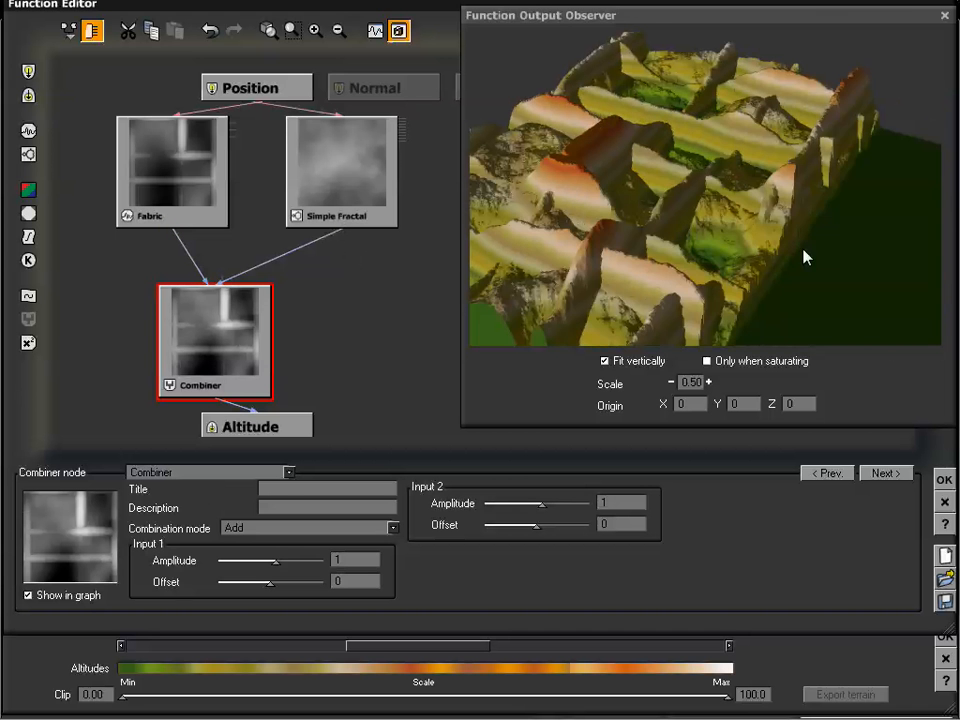
pyautogui.moveTo(752, 193); pyautogui.dragTo(727, 200)
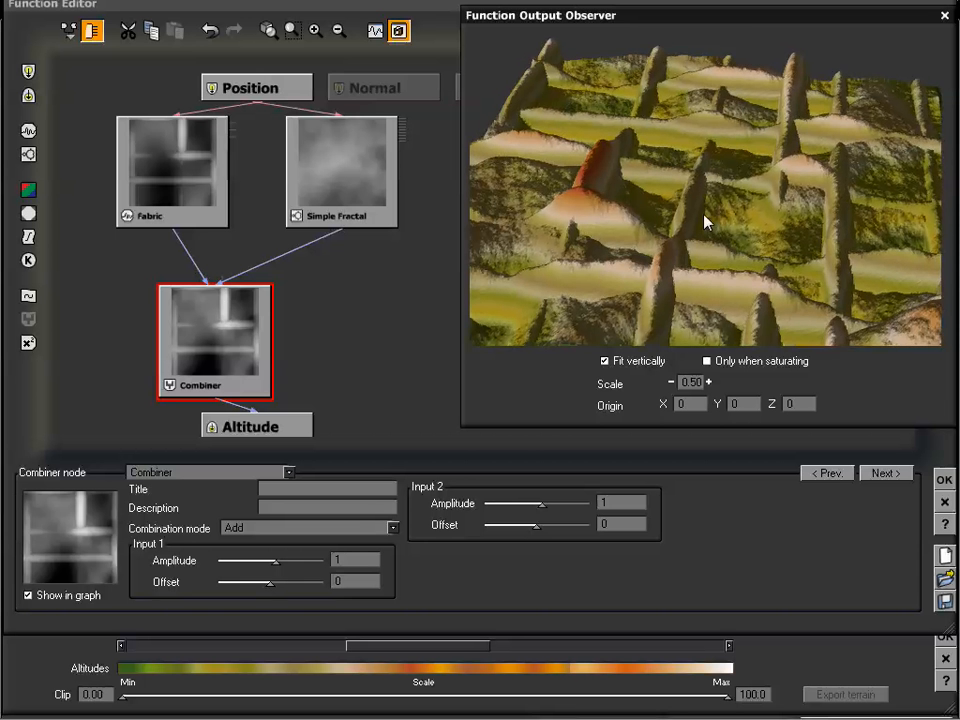
pyautogui.moveTo(709, 216); pyautogui.dragTo(695, 207)
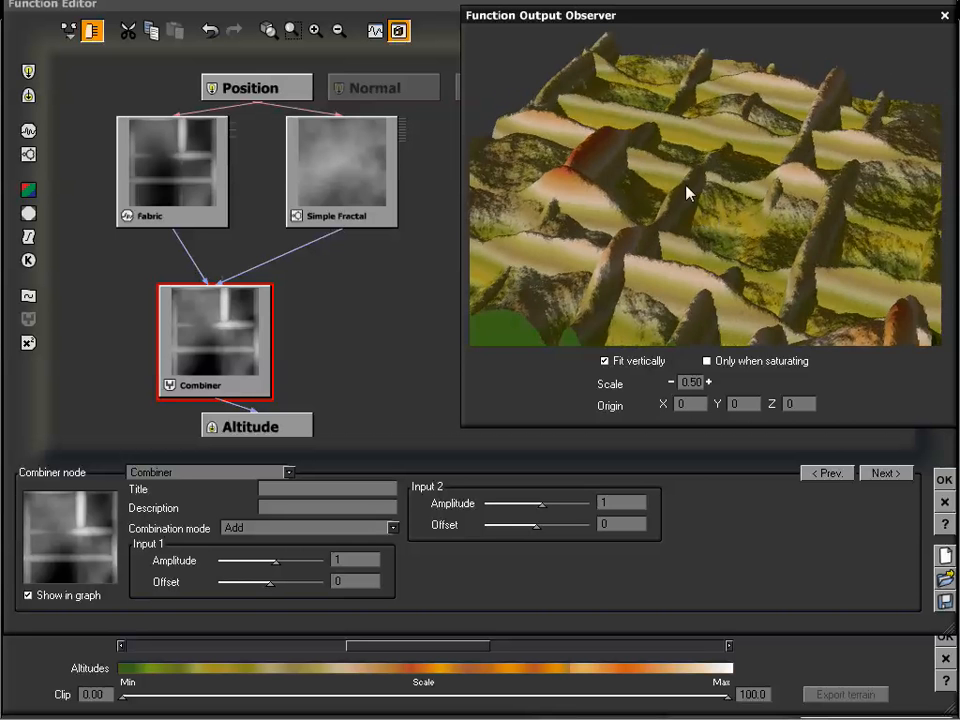
pyautogui.moveTo(688, 157); pyautogui.dragTo(709, 155)
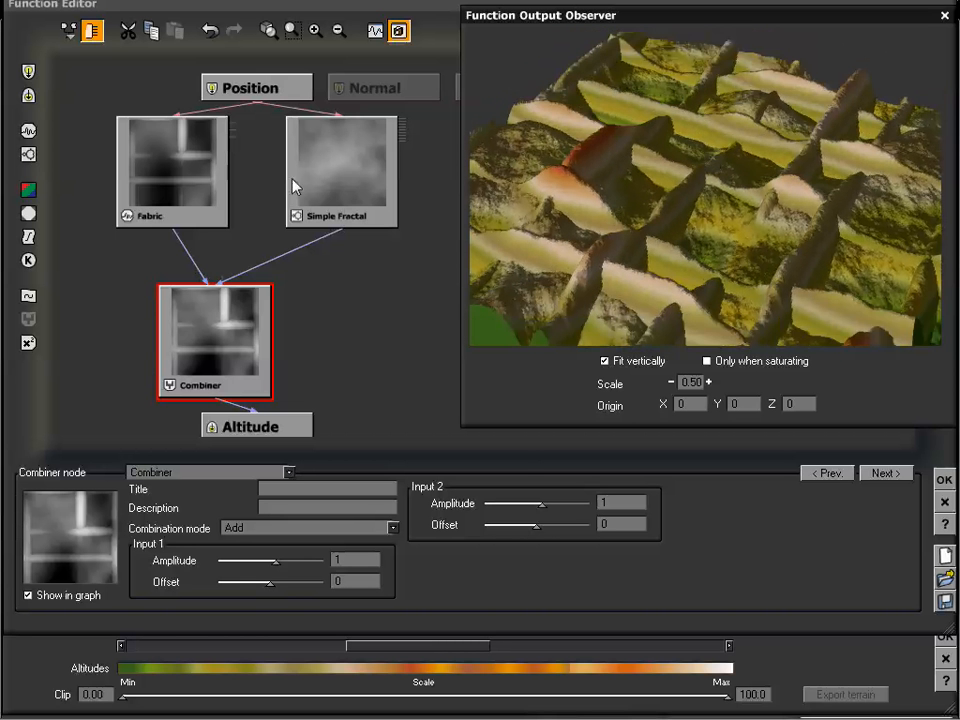
pyautogui.moveTo(560, 177); pyautogui.dragTo(665, 303)
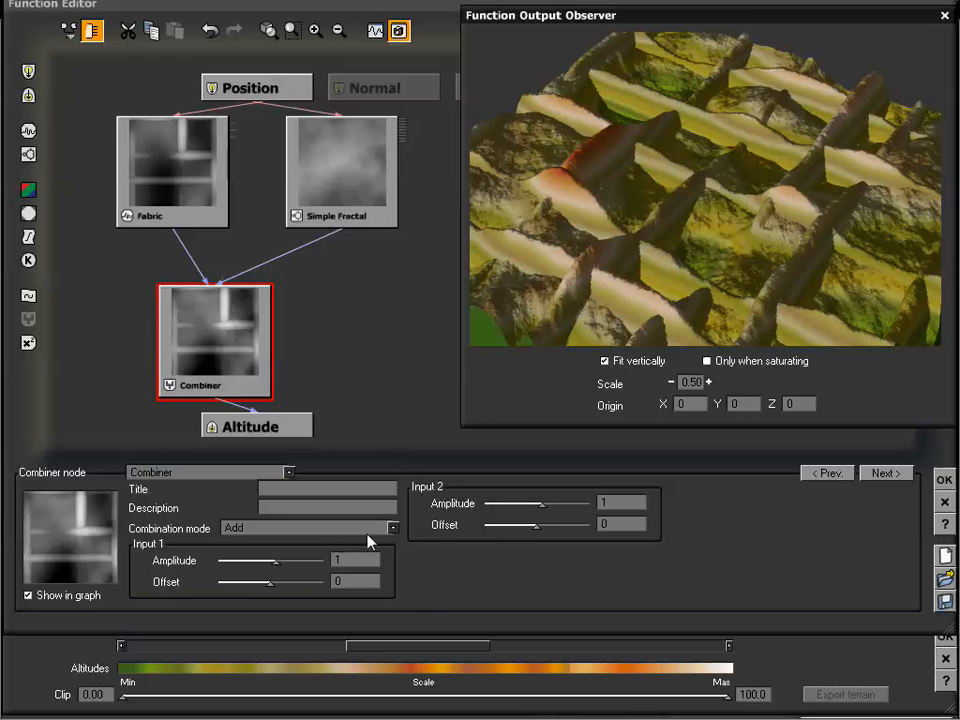
# Set the Combiner's combination mode to Variable roughness and inspect the terrain.
pyautogui.click(393, 527)
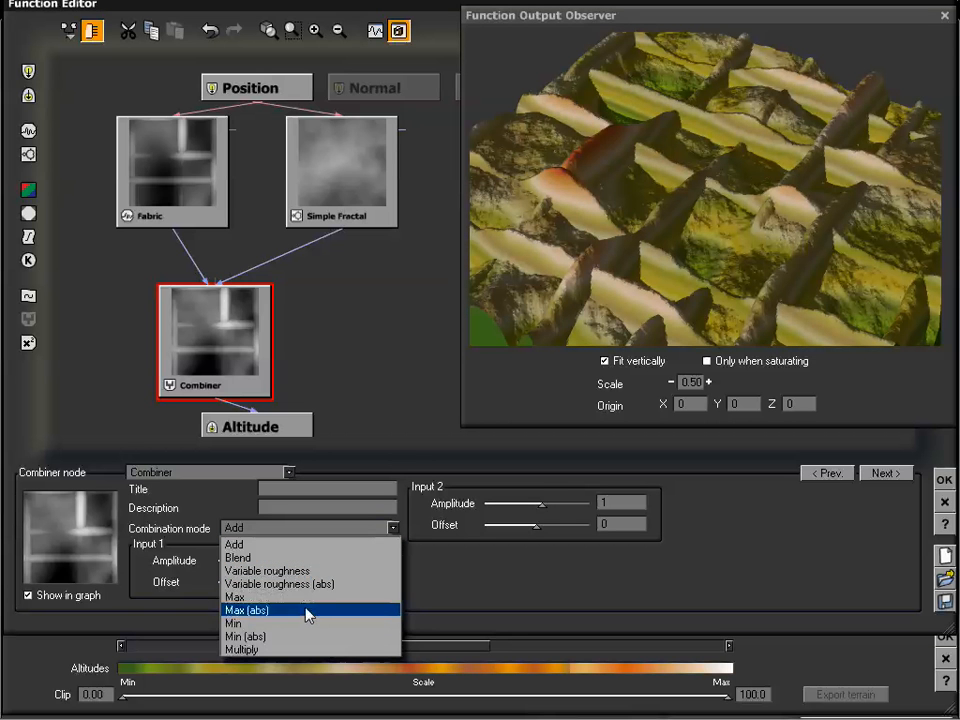
pyautogui.click(330, 571)
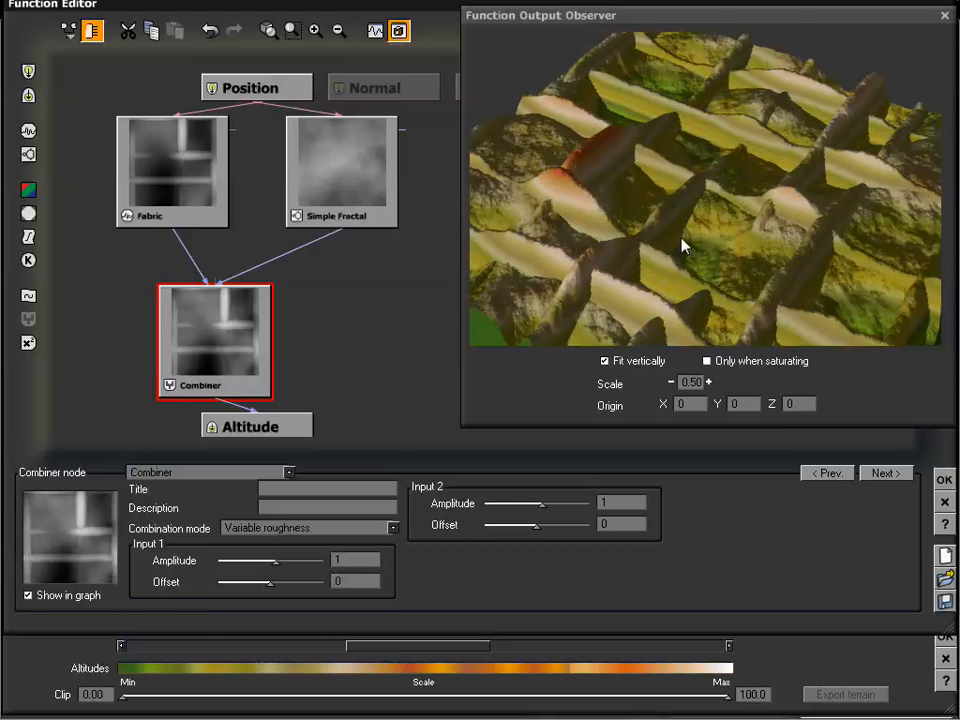
pyautogui.moveTo(681, 236); pyautogui.dragTo(681, 229)
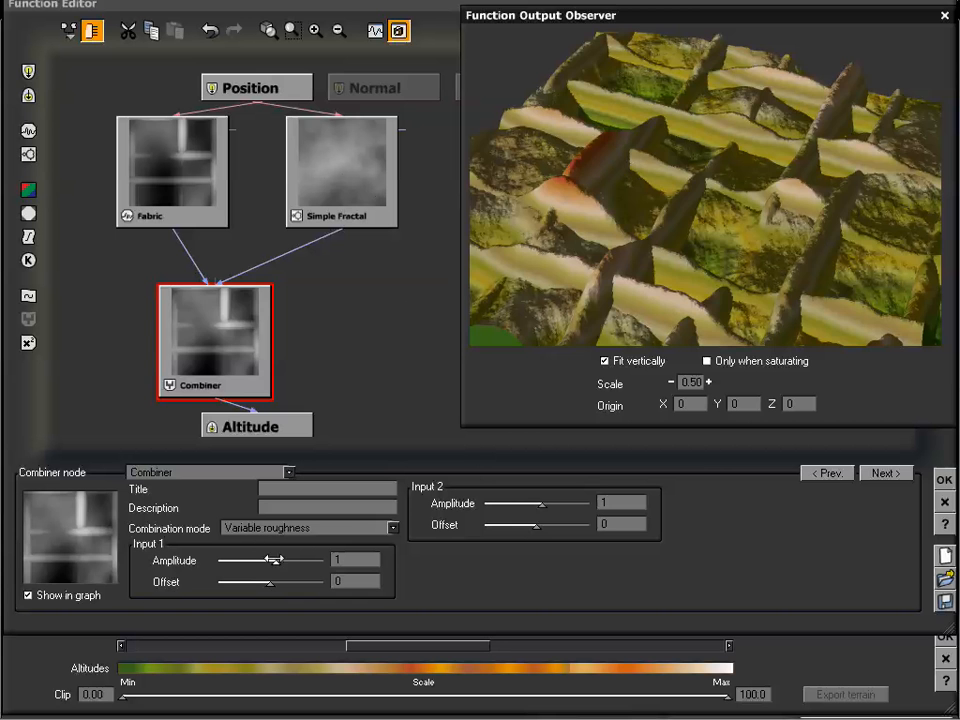
# Compare the terrain with the Combiner's Input 1 amplitude at 4.50877 and at -0.57894, leaving it at -0.57894.
pyautogui.moveTo(276, 560); pyautogui.dragTo(293, 559)
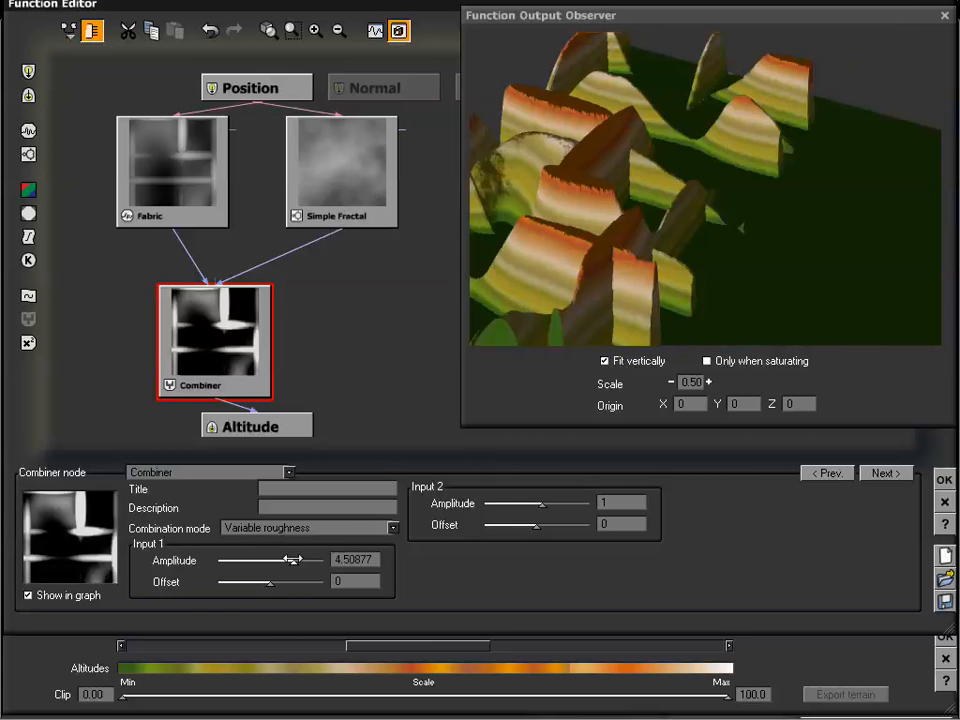
pyautogui.moveTo(698, 242); pyautogui.dragTo(705, 242)
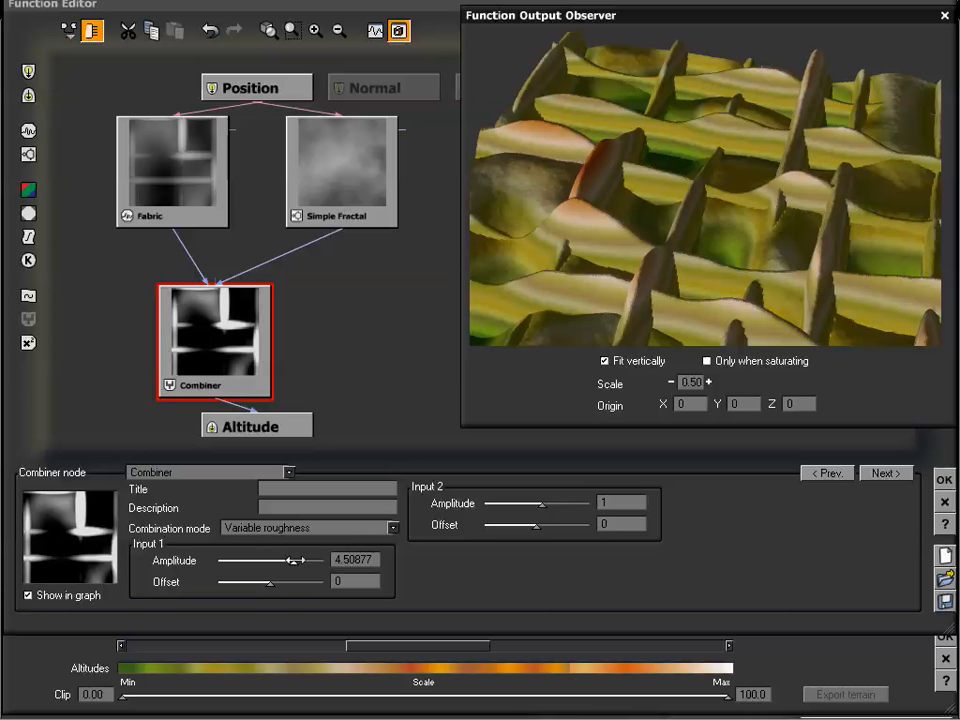
pyautogui.moveTo(293, 559); pyautogui.dragTo(270, 557)
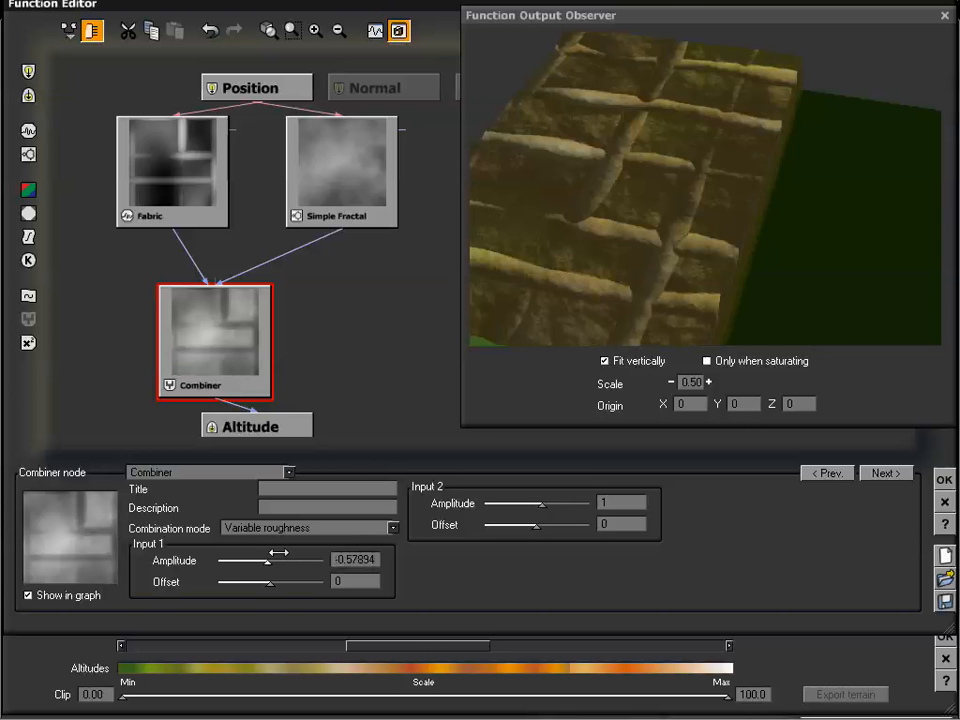
pyautogui.moveTo(718, 247); pyautogui.dragTo(706, 190)
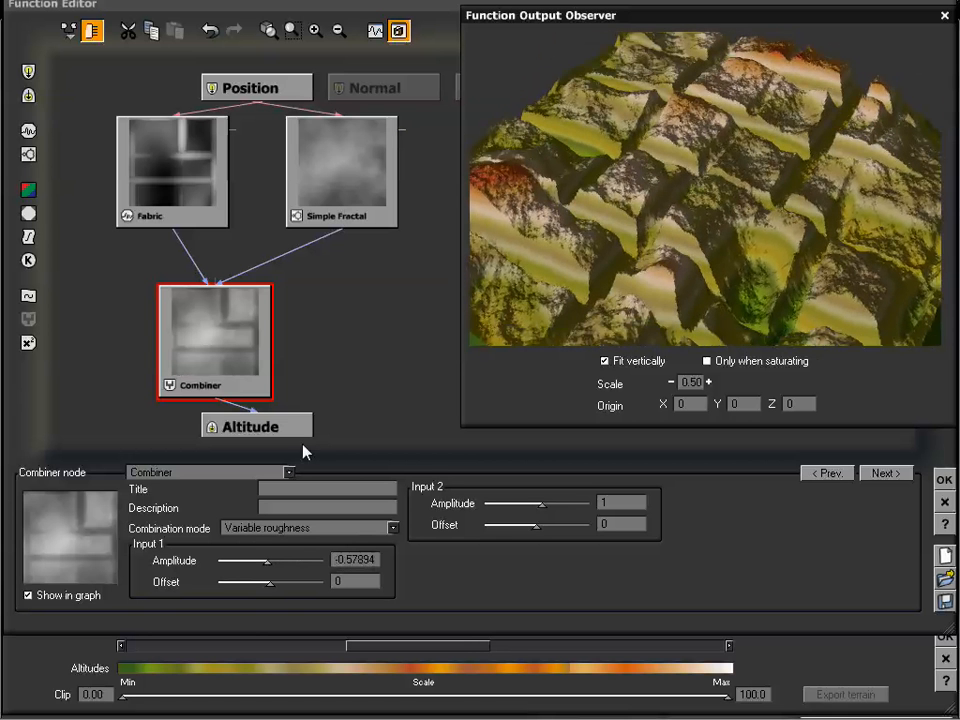
# Try Input 1 offsets of -0.77193 and -0.36842 on the Combiner, and set the offset to 0.77193.
pyautogui.moveTo(250, 576); pyautogui.dragTo(231, 581)
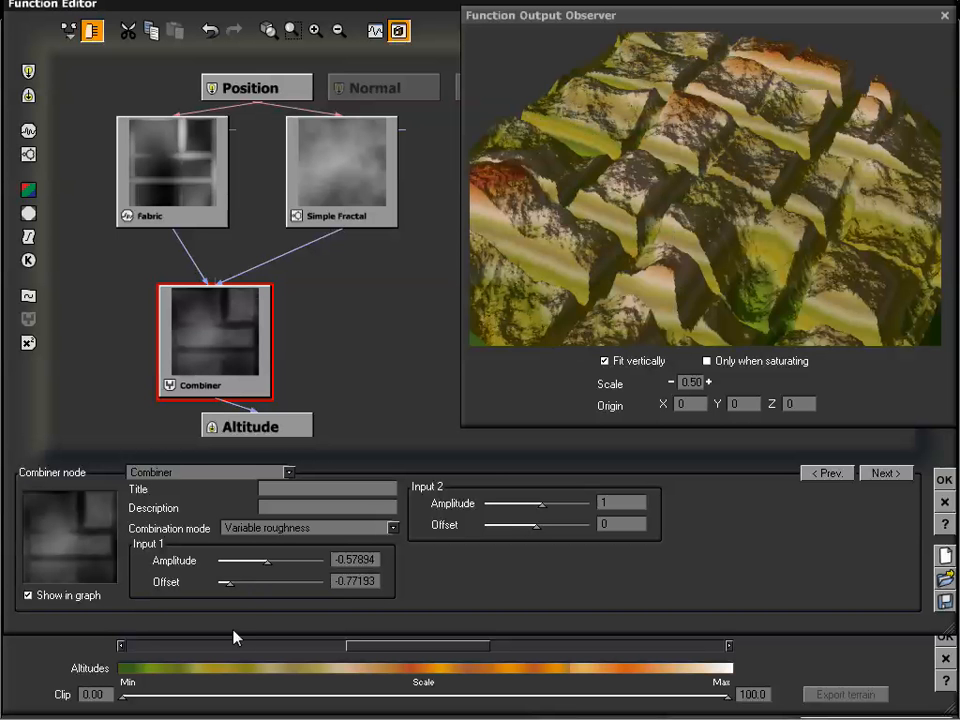
pyautogui.moveTo(228, 581); pyautogui.dragTo(253, 581)
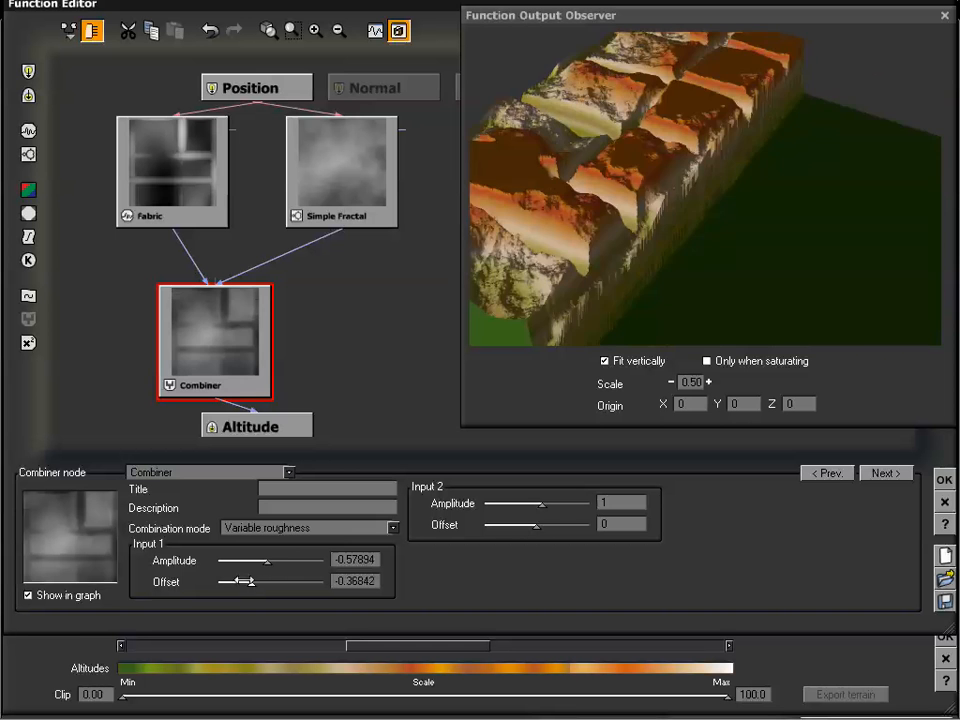
pyautogui.moveTo(253, 581); pyautogui.dragTo(314, 581)
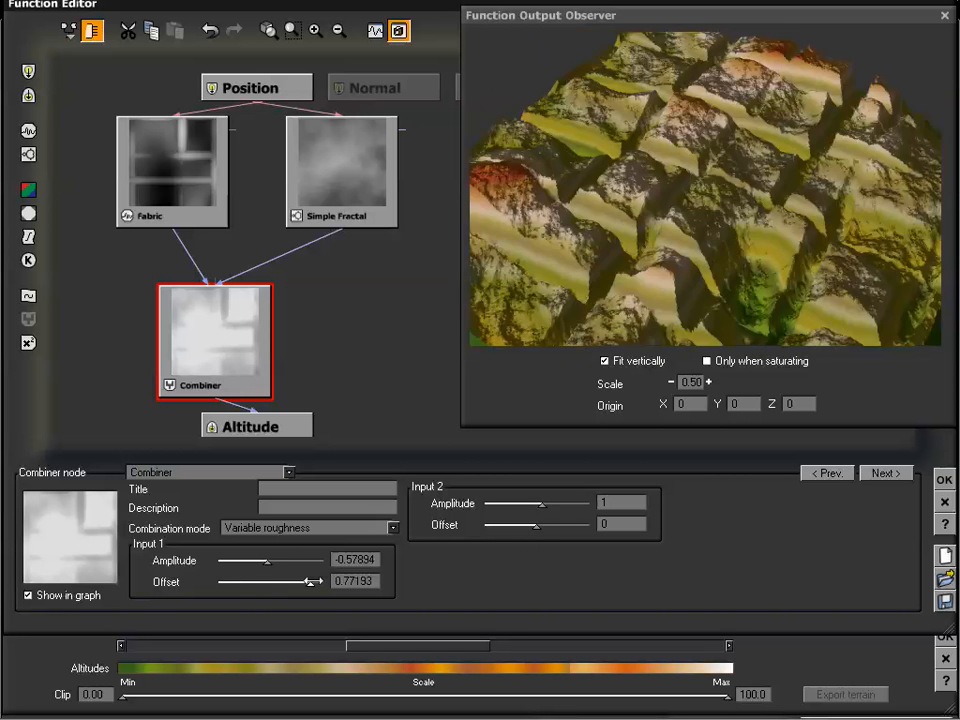
# Set the Combiner's Input 1 amplitude to 3.45614 and offset to 0.298246, and inspect the terrain.
pyautogui.moveTo(313, 581); pyautogui.dragTo(293, 560)
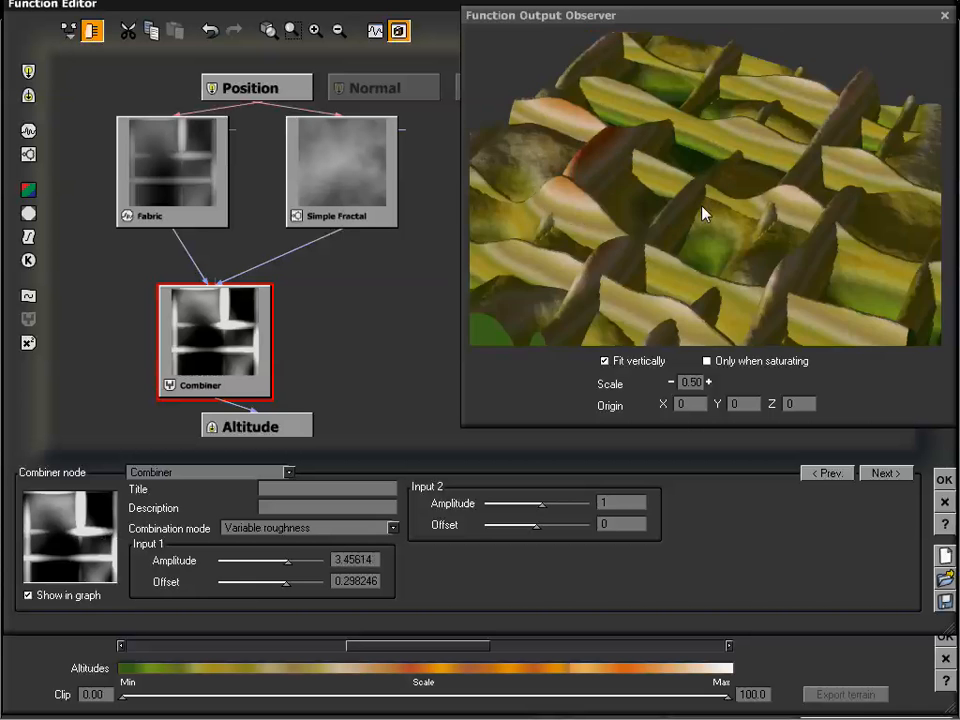
pyautogui.moveTo(716, 208); pyautogui.dragTo(705, 232)
# Try an Input 2 amplitude of -4.61404, set it to 6.61403 with offset 0.526316, and inspect the terrain.
pyautogui.moveTo(497, 511)
pyautogui.mouseDown()
pyautogui.moveTo(521, 506)
pyautogui.moveTo(506, 504)
pyautogui.mouseUp()
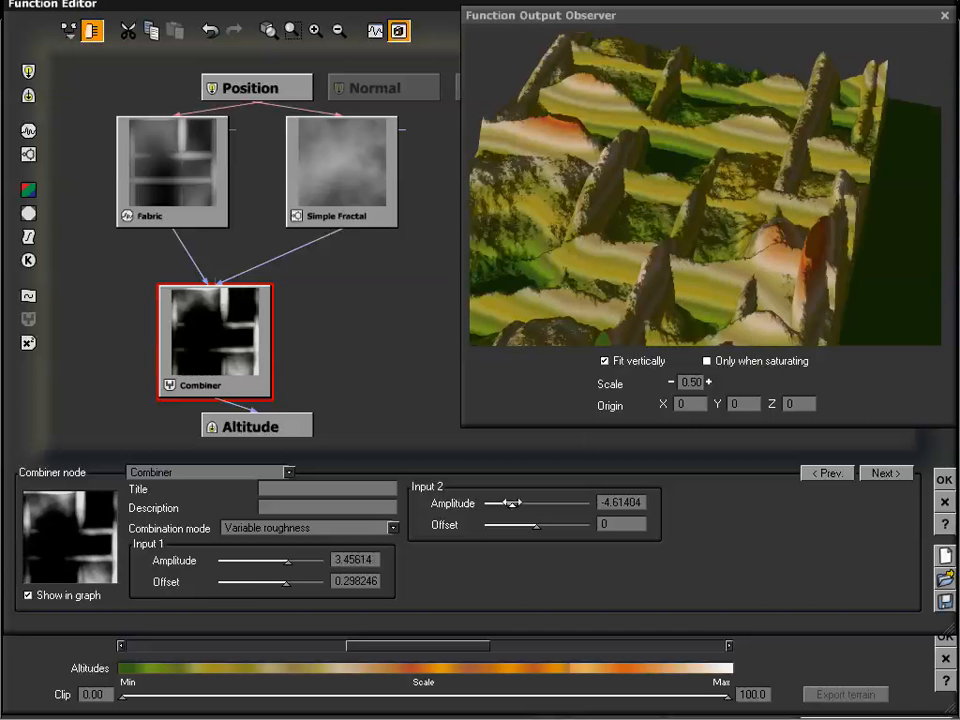
pyautogui.moveTo(512, 503); pyautogui.dragTo(572, 503)
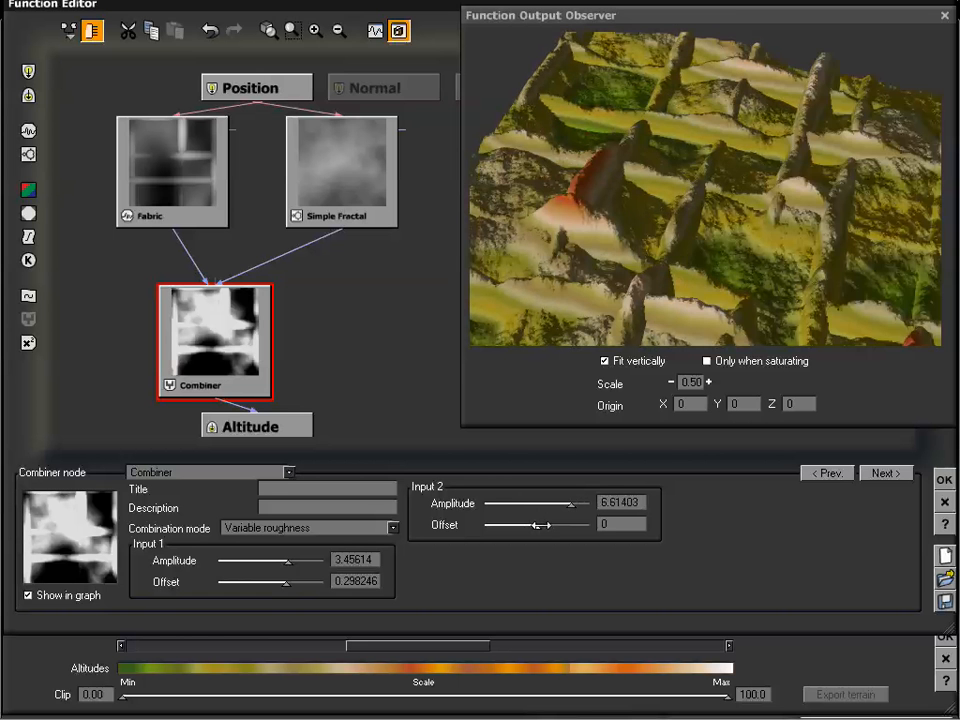
pyautogui.moveTo(536, 525); pyautogui.dragTo(565, 525)
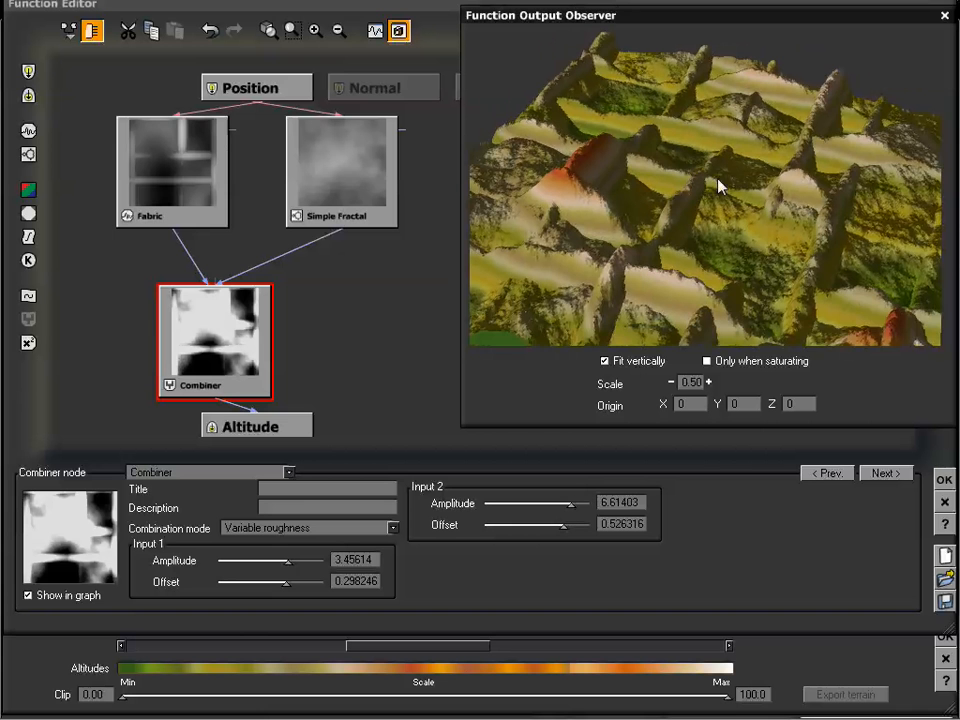
pyautogui.moveTo(717, 180); pyautogui.dragTo(729, 205)
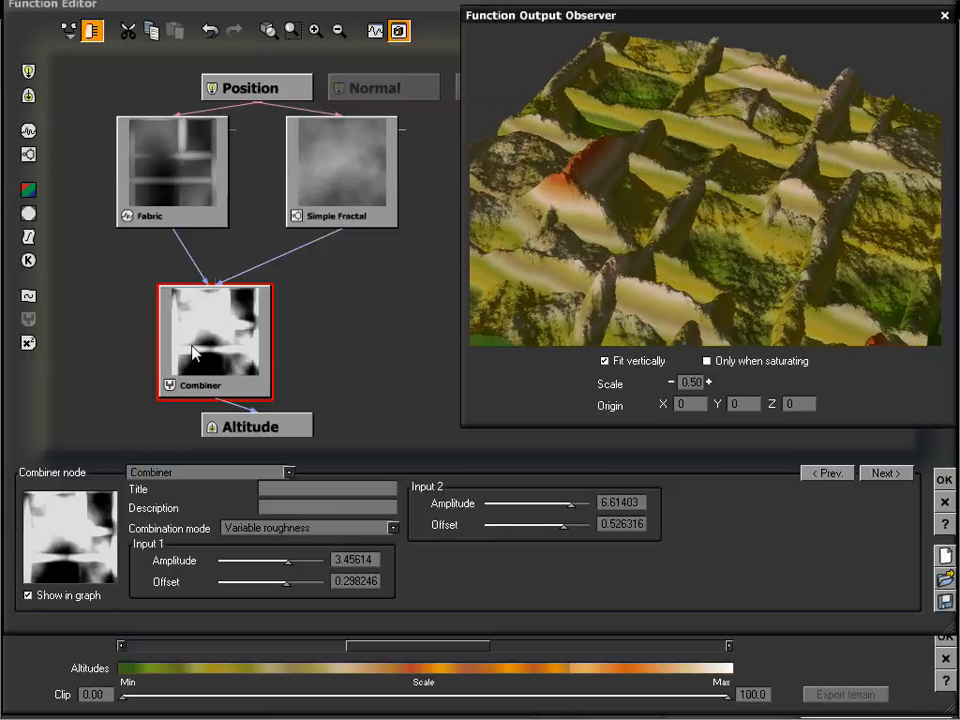
pyautogui.moveTo(690, 204); pyautogui.dragTo(714, 205)
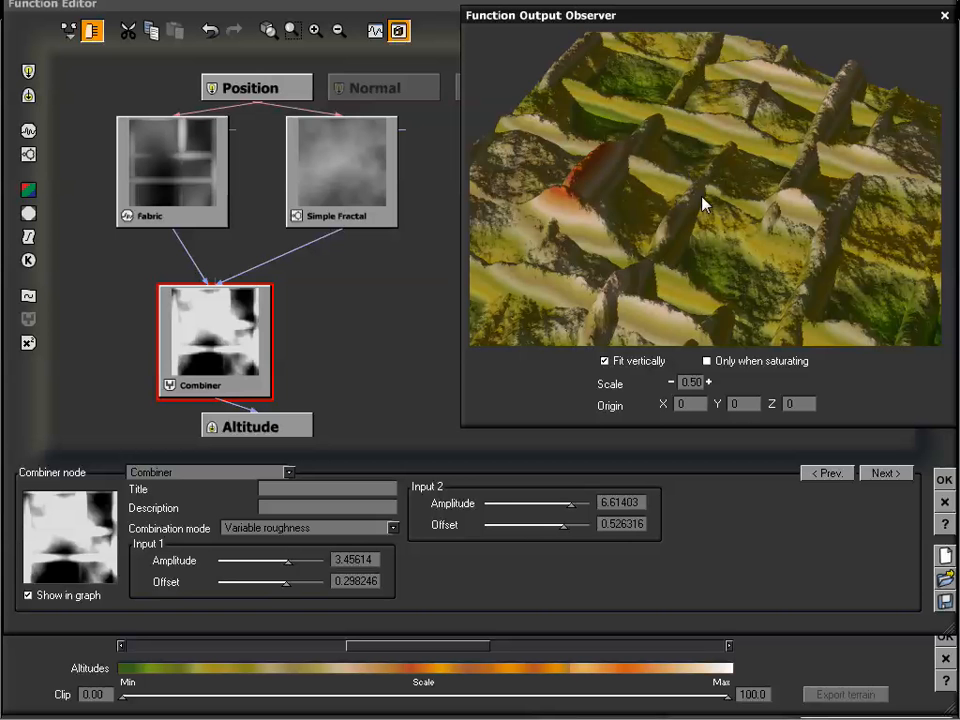
pyautogui.moveTo(645, 257); pyautogui.dragTo(707, 225)
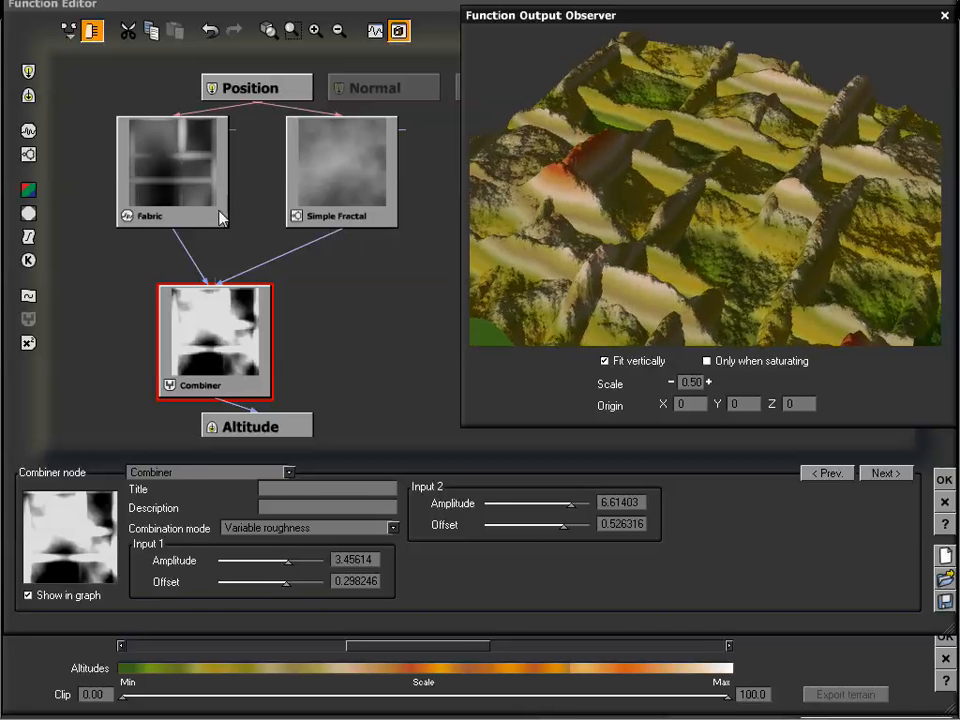
# Rearrange the Fabric and Simple Fractal nodes side by side above the Combiner to free space for more nodes.
pyautogui.moveTo(168, 155); pyautogui.dragTo(124, 155)
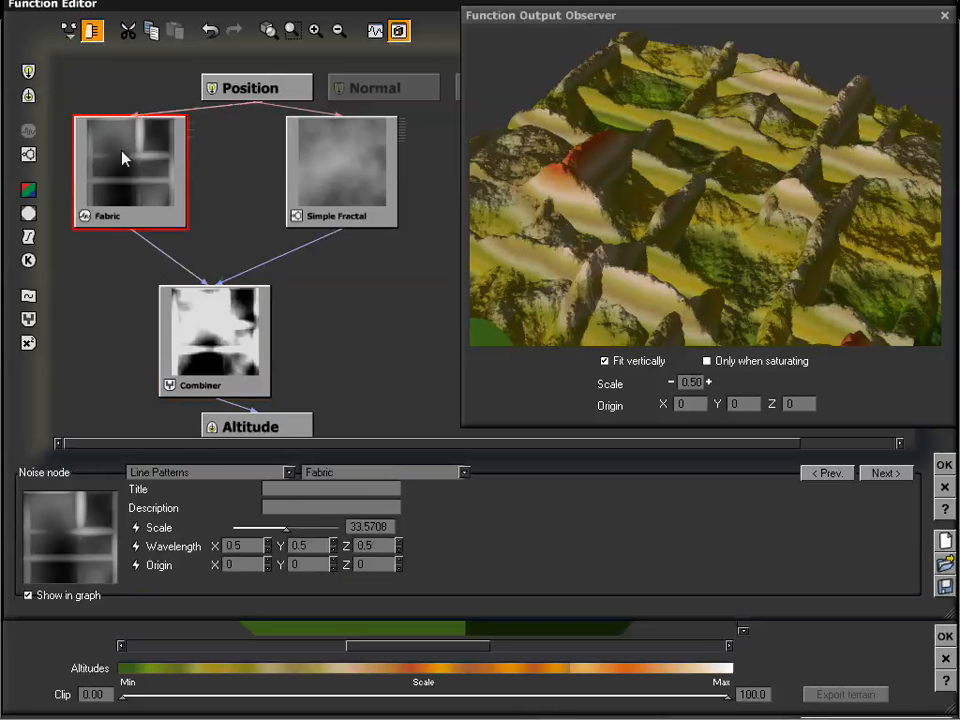
pyautogui.moveTo(347, 148); pyautogui.dragTo(249, 150)
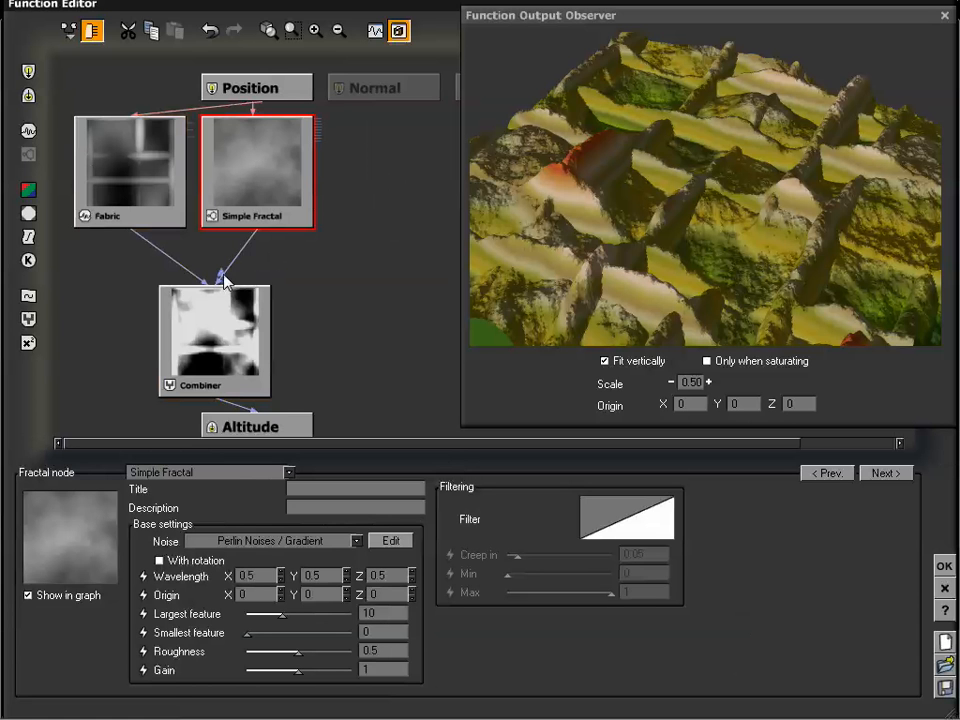
pyautogui.click(407, 221)
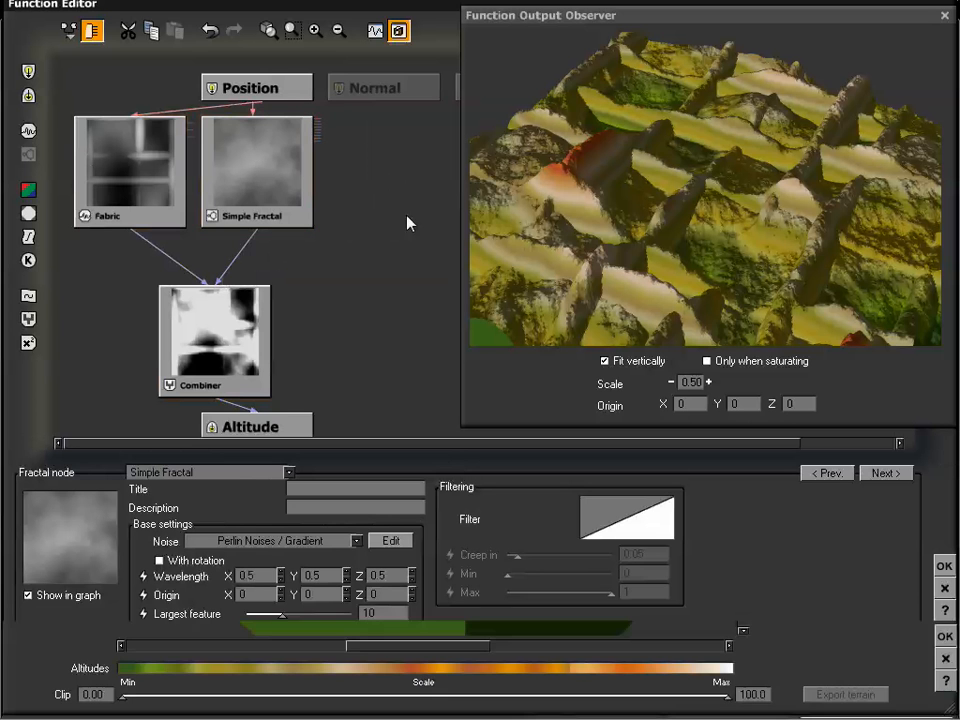
# Add a second Simple Fractal beside the first one and set its noise to Cellular Patterns / Voronoi.
pyautogui.moveTo(398, 212); pyautogui.dragTo(308, 170)
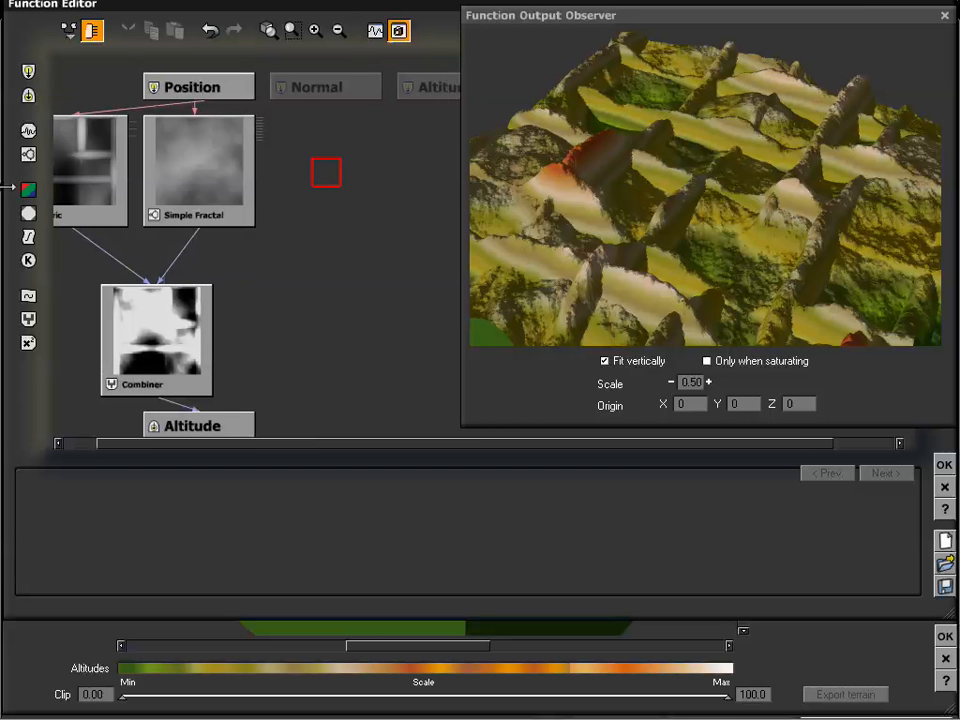
pyautogui.click(28, 154)
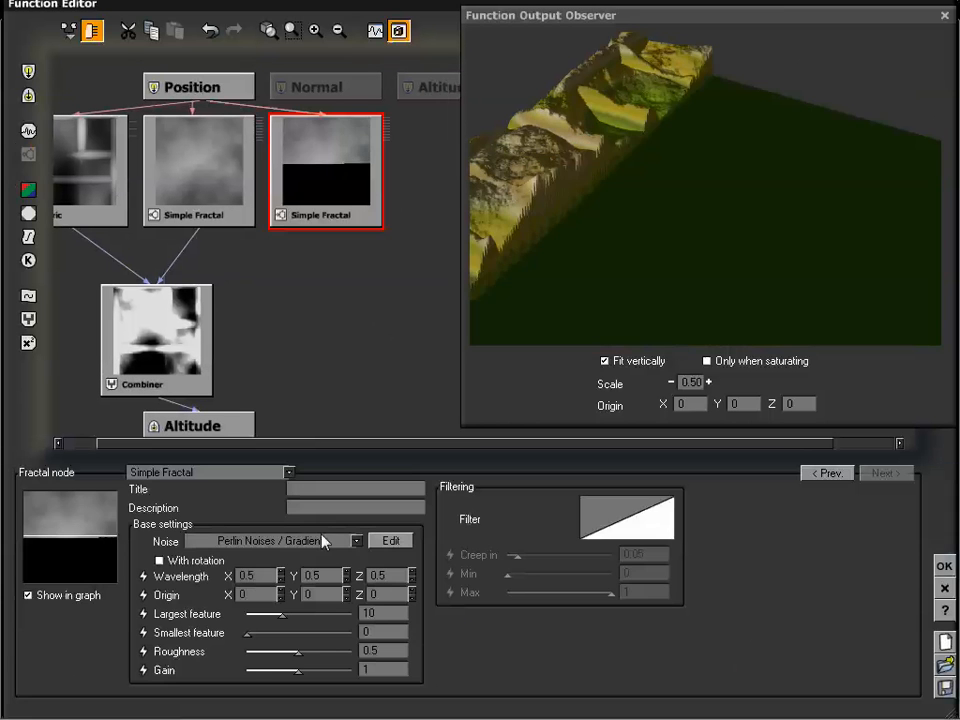
pyautogui.click(352, 540)
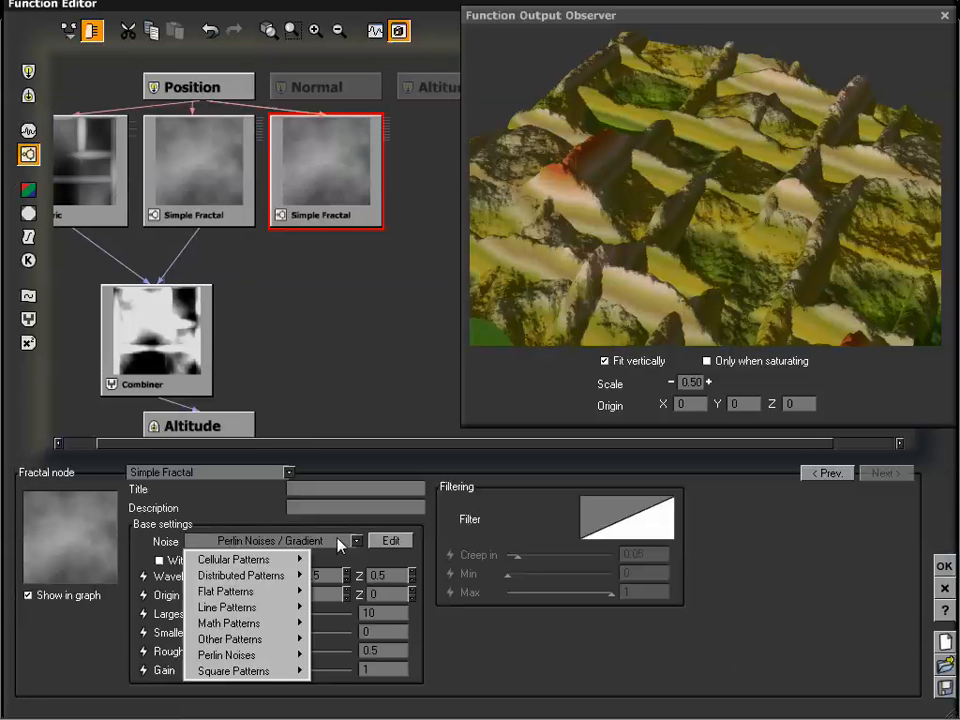
pyautogui.moveTo(267, 565)
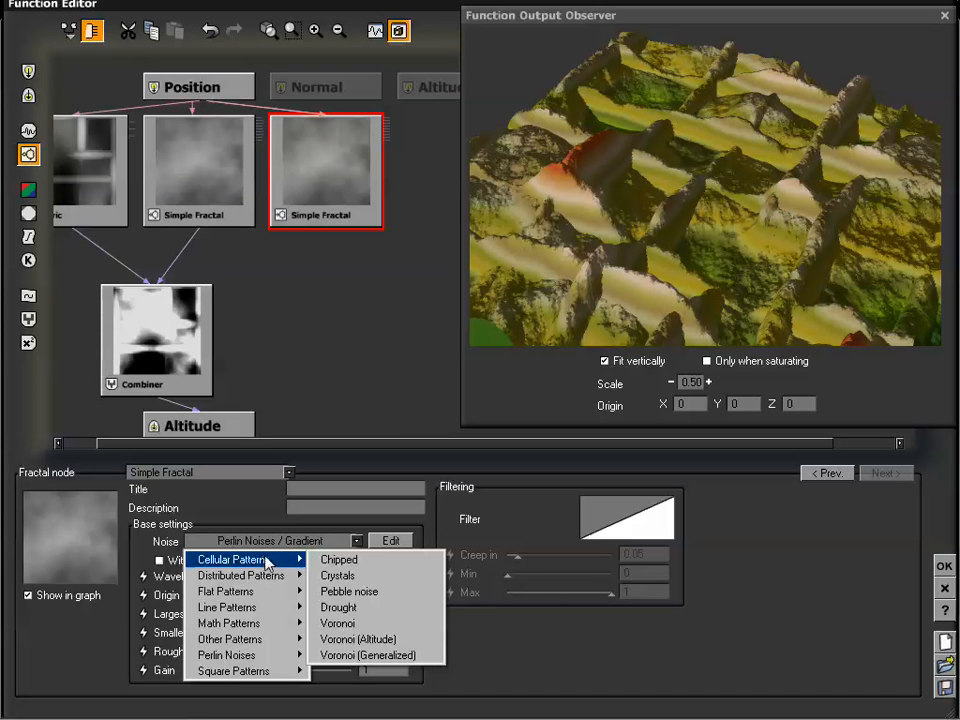
pyautogui.click(377, 629)
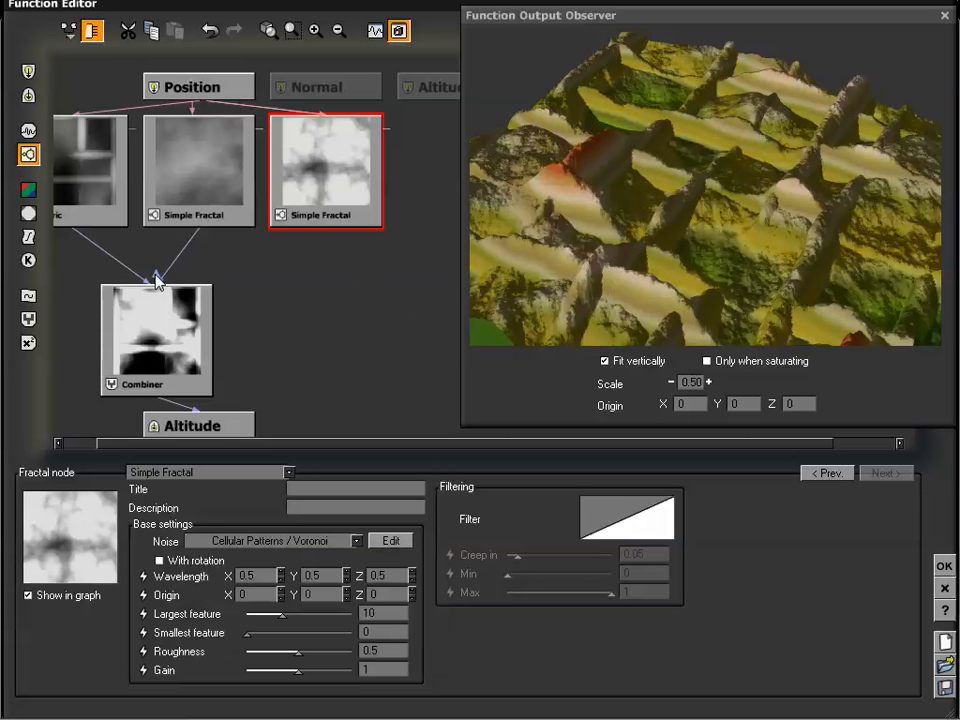
# Connect the Voronoi Simple Fractal to the Combiner's third input and set the Input 3 amplitude to 3.80702.
pyautogui.moveTo(157, 282); pyautogui.dragTo(329, 231)
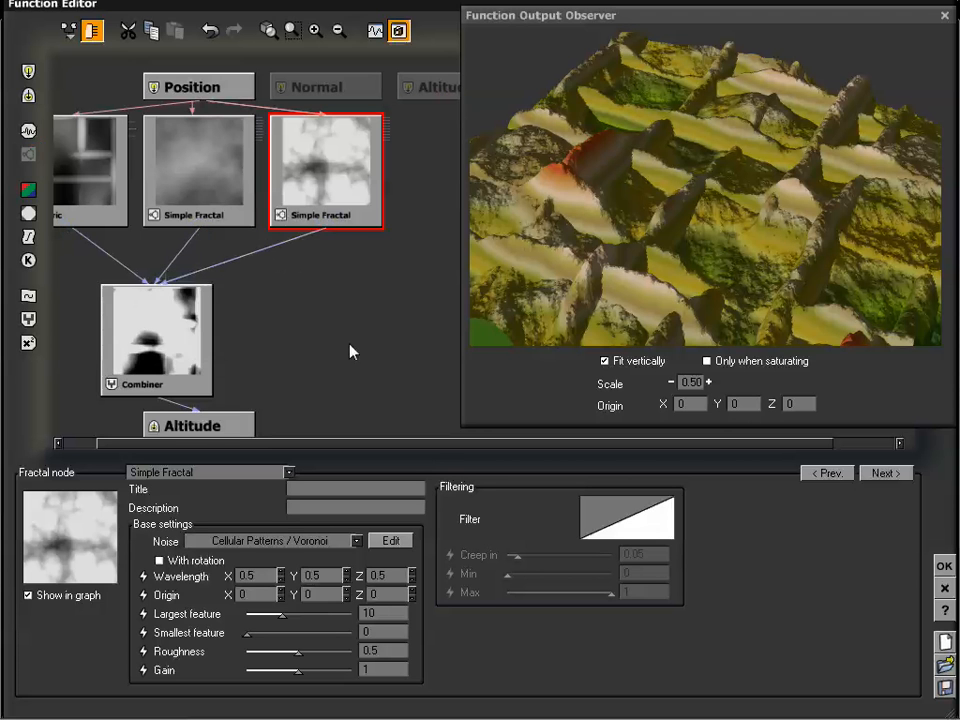
pyautogui.click(185, 328)
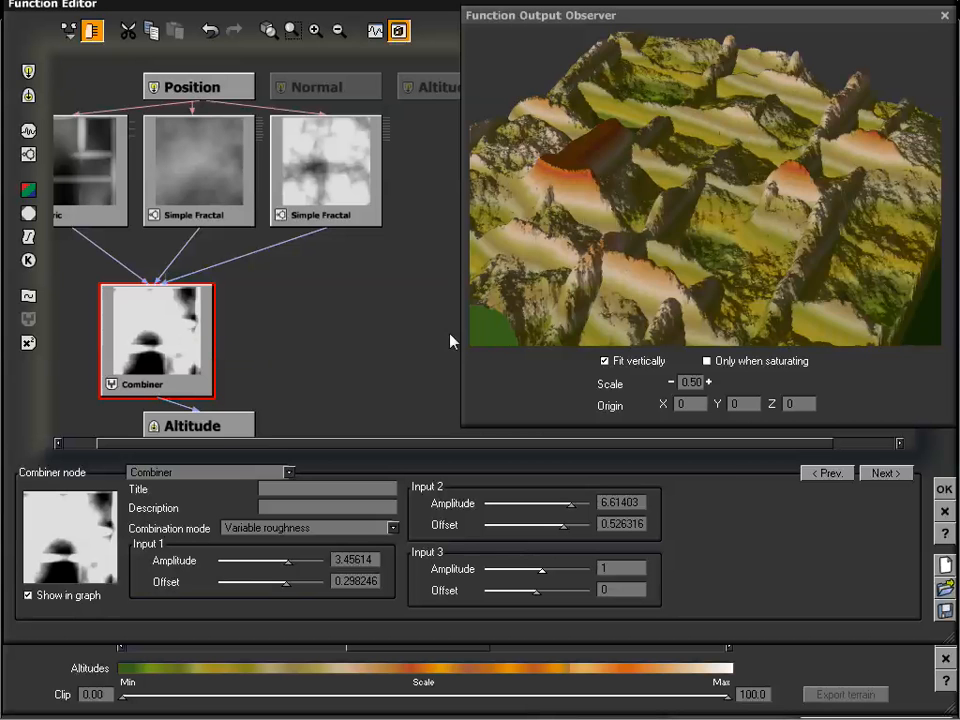
pyautogui.moveTo(342, 311); pyautogui.dragTo(362, 283)
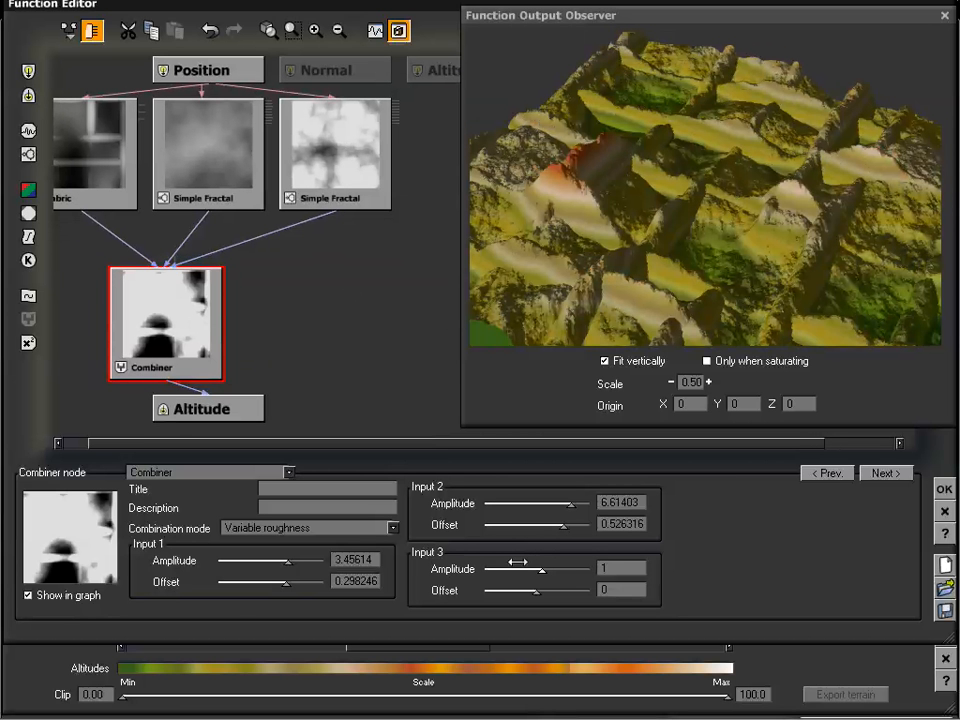
pyautogui.moveTo(541, 569); pyautogui.dragTo(555, 569)
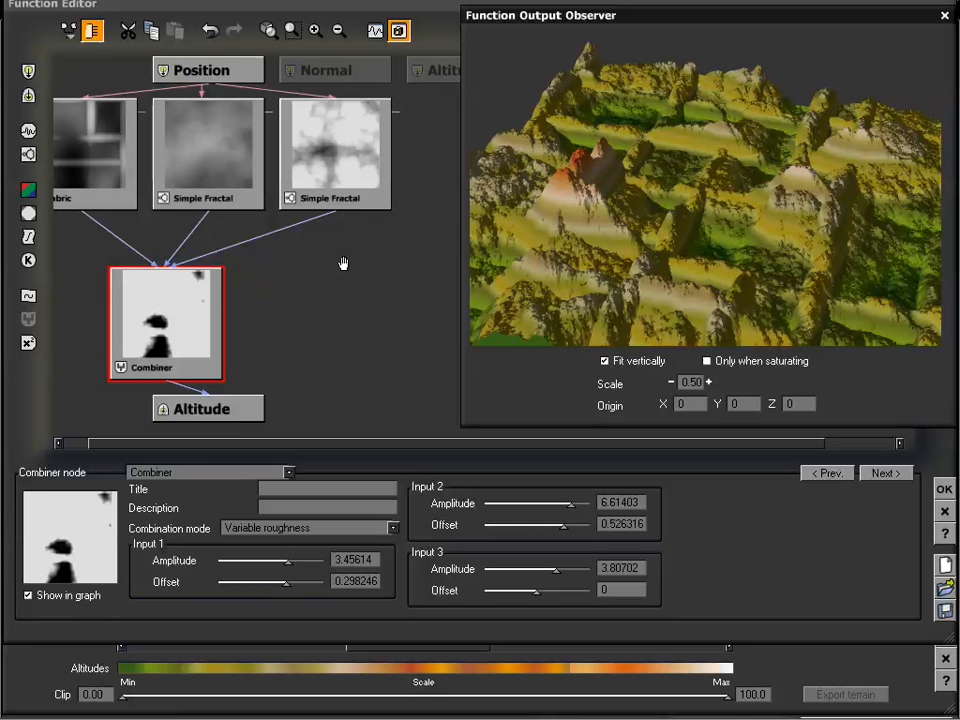
# Add a third Simple Fractal beside the Voronoi one and set its noise to Math Patterns / Onion.
pyautogui.moveTo(341, 265); pyautogui.dragTo(236, 268)
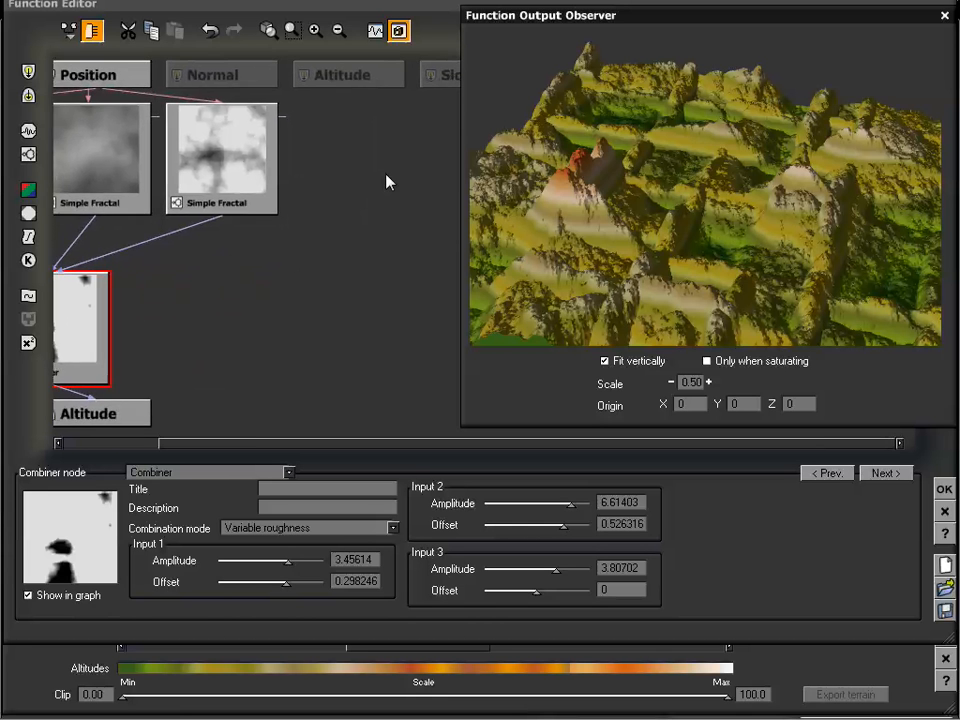
pyautogui.click(358, 174)
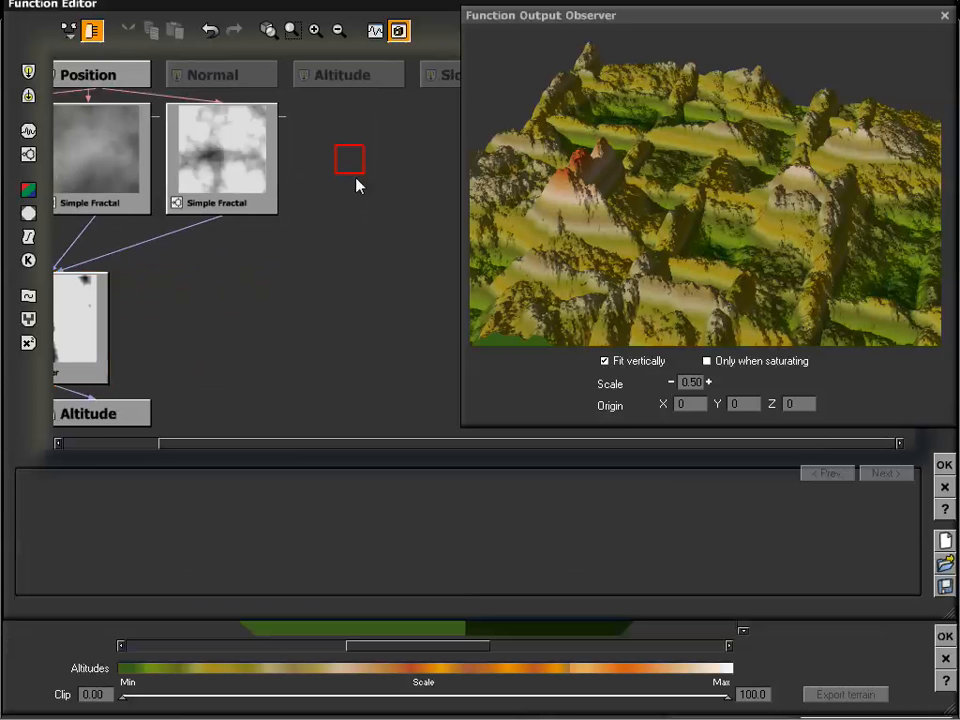
pyautogui.click(28, 154)
pyautogui.click(356, 541)
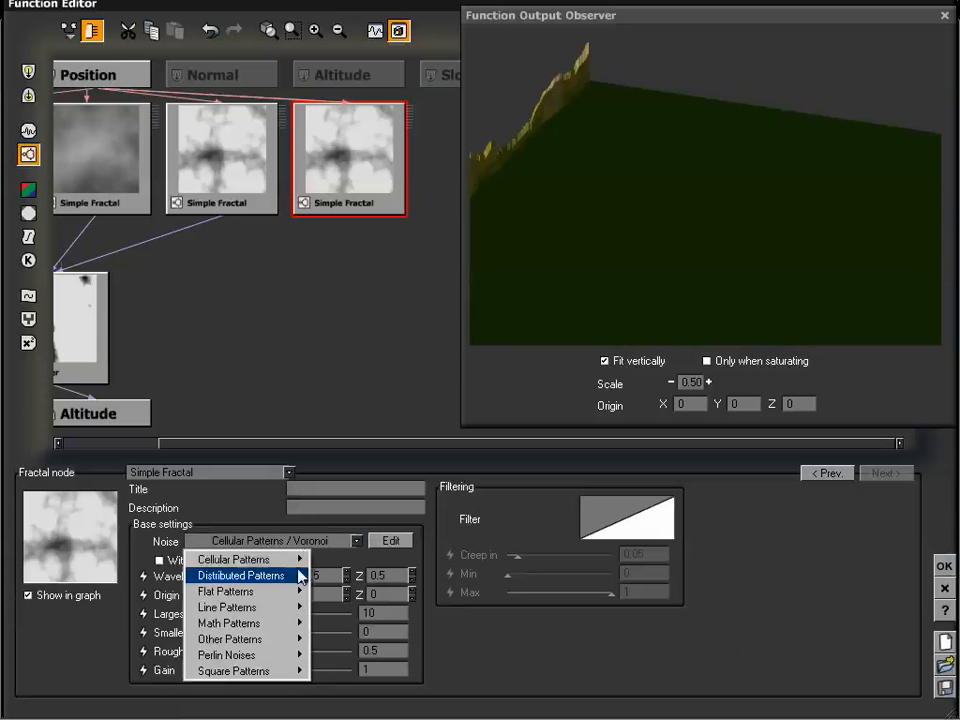
pyautogui.moveTo(277, 630)
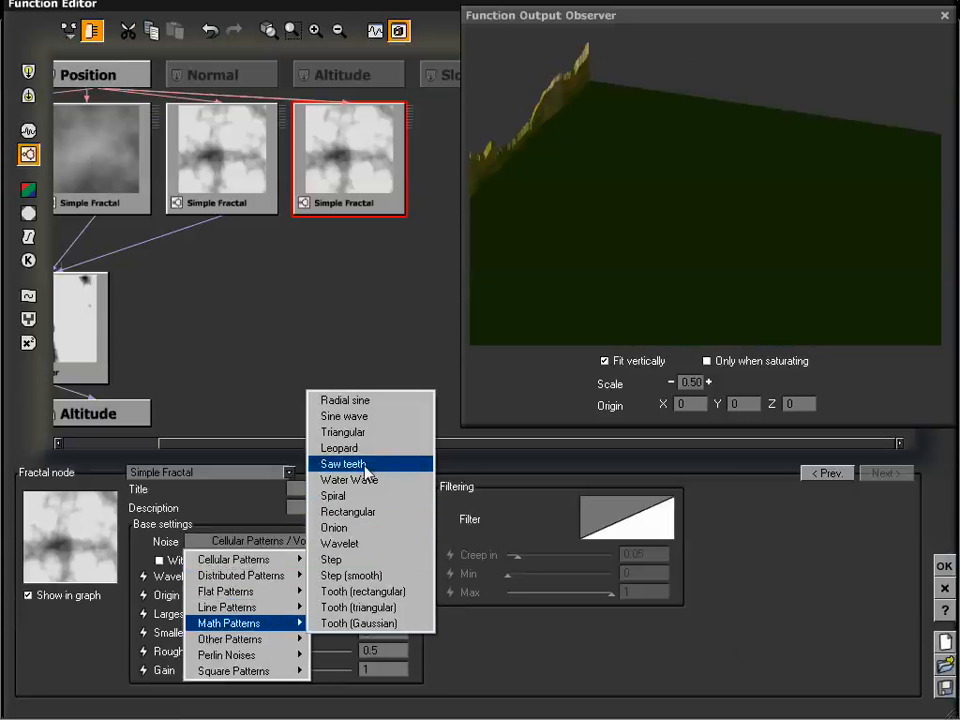
pyautogui.click(355, 530)
# Connect the Onion Simple Fractal to the Combiner's fourth input and display the Combiner's settings.
pyautogui.moveTo(264, 269); pyautogui.dragTo(327, 280)
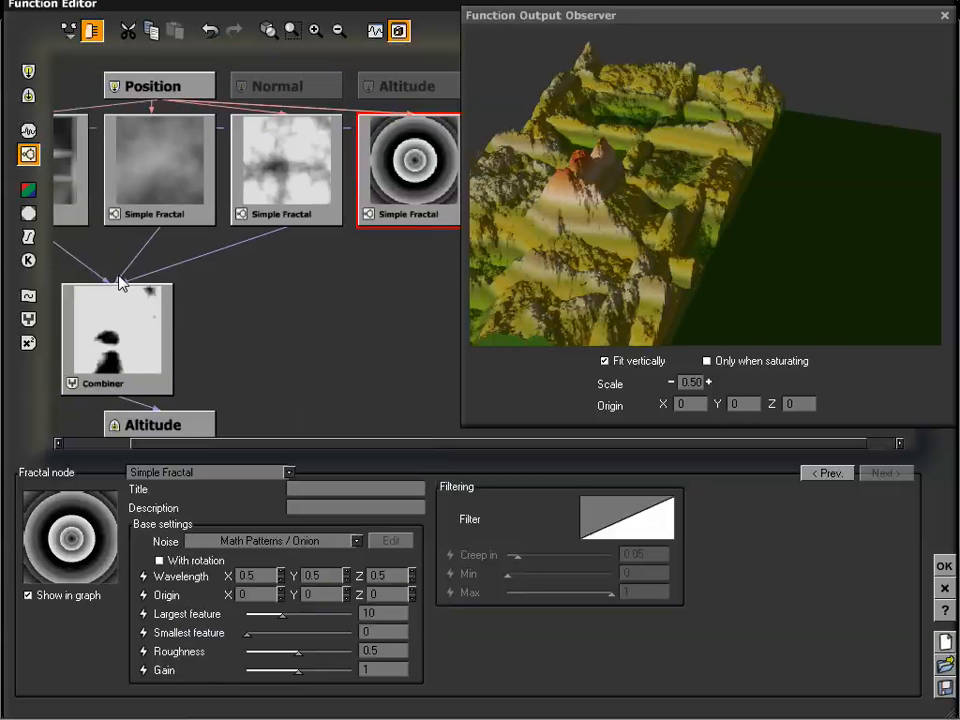
pyautogui.moveTo(118, 280); pyautogui.dragTo(418, 229)
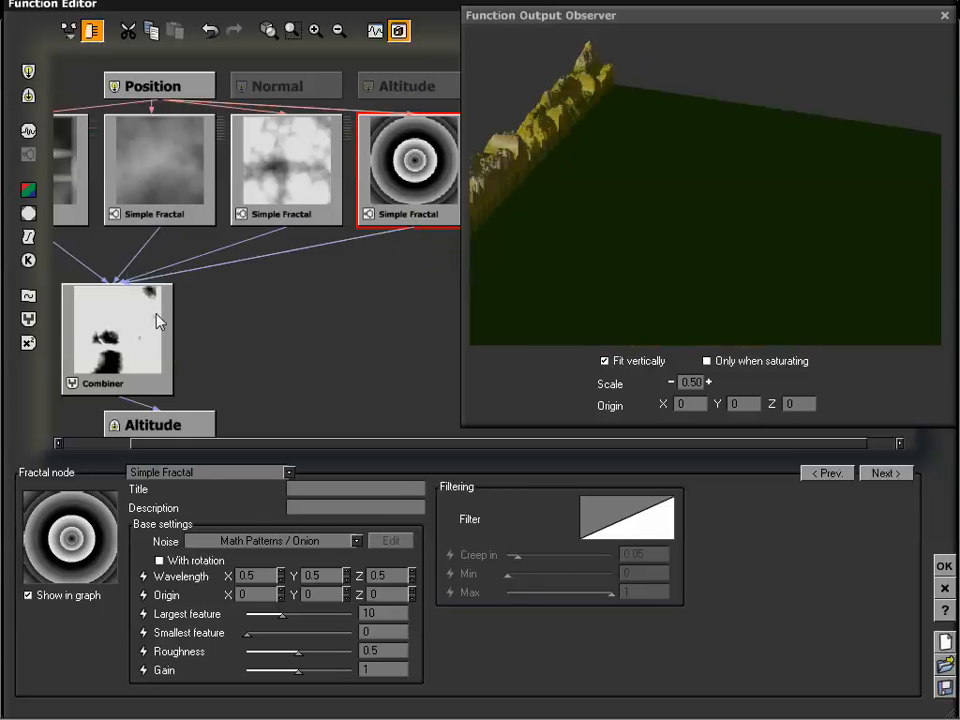
pyautogui.click(157, 320)
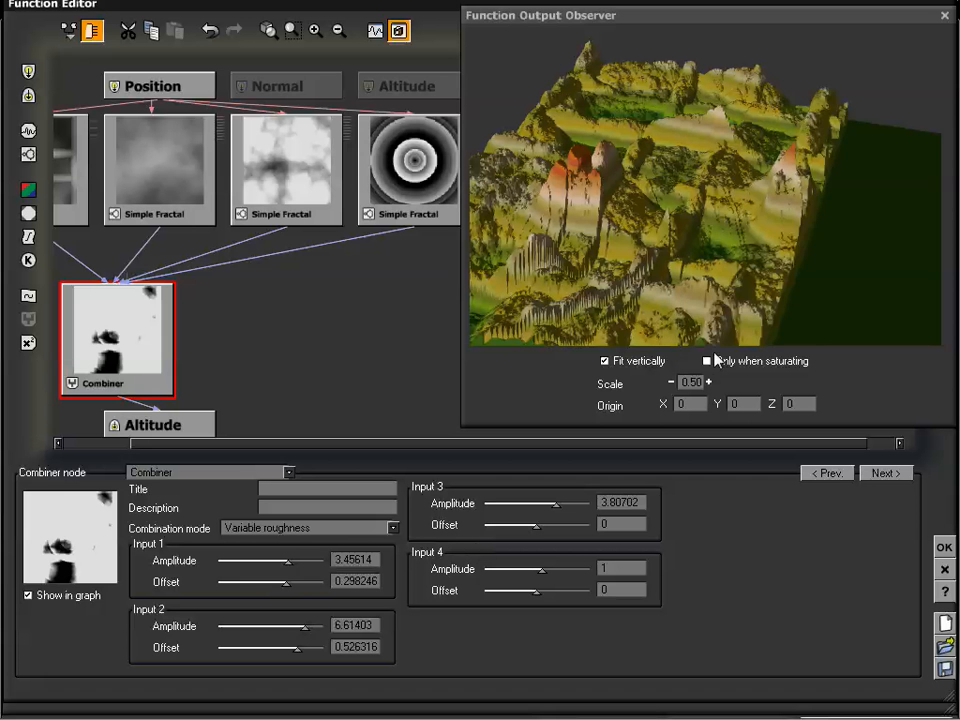
# Examine the terrain produced by the four combined inputs from several angles in the output observer.
pyautogui.moveTo(714, 306); pyautogui.dragTo(669, 192)
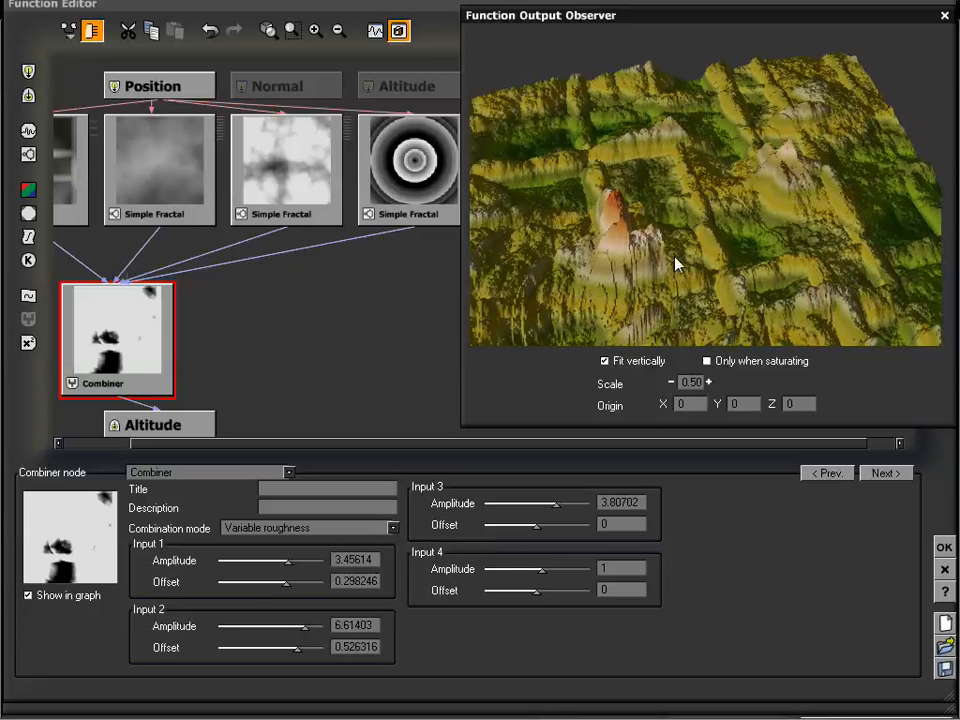
pyautogui.moveTo(675, 257); pyautogui.dragTo(679, 241)
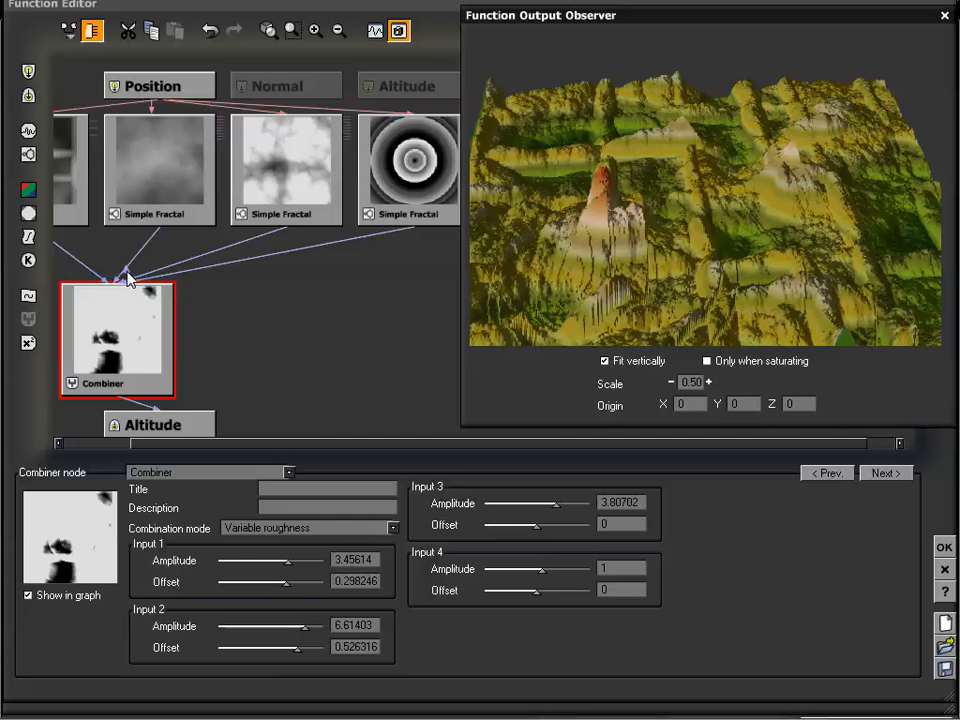
pyautogui.moveTo(225, 279); pyautogui.dragTo(350, 357)
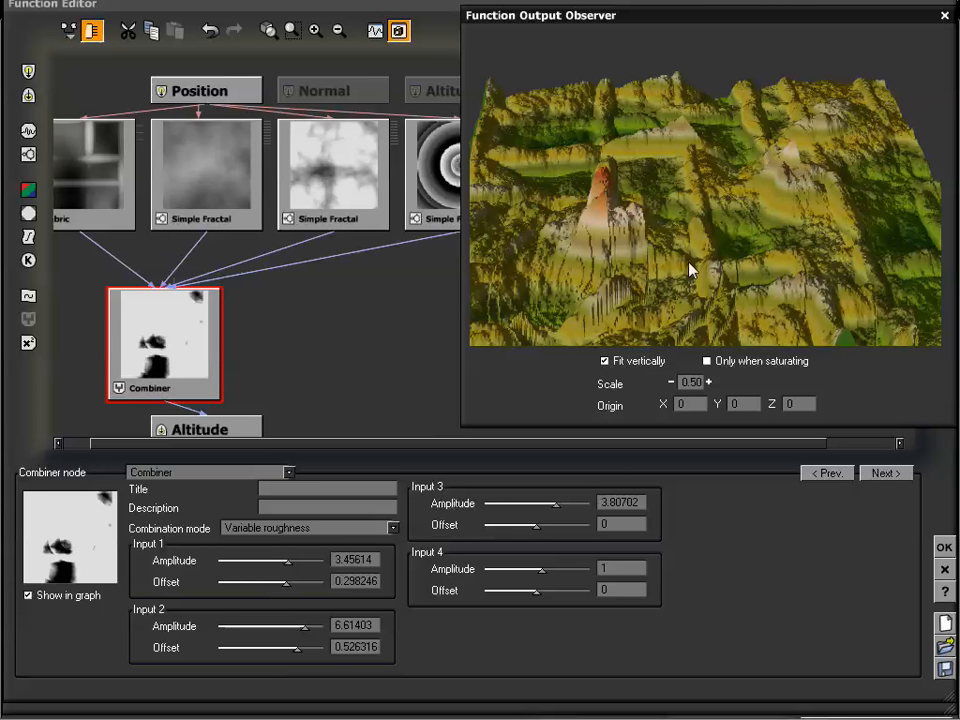
pyautogui.moveTo(690, 270)
pyautogui.mouseDown()
pyautogui.moveTo(694, 223)
pyautogui.moveTo(698, 248)
pyautogui.mouseUp()
pyautogui.moveTo(755, 260)
pyautogui.mouseDown()
pyautogui.moveTo(690, 251)
pyautogui.moveTo(669, 227)
pyautogui.moveTo(747, 258)
pyautogui.mouseUp()
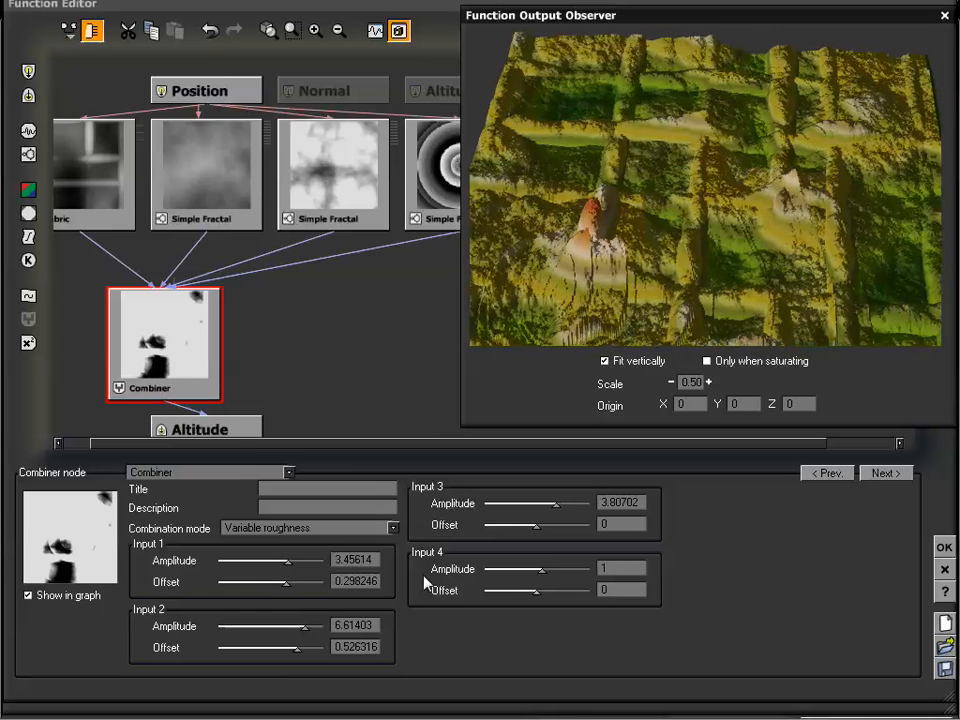
pyautogui.moveTo(371, 328)
pyautogui.mouseDown(button='right')
pyautogui.moveTo(309, 317)
pyautogui.moveTo(369, 321)
pyautogui.mouseUp(button='right')
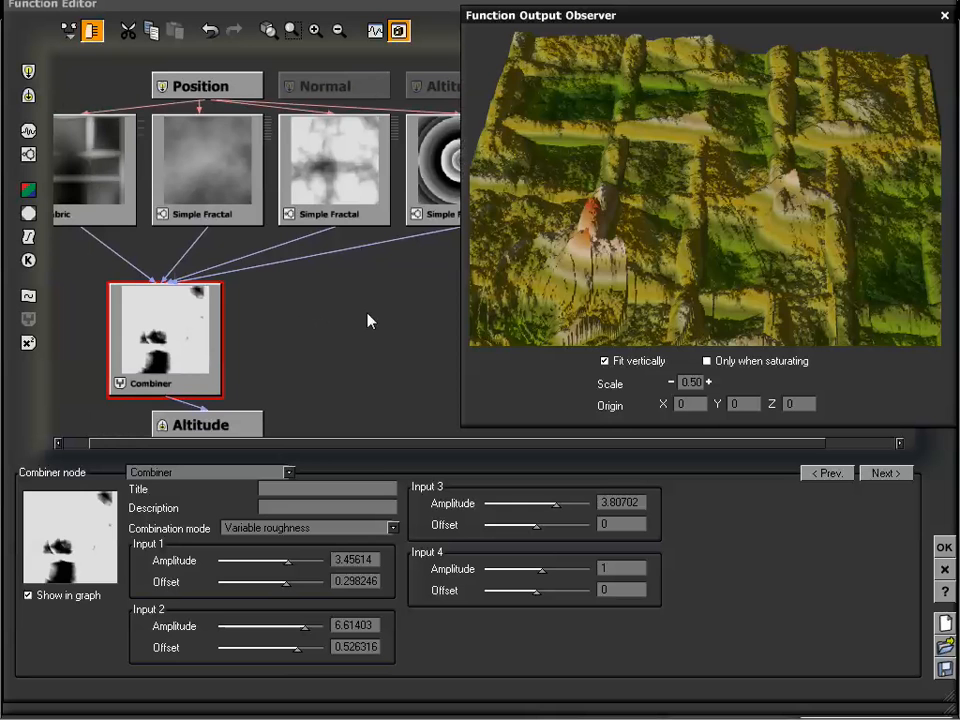
pyautogui.moveTo(489, 278); pyautogui.dragTo(720, 236)
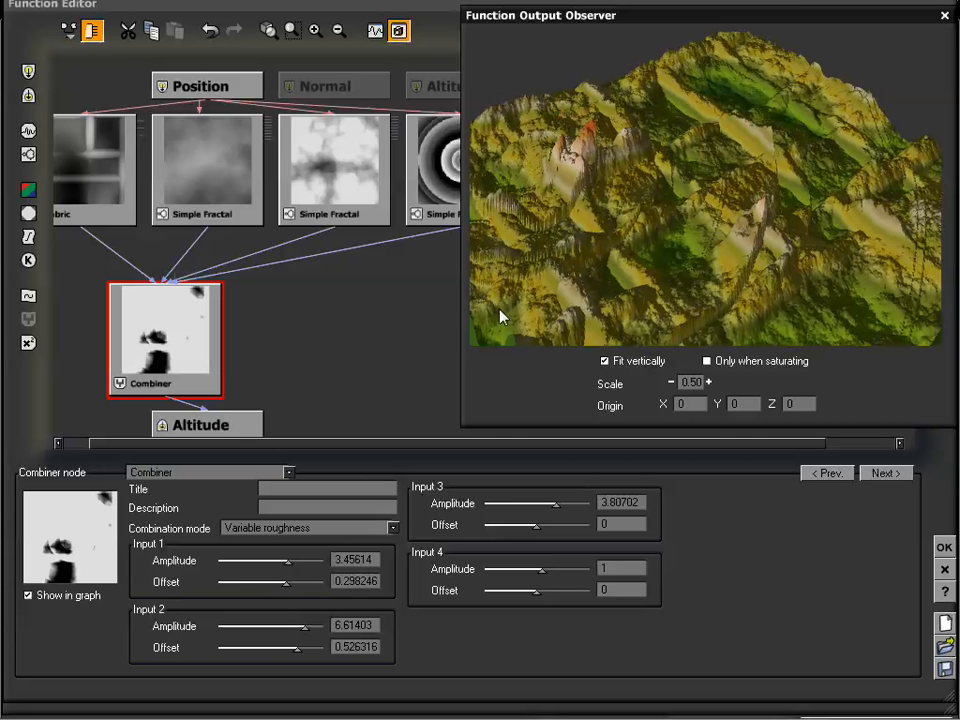
# Add a noise node beside the Onion Simple Fractal and set its noise to Other Patterns / Dots.
pyautogui.moveTo(397, 318); pyautogui.dragTo(350, 309)
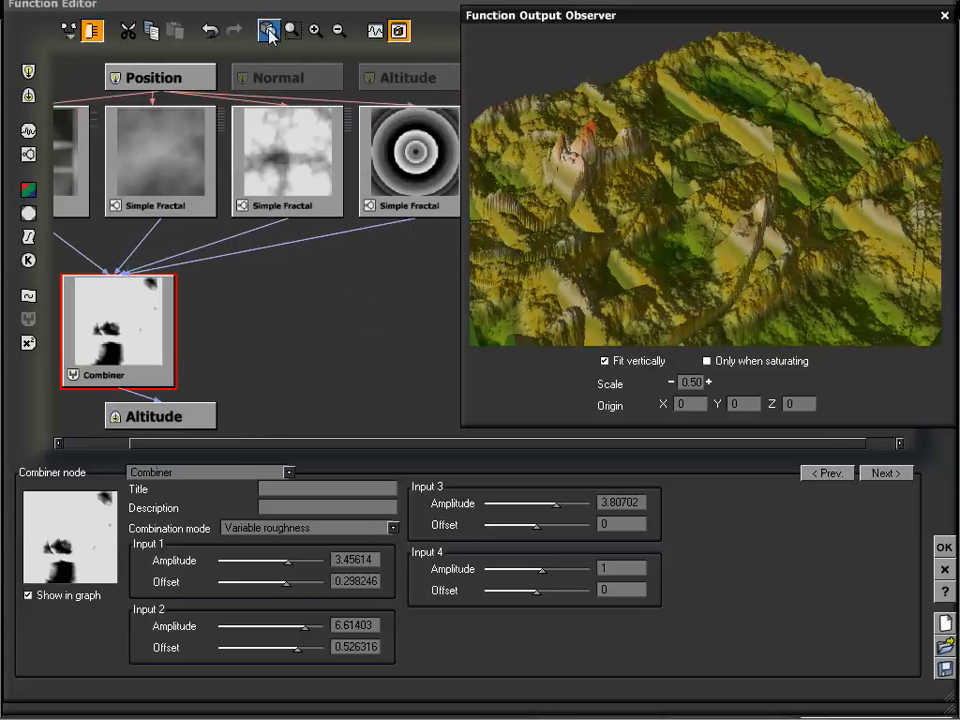
pyautogui.click(269, 33)
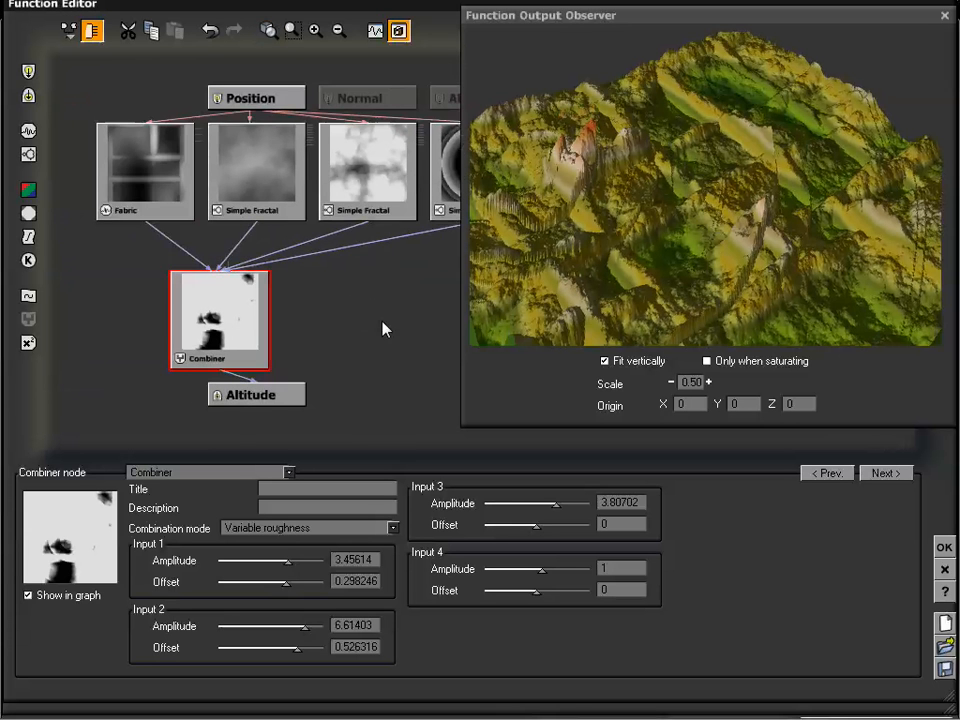
pyautogui.moveTo(383, 328); pyautogui.dragTo(314, 326)
pyautogui.moveTo(380, 306); pyautogui.dragTo(227, 325)
pyautogui.click(372, 203)
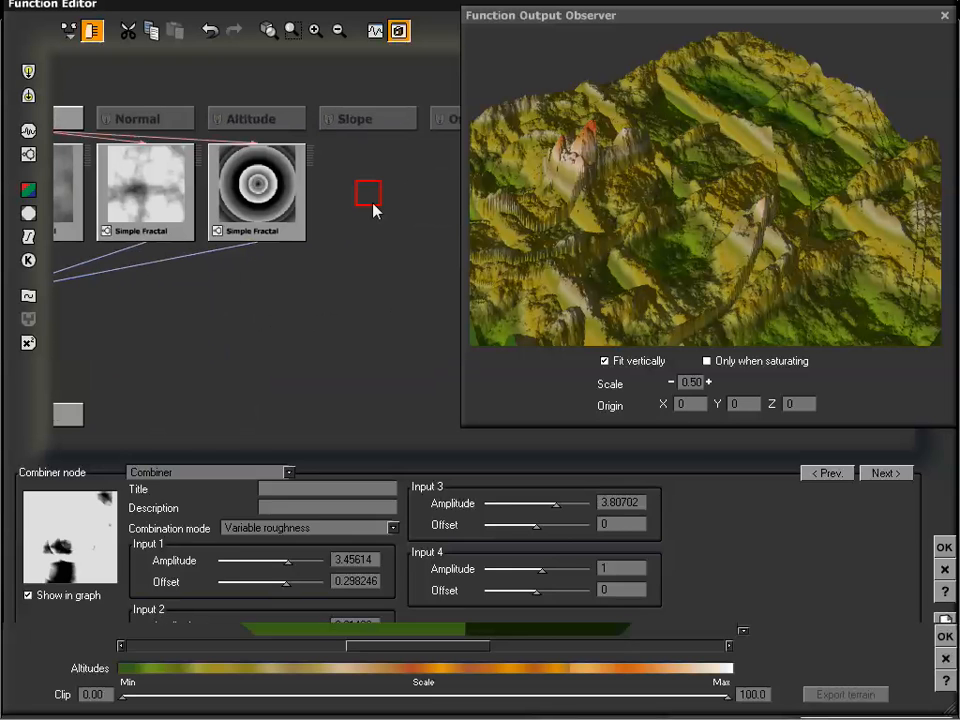
pyautogui.click(28, 133)
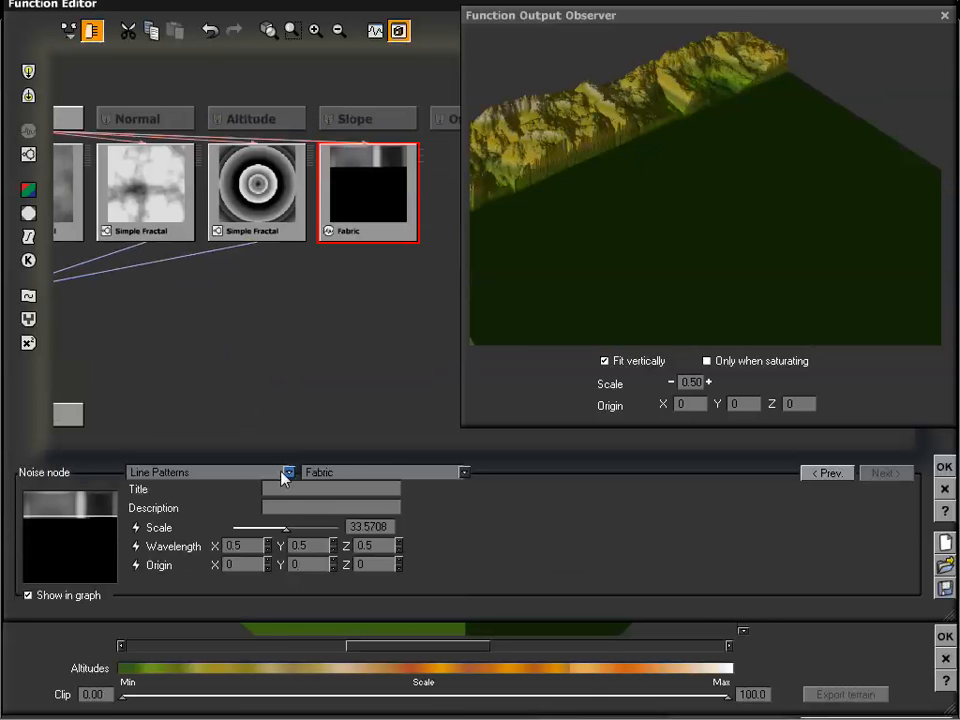
pyautogui.click(287, 473)
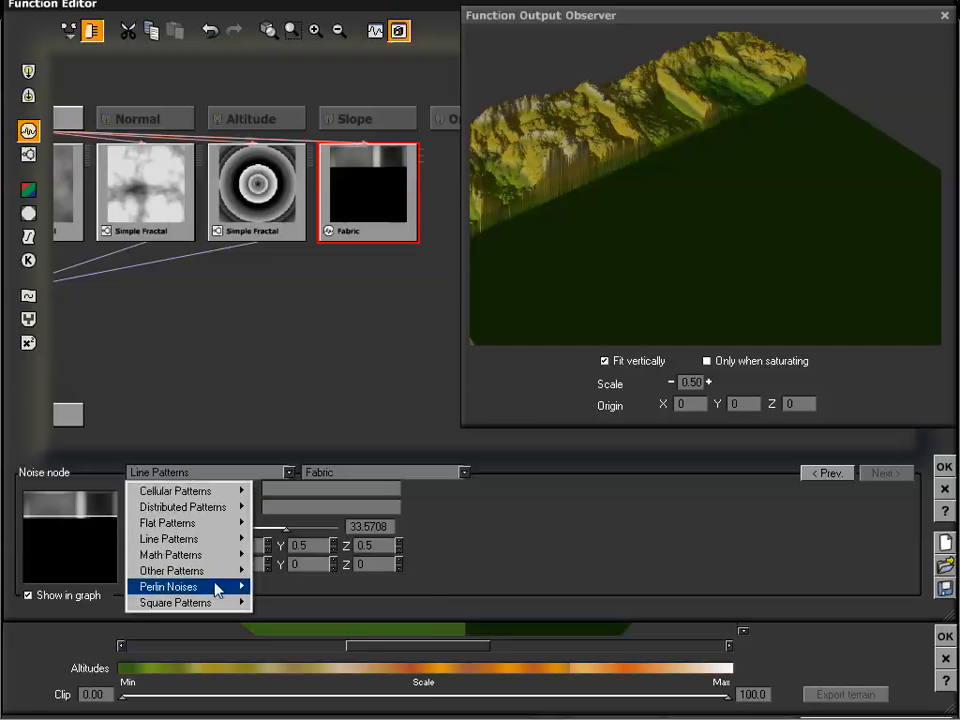
pyautogui.moveTo(221, 574)
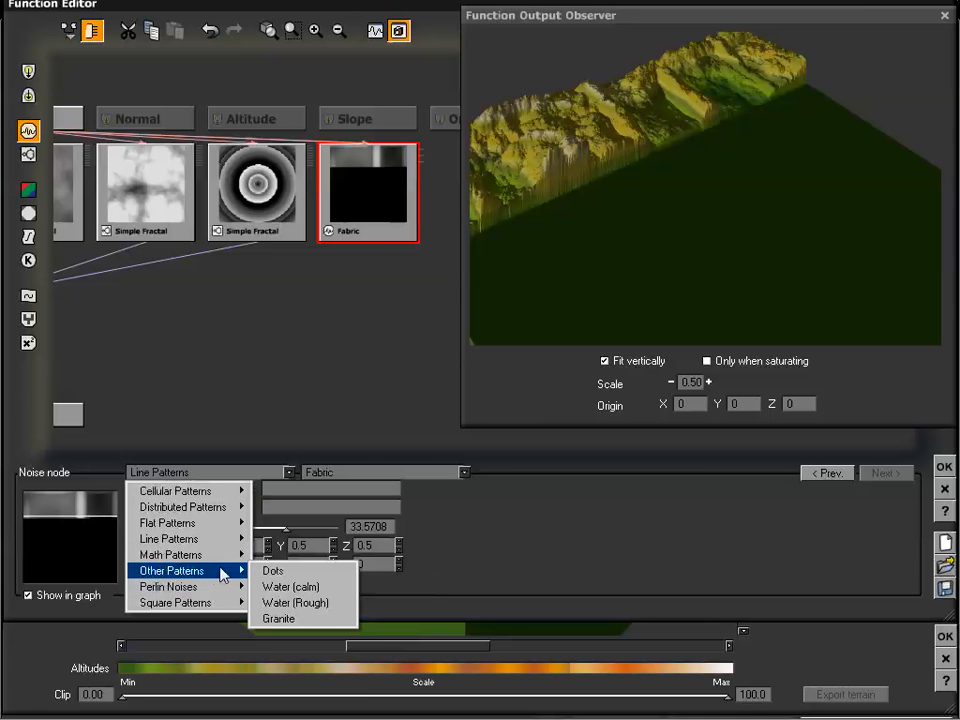
pyautogui.click(273, 570)
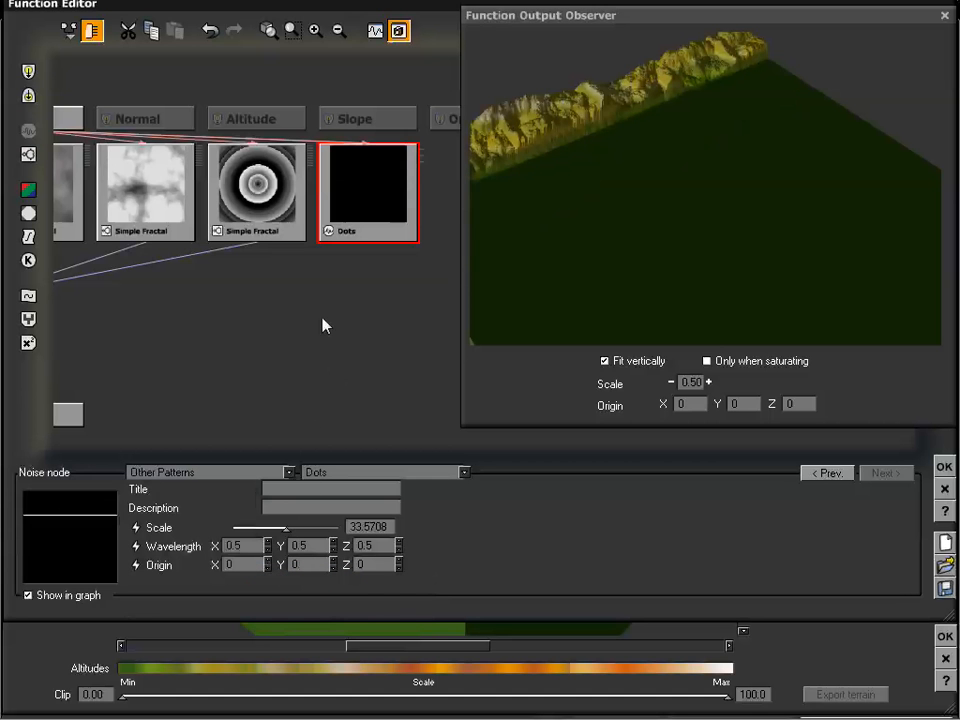
# Connect the Dots node to the Combiner's fifth input and set the Input 5 amplitude to 5.5614.
pyautogui.moveTo(236, 339); pyautogui.dragTo(310, 303)
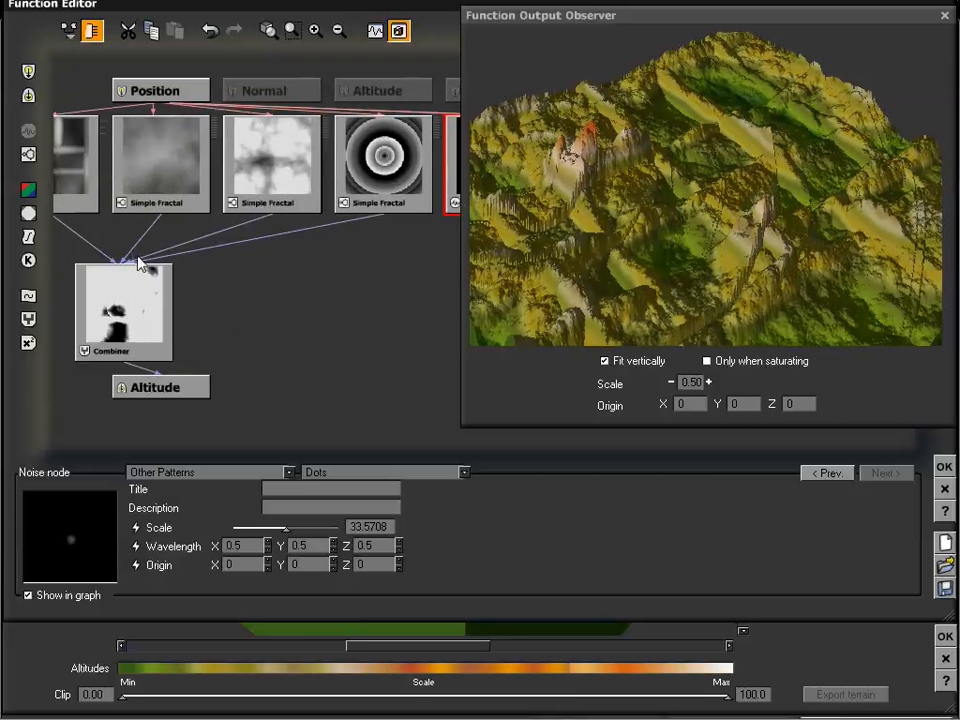
pyautogui.moveTo(133, 258); pyautogui.dragTo(486, 220)
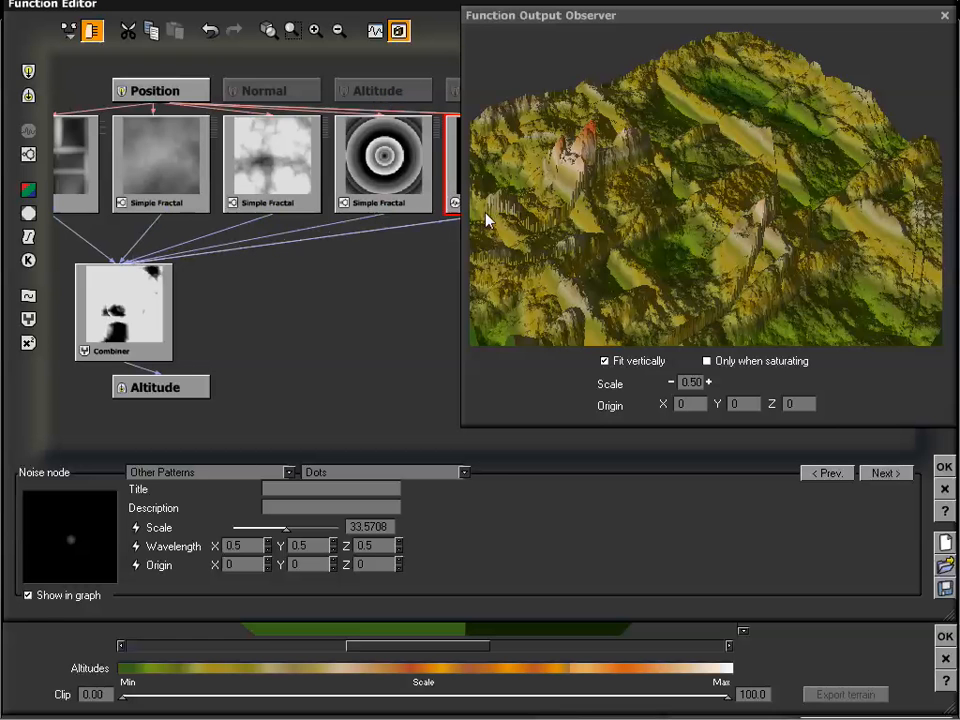
pyautogui.moveTo(386, 279)
pyautogui.mouseDown()
pyautogui.moveTo(336, 257)
pyautogui.moveTo(373, 268)
pyautogui.mouseUp()
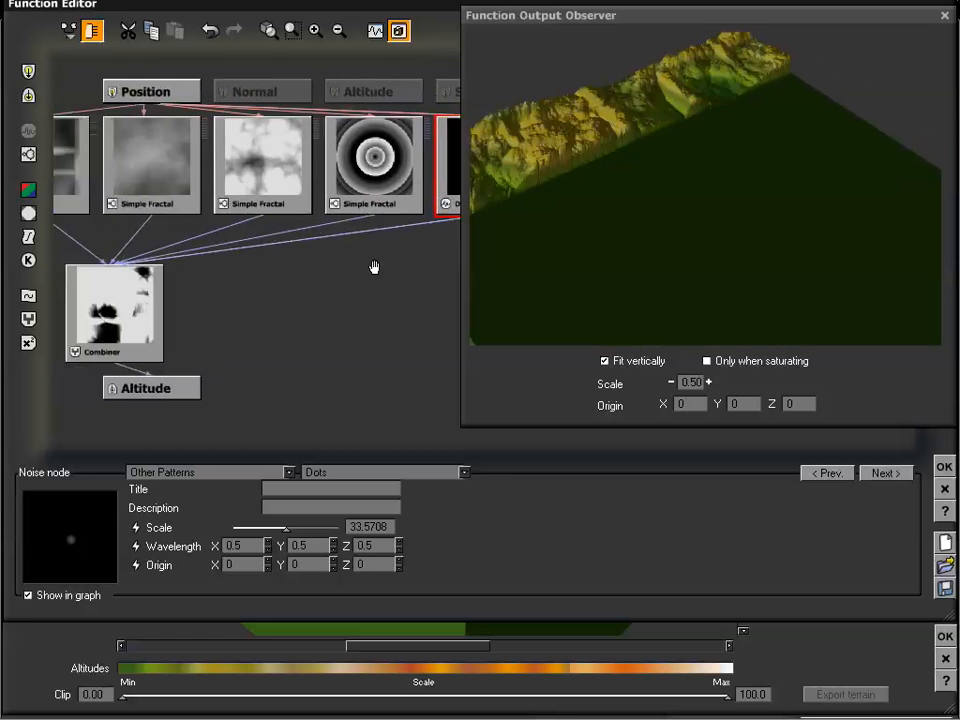
pyautogui.click(152, 302)
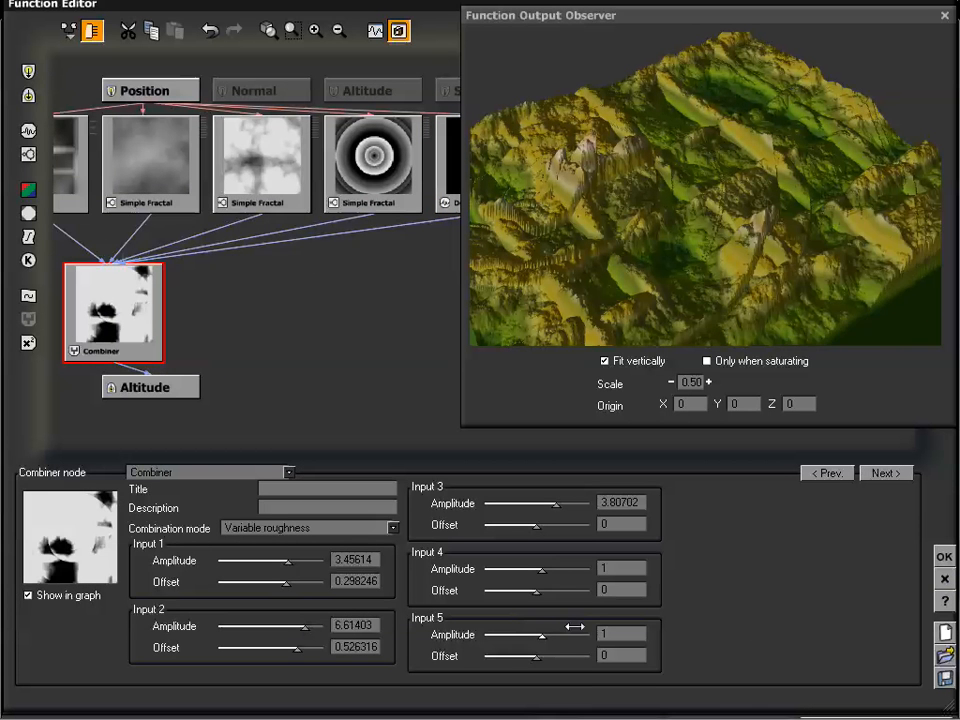
pyautogui.moveTo(541, 634); pyautogui.dragTo(568, 634)
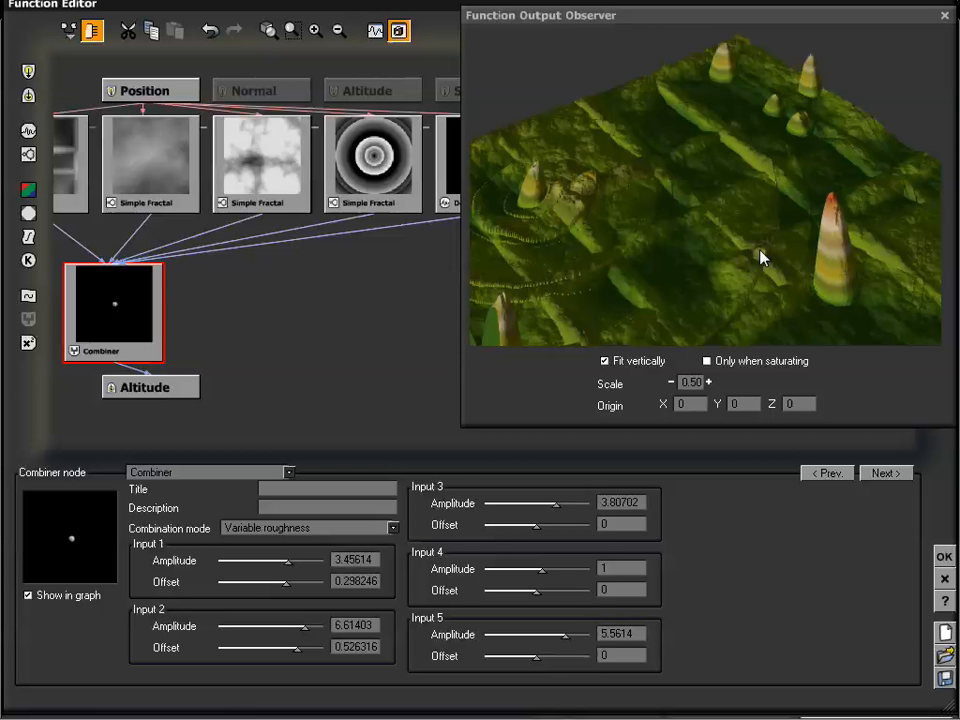
# Examine the terrain produced by the five combined inputs from several angles and review the whole node graph.
pyautogui.moveTo(760, 257); pyautogui.dragTo(611, 238)
pyautogui.moveTo(592, 150); pyautogui.dragTo(727, 195)
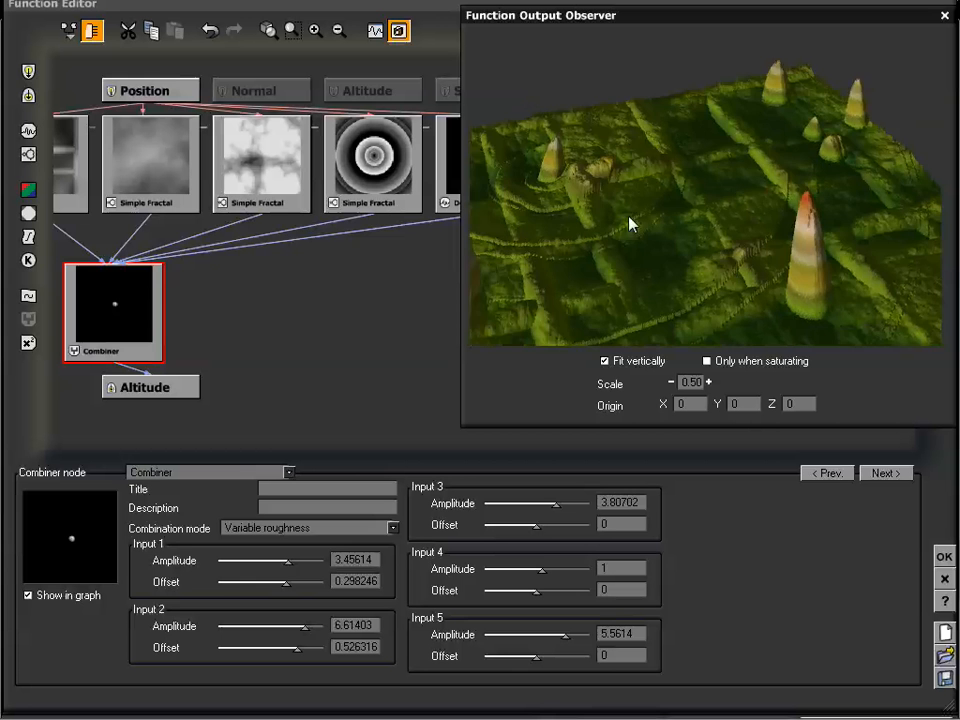
pyautogui.moveTo(632, 221); pyautogui.dragTo(730, 195)
pyautogui.moveTo(285, 287); pyautogui.dragTo(349, 293)
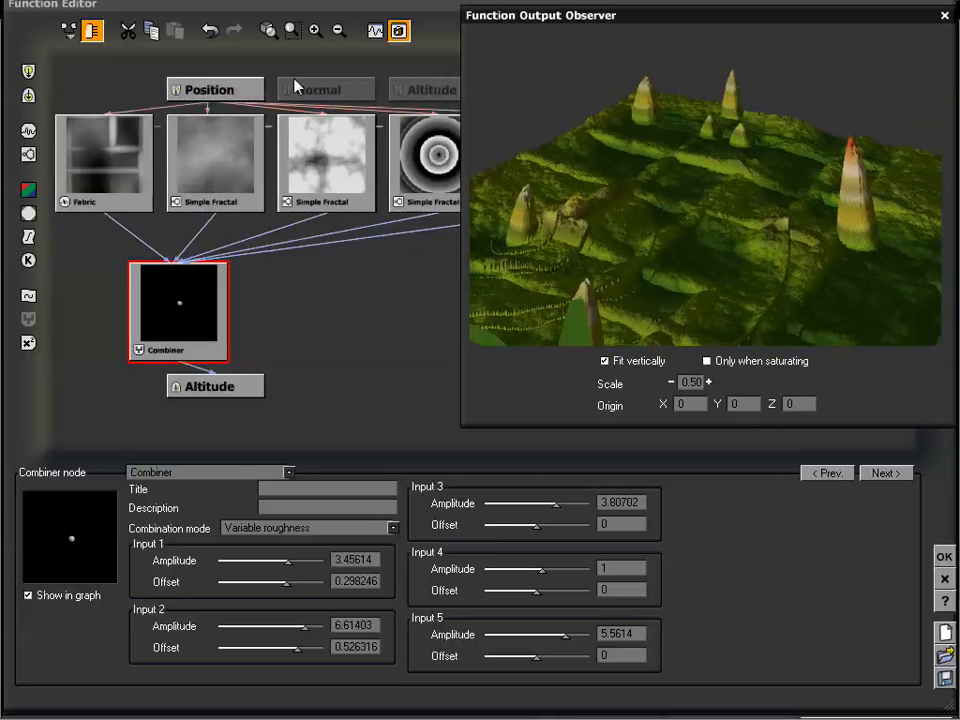
pyautogui.click(268, 34)
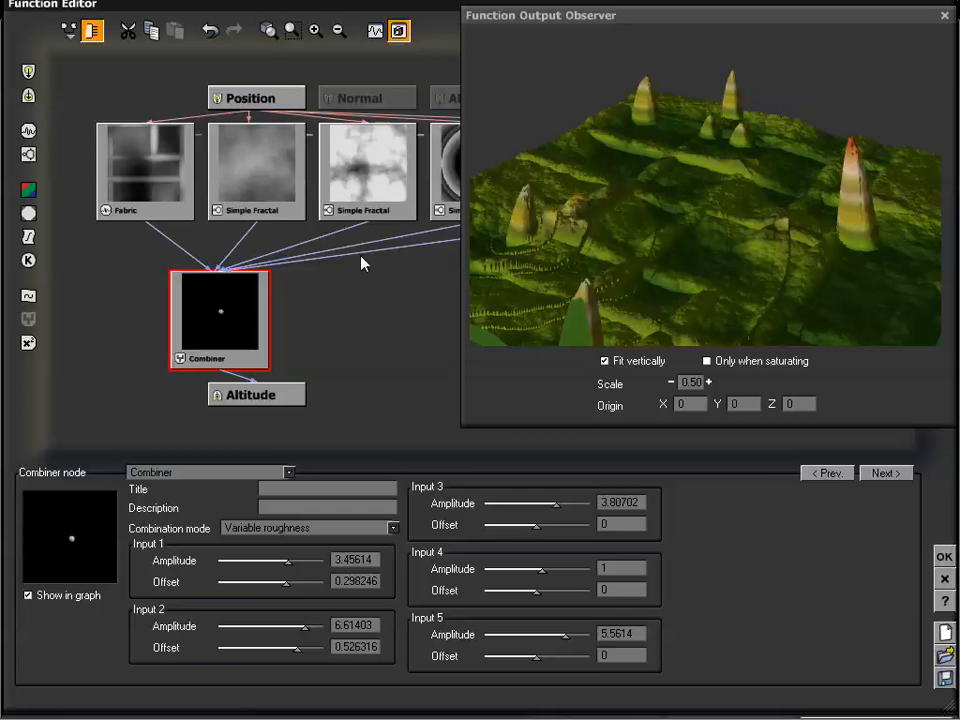
pyautogui.click(338, 31)
pyautogui.moveTo(431, 290); pyautogui.dragTo(304, 285)
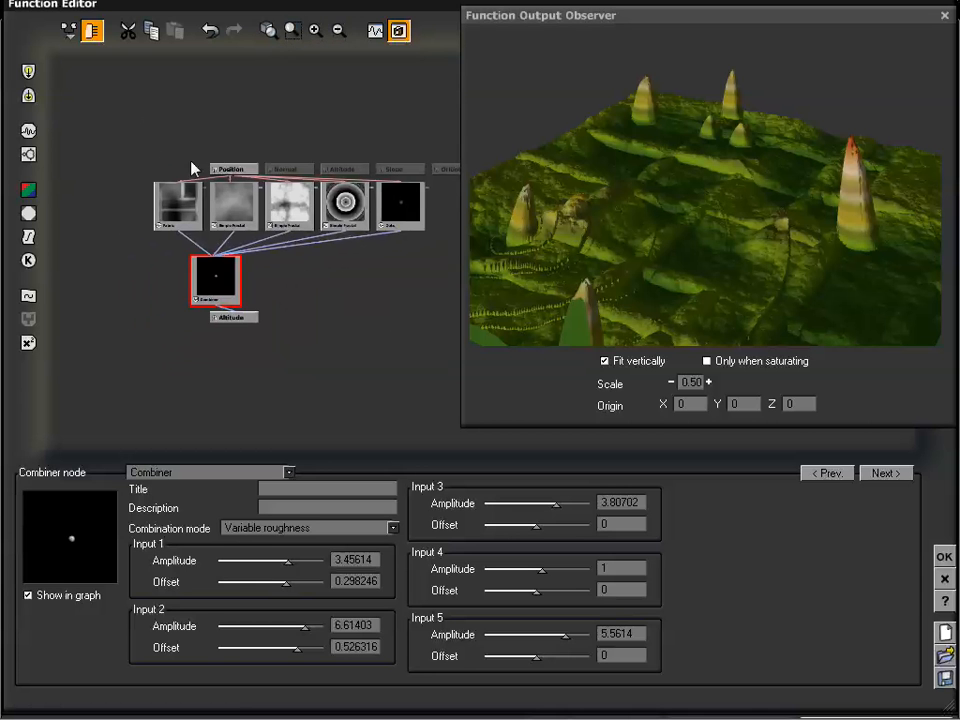
pyautogui.moveTo(117, 126); pyautogui.dragTo(667, 371)
pyautogui.moveTo(381, 305); pyautogui.dragTo(324, 323)
pyautogui.moveTo(640, 248); pyautogui.dragTo(594, 310)
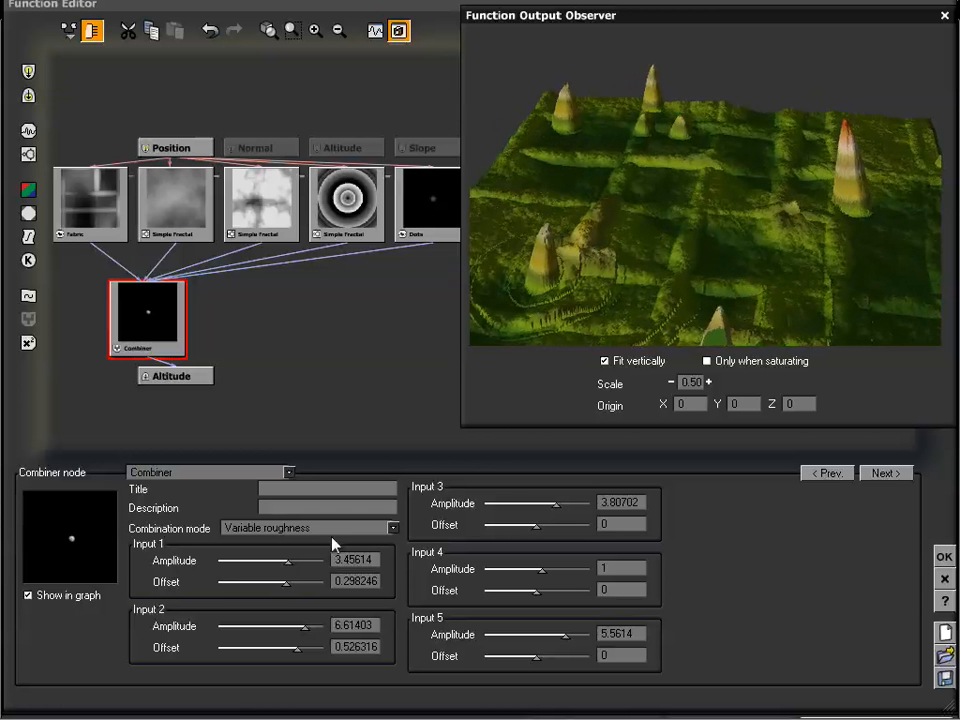
# Try the Variable roughness (abs) and Multiply combination modes on the Combiner, viewing the resulting terrain from other angles.
pyautogui.click(390, 528)
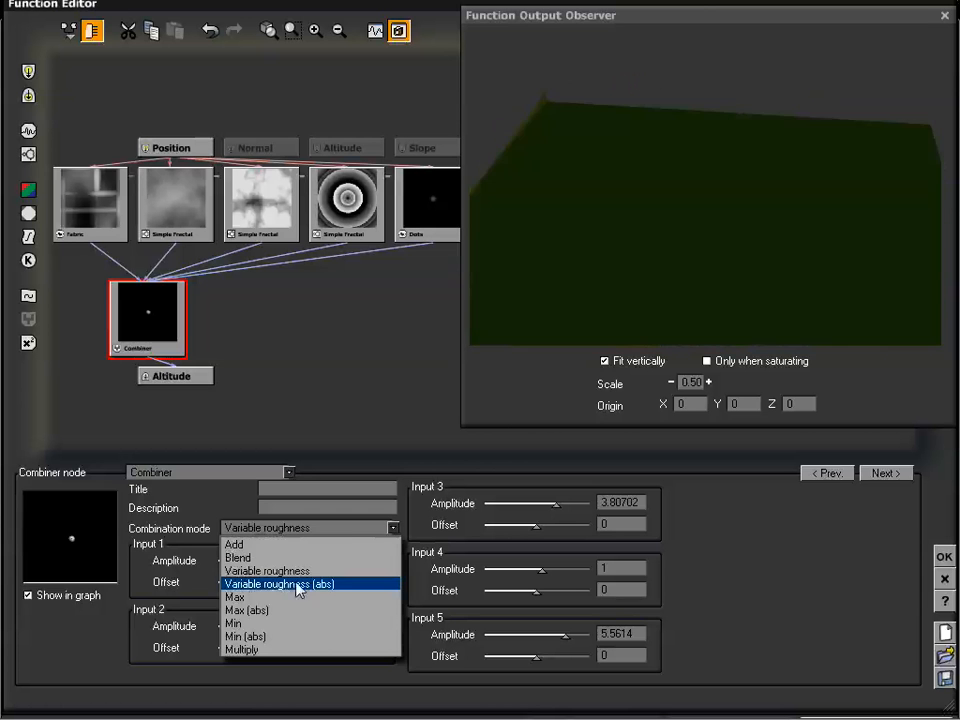
pyautogui.click(297, 584)
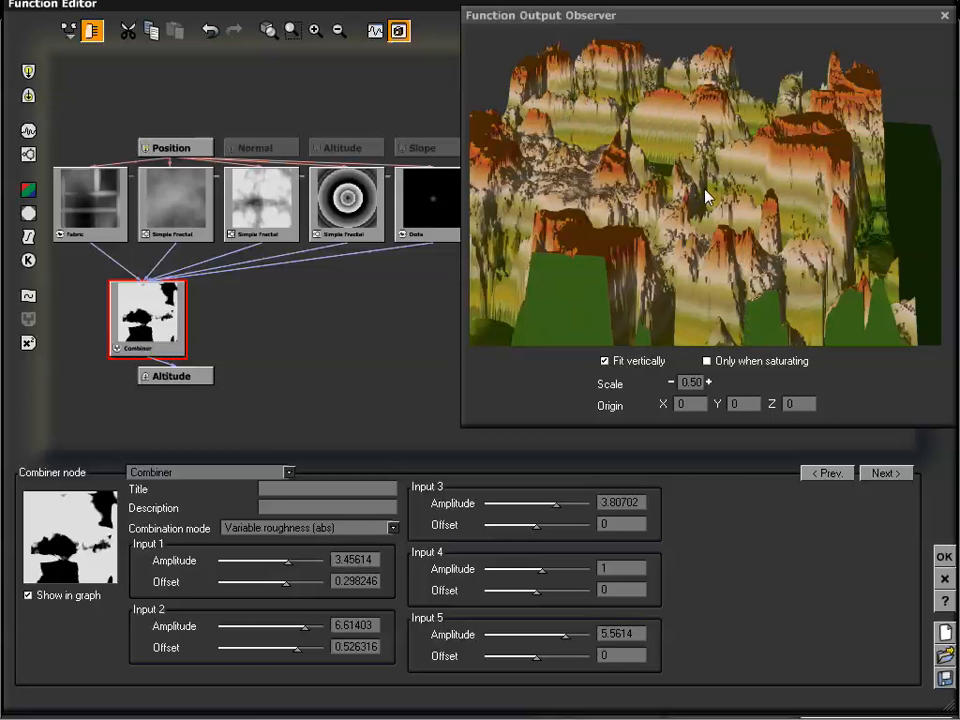
pyautogui.moveTo(703, 197); pyautogui.dragTo(620, 160)
pyautogui.click(392, 527)
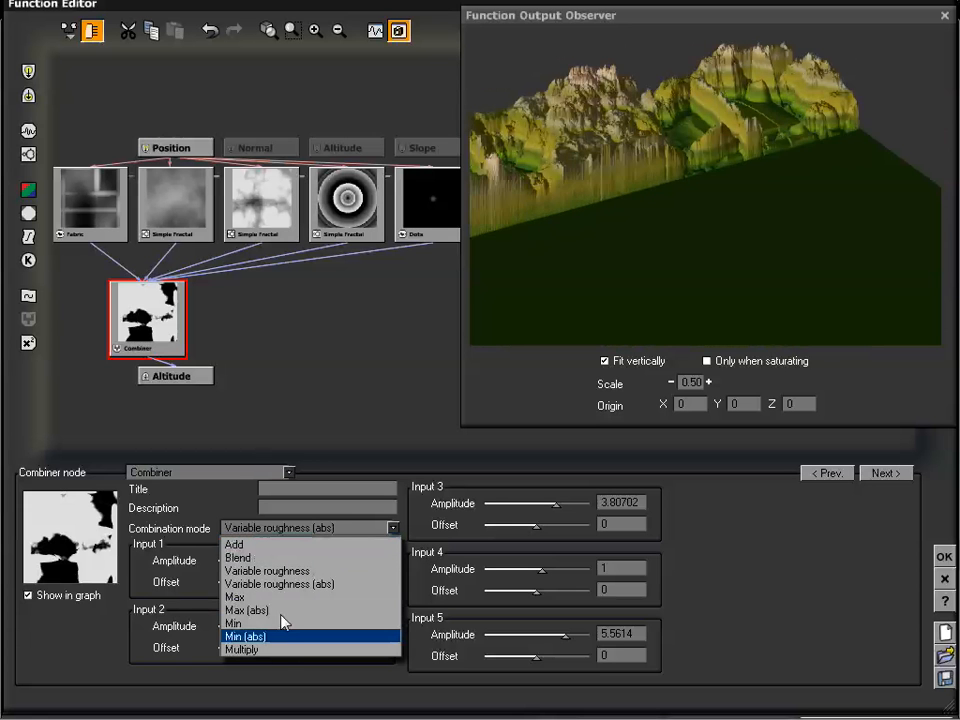
pyautogui.click(283, 650)
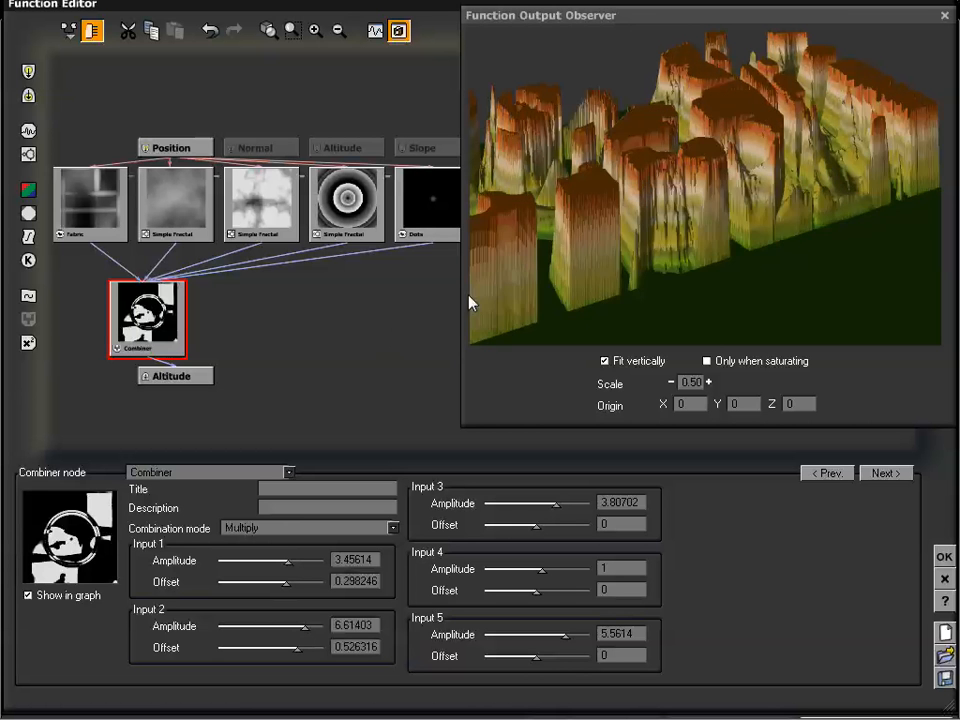
pyautogui.moveTo(627, 258); pyautogui.dragTo(705, 196)
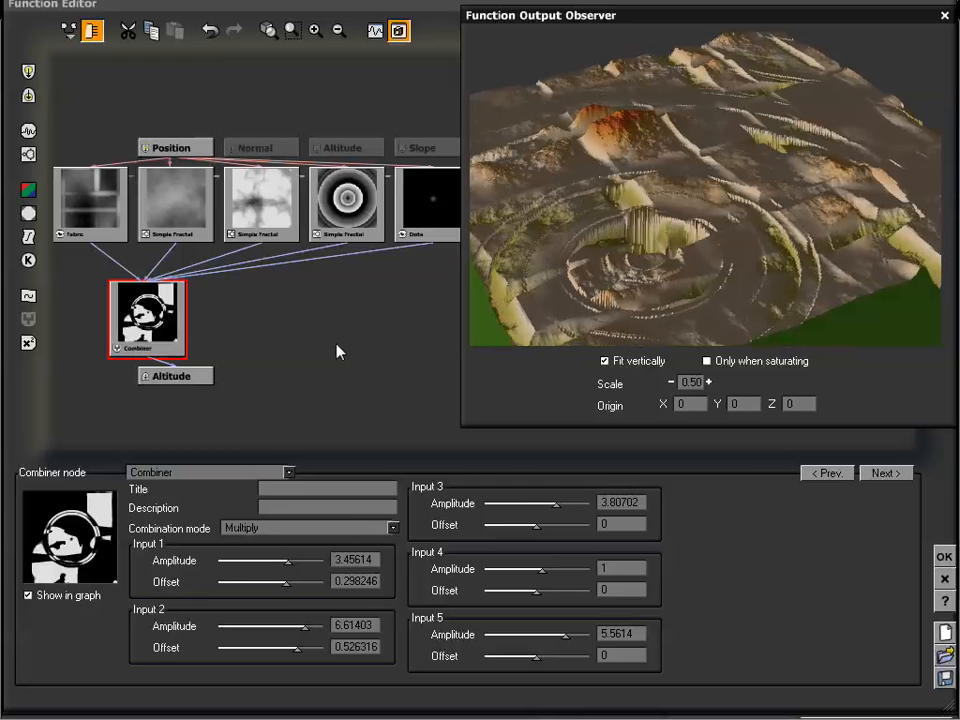
# Change the Combiner node's type to Color combiner and try out its input connector.
pyautogui.click(233, 476)
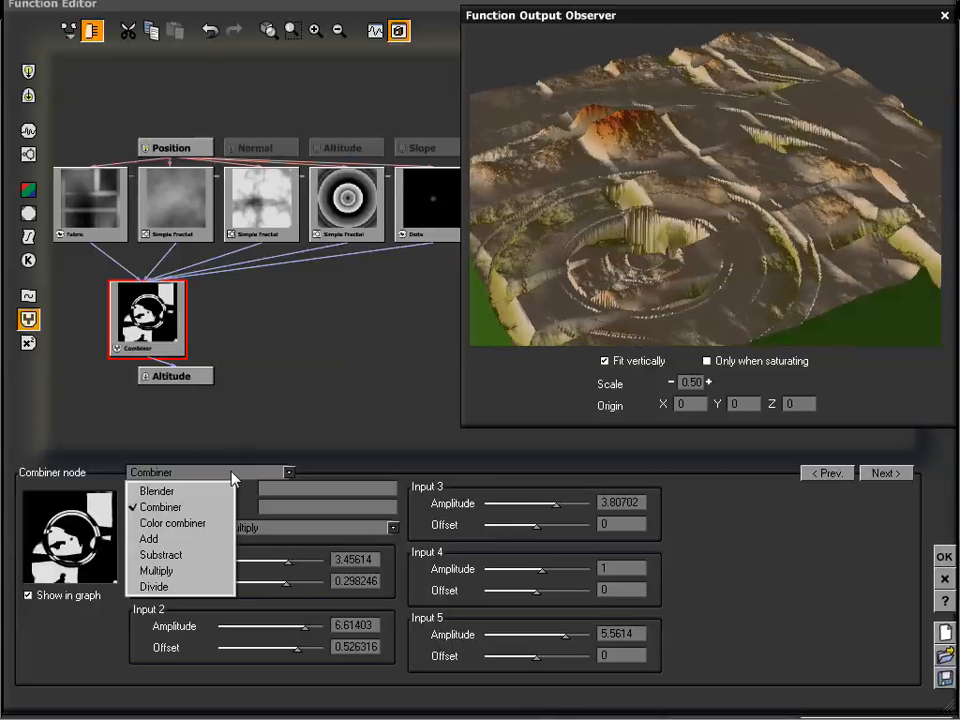
pyautogui.click(191, 526)
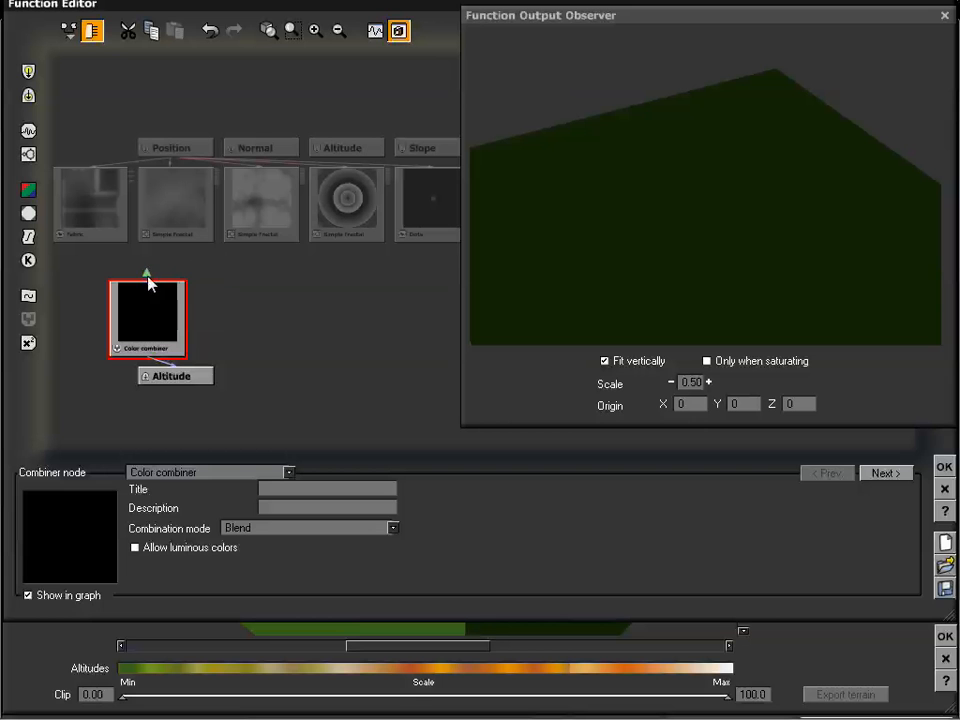
pyautogui.moveTo(155, 245); pyautogui.dragTo(131, 250)
pyautogui.moveTo(254, 293)
pyautogui.mouseDown()
pyautogui.moveTo(229, 321)
pyautogui.moveTo(270, 330)
pyautogui.moveTo(242, 329)
pyautogui.mouseUp()
pyautogui.moveTo(239, 333); pyautogui.dragTo(245, 326)
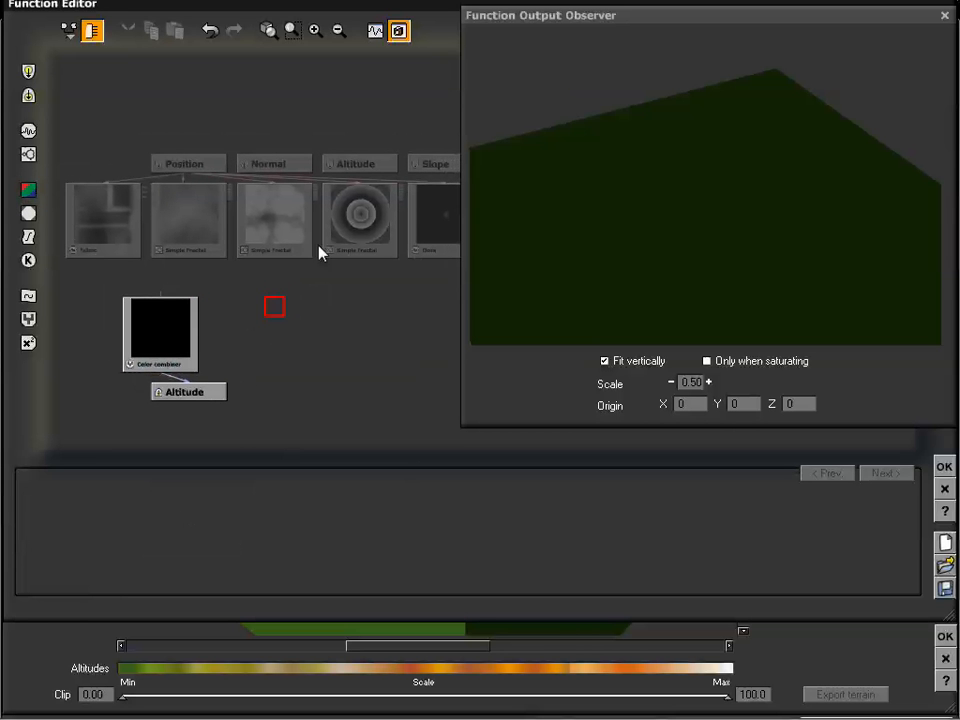
pyautogui.moveTo(426, 336); pyautogui.dragTo(407, 326)
# Change the Color combiner node's type to Add and check its input connector.
pyautogui.click(183, 320)
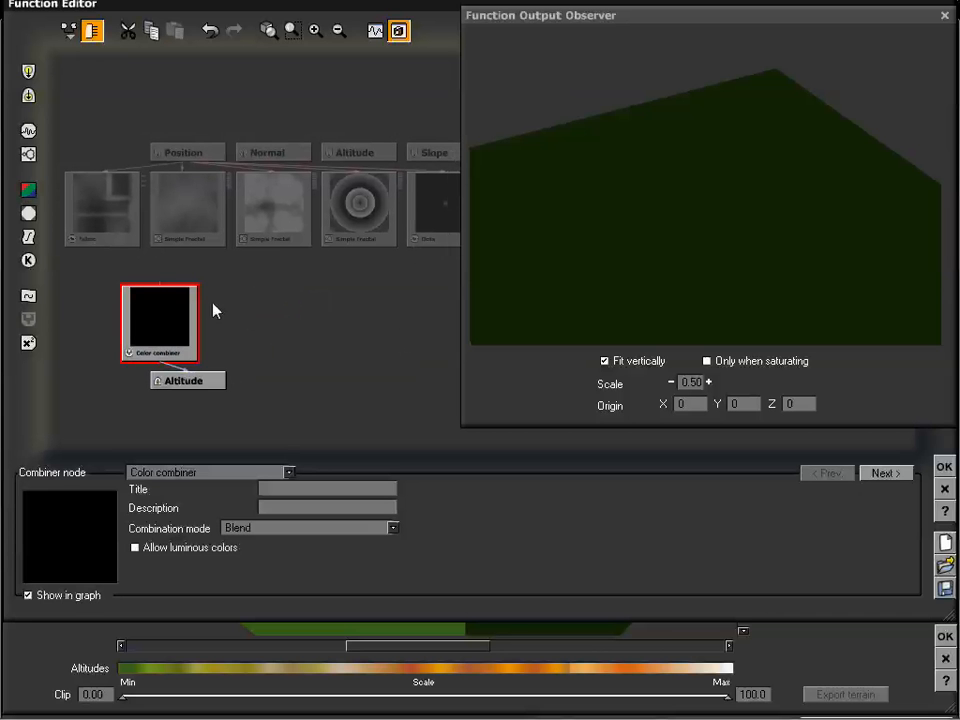
pyautogui.click(215, 479)
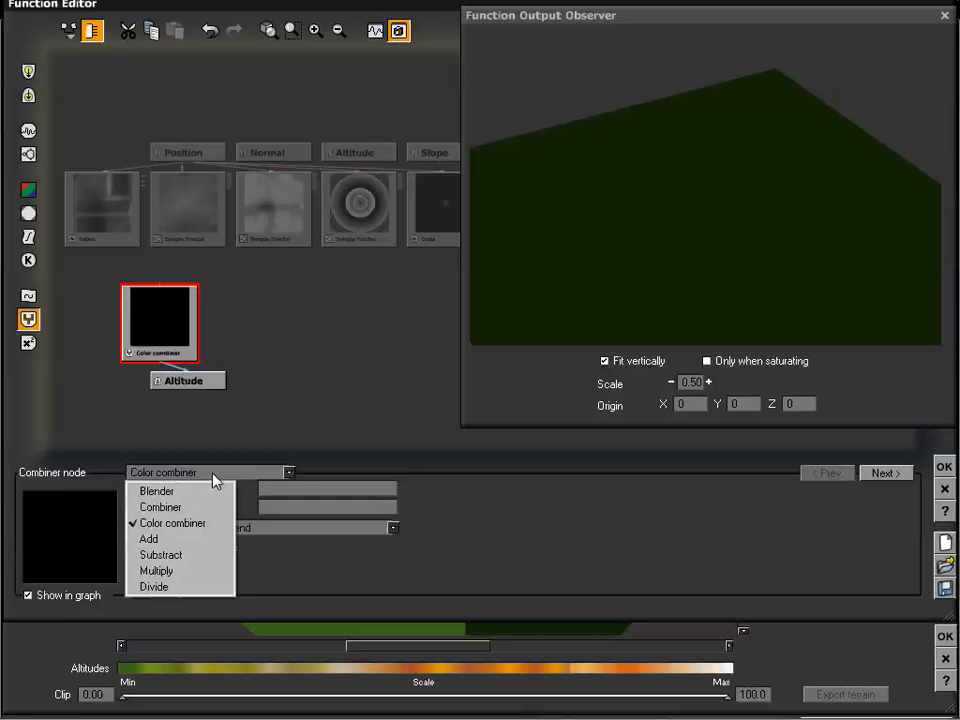
pyautogui.click(184, 540)
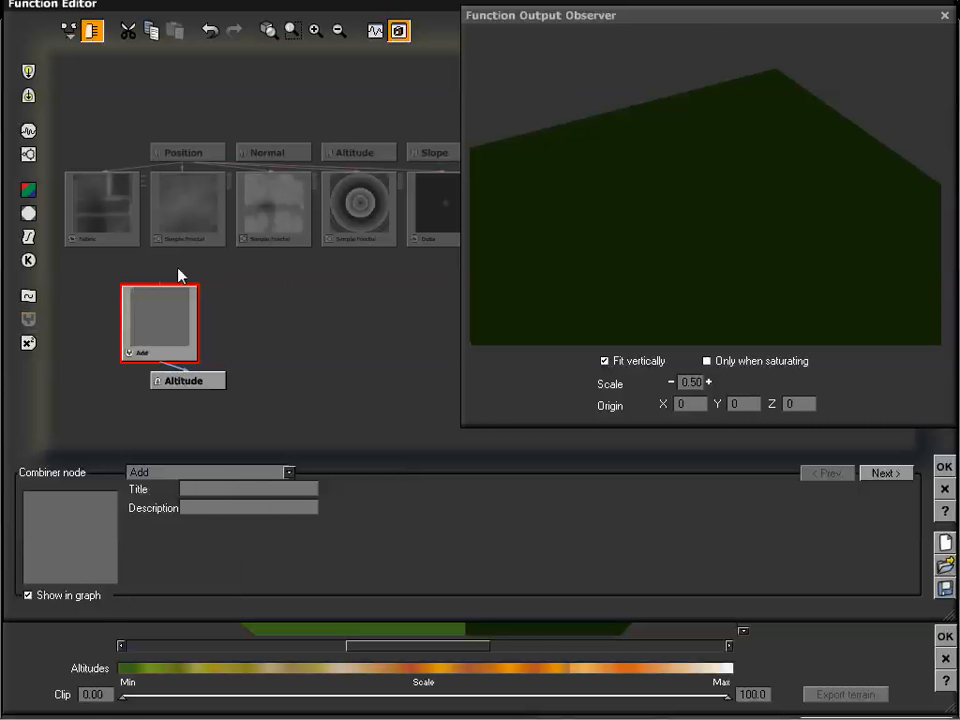
pyautogui.moveTo(162, 283)
pyautogui.mouseDown()
pyautogui.moveTo(112, 262)
pyautogui.moveTo(166, 295)
pyautogui.moveTo(216, 274)
pyautogui.moveTo(168, 292)
pyautogui.mouseUp()
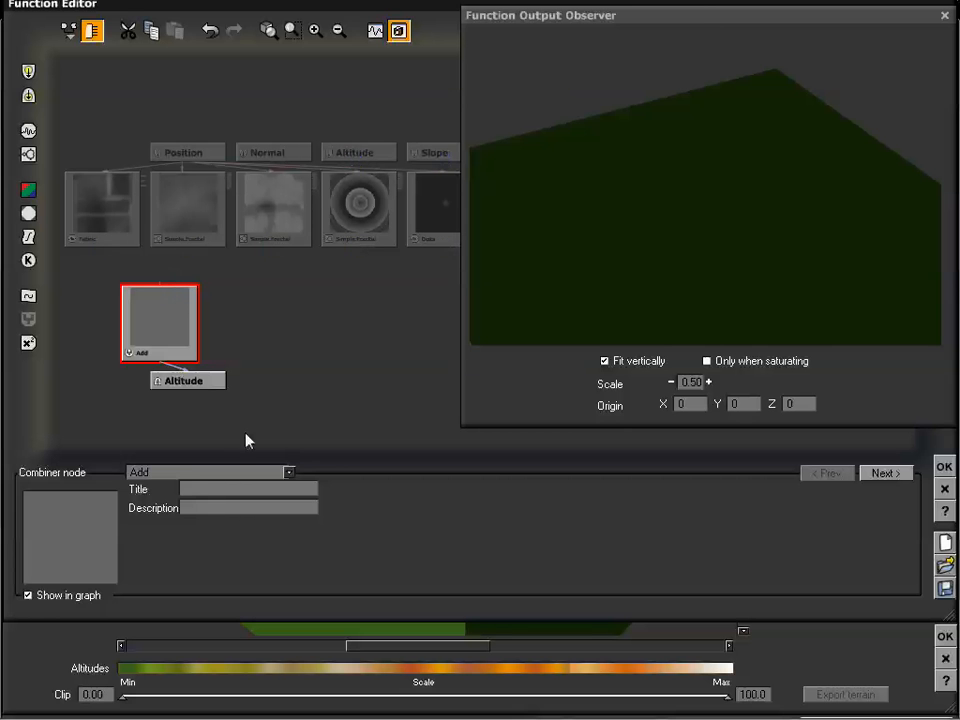
# Change the Add node's type to Multiply and connect the Fabric, Voronoi Simple Fractal and Dots nodes to its inputs.
pyautogui.click(172, 476)
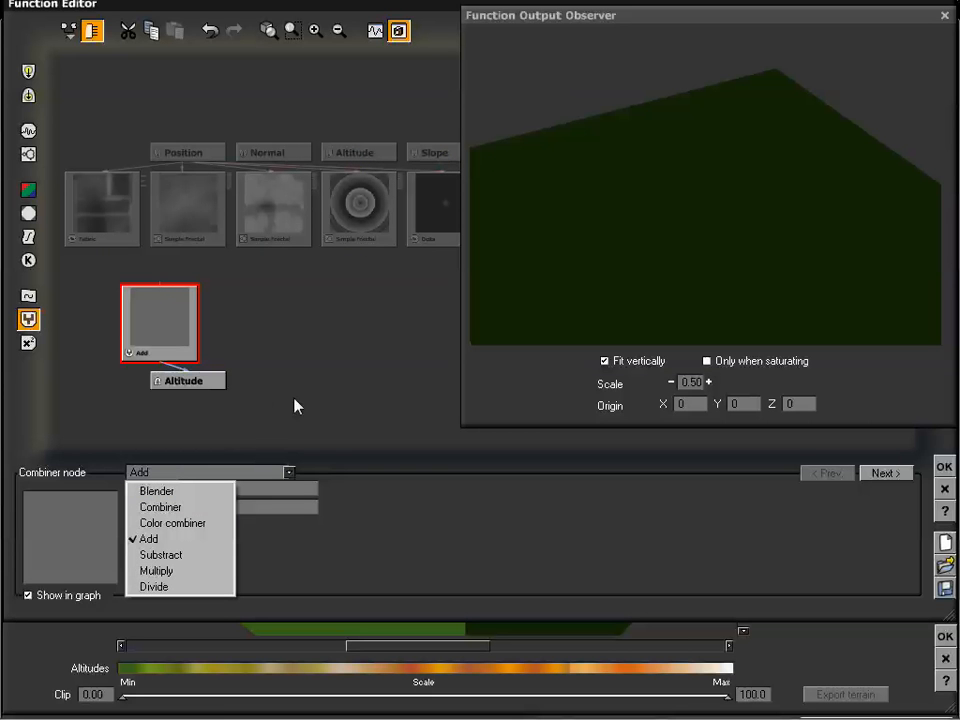
pyautogui.click(178, 572)
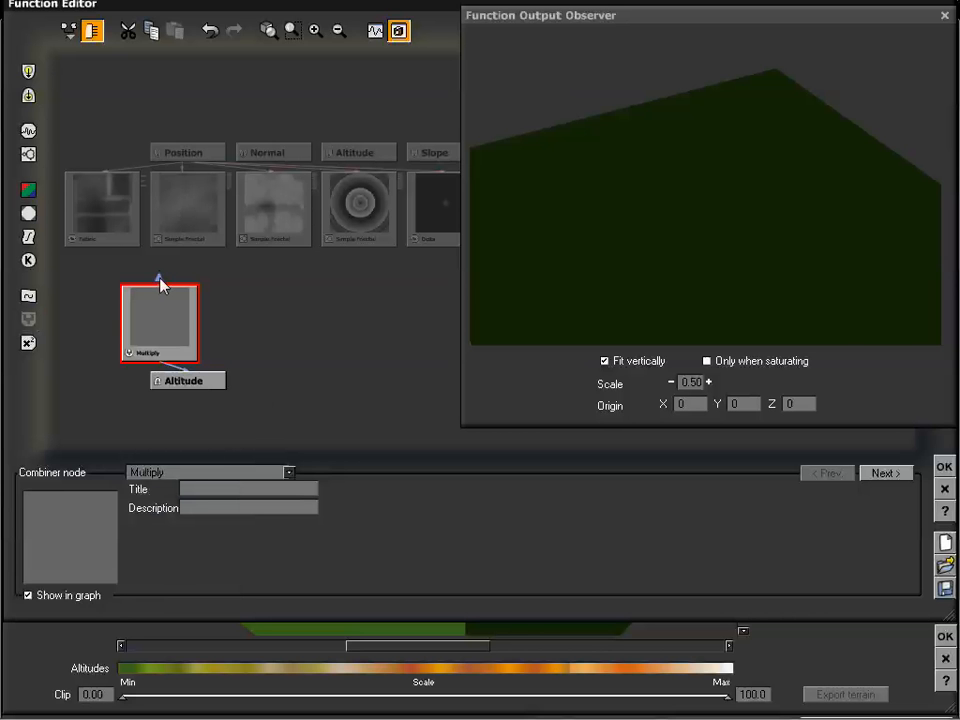
pyautogui.moveTo(158, 284); pyautogui.dragTo(102, 246)
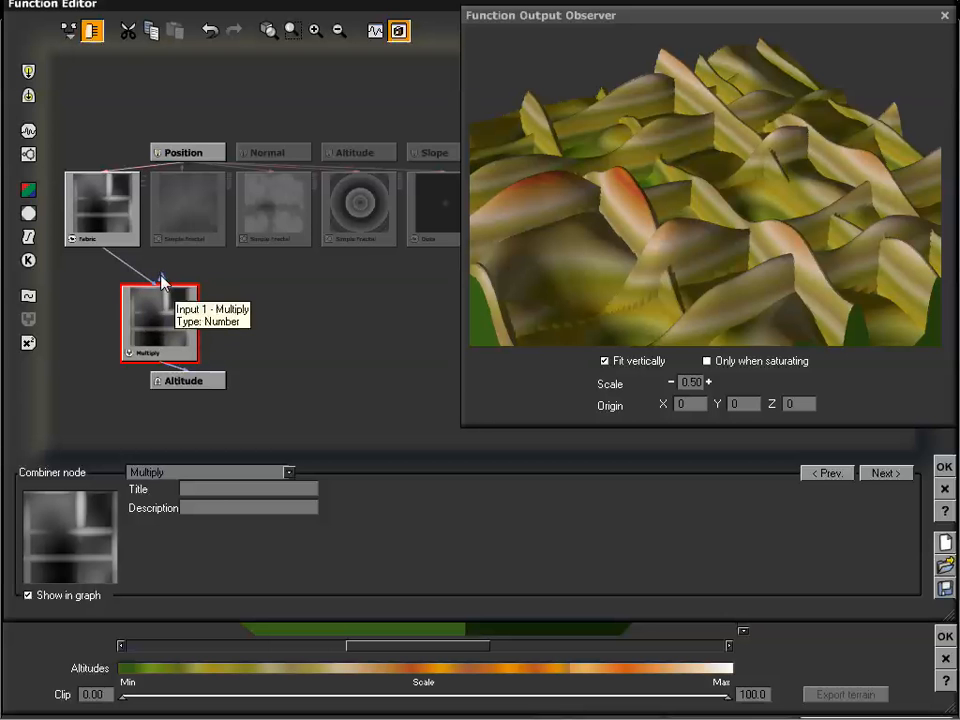
pyautogui.moveTo(165, 276); pyautogui.dragTo(273, 246)
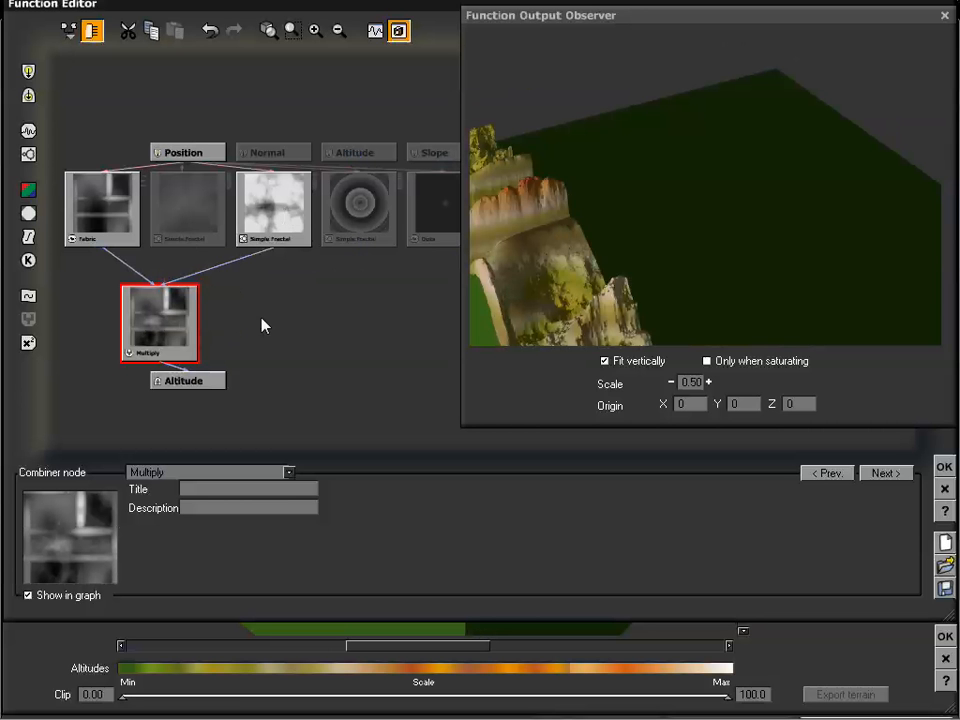
pyautogui.moveTo(315, 335); pyautogui.dragTo(270, 336)
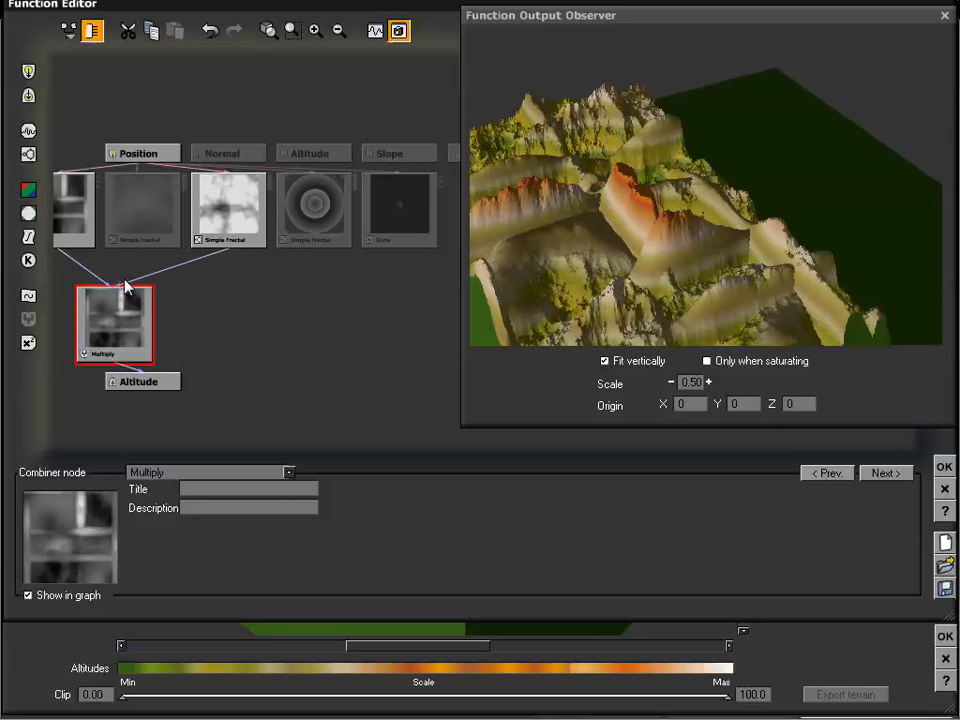
pyautogui.moveTo(126, 283); pyautogui.dragTo(400, 249)
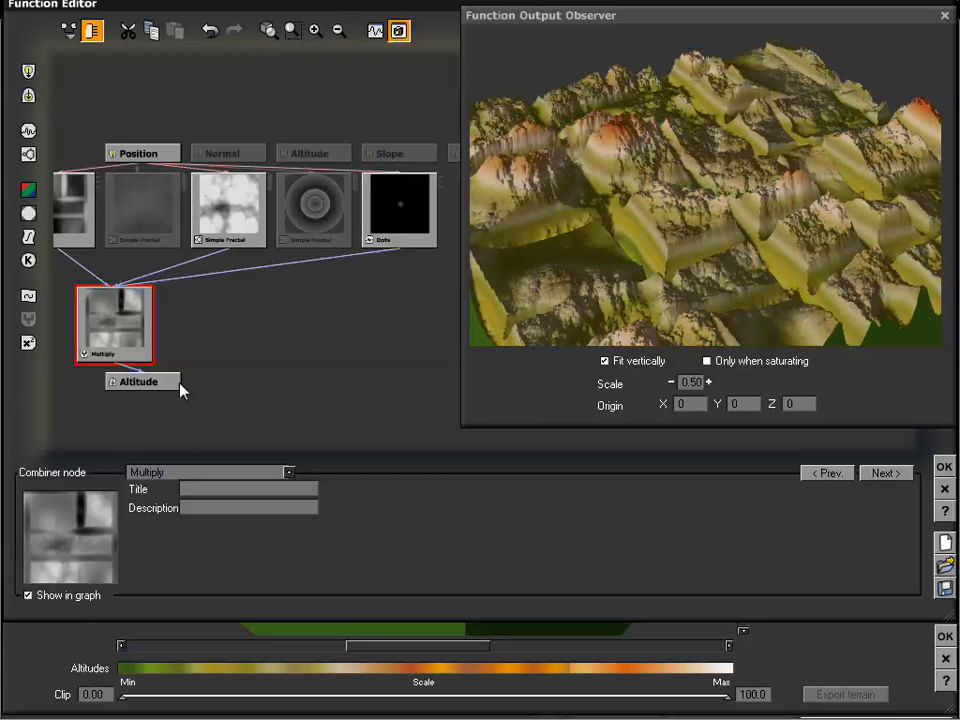
# Move the Position input and the row of pattern and fractal nodes upward, leaving more room above the Multiply node.
pyautogui.moveTo(251, 354)
pyautogui.mouseDown()
pyautogui.moveTo(268, 371)
pyautogui.moveTo(267, 363)
pyautogui.mouseUp()
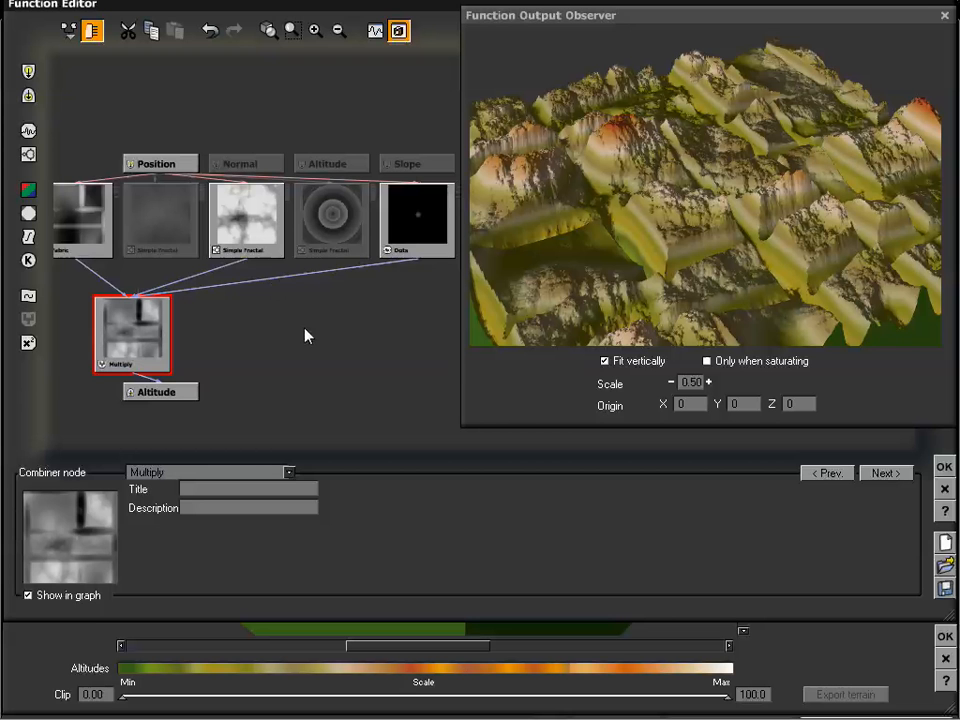
pyautogui.moveTo(304, 334); pyautogui.dragTo(367, 333)
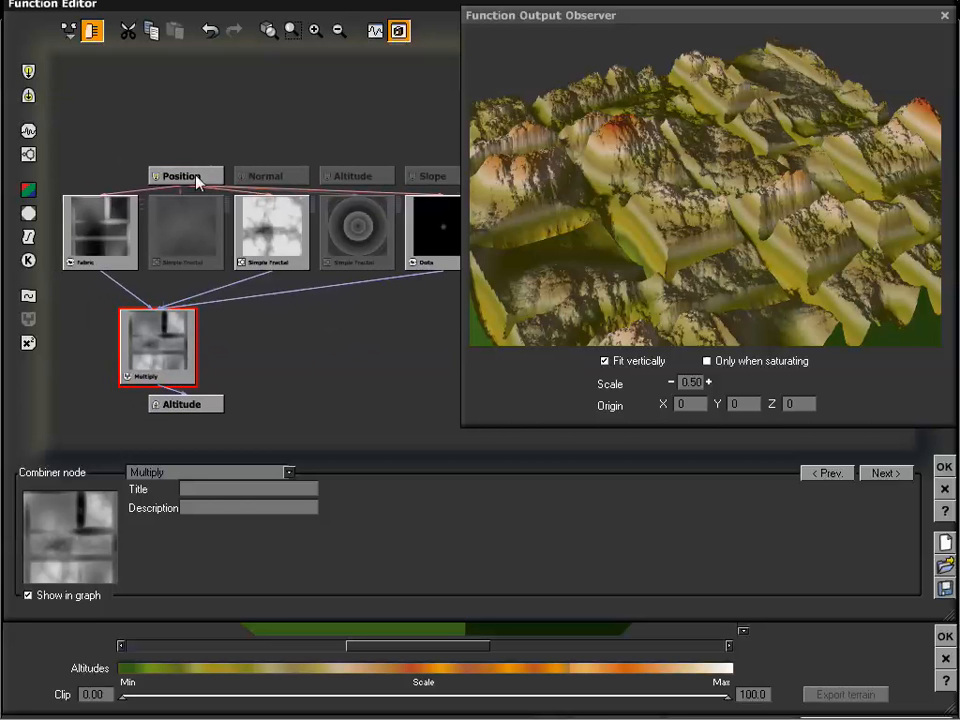
pyautogui.moveTo(197, 180); pyautogui.dragTo(195, 100)
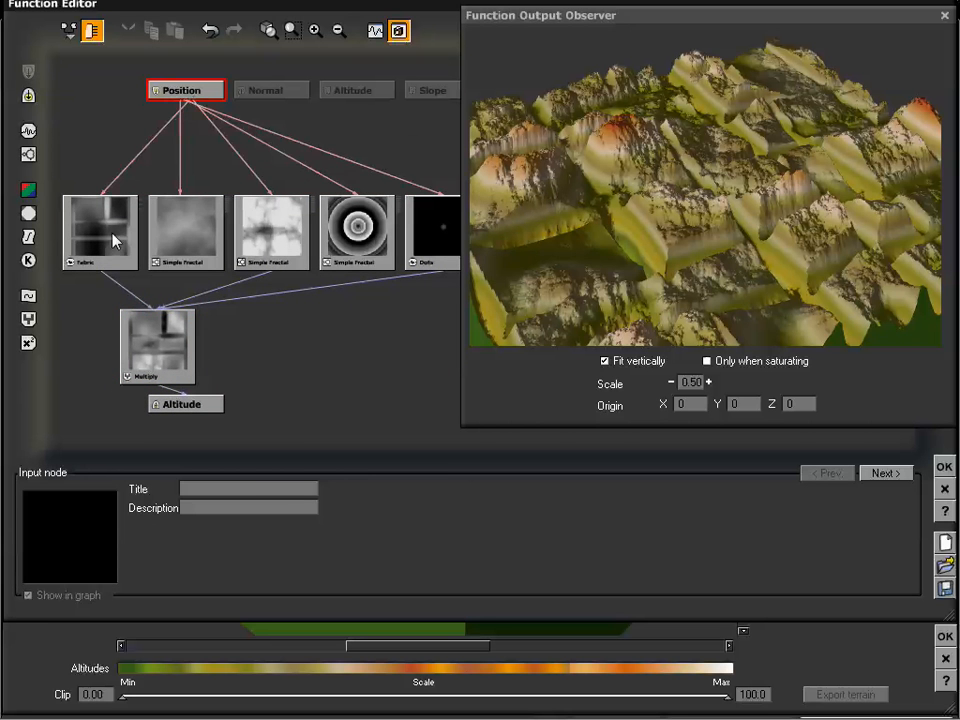
pyautogui.moveTo(113, 240); pyautogui.dragTo(113, 182)
pyautogui.moveTo(197, 213); pyautogui.dragTo(196, 156)
pyautogui.click(292, 203)
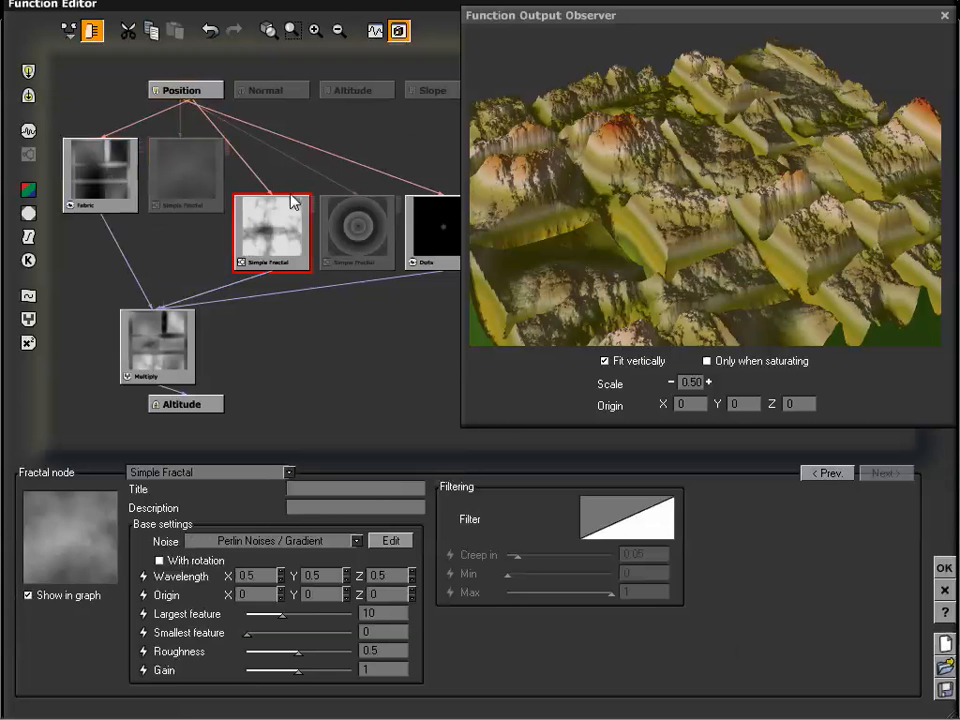
pyautogui.moveTo(292, 203); pyautogui.dragTo(291, 145)
pyautogui.moveTo(378, 253); pyautogui.dragTo(378, 195)
pyautogui.moveTo(444, 248); pyautogui.dragTo(441, 190)
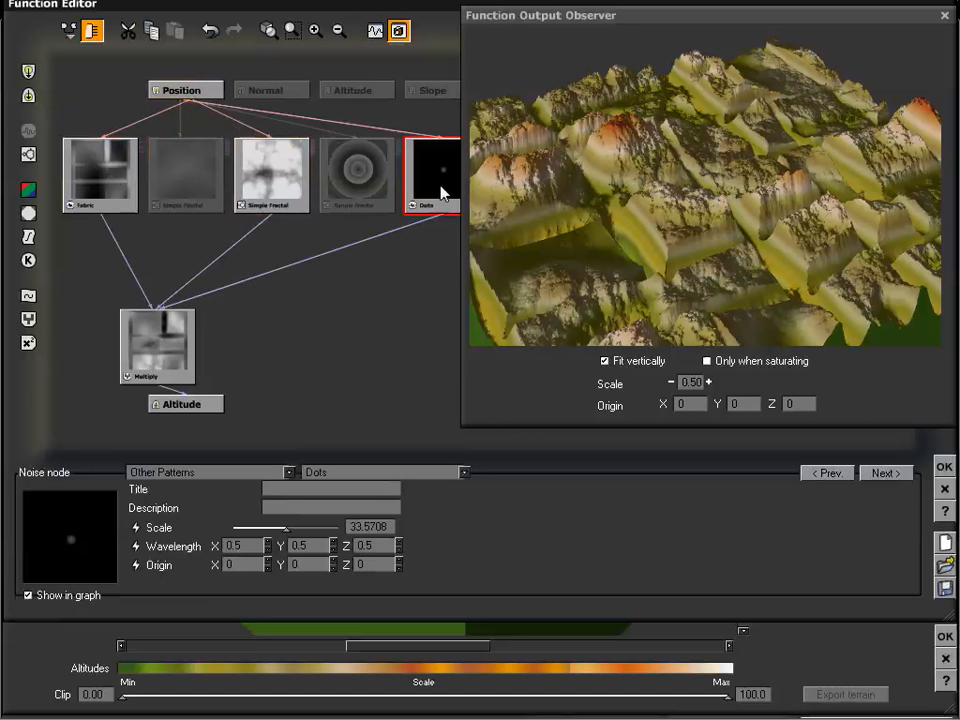
# Delete the two Simple Fractal nodes that are not connected to the Multiply node.
pyautogui.click(197, 195)
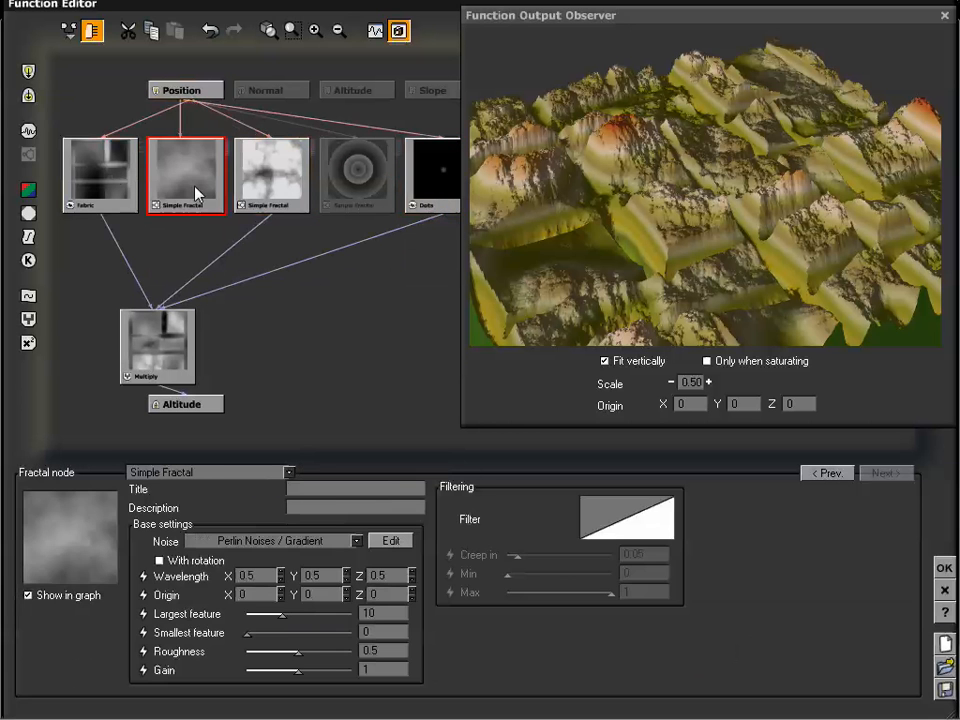
pyautogui.press('Delete')
pyautogui.click(347, 168)
pyautogui.press('Delete')
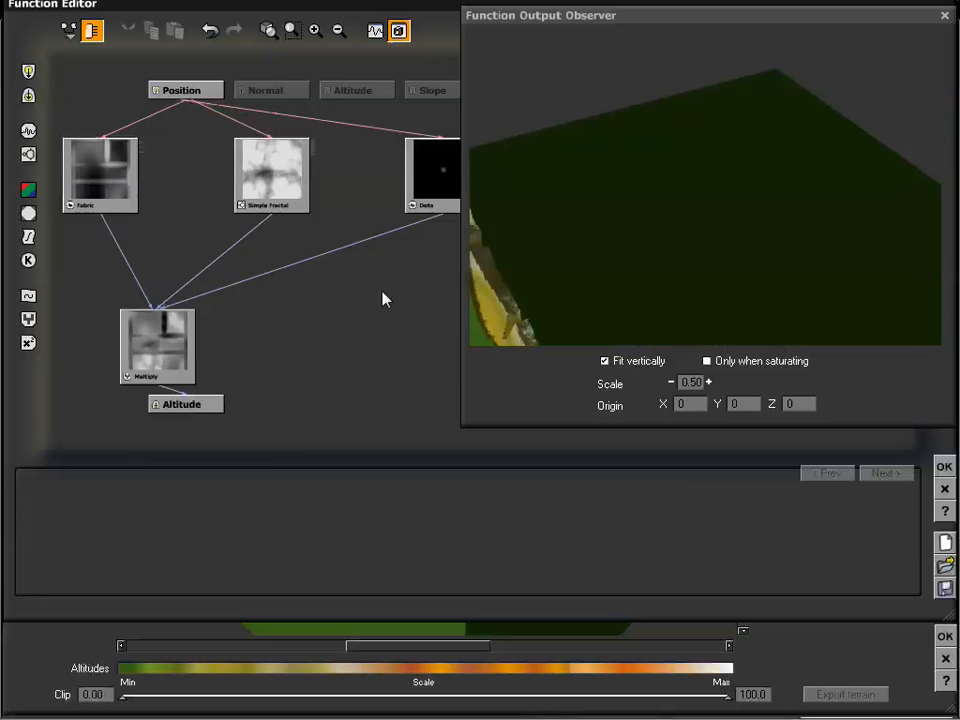
# Move the remaining Simple Fractal and Dots nodes over beside the Fabric node to close the gaps in the row.
pyautogui.moveTo(382, 299)
pyautogui.mouseDown()
pyautogui.moveTo(266, 298)
pyautogui.moveTo(424, 294)
pyautogui.moveTo(388, 305)
pyautogui.mouseUp()
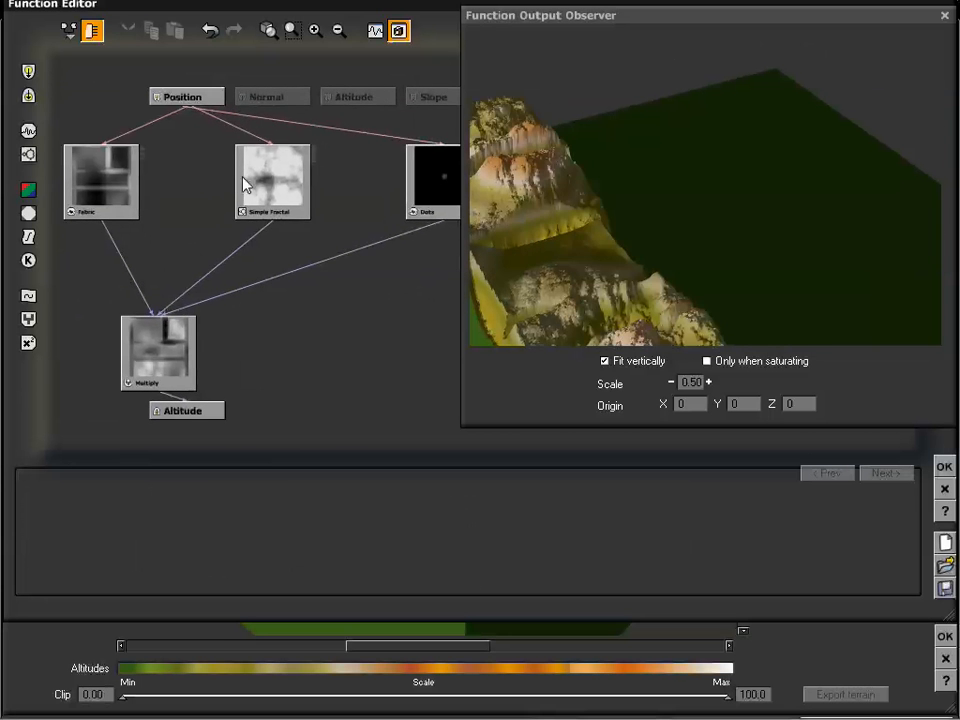
pyautogui.moveTo(245, 185); pyautogui.dragTo(192, 181)
pyautogui.moveTo(428, 171); pyautogui.dragTo(280, 183)
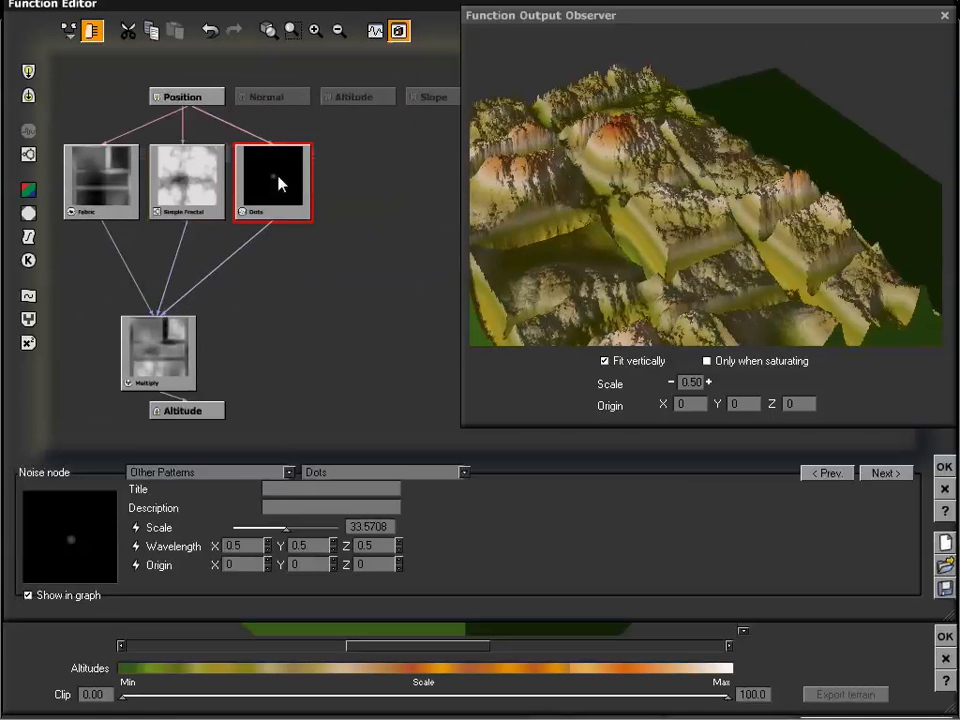
pyautogui.moveTo(278, 308); pyautogui.dragTo(334, 309)
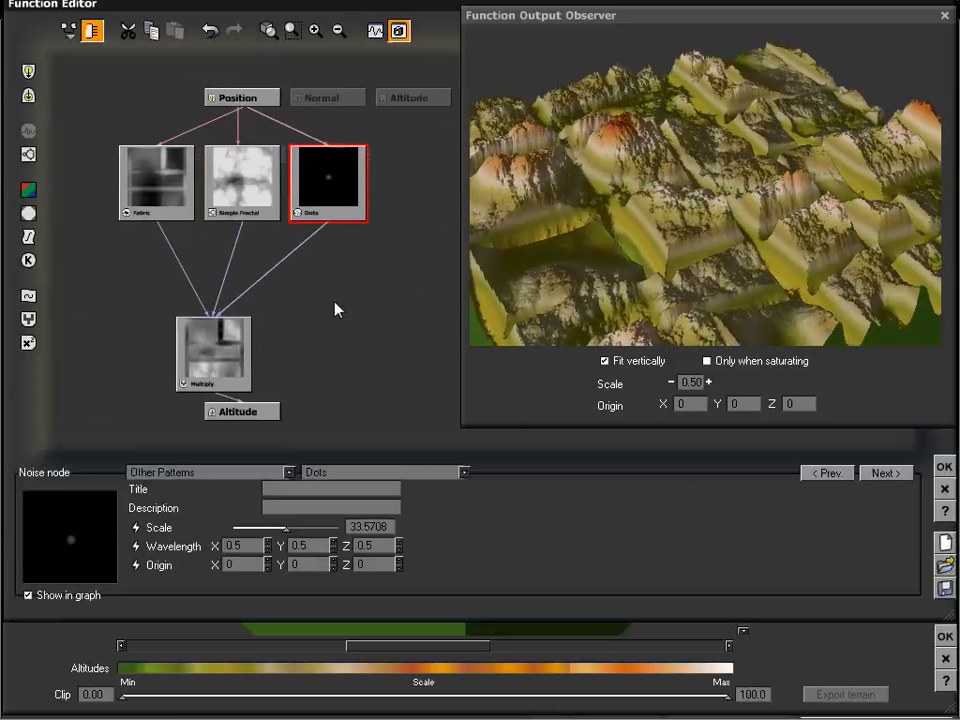
# Insert a Filter node between Simple Fractal and Multiply, and lower its profile's end keypoint at X 1 to Y about -0.03.
pyautogui.click(231, 255)
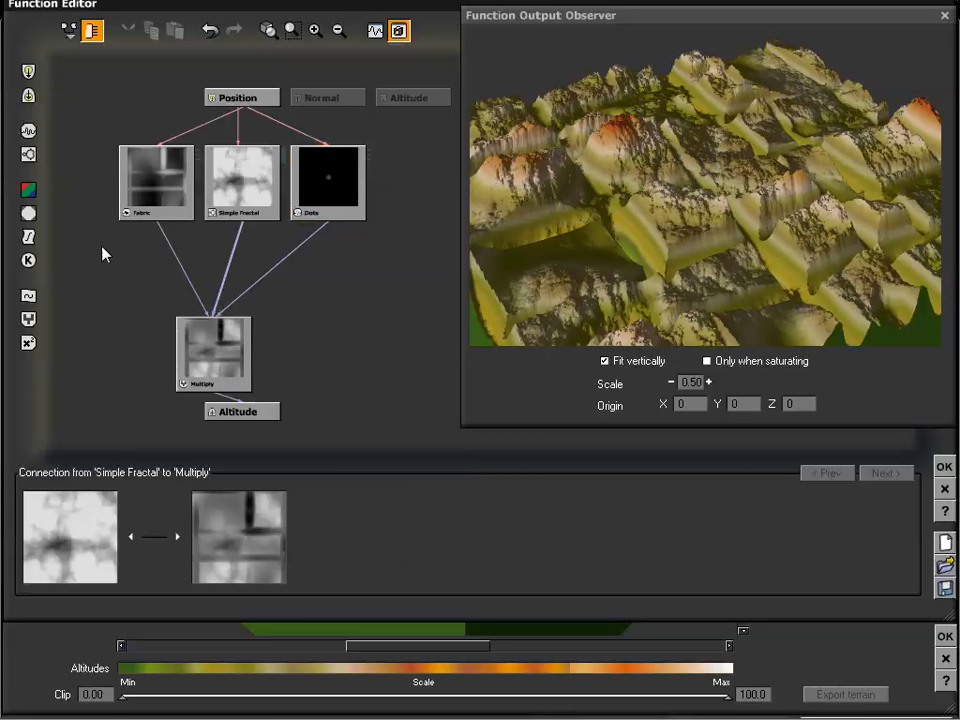
pyautogui.click(28, 238)
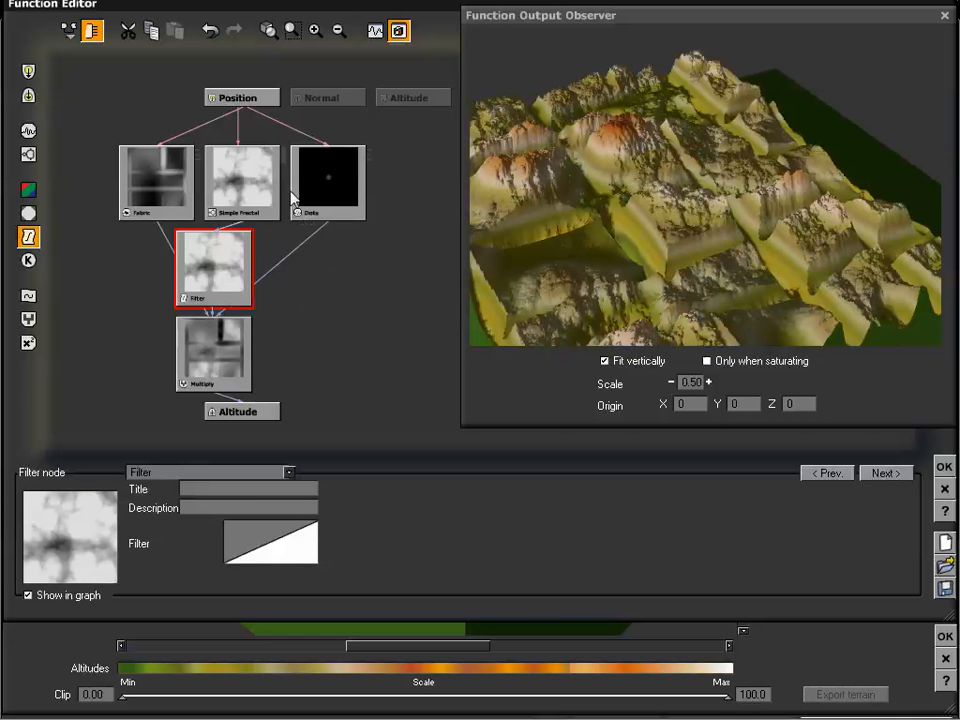
pyautogui.rightClick(276, 545)
pyautogui.click(300, 549)
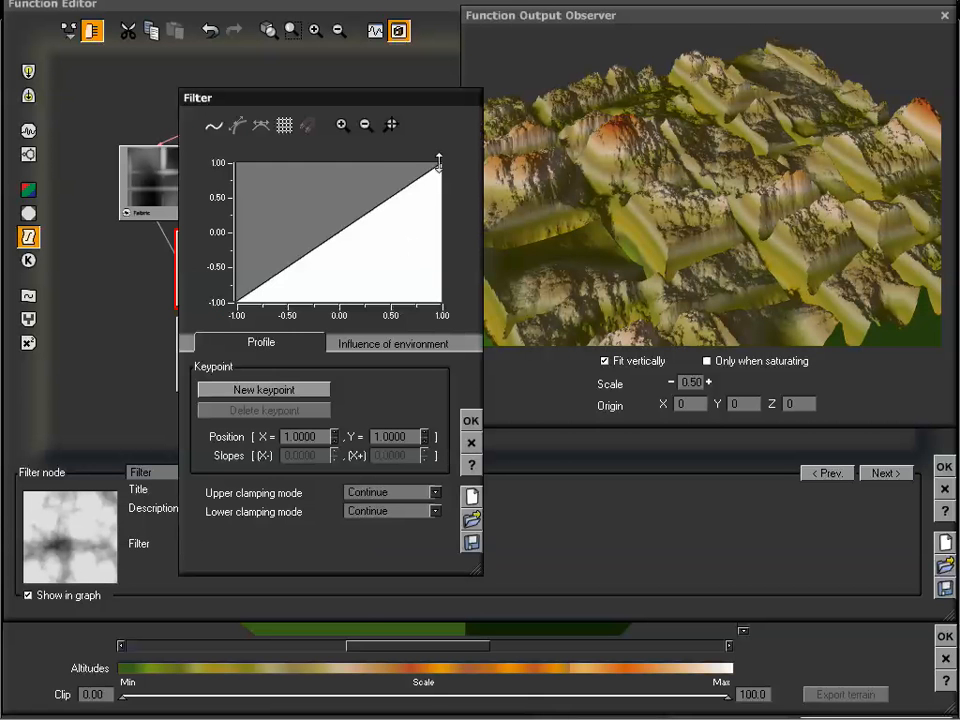
pyautogui.moveTo(438, 162); pyautogui.dragTo(441, 208)
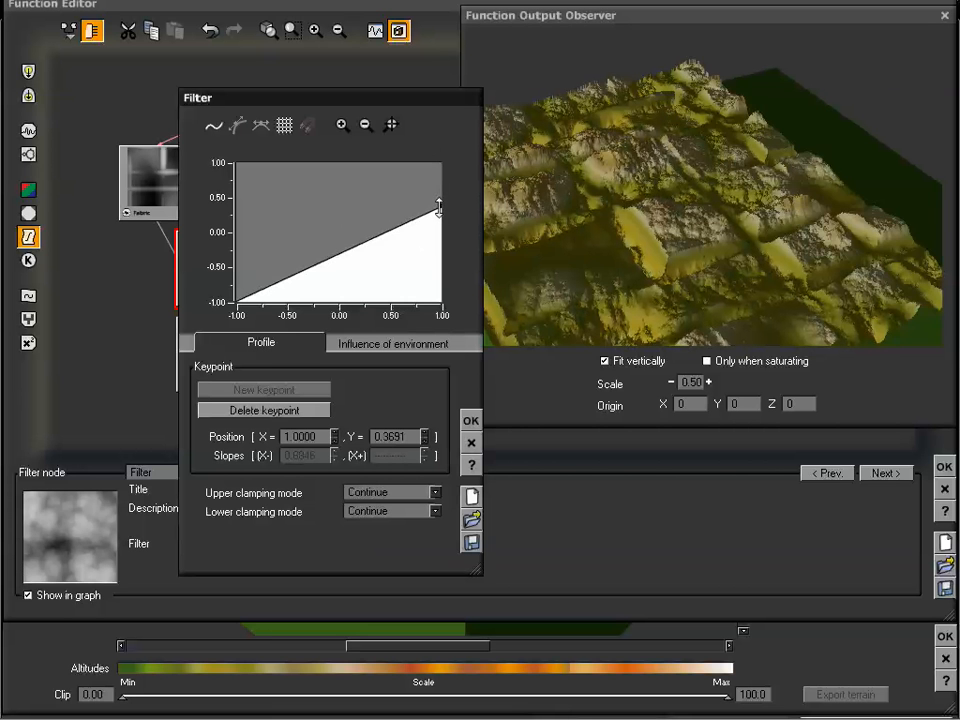
pyautogui.moveTo(439, 208); pyautogui.dragTo(445, 234)
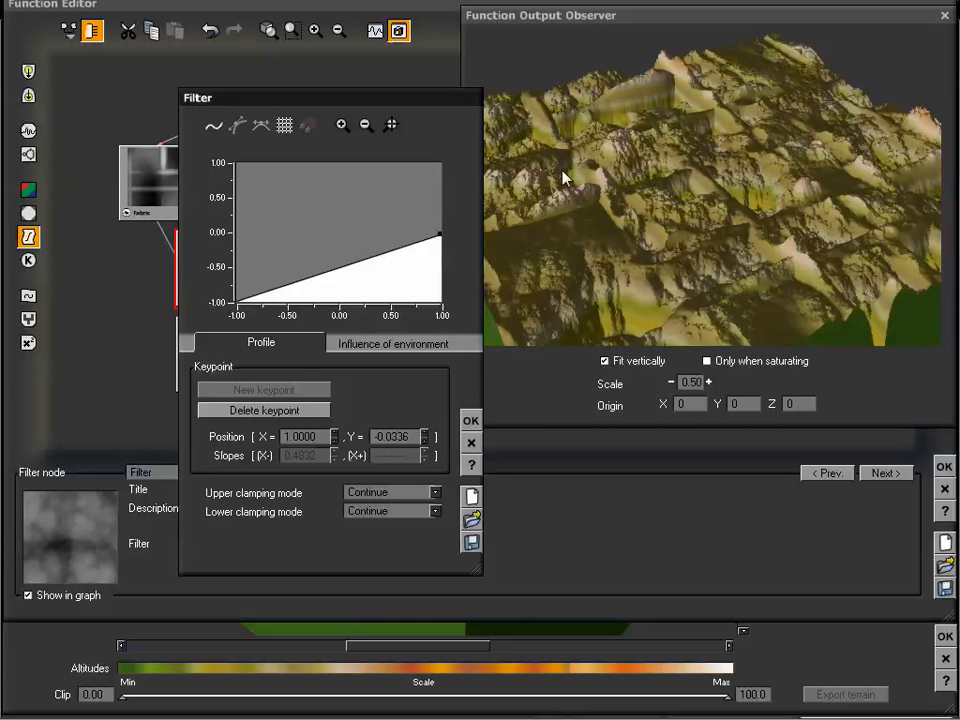
# Smooth the filter profile and add a keypoint at about X 0.16, Y -0.29 with slopes of about -1.93 and -2.10.
pyautogui.click(338, 245)
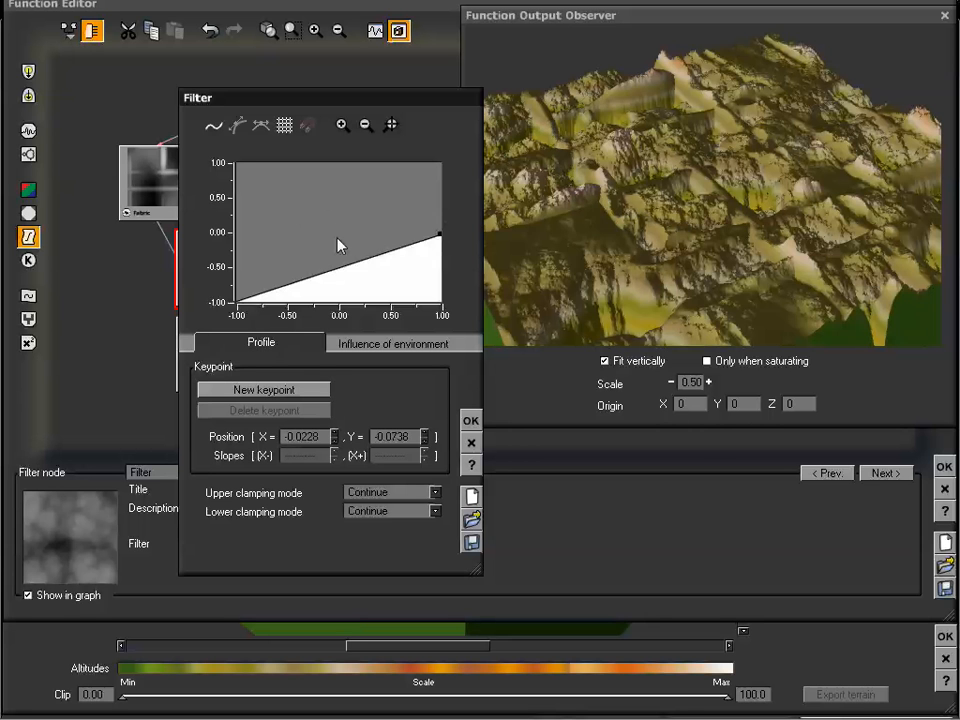
pyautogui.click(213, 125)
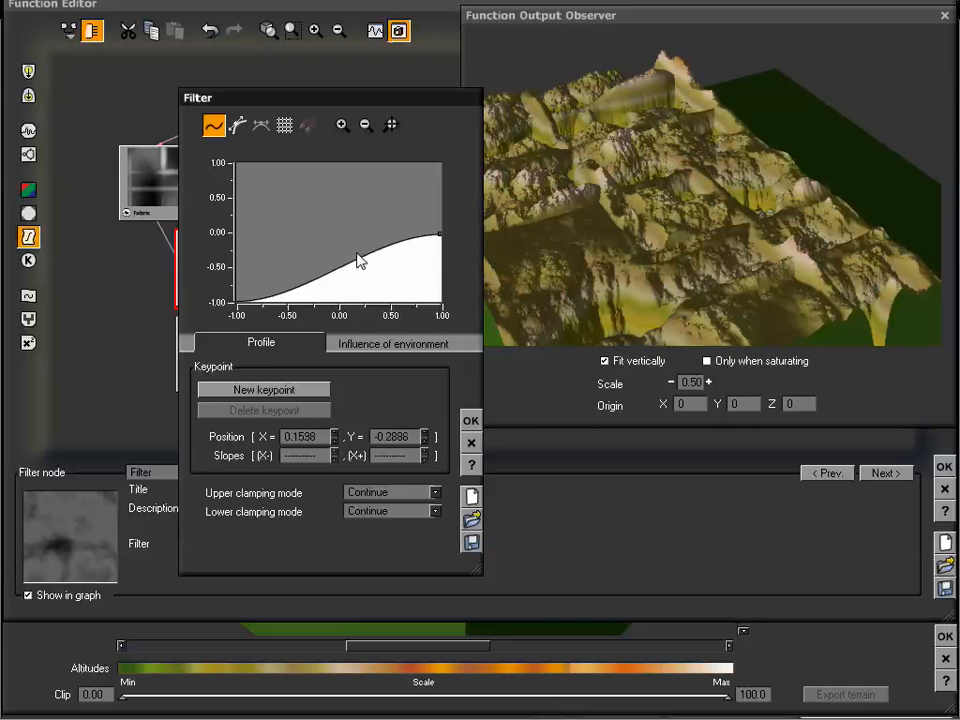
pyautogui.click(212, 128)
pyautogui.click(264, 390)
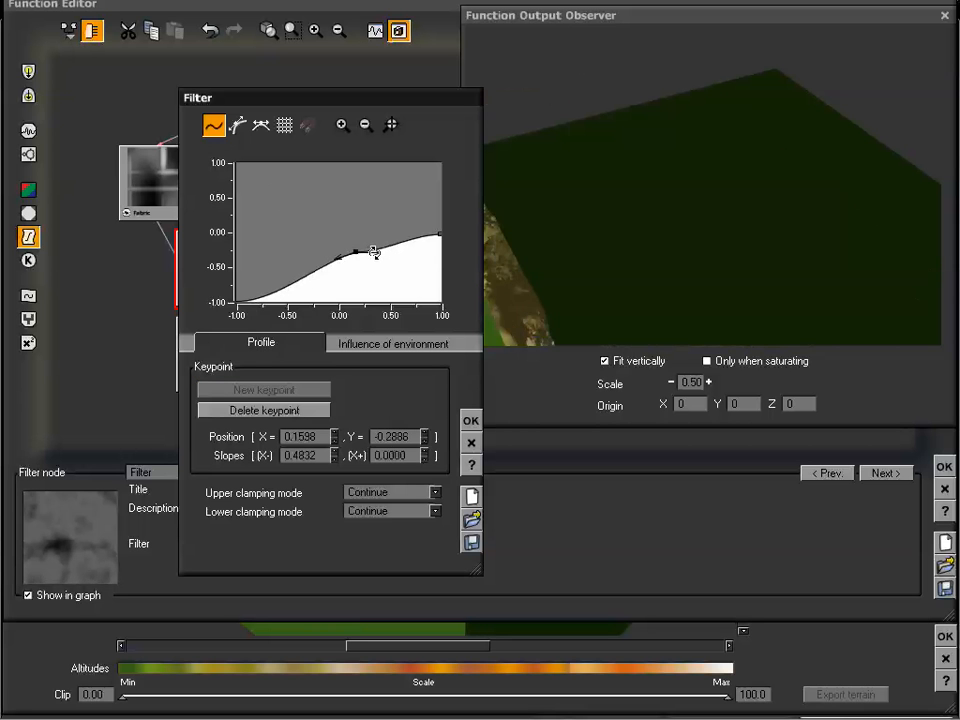
pyautogui.moveTo(374, 252); pyautogui.dragTo(344, 238)
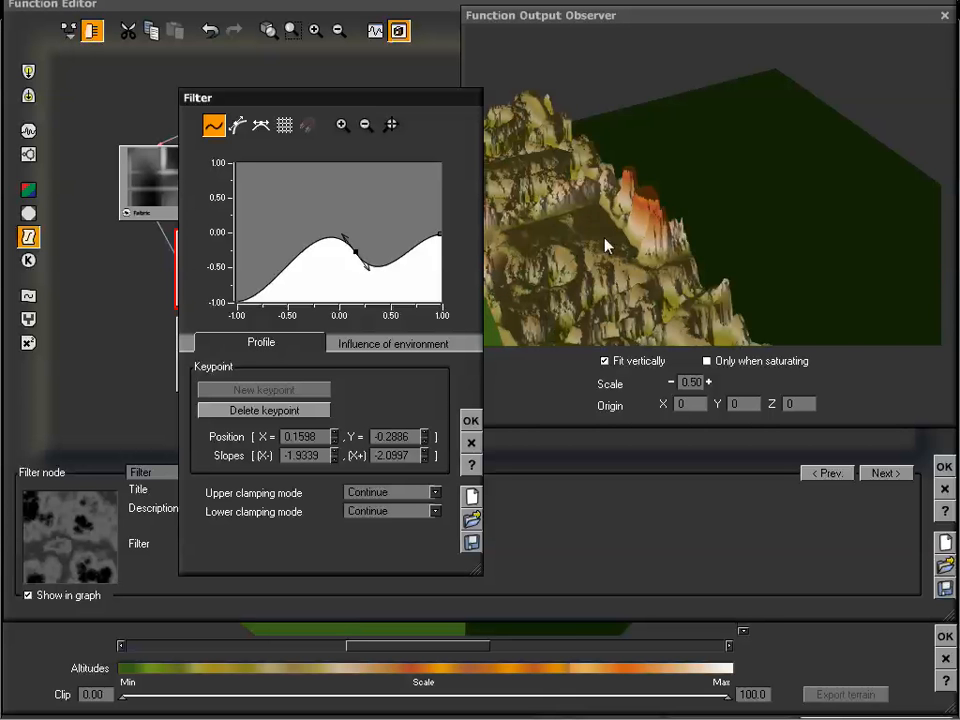
pyautogui.moveTo(630, 263); pyautogui.dragTo(714, 172)
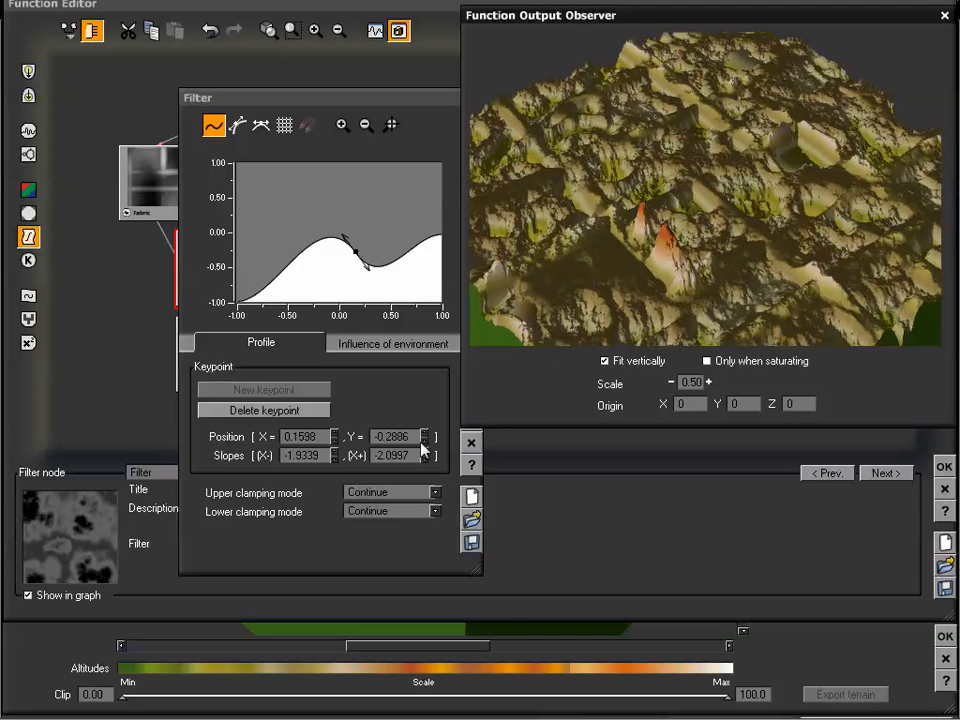
pyautogui.click(471, 442)
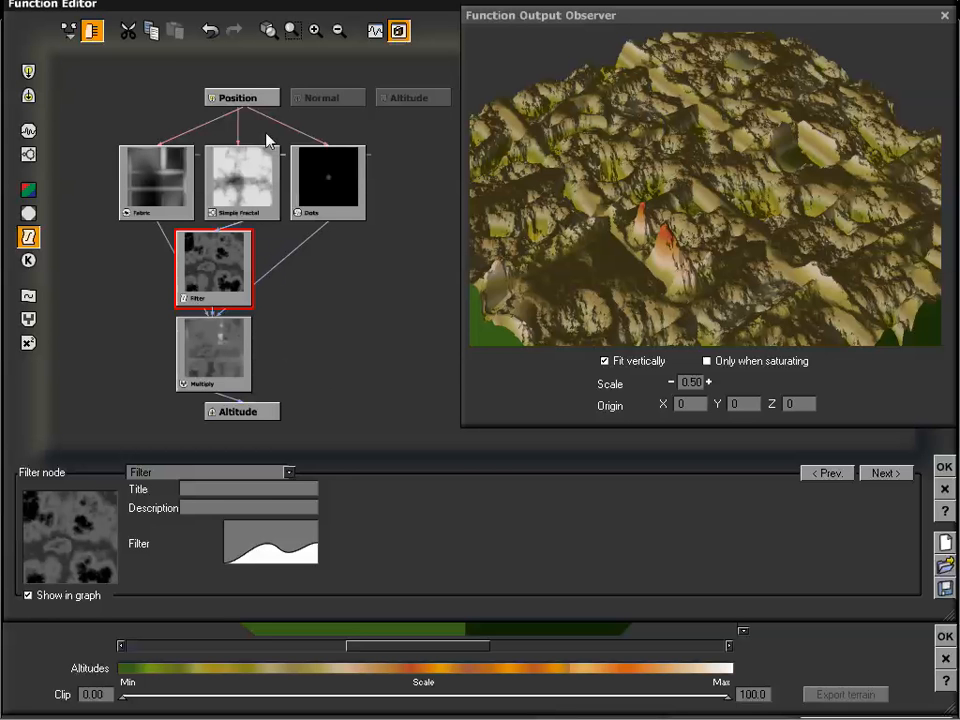
# Align the Filter node directly beneath the Simple Fractal node in the graph.
pyautogui.click(255, 168)
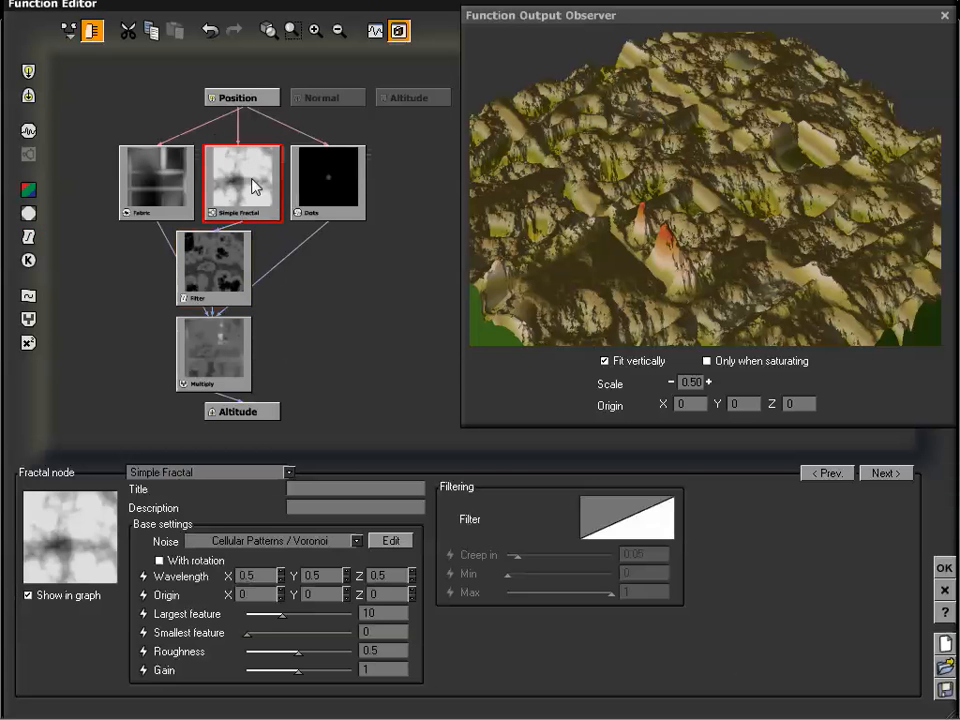
pyautogui.moveTo(215, 290); pyautogui.dragTo(243, 290)
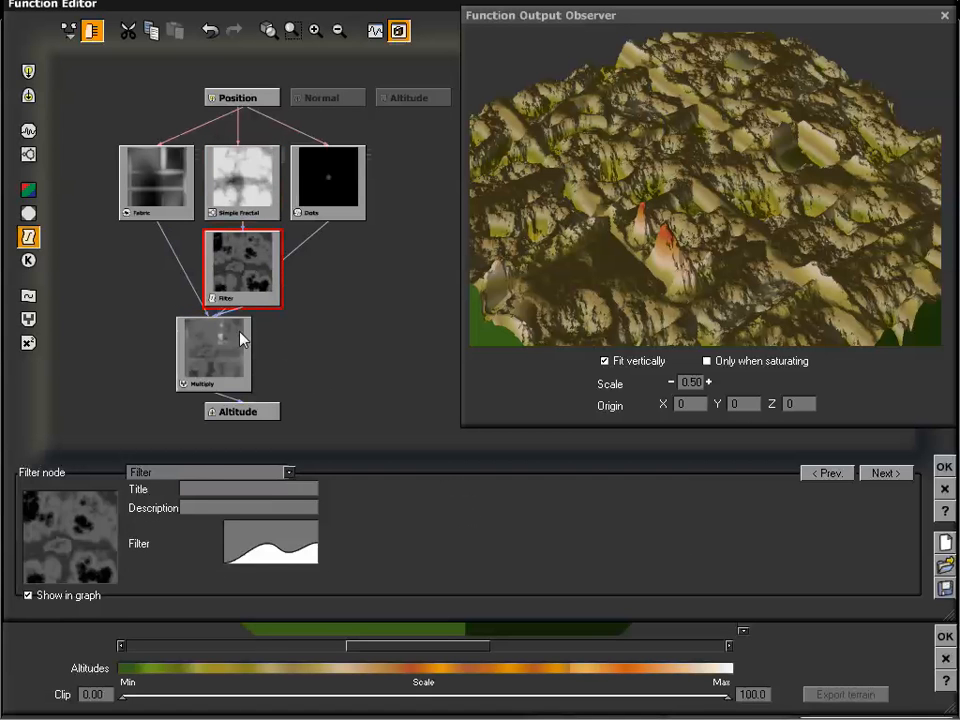
# Align the Multiply node beneath Filter and shift the Position, Fabric, Simple Fractal, Dots, Filter and Multiply nodes upward, leaving space above Altitude.
pyautogui.moveTo(236, 349); pyautogui.dragTo(261, 350)
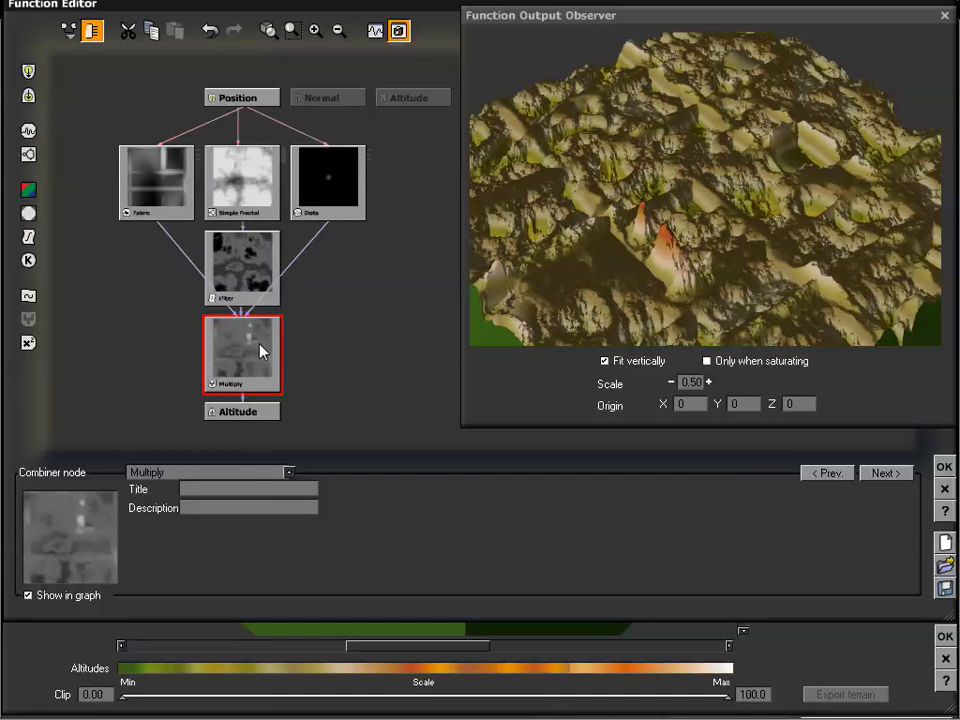
pyautogui.click(258, 412)
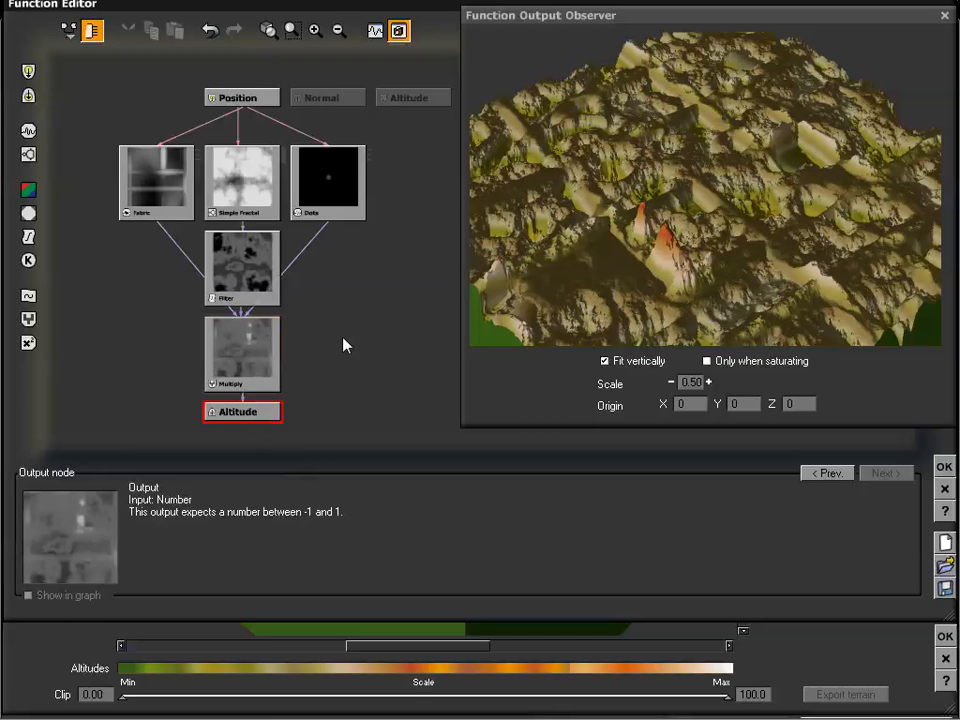
pyautogui.moveTo(343, 338); pyautogui.dragTo(344, 363)
pyautogui.click(234, 119)
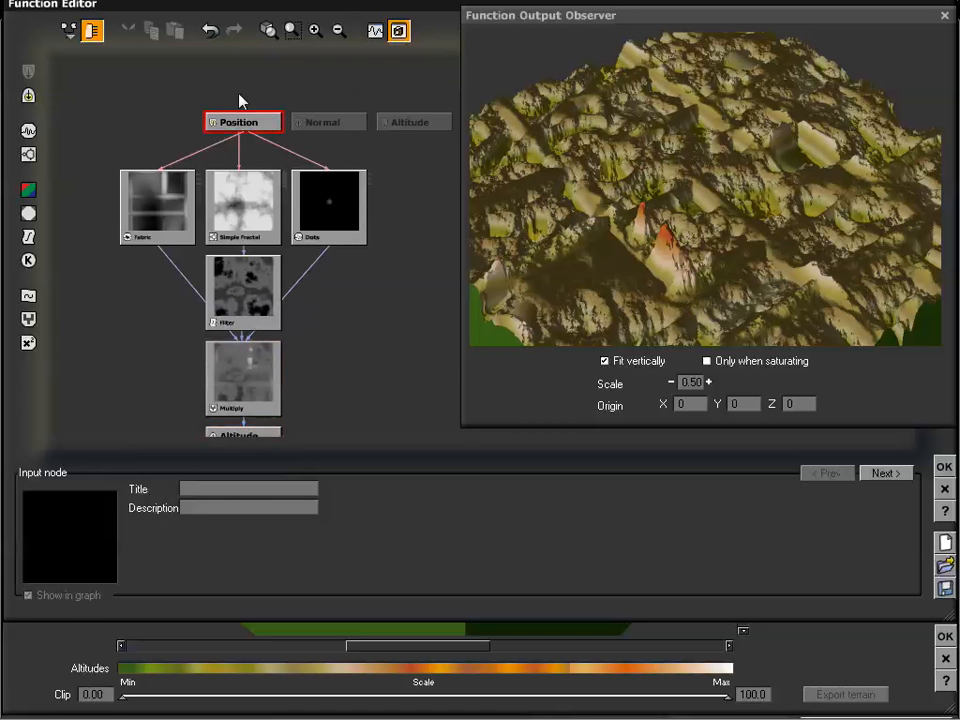
pyautogui.moveTo(240, 101); pyautogui.dragTo(240, 62)
pyautogui.moveTo(161, 214); pyautogui.dragTo(165, 146)
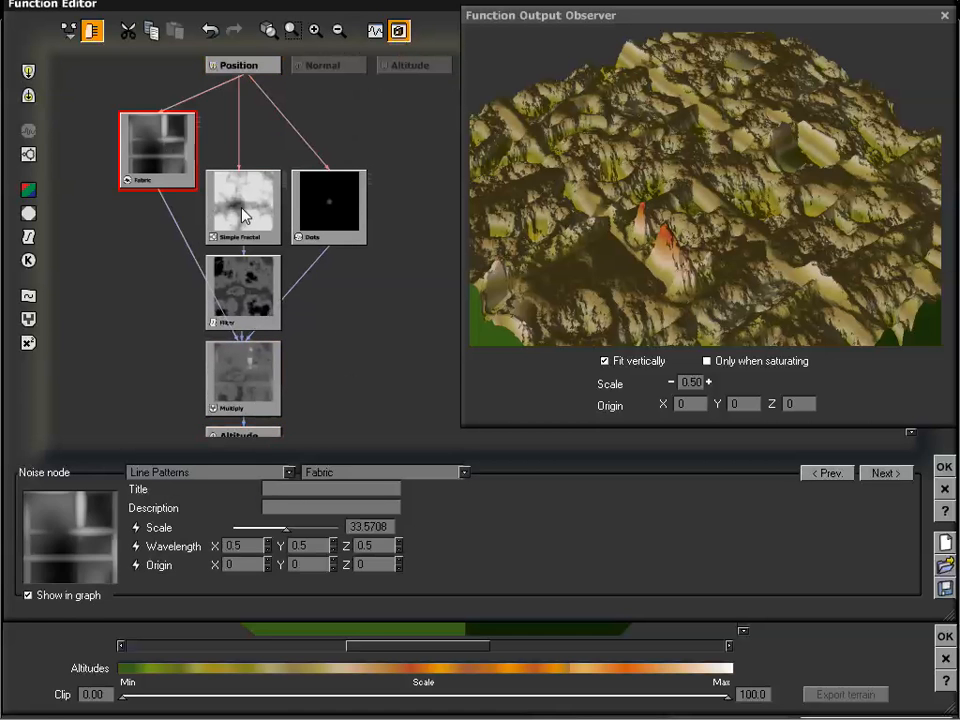
pyautogui.moveTo(245, 215); pyautogui.dragTo(245, 157)
pyautogui.moveTo(330, 210); pyautogui.dragTo(330, 155)
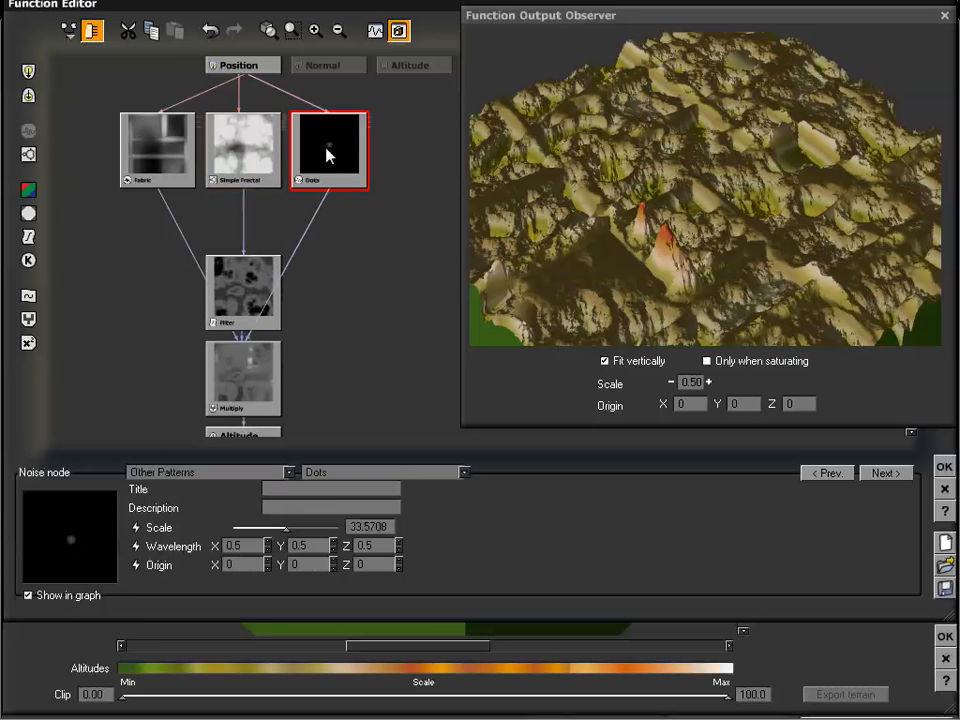
pyautogui.moveTo(249, 281); pyautogui.dragTo(249, 223)
pyautogui.moveTo(253, 392); pyautogui.dragTo(250, 339)
pyautogui.moveTo(337, 369); pyautogui.dragTo(334, 300)
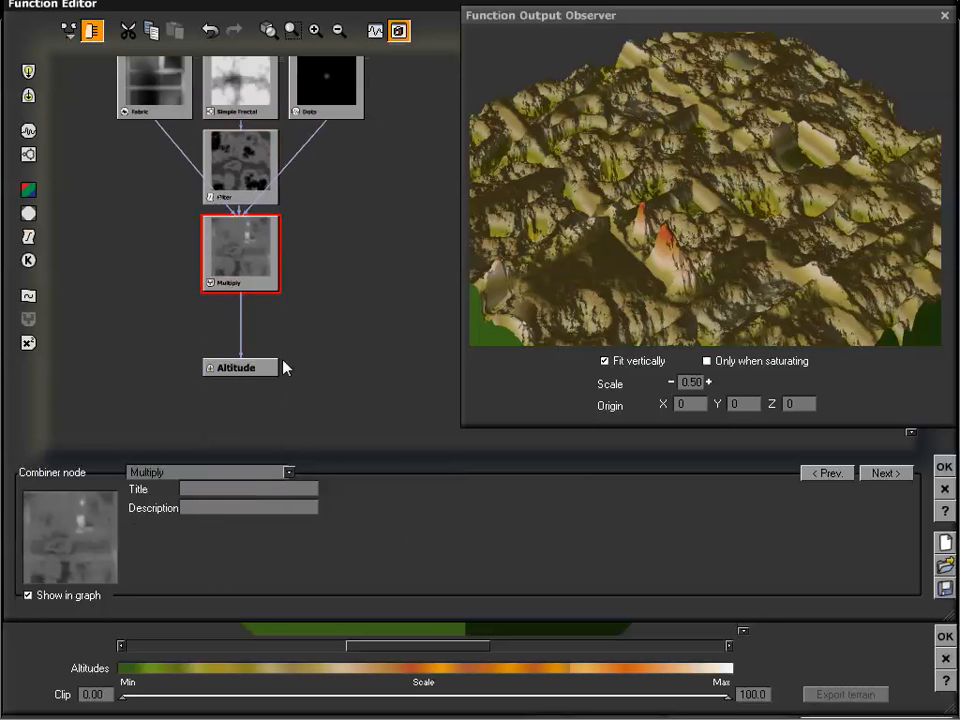
# Insert a Filter node into the connection from Multiply to Altitude and orbit the terrain preview to inspect its effect.
pyautogui.click(262, 374)
pyautogui.click(243, 323)
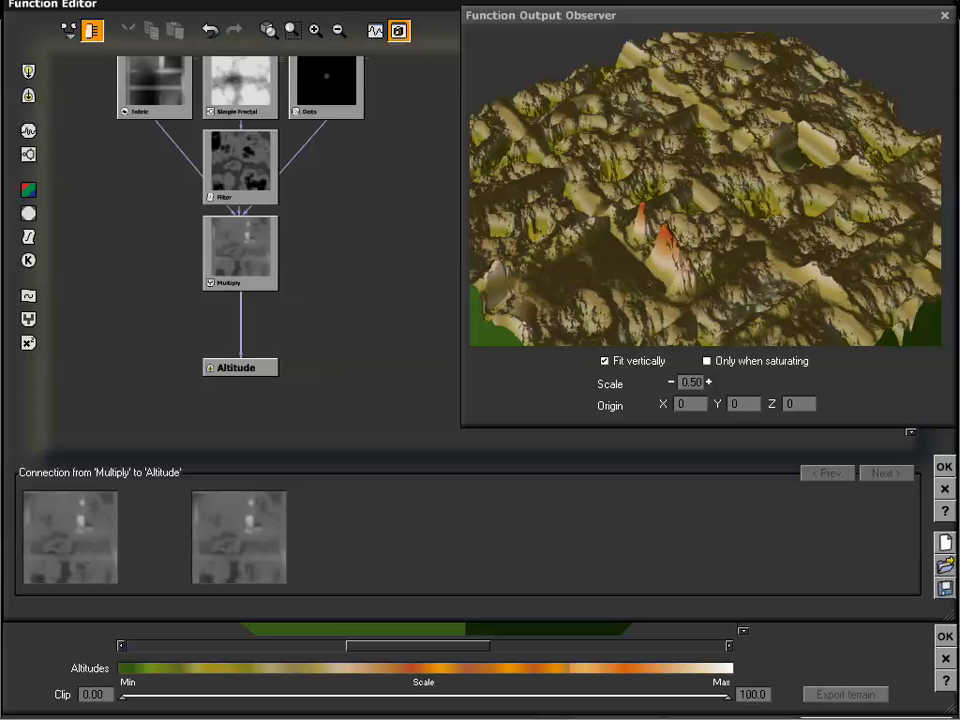
pyautogui.click(29, 236)
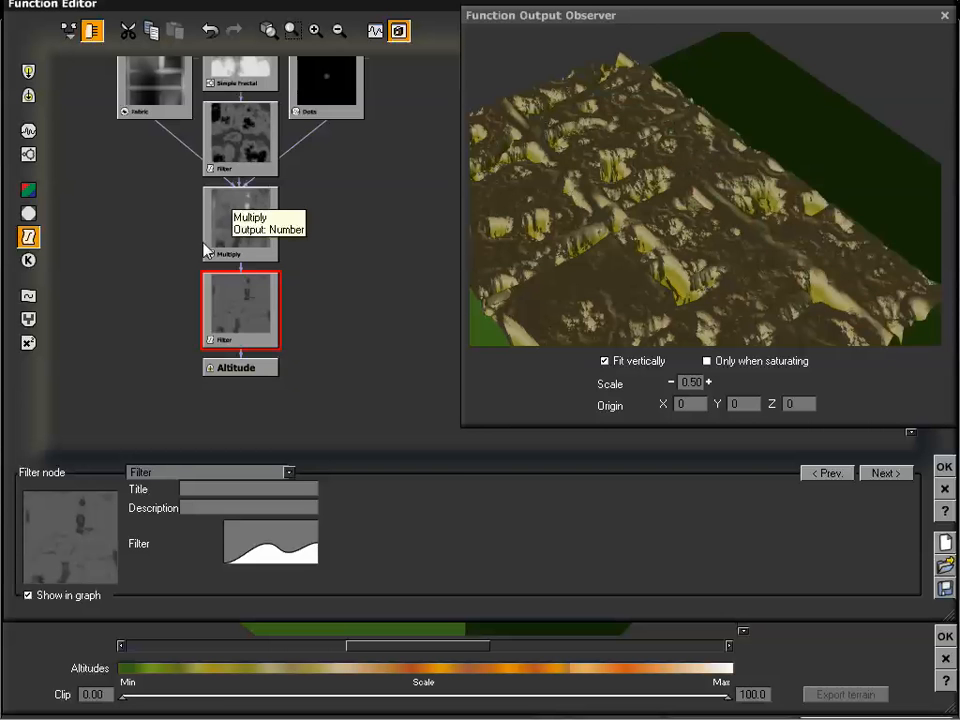
pyautogui.moveTo(390, 208); pyautogui.dragTo(380, 252, button='right')
pyautogui.moveTo(676, 148); pyautogui.dragTo(696, 152)
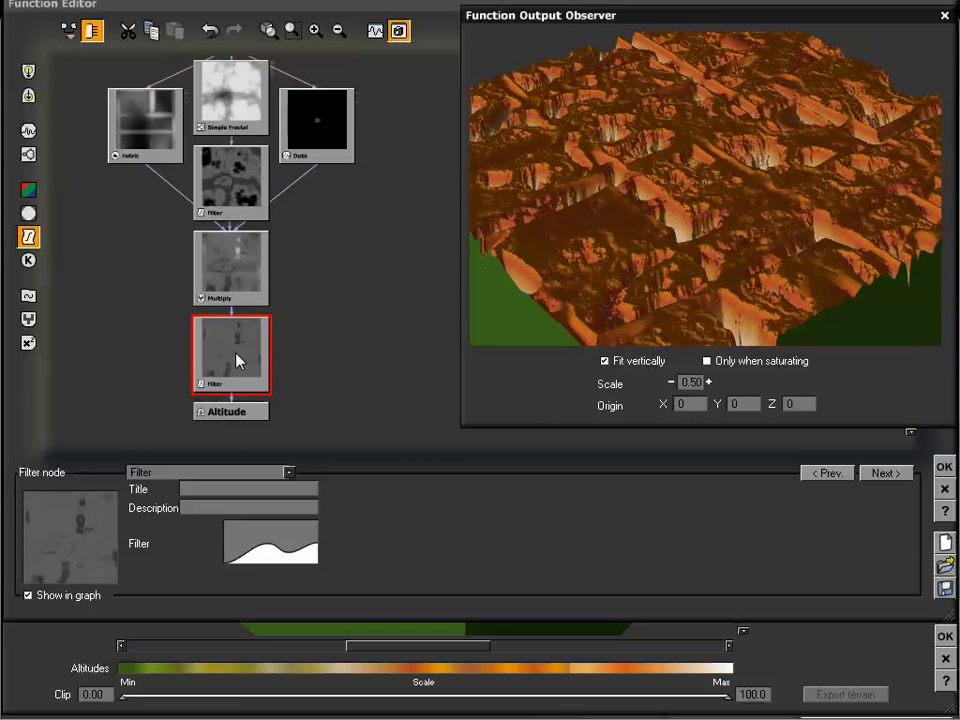
# Change the filter node above Altitude to the Sine wave type and view the terrain from another angle.
pyautogui.click(290, 473)
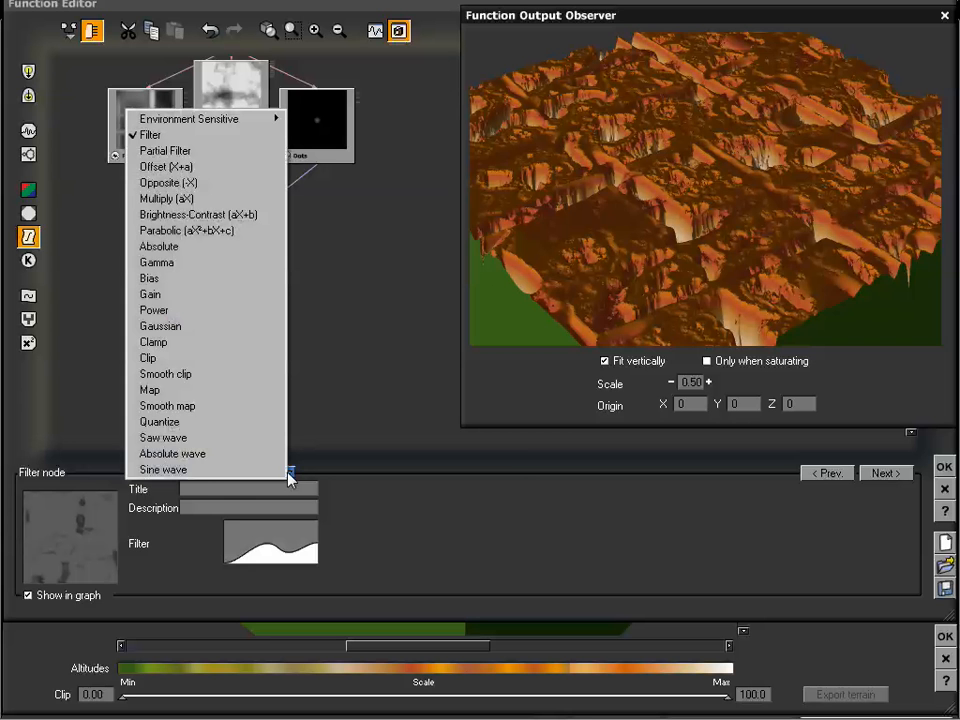
pyautogui.click(204, 470)
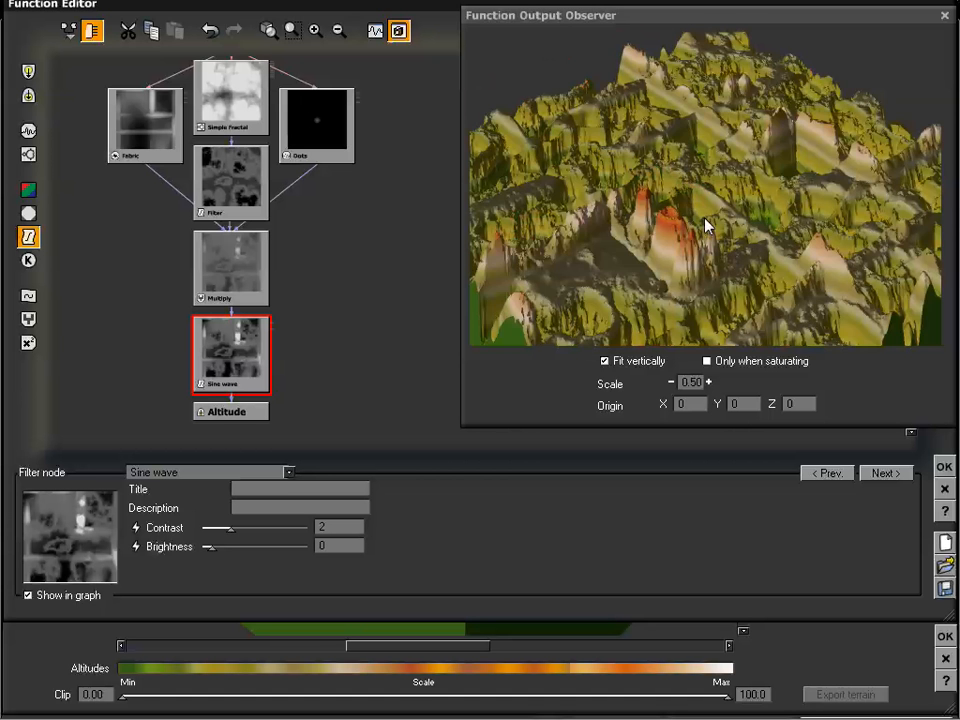
pyautogui.moveTo(705, 225); pyautogui.dragTo(692, 182)
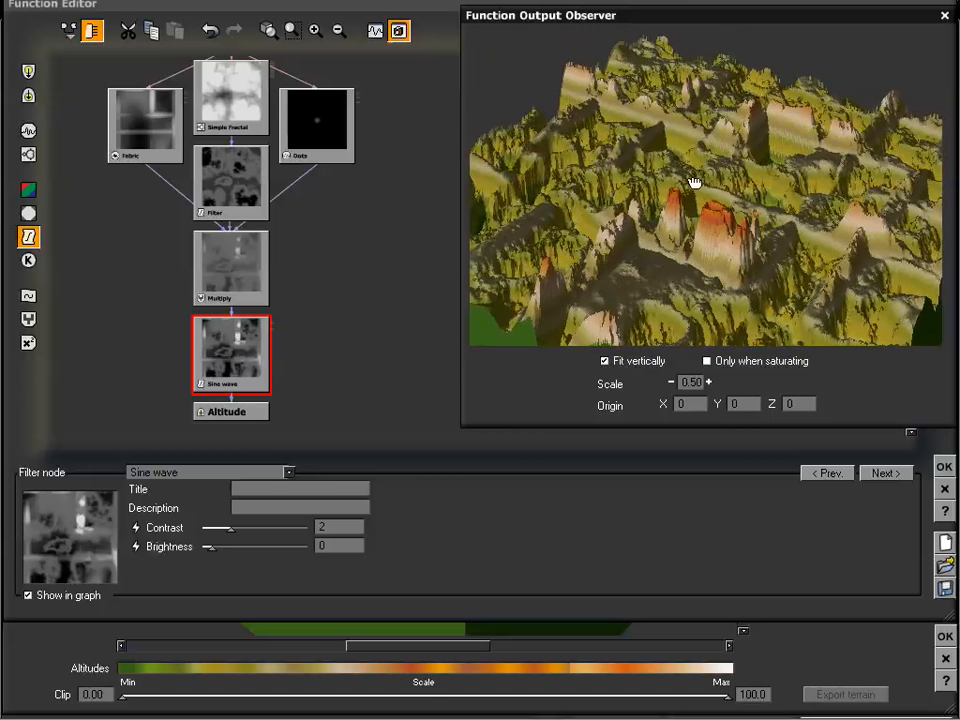
# Switch the Sine wave filter to Absolute wave and examine the terrain preview.
pyautogui.click(289, 473)
pyautogui.click(193, 452)
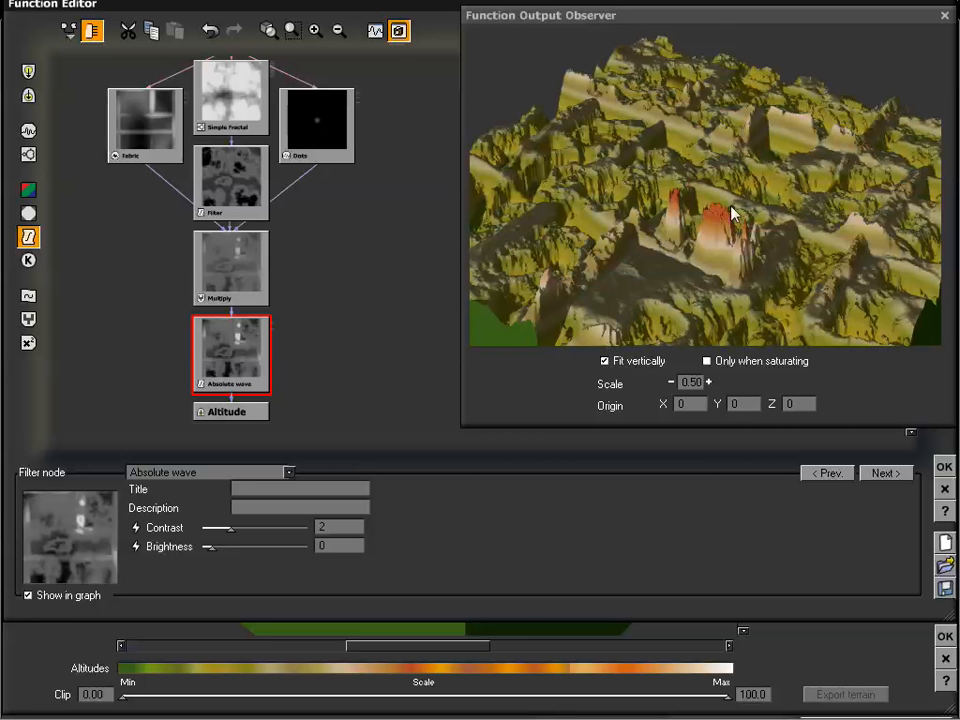
pyautogui.moveTo(703, 221); pyautogui.dragTo(680, 200)
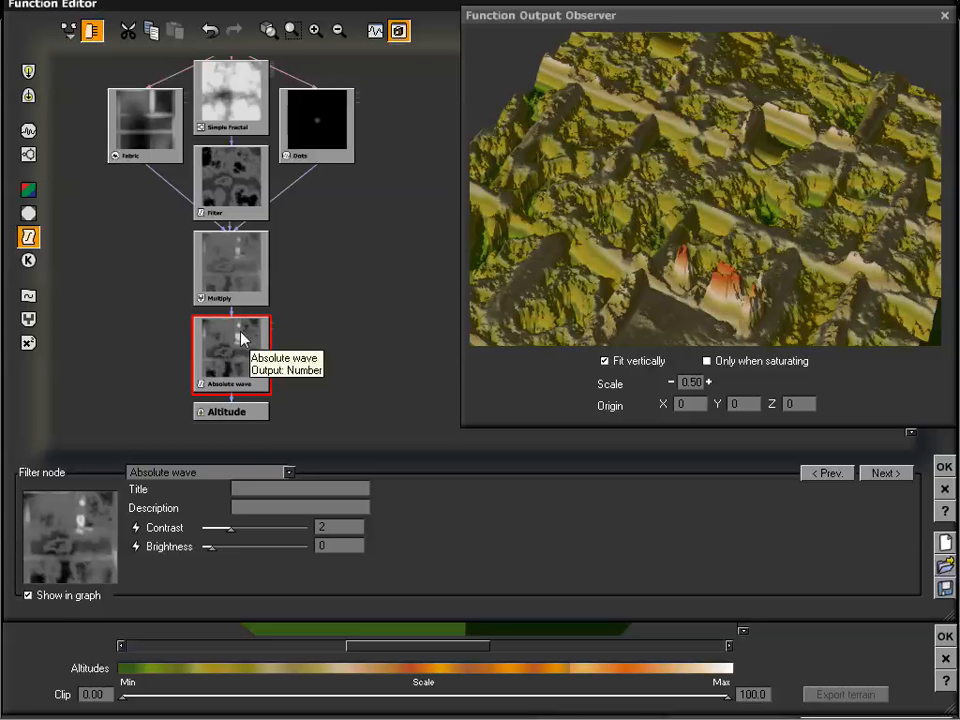
# Delete the Absolute wave node and the Filter under Simple Fractal, and line up Simple Fractal with Fabric and Dots.
pyautogui.press('Delete')
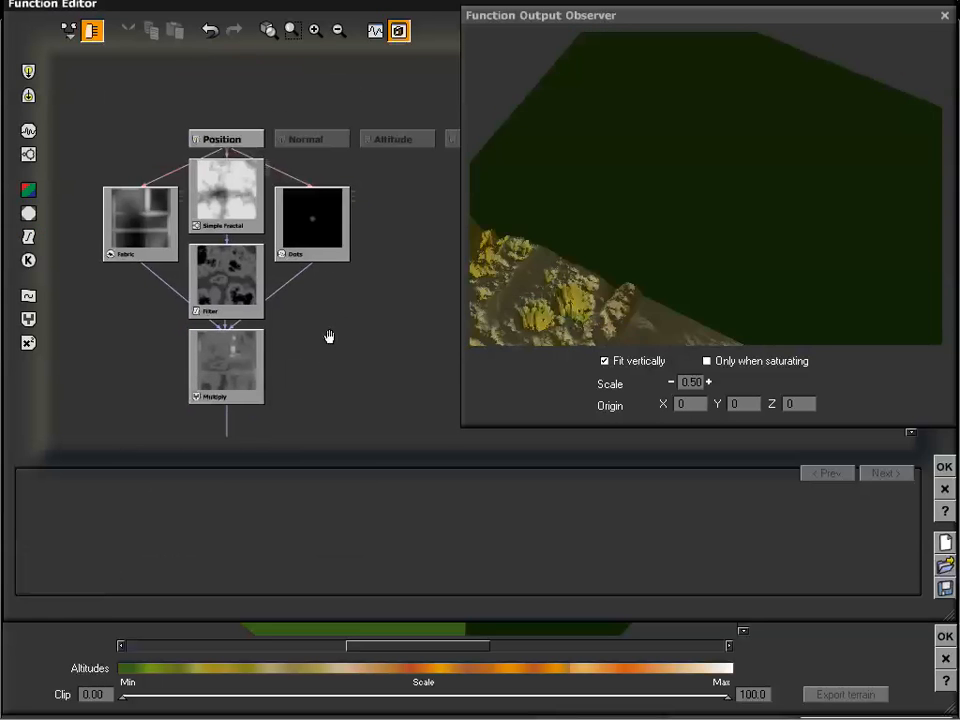
pyautogui.click(242, 256)
pyautogui.press('Delete')
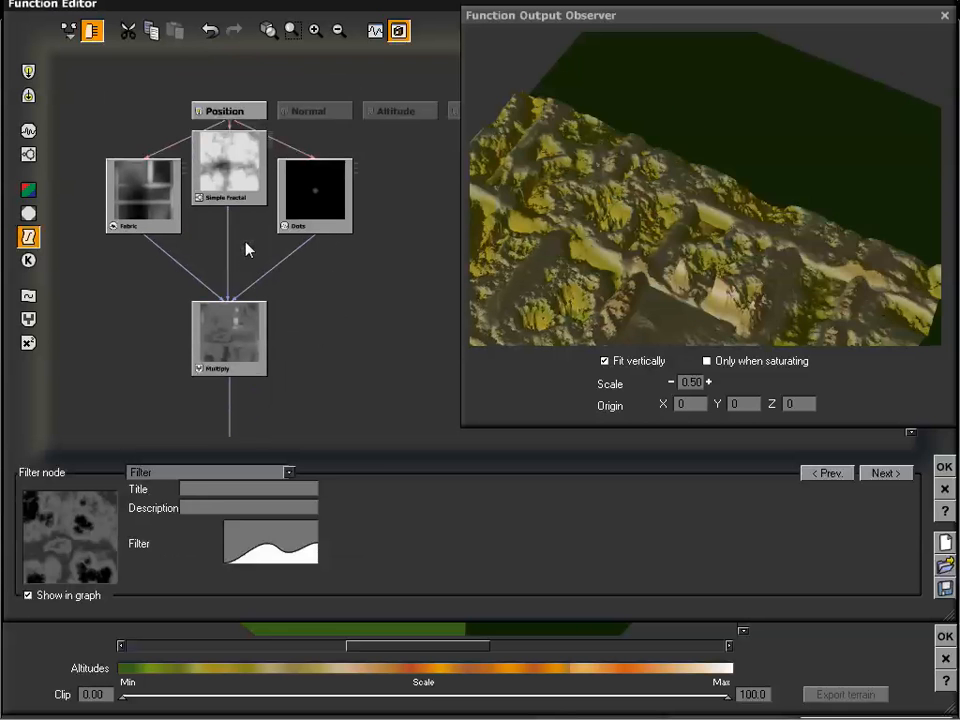
pyautogui.click(231, 222)
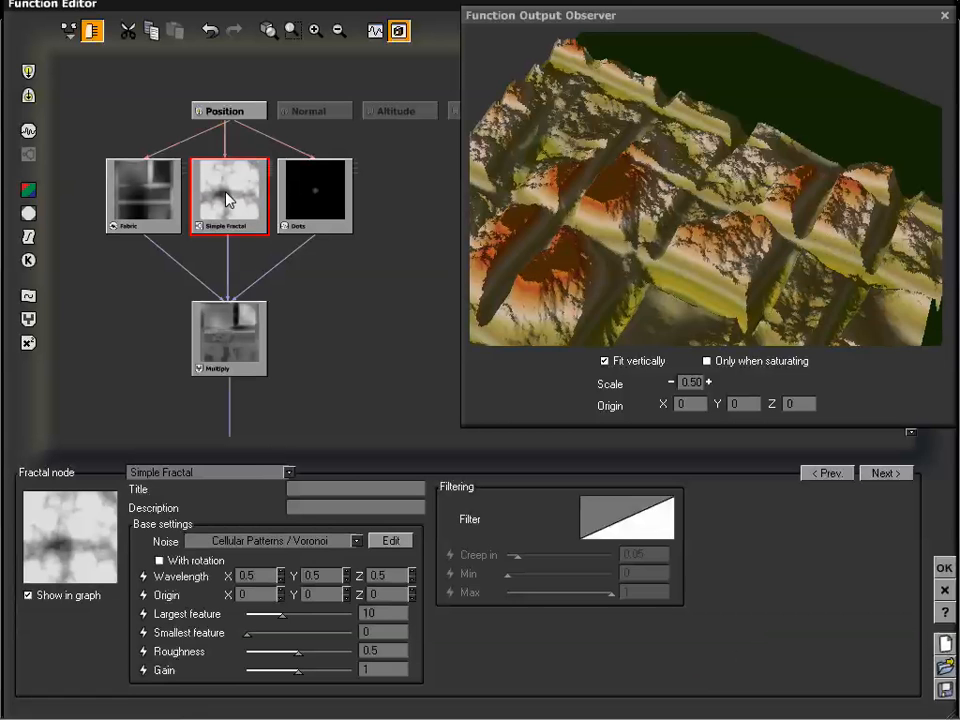
# Change the Multiply combiner node to the Blender type.
pyautogui.click(249, 369)
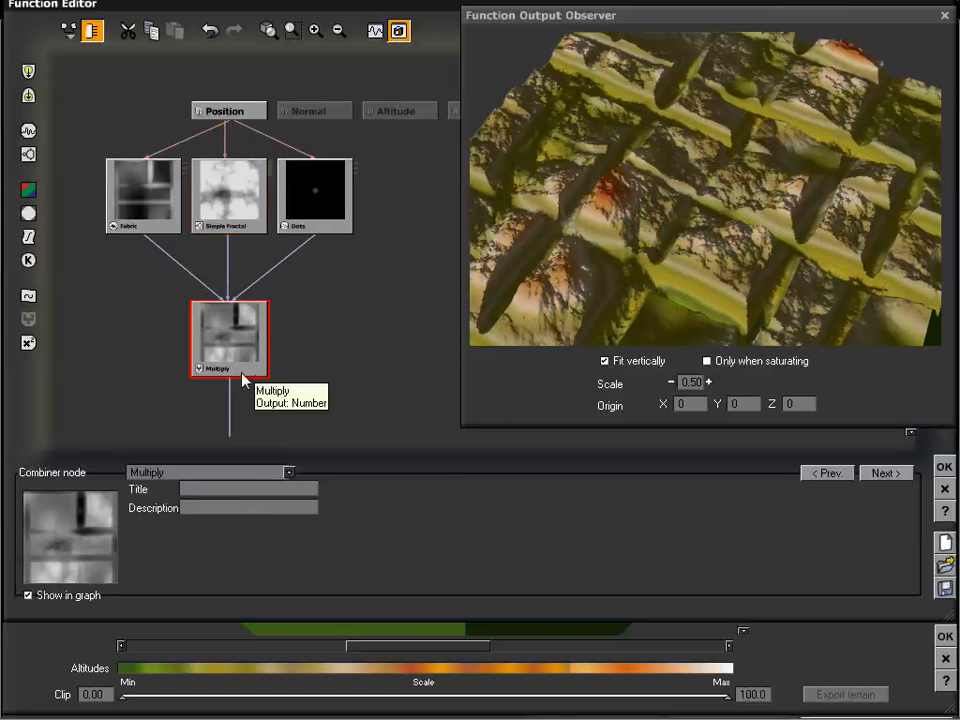
pyautogui.click(289, 473)
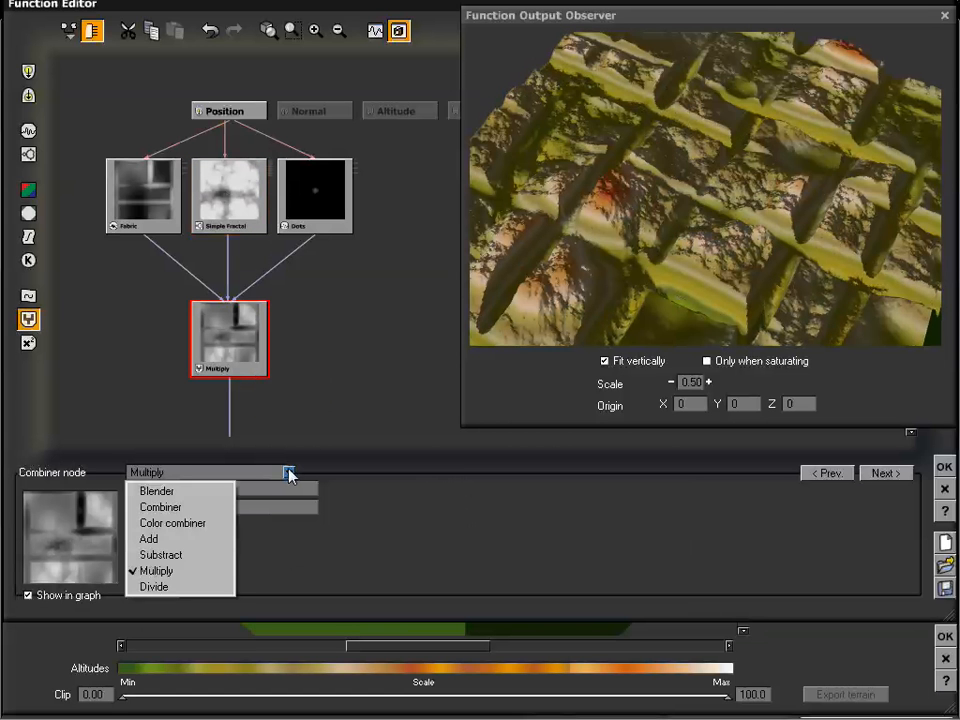
pyautogui.click(158, 492)
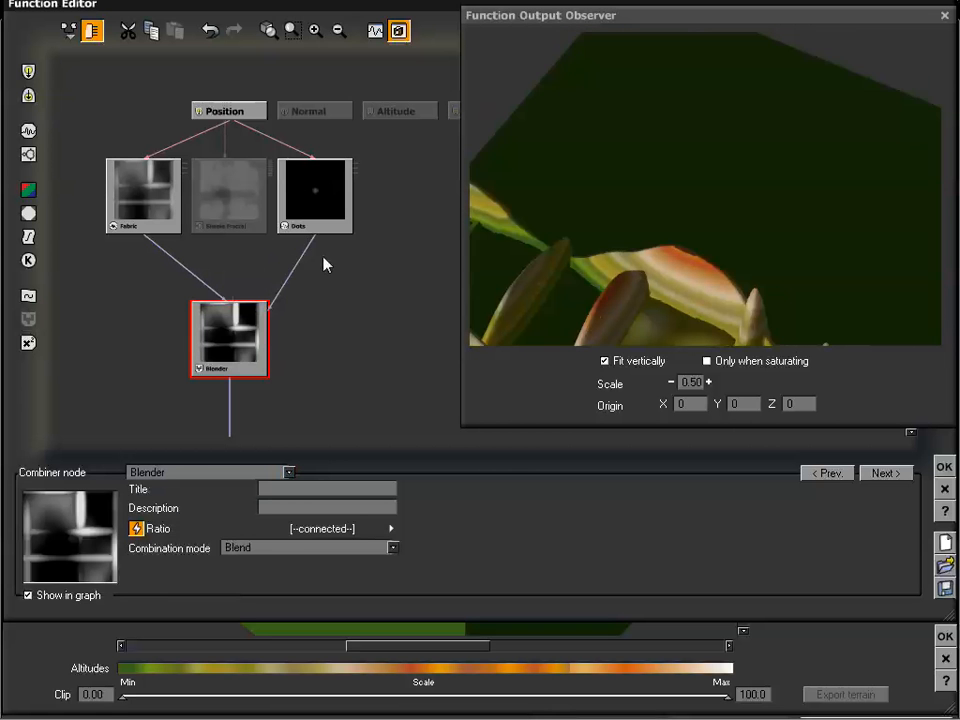
# Delete the Dots noise node that feeds the Blender's ratio.
pyautogui.click(333, 207)
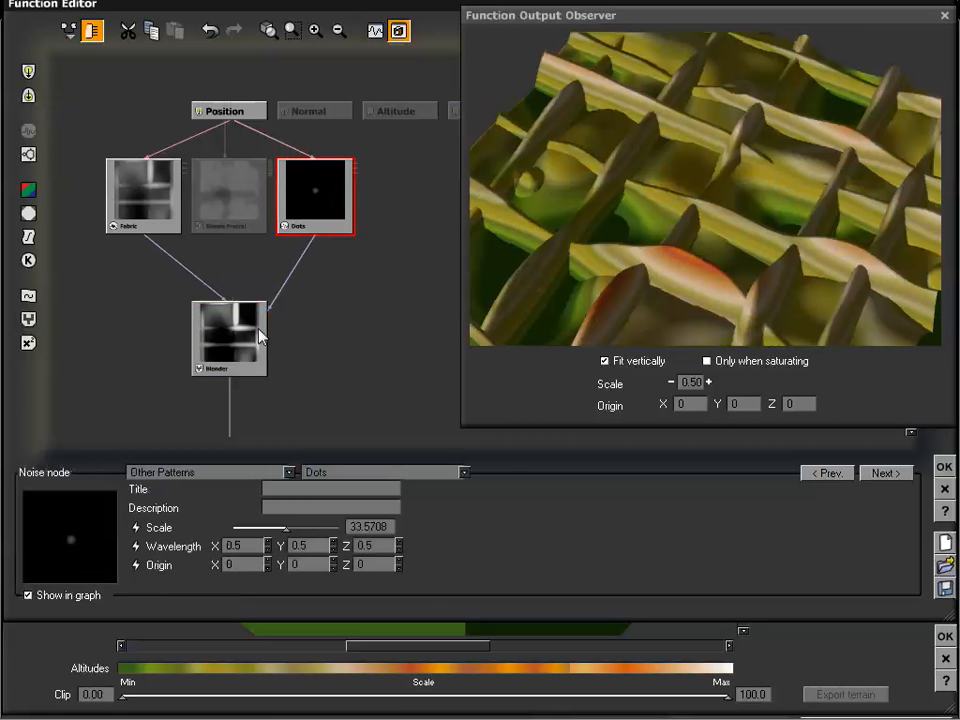
pyautogui.click(242, 332)
pyautogui.click(322, 193)
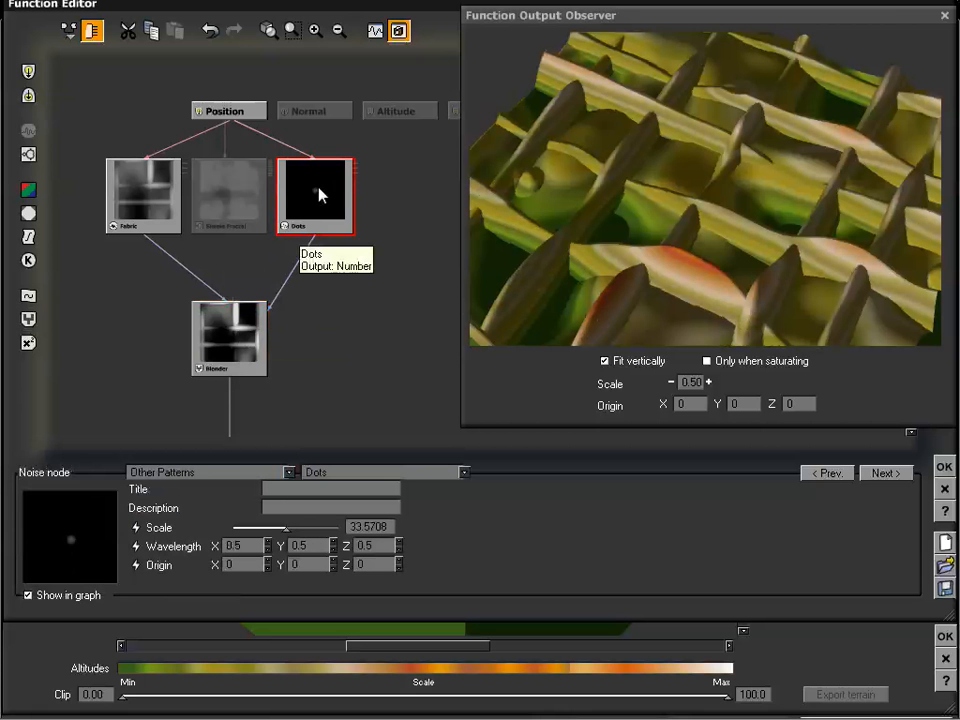
pyautogui.moveTo(333, 195); pyautogui.dragTo(355, 199)
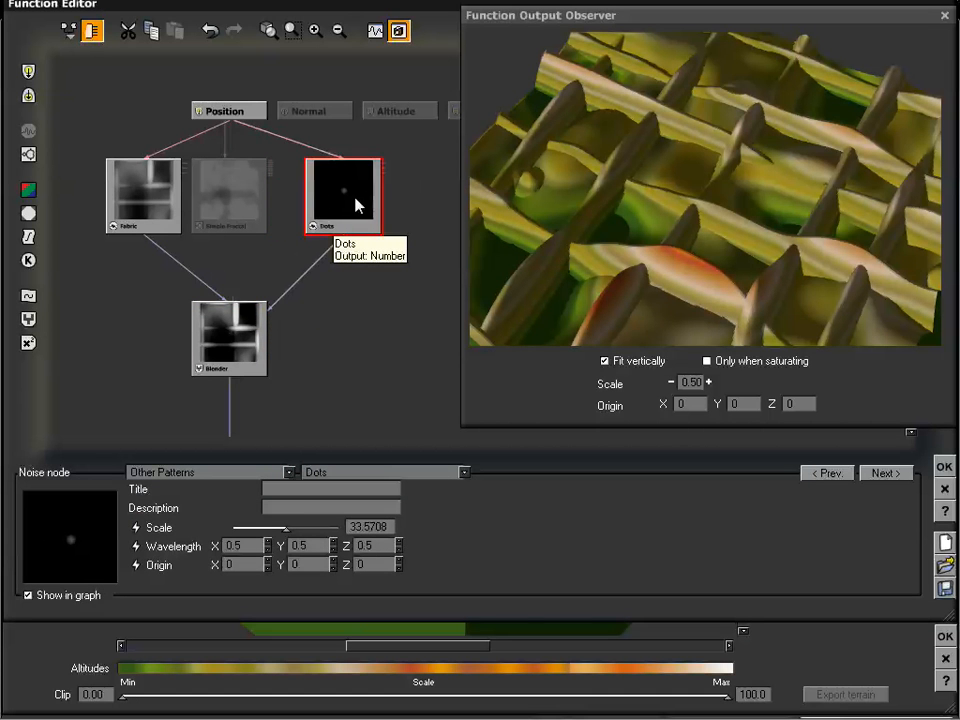
pyautogui.press('Delete')
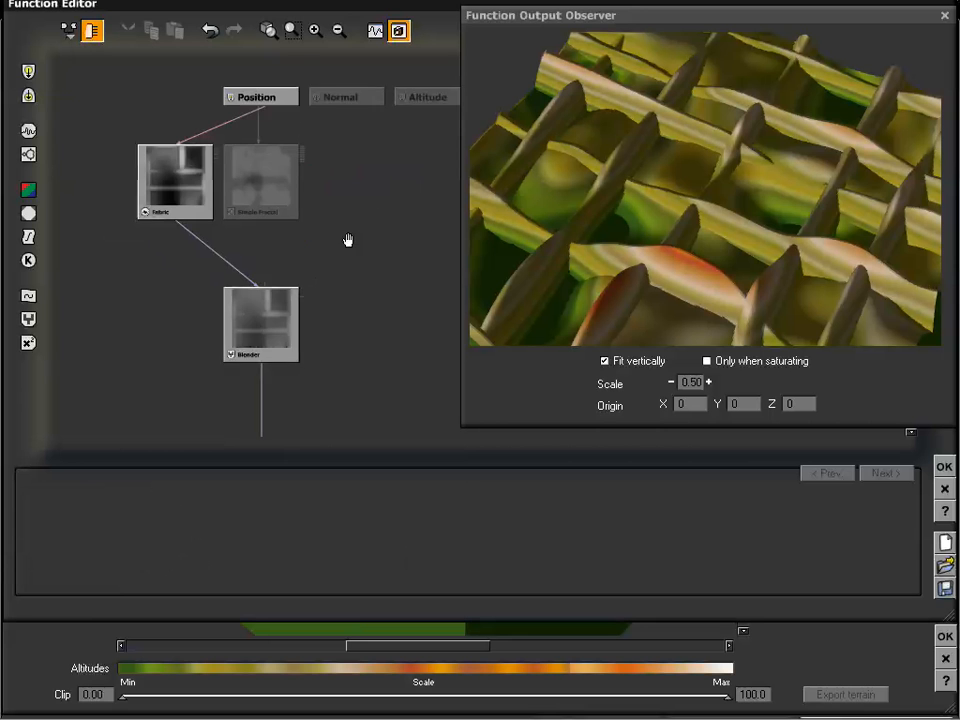
# Replace the Fabric noise node feeding the Blender with a Simple Fractal node and inspect the terrain preview.
pyautogui.moveTo(272, 283); pyautogui.dragTo(268, 222)
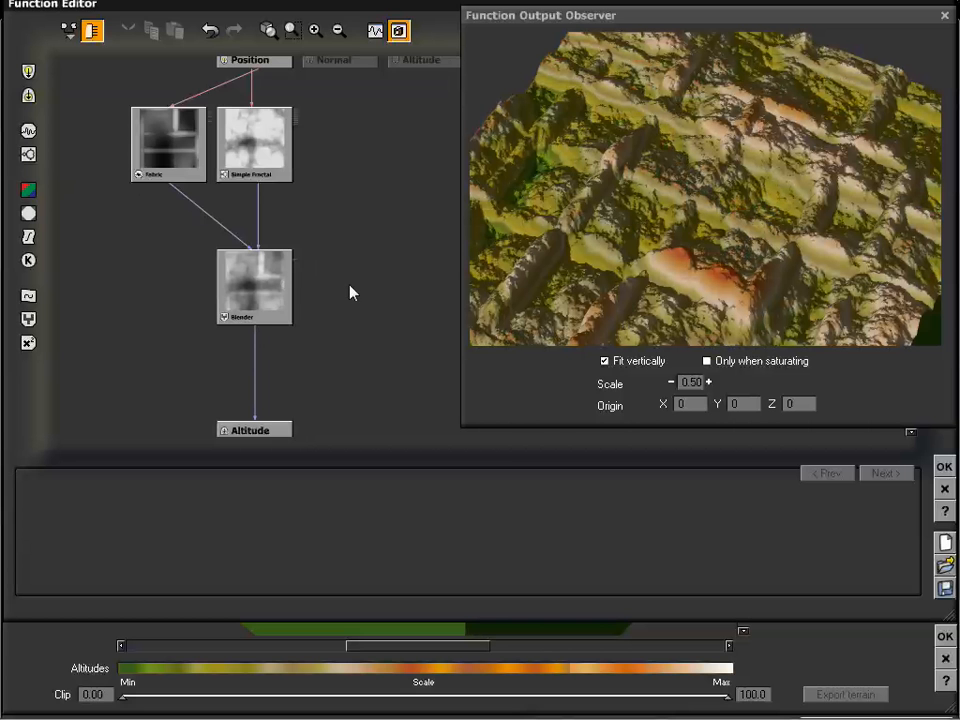
pyautogui.click(255, 275)
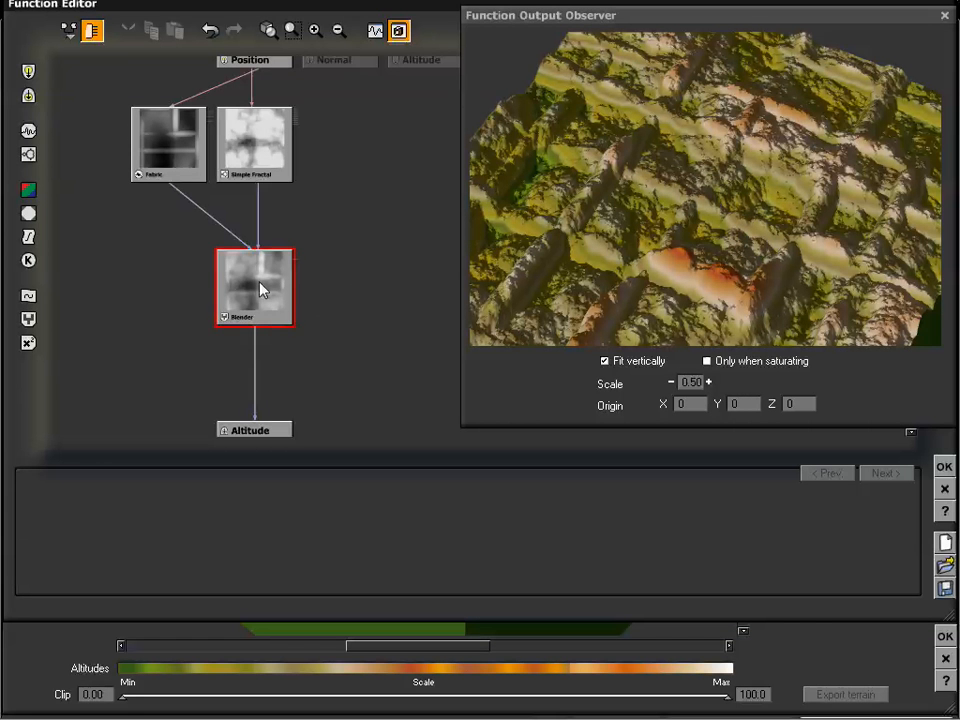
pyautogui.moveTo(369, 221)
pyautogui.mouseDown()
pyautogui.moveTo(359, 249)
pyautogui.moveTo(362, 238)
pyautogui.mouseUp()
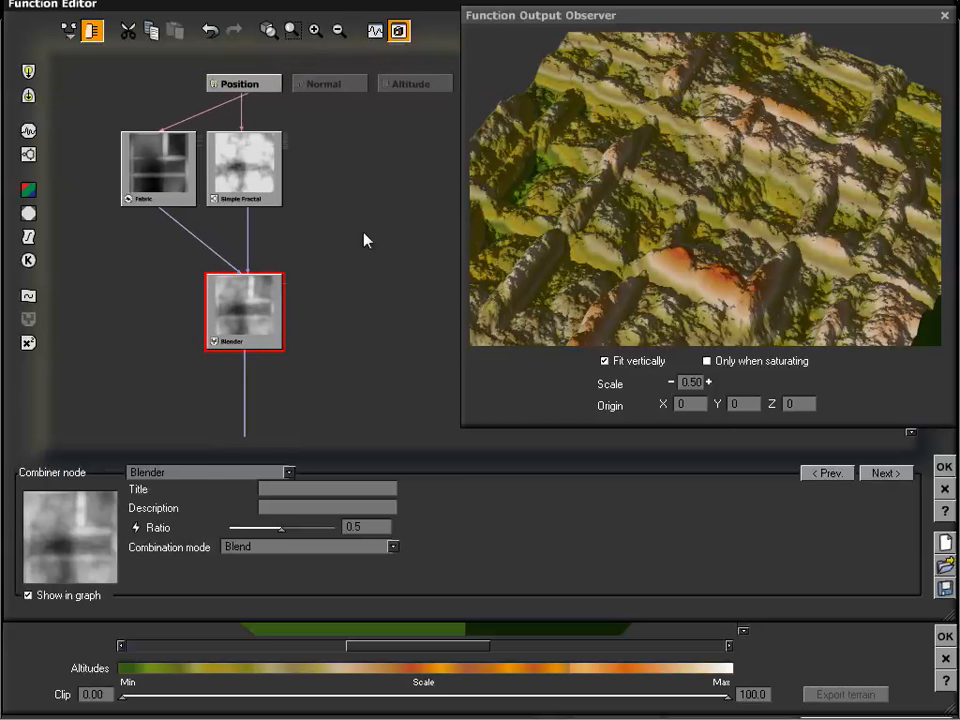
pyautogui.click(176, 172)
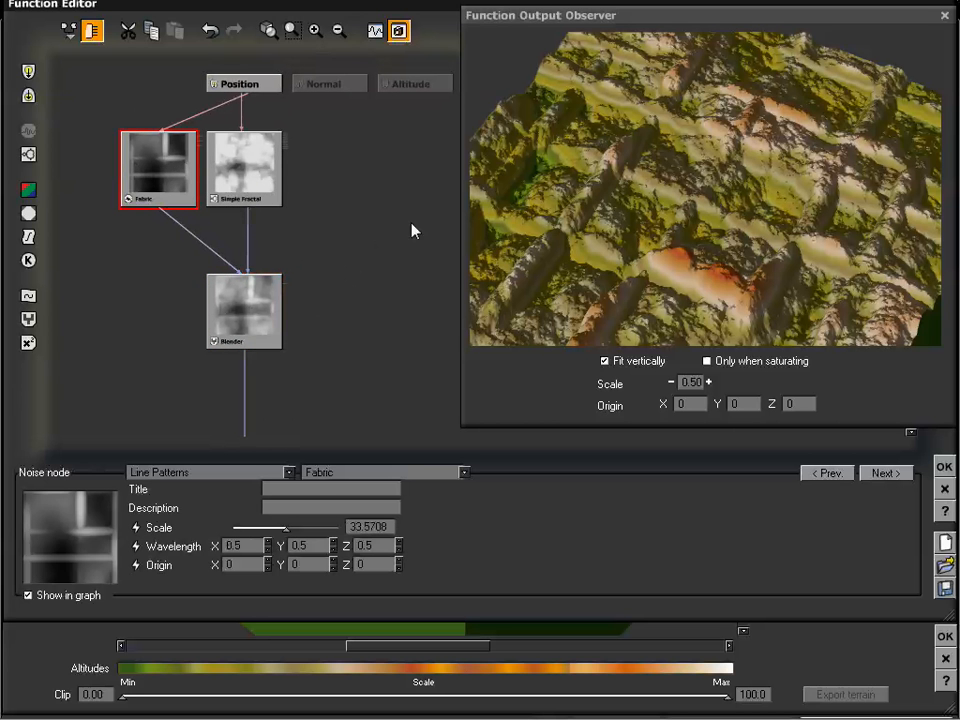
pyautogui.moveTo(411, 227); pyautogui.dragTo(395, 241)
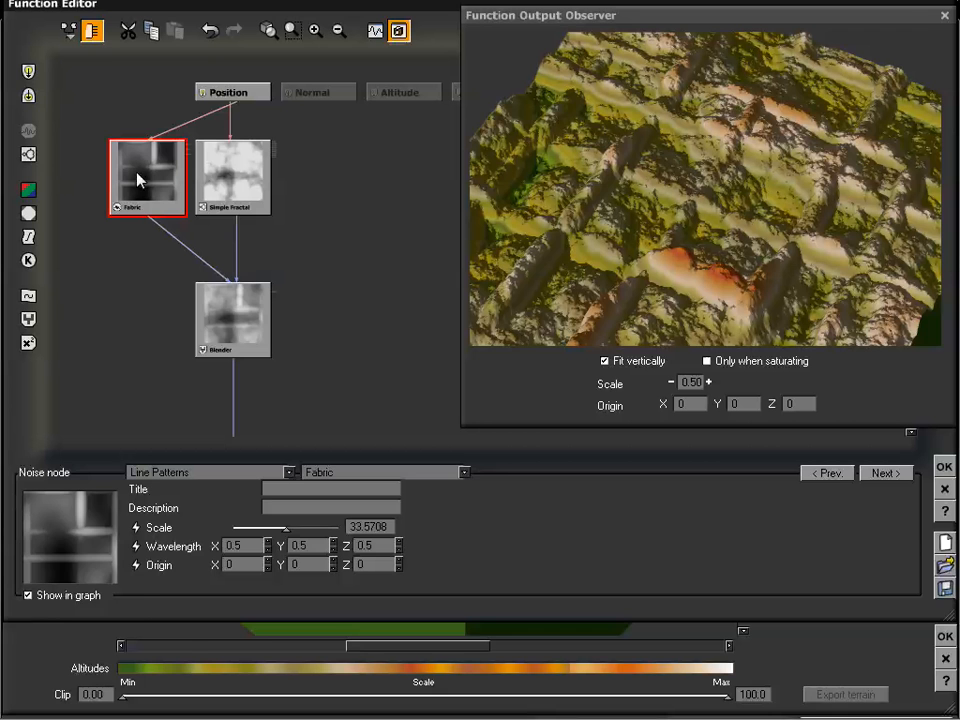
pyautogui.click(29, 154)
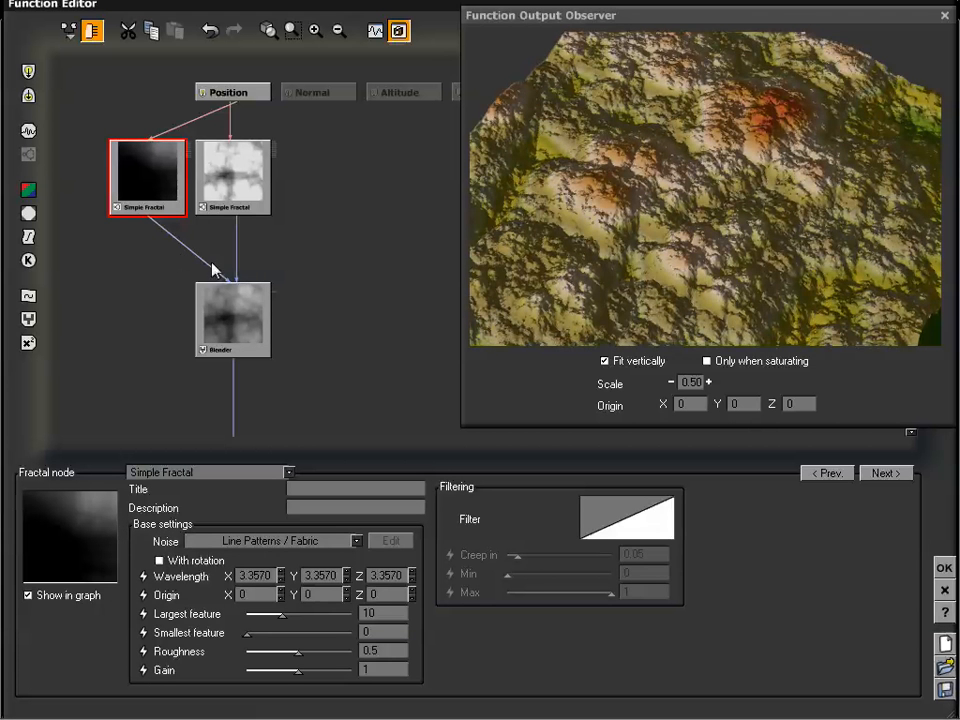
pyautogui.moveTo(697, 253); pyautogui.dragTo(720, 216)
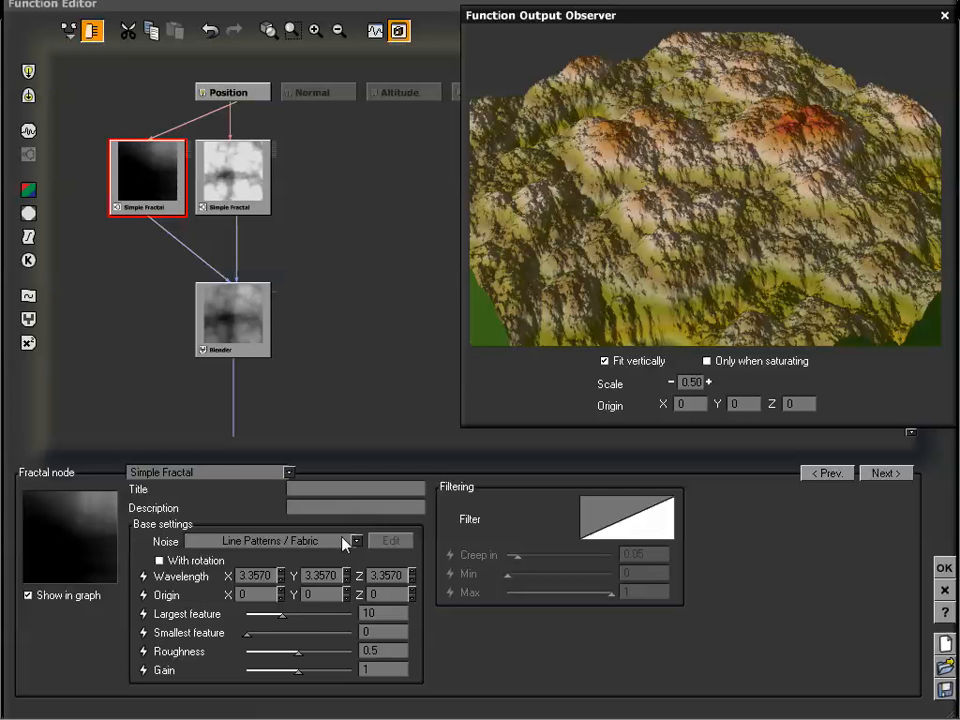
# Set the replacement fractal's noise to Perlin Noises / Gradient and select the neighbouring Cellular Patterns / Voronoi fractal.
pyautogui.click(307, 542)
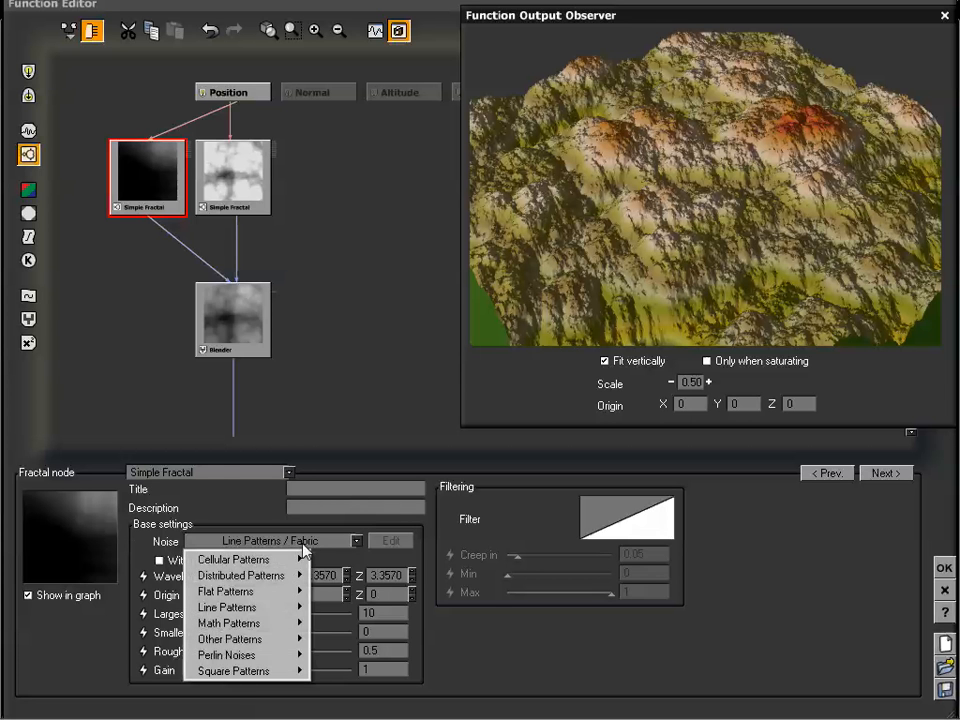
pyautogui.moveTo(300, 656)
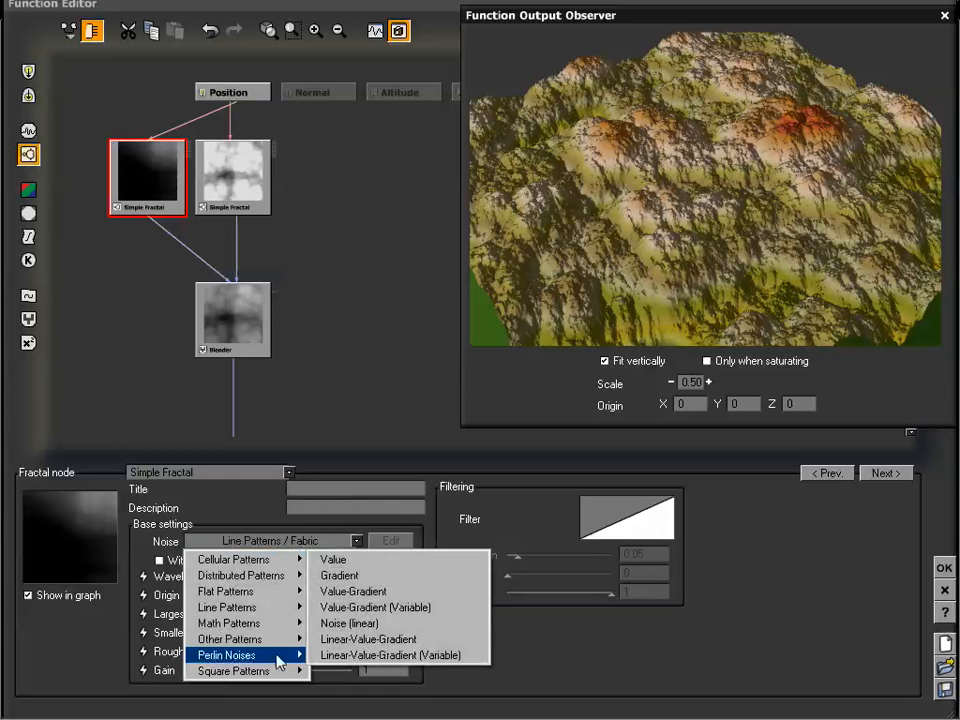
pyautogui.click(351, 578)
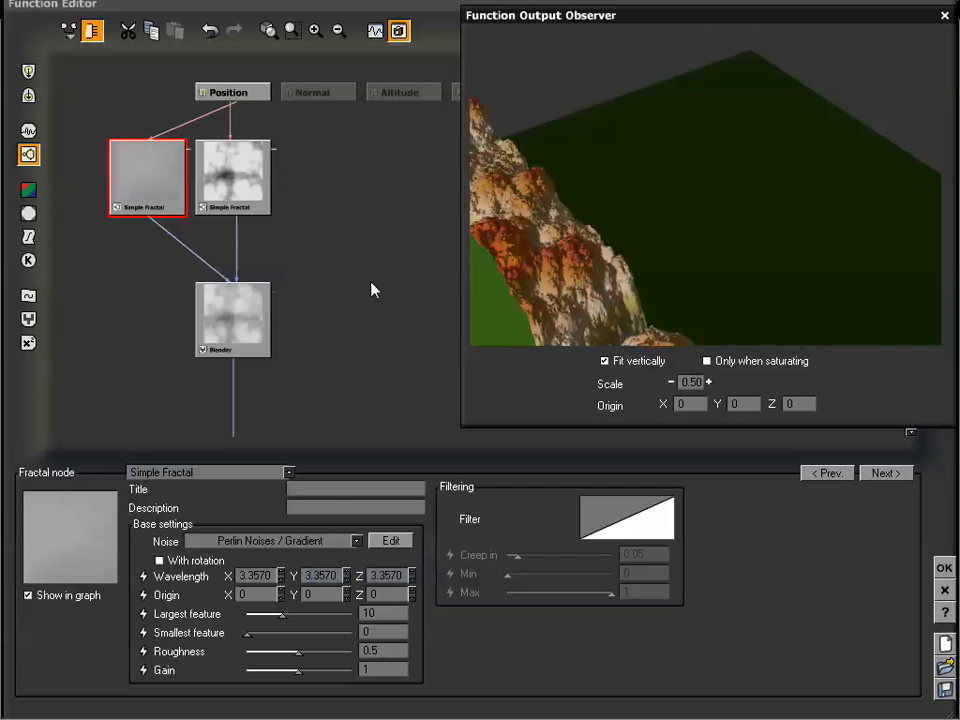
pyautogui.click(251, 184)
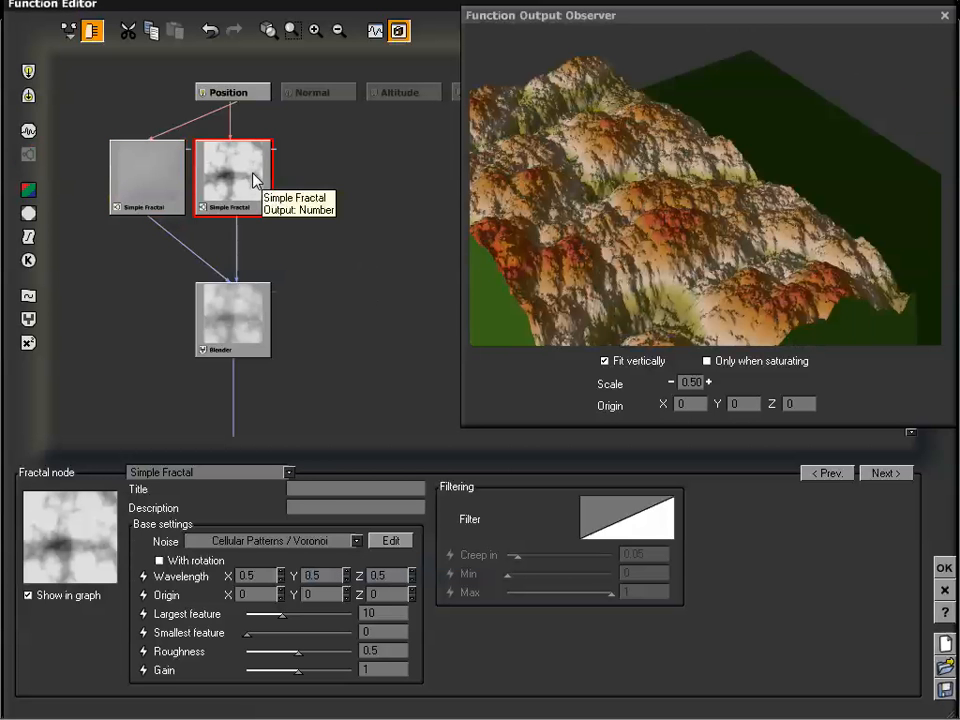
# Change the Voronoi fractal's noise to Cellular Patterns / Chipped and select the Blender node to inspect the combined result.
pyautogui.click(356, 541)
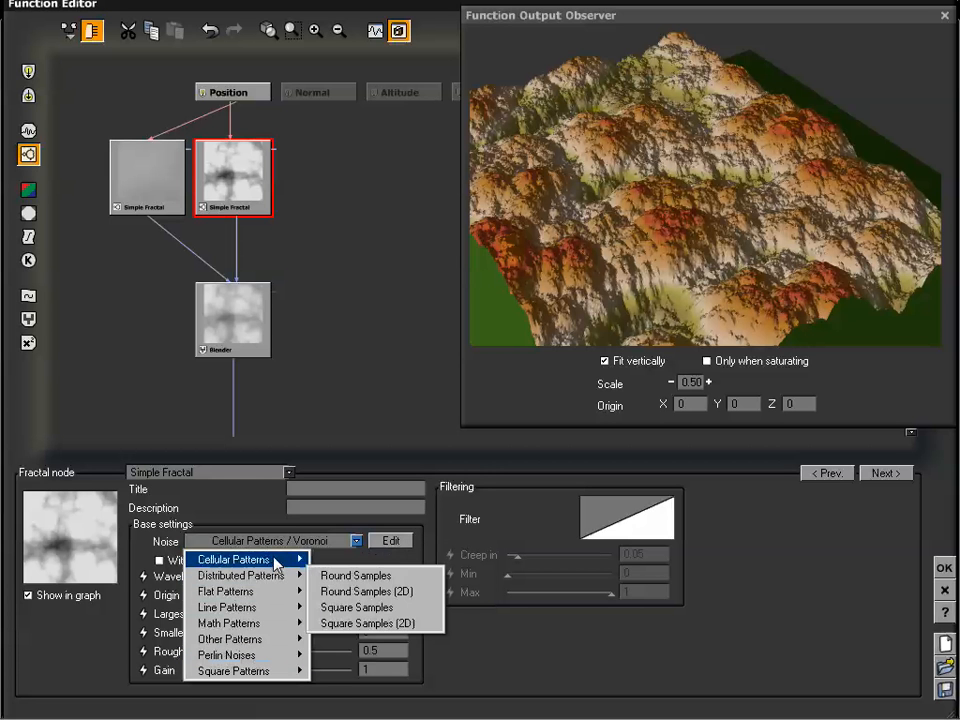
pyautogui.moveTo(285, 559)
pyautogui.click(342, 563)
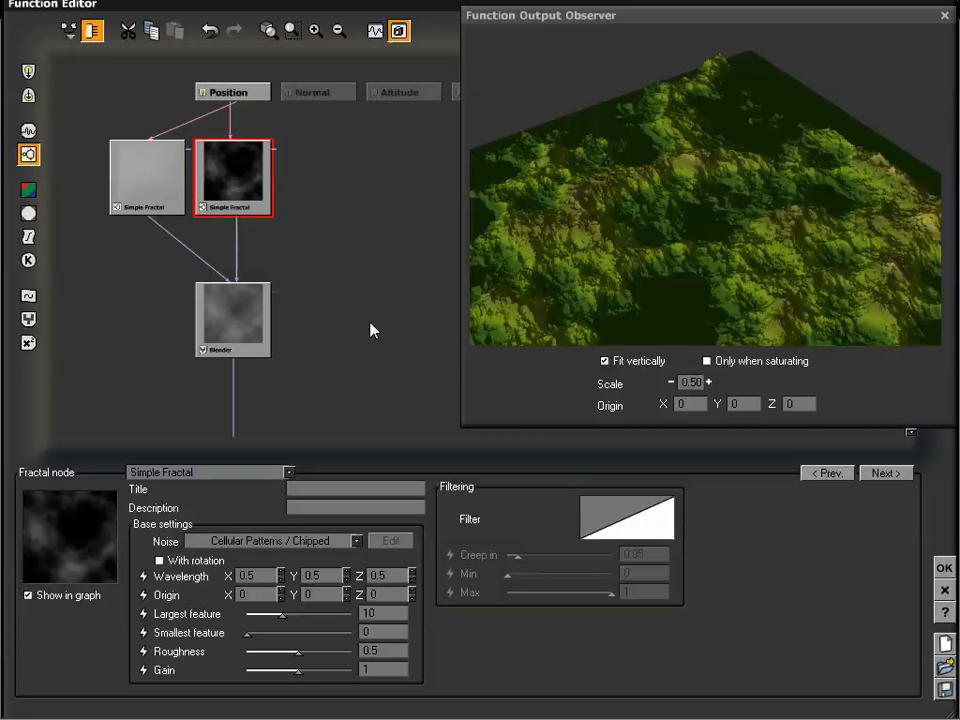
pyautogui.moveTo(367, 335); pyautogui.dragTo(396, 300)
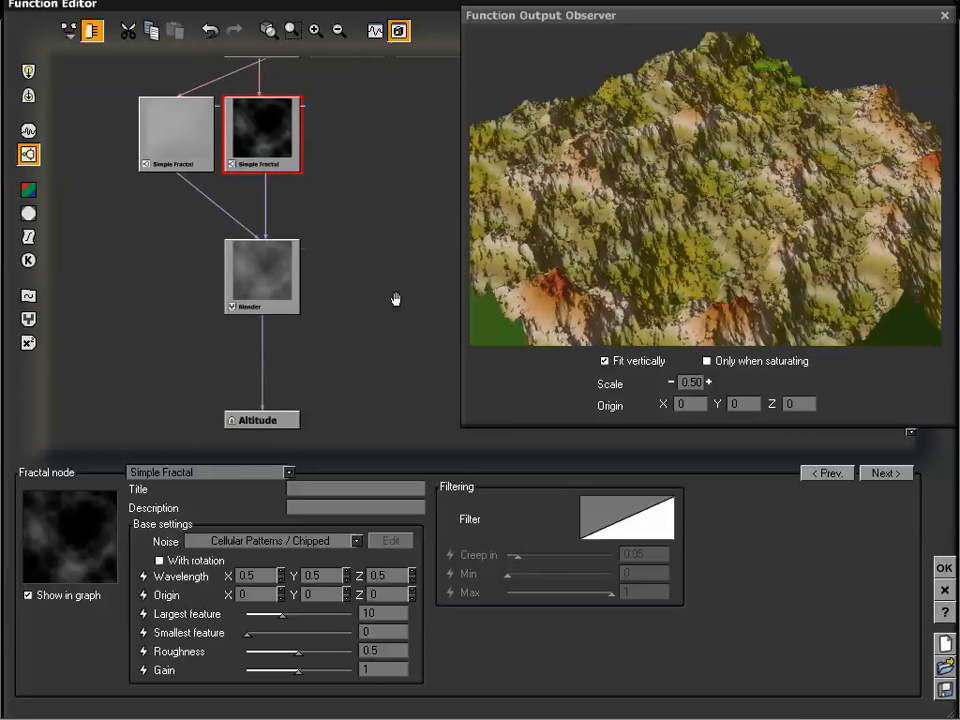
pyautogui.click(279, 273)
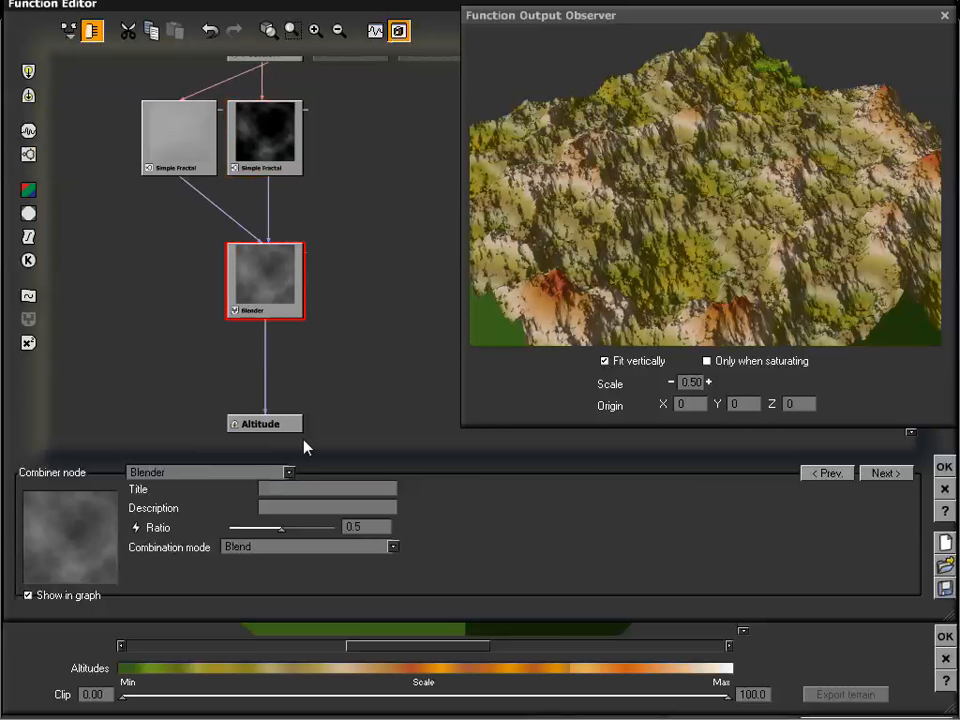
pyautogui.moveTo(375, 210); pyautogui.dragTo(376, 220)
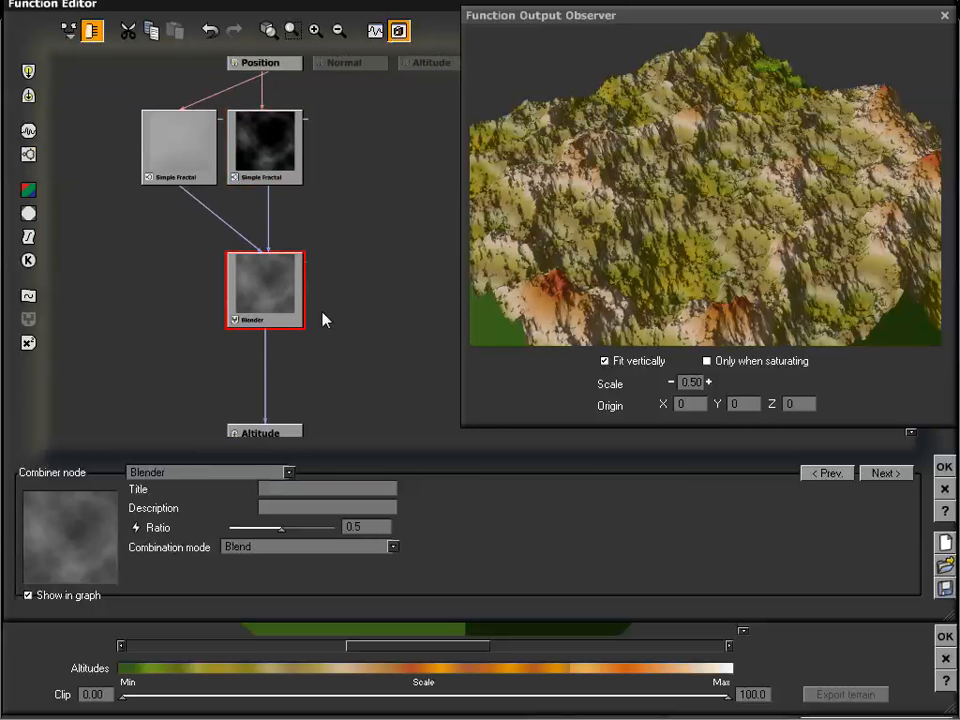
# Set the X, Y and Z wavelengths of the Perlin Noises / Gradient fractal to 0.5.
pyautogui.click(168, 150)
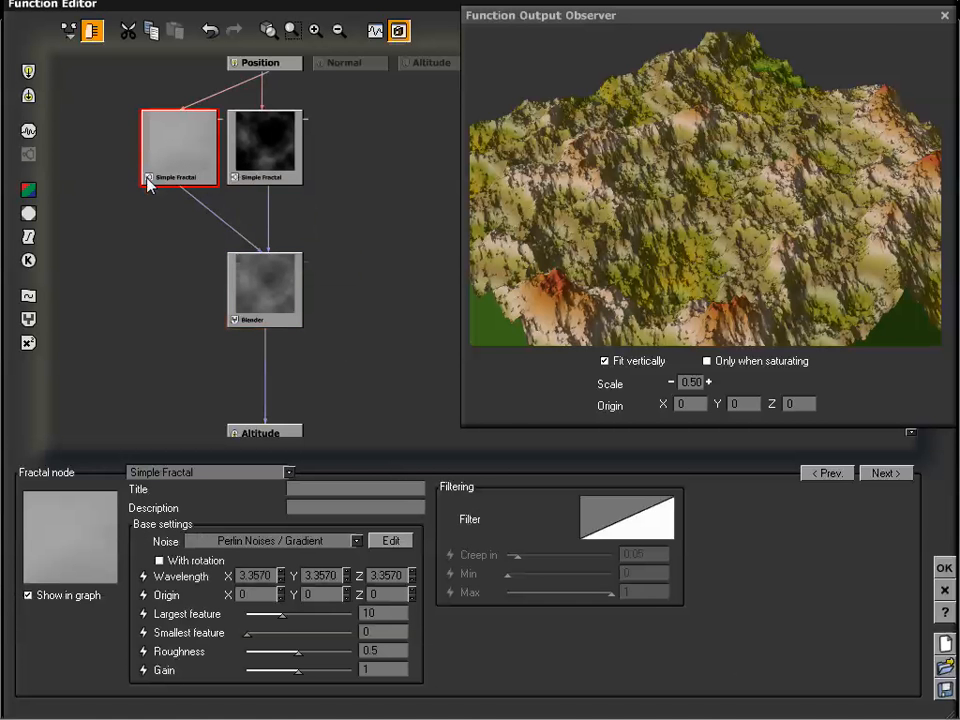
pyautogui.moveTo(315, 207); pyautogui.dragTo(309, 206)
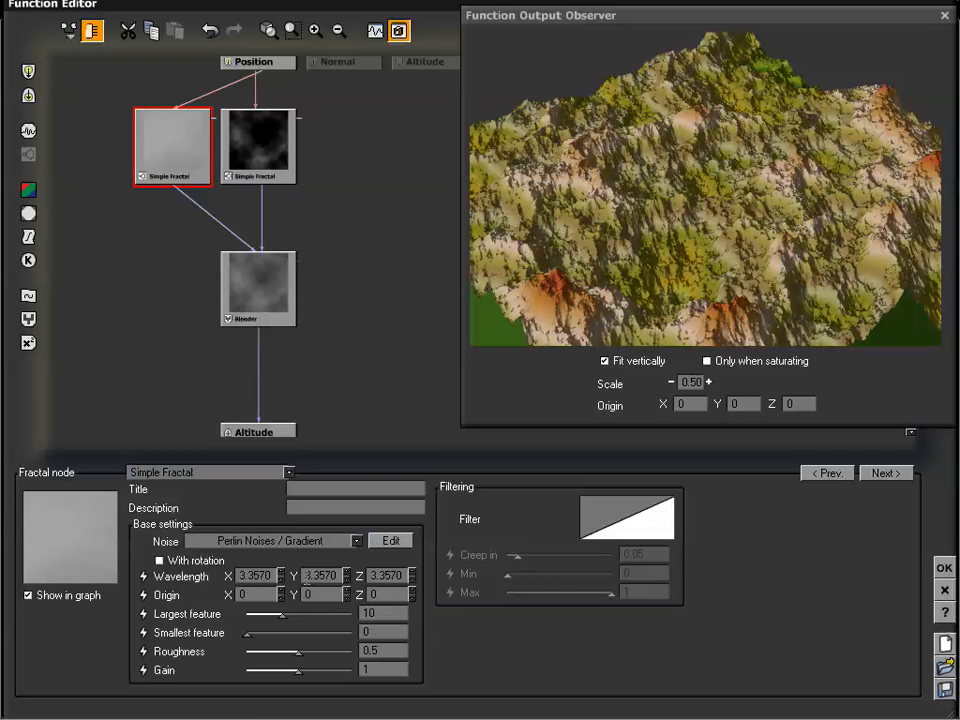
pyautogui.doubleClick(261, 575)
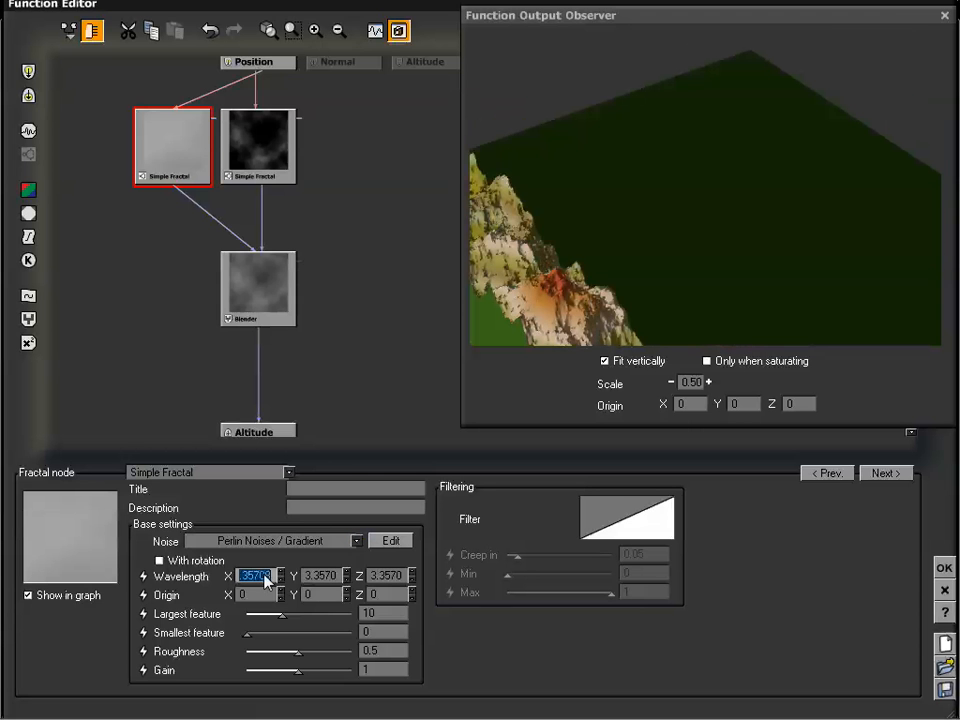
pyautogui.write('.5')
pyautogui.press('Tab')
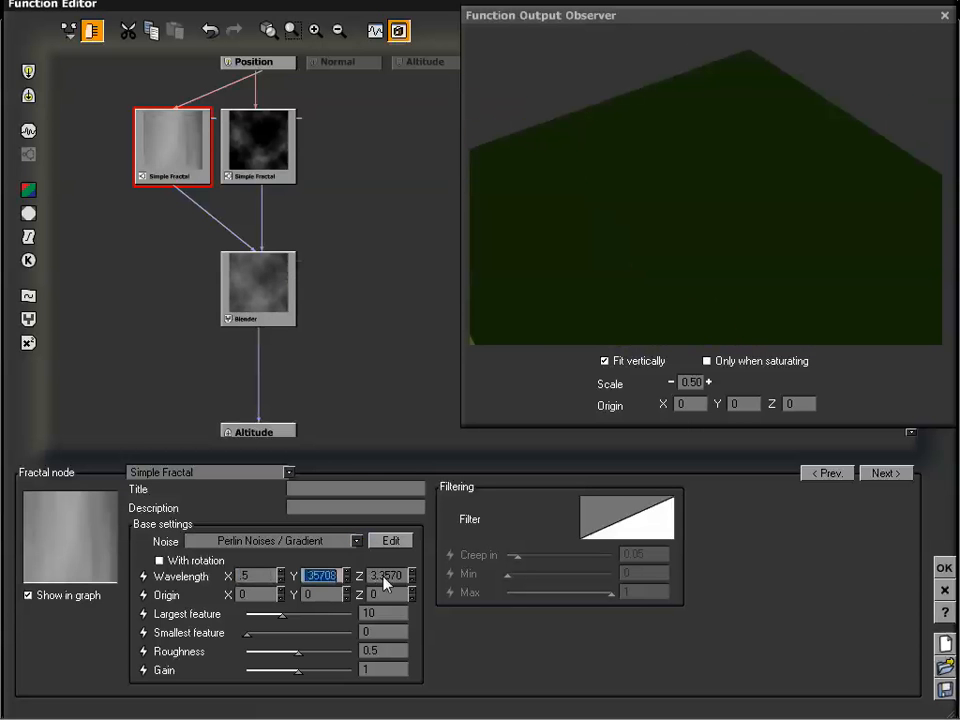
pyautogui.write('.5')
pyautogui.doubleClick(387, 575)
pyautogui.write('.5')
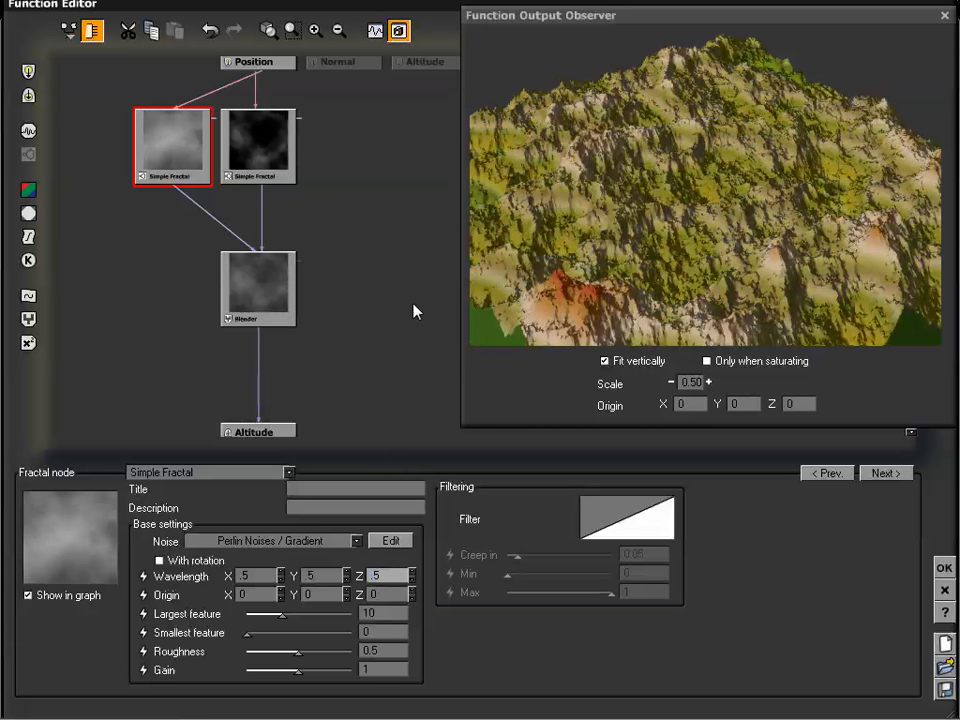
# Delete the connection from the Chipped fractal to the Blender and inspect the disconnected fractal's settings.
pyautogui.moveTo(392, 257); pyautogui.dragTo(410, 254)
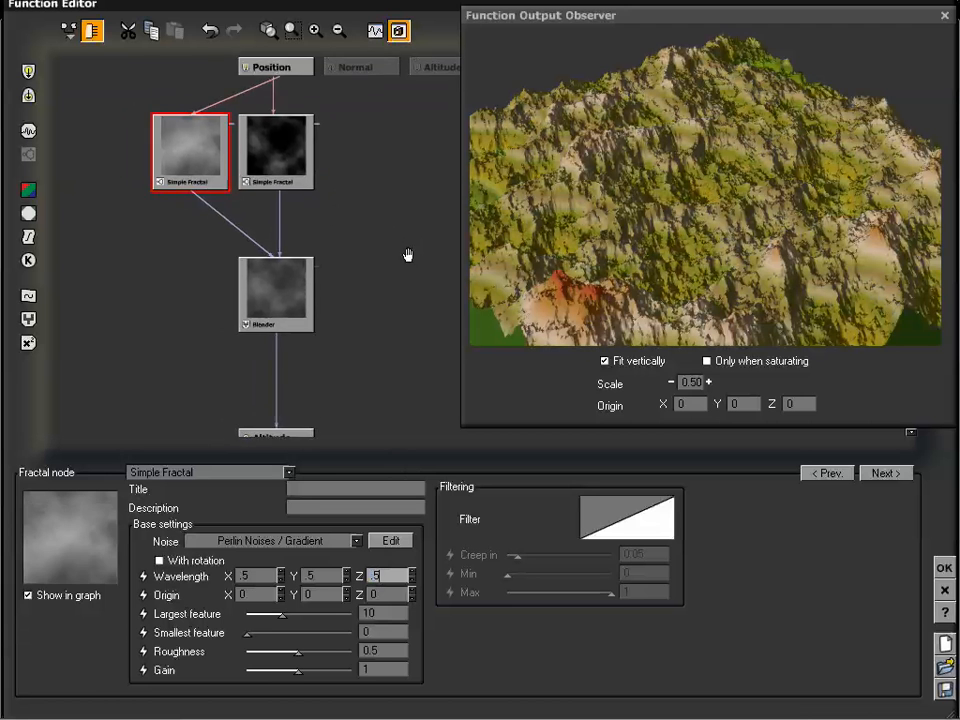
pyautogui.click(281, 205)
pyautogui.press('Delete')
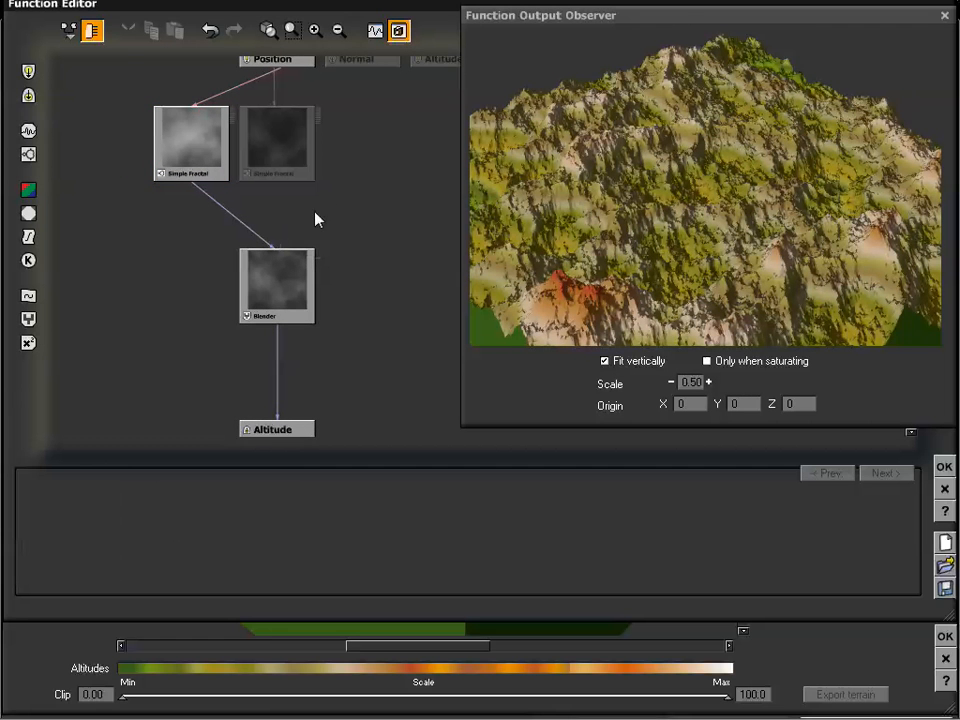
pyautogui.moveTo(342, 208); pyautogui.dragTo(356, 223)
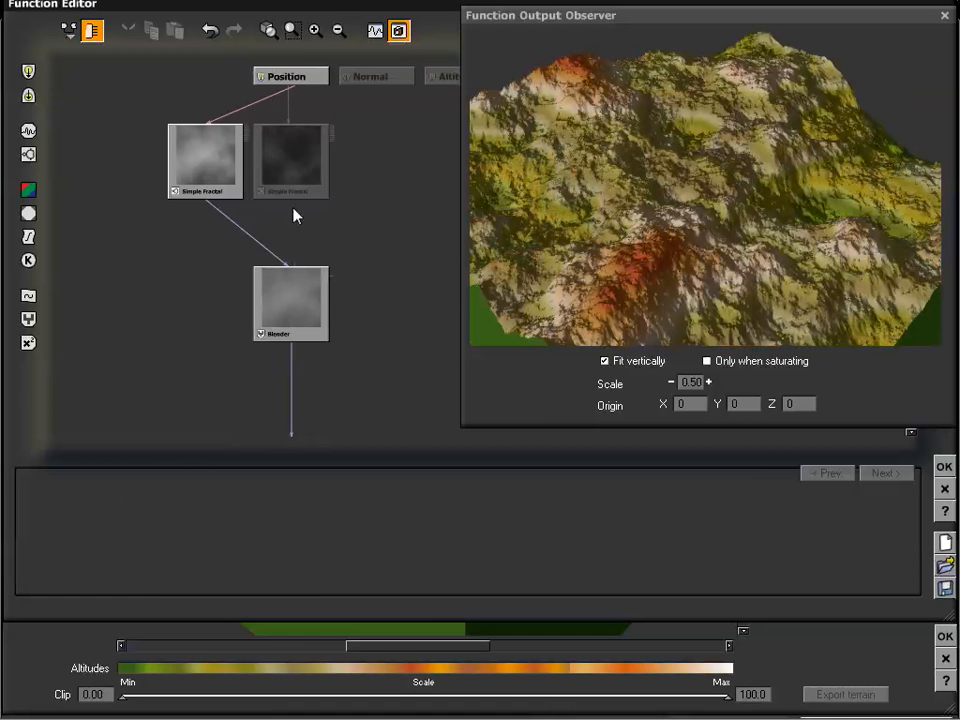
pyautogui.click(319, 174)
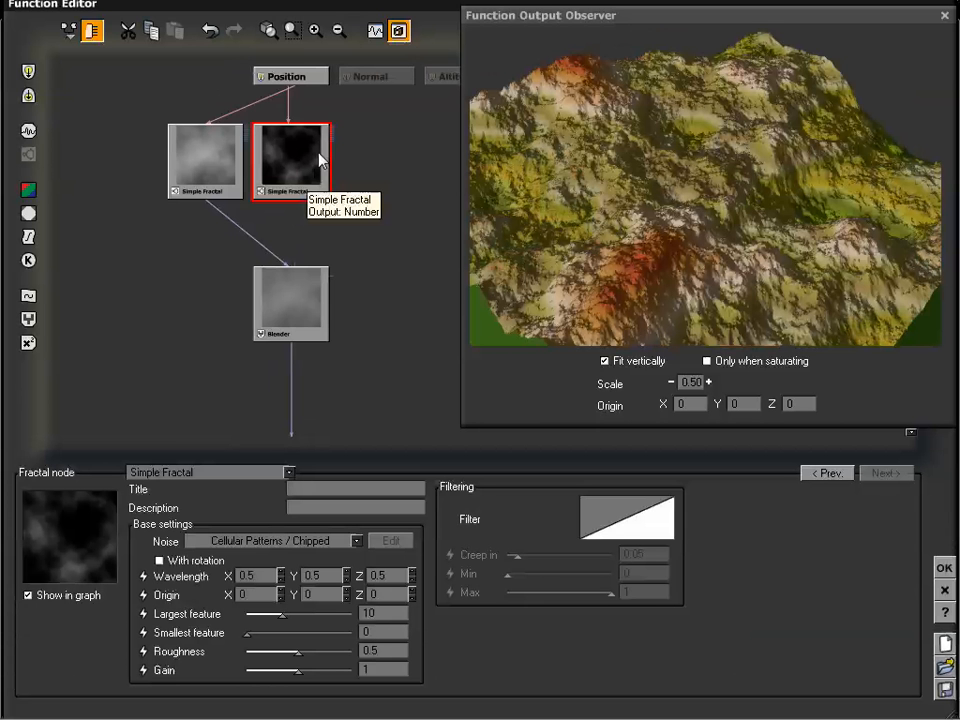
# Raise the Perlin Noises / Gradient fractal's roughness to about 0.64 and inspect the terrain preview.
pyautogui.click(212, 168)
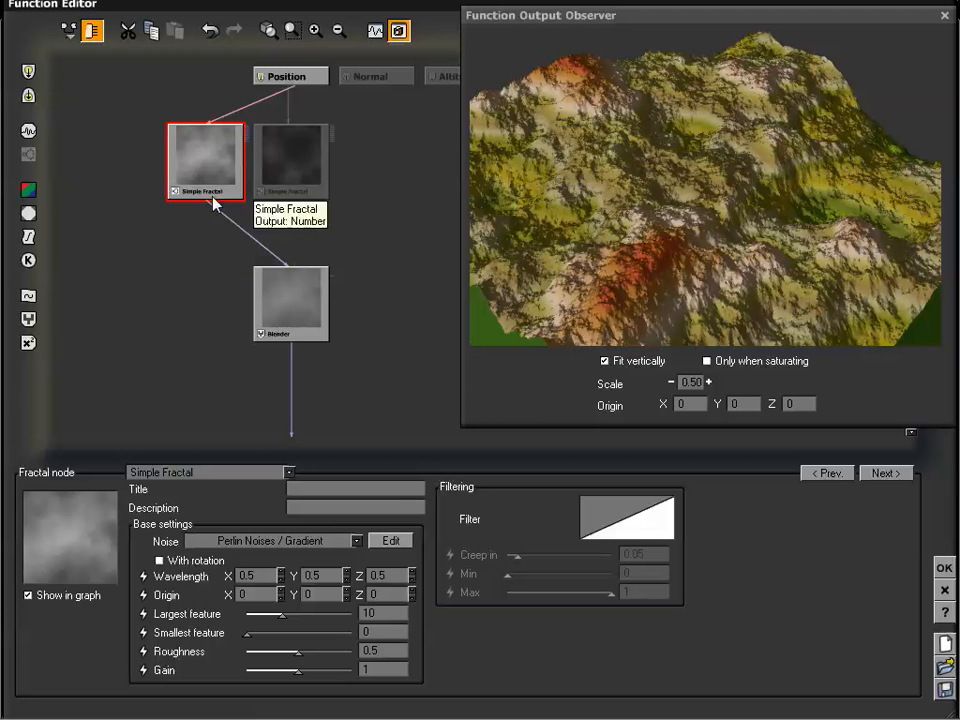
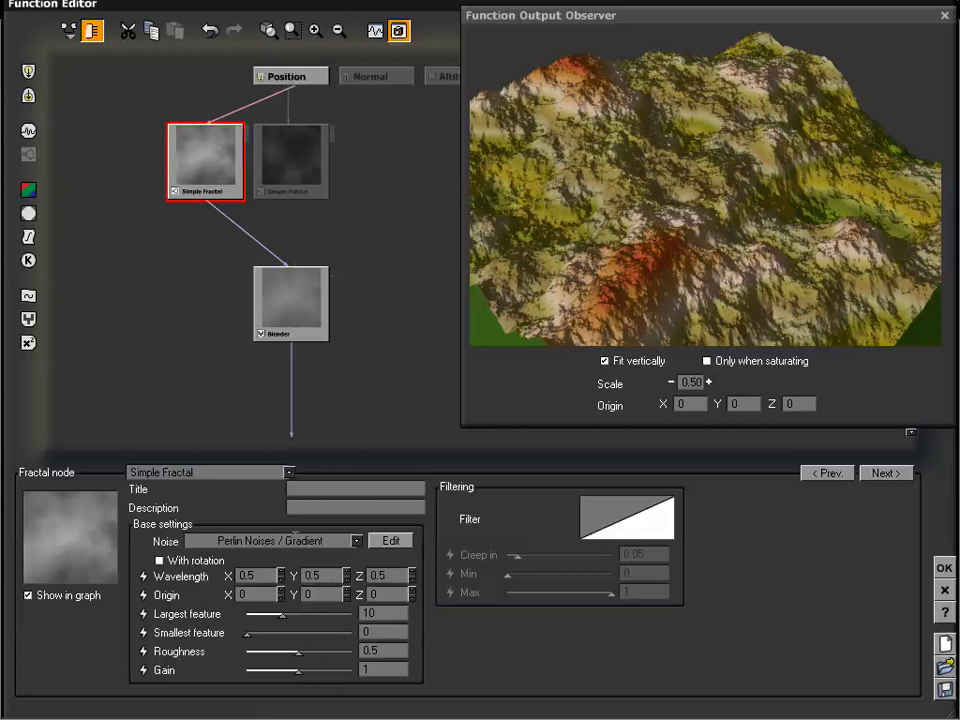
pyautogui.moveTo(300, 652); pyautogui.dragTo(318, 651)
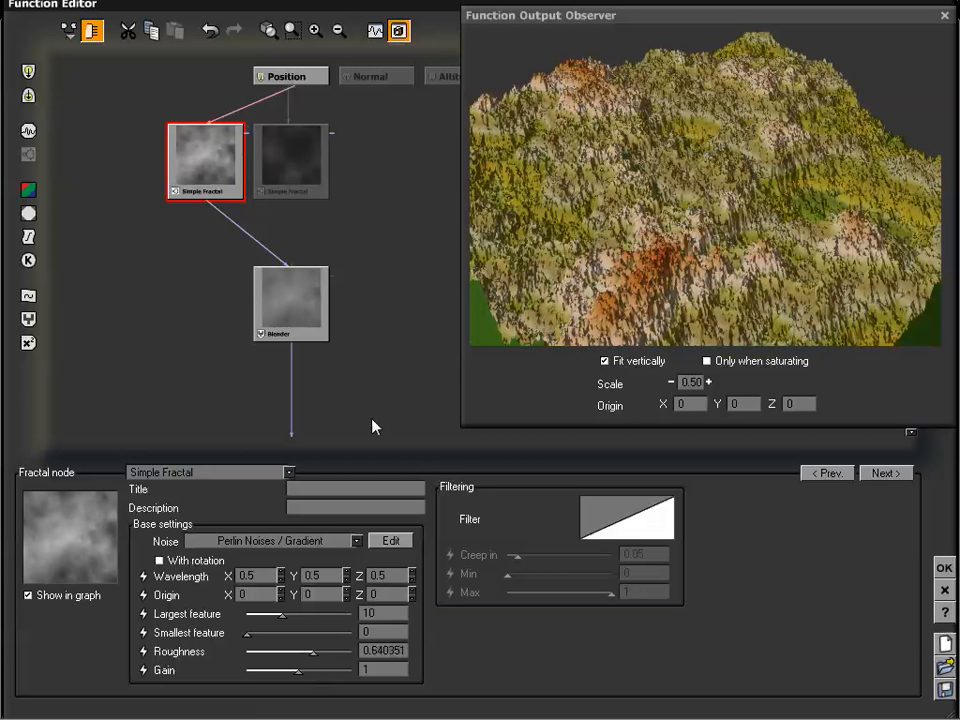
pyautogui.moveTo(669, 191); pyautogui.dragTo(681, 189)
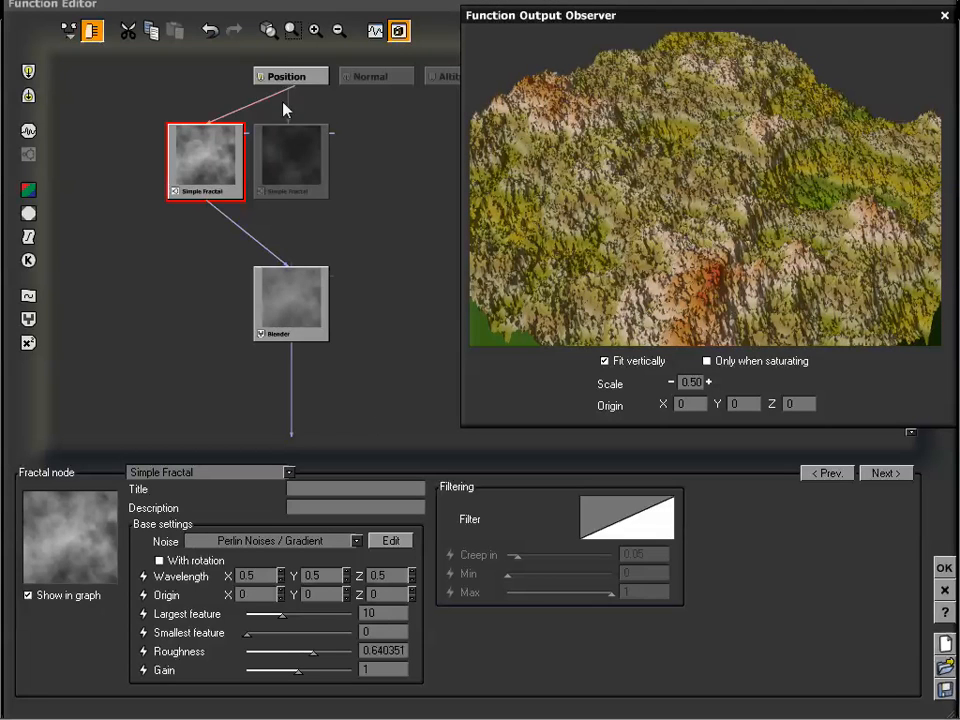
# Move the start of the Blender's input connection from the Perlin fractal to the Chipped fractal and inspect the terrain.
pyautogui.moveTo(373, 324); pyautogui.dragTo(347, 303)
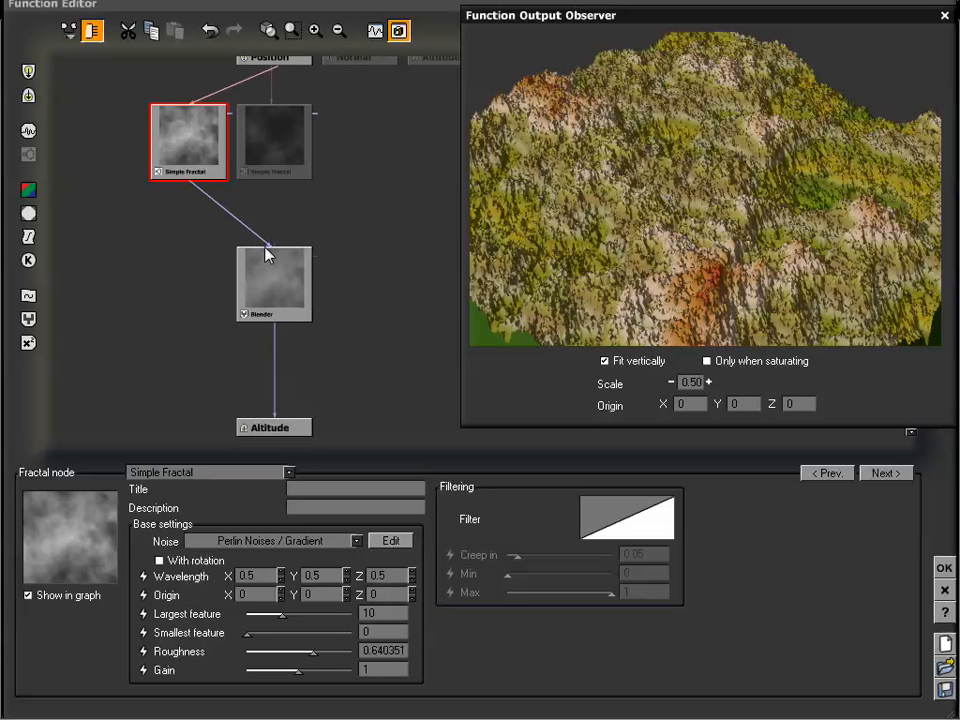
pyautogui.click(198, 192)
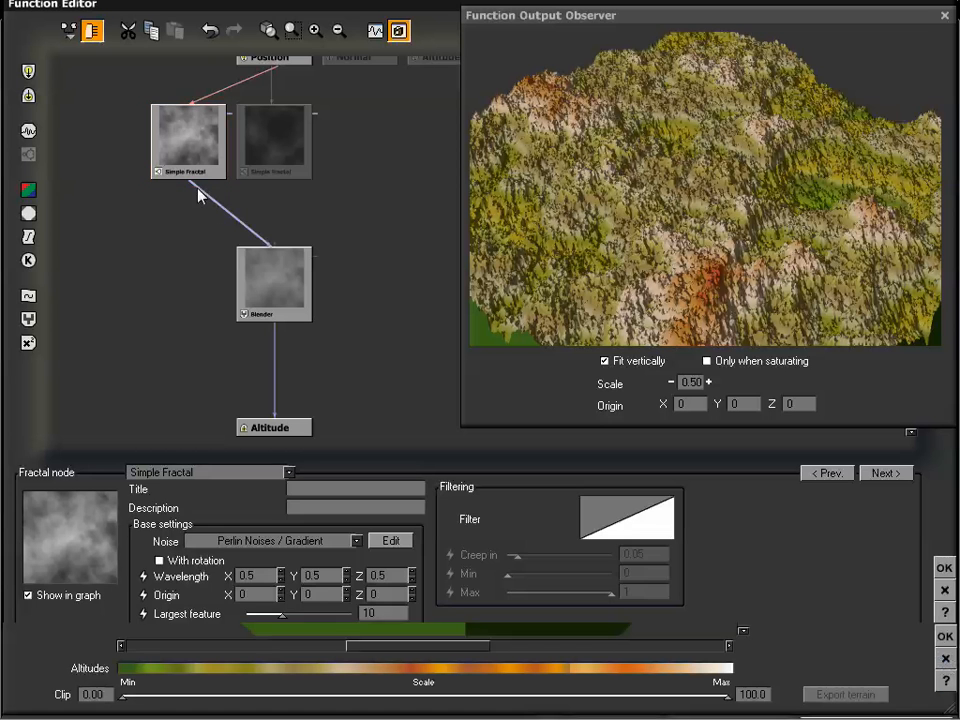
pyautogui.moveTo(236, 195); pyautogui.dragTo(273, 181)
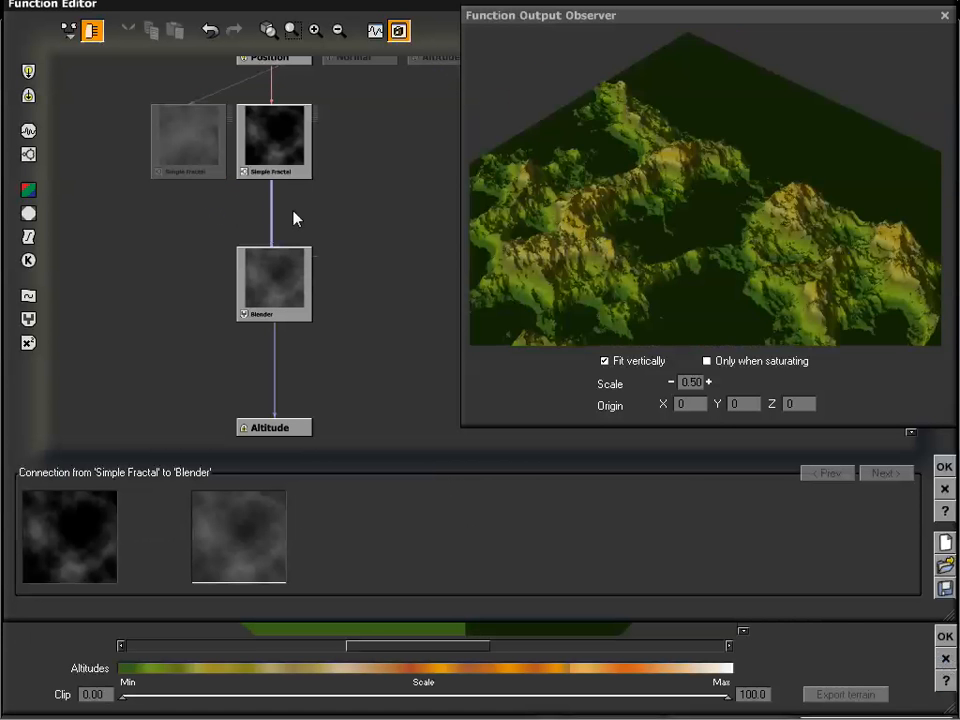
pyautogui.moveTo(640, 208); pyautogui.dragTo(685, 183)
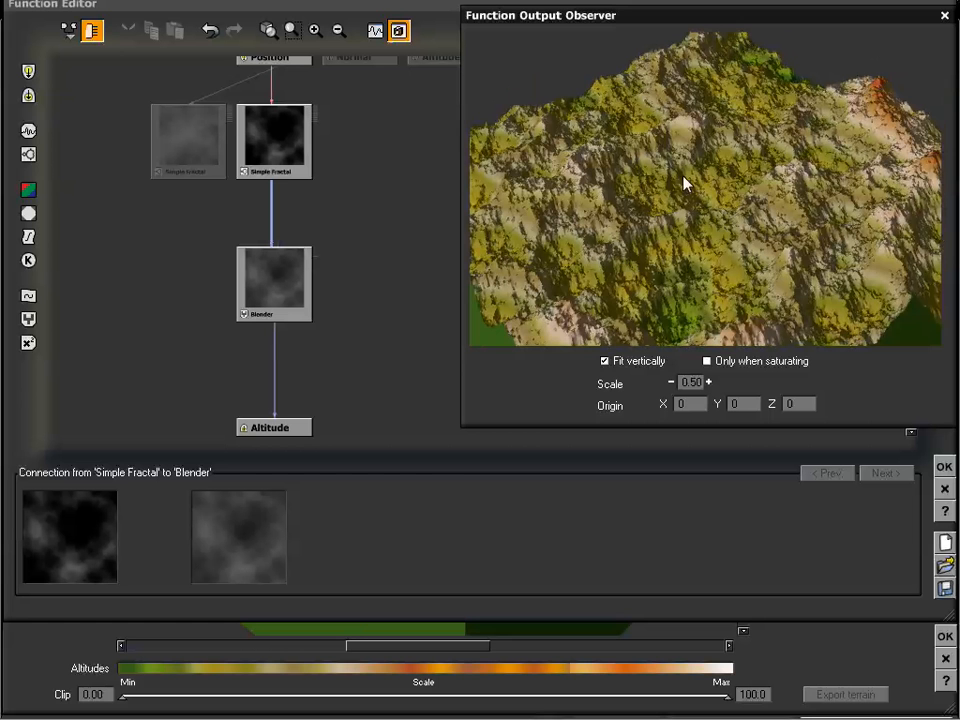
# Lower the Chipped fractal's roughness to about 0.4 and inspect the terrain preview from different angles.
pyautogui.click(281, 141)
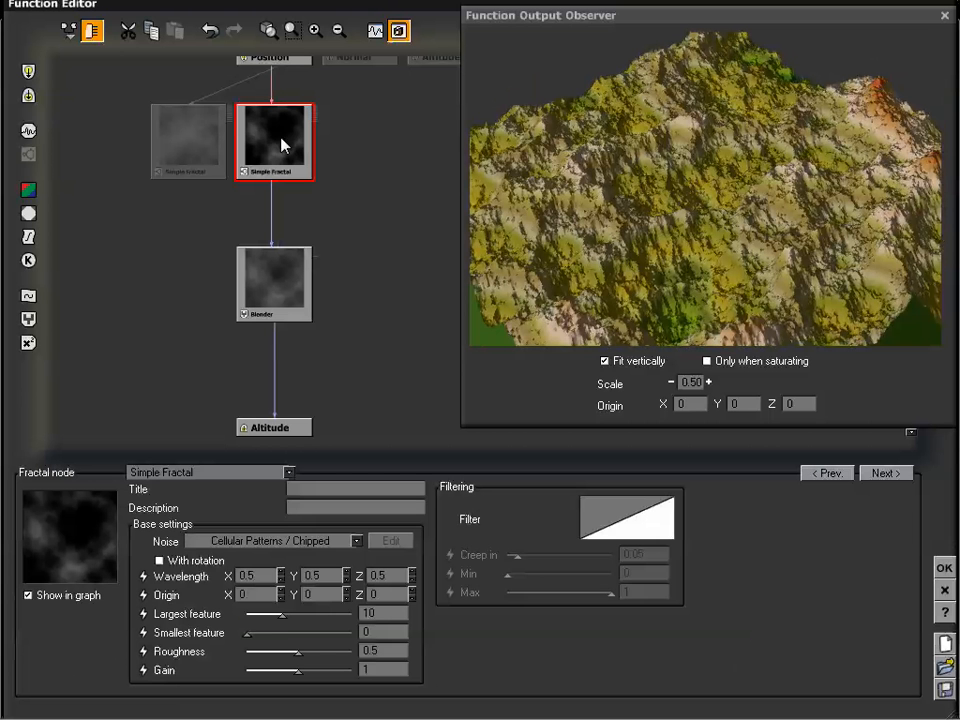
pyautogui.moveTo(299, 650); pyautogui.dragTo(288, 649)
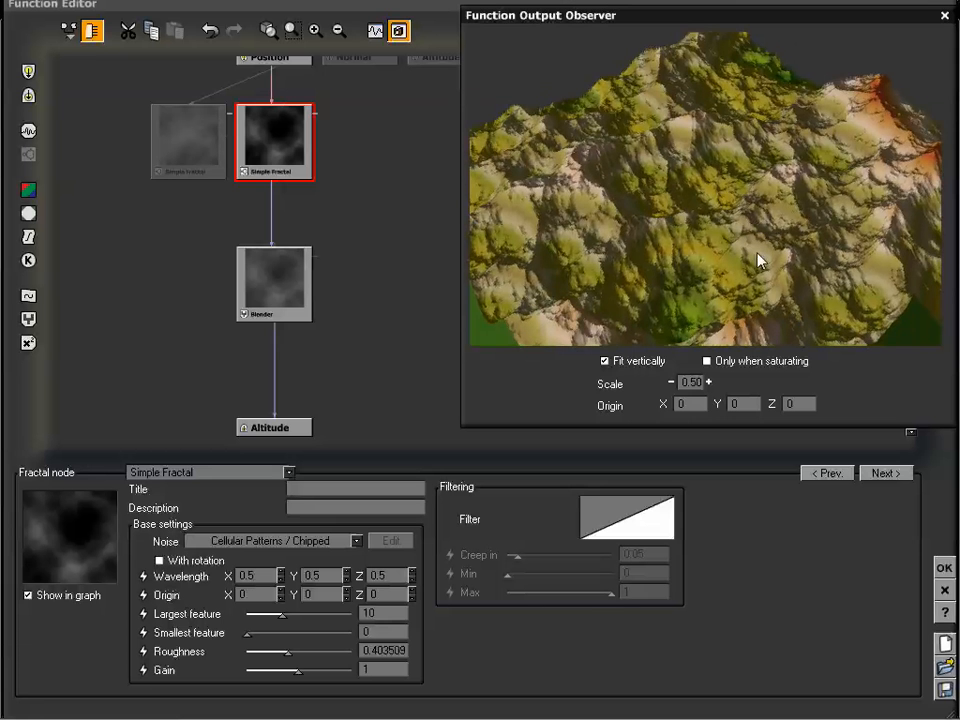
pyautogui.moveTo(756, 257); pyautogui.dragTo(720, 248)
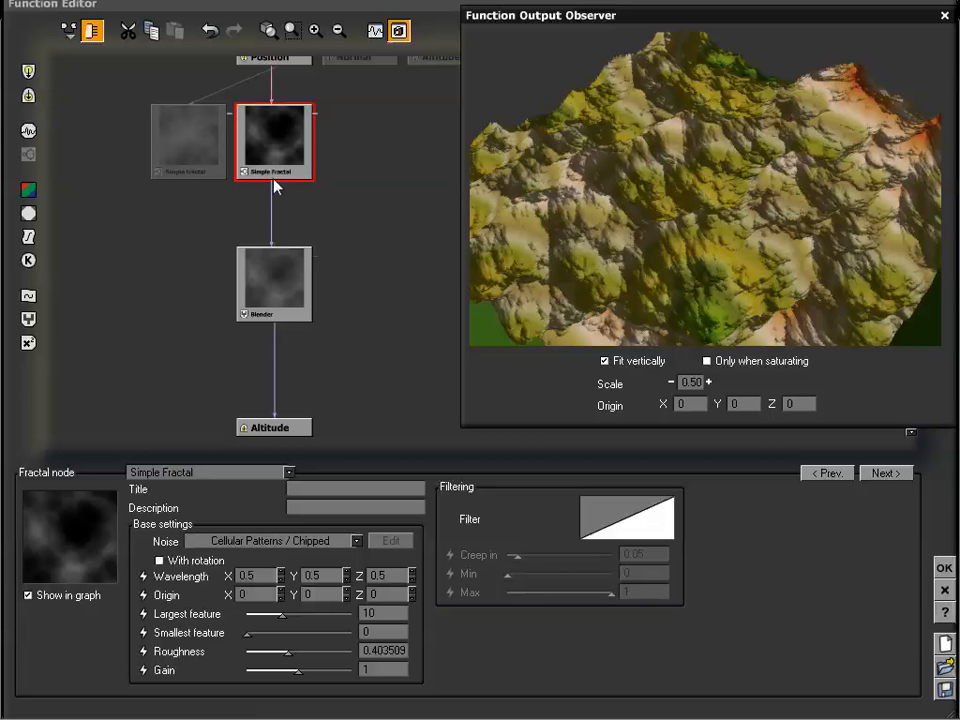
pyautogui.moveTo(660, 181); pyautogui.dragTo(697, 177)
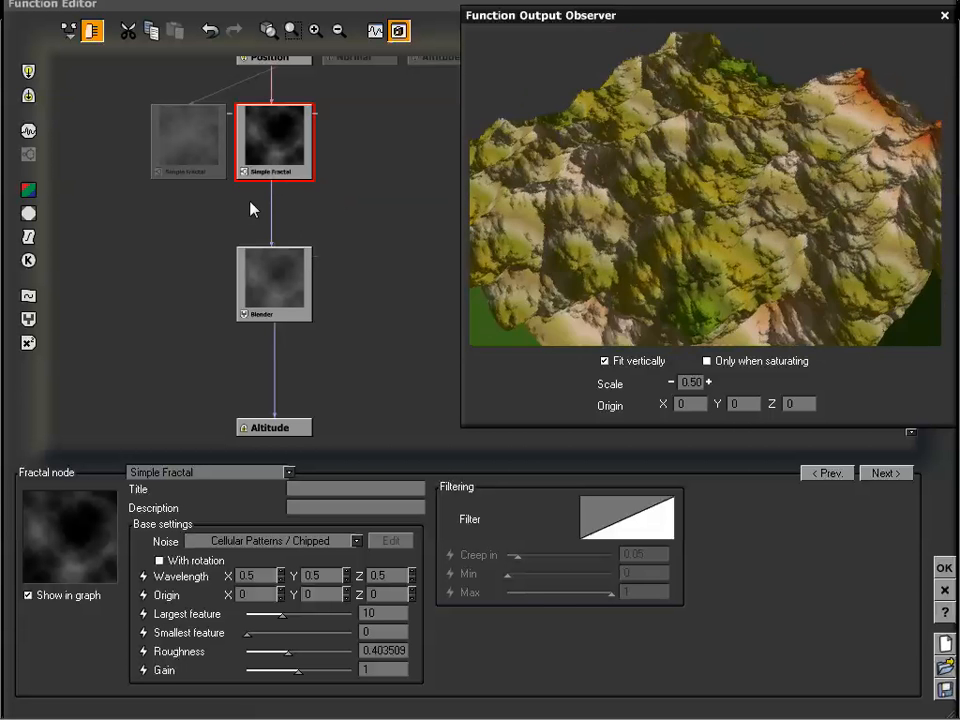
pyautogui.moveTo(370, 213); pyautogui.dragTo(336, 211)
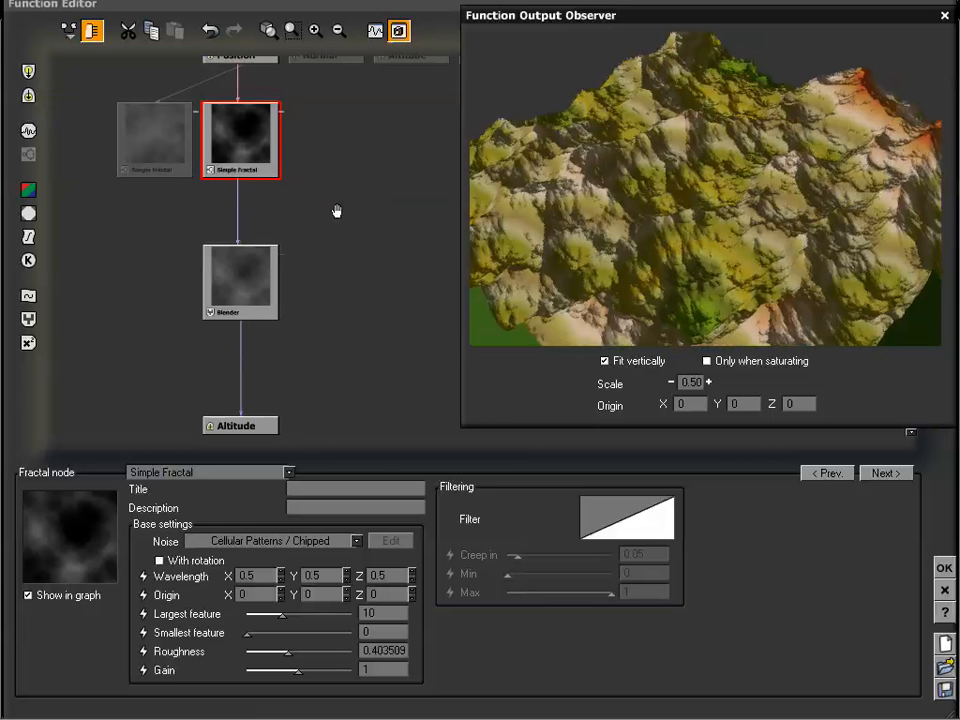
# Move the Blender's input connection back to the Perlin fractal and connect the Chipped fractal as its second input.
pyautogui.click(240, 193)
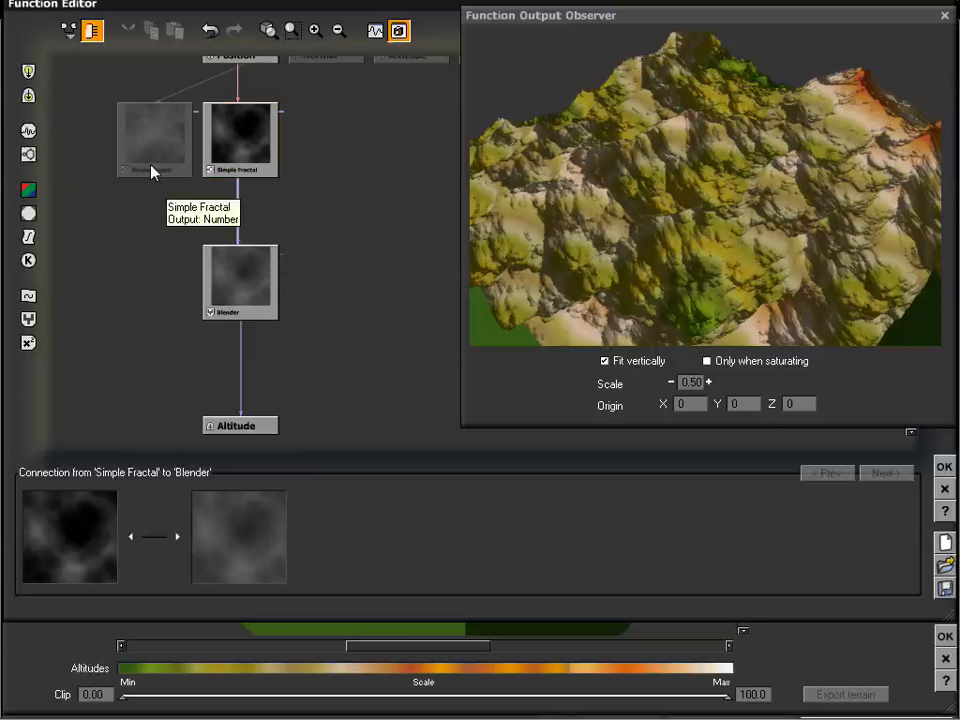
pyautogui.moveTo(238, 183); pyautogui.dragTo(155, 178)
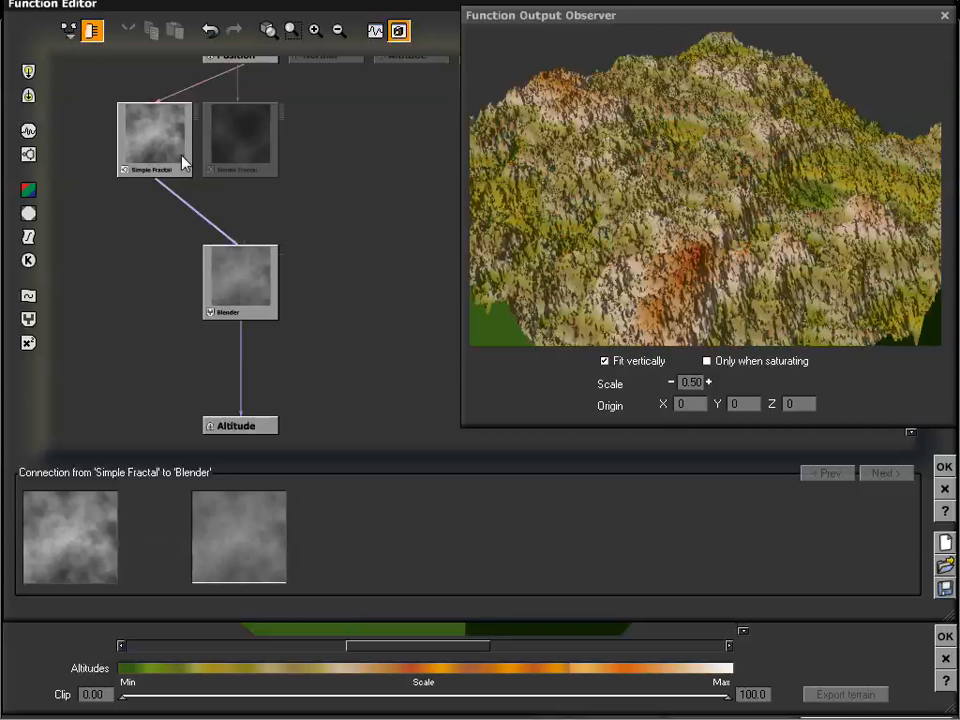
pyautogui.moveTo(246, 242); pyautogui.dragTo(241, 177)
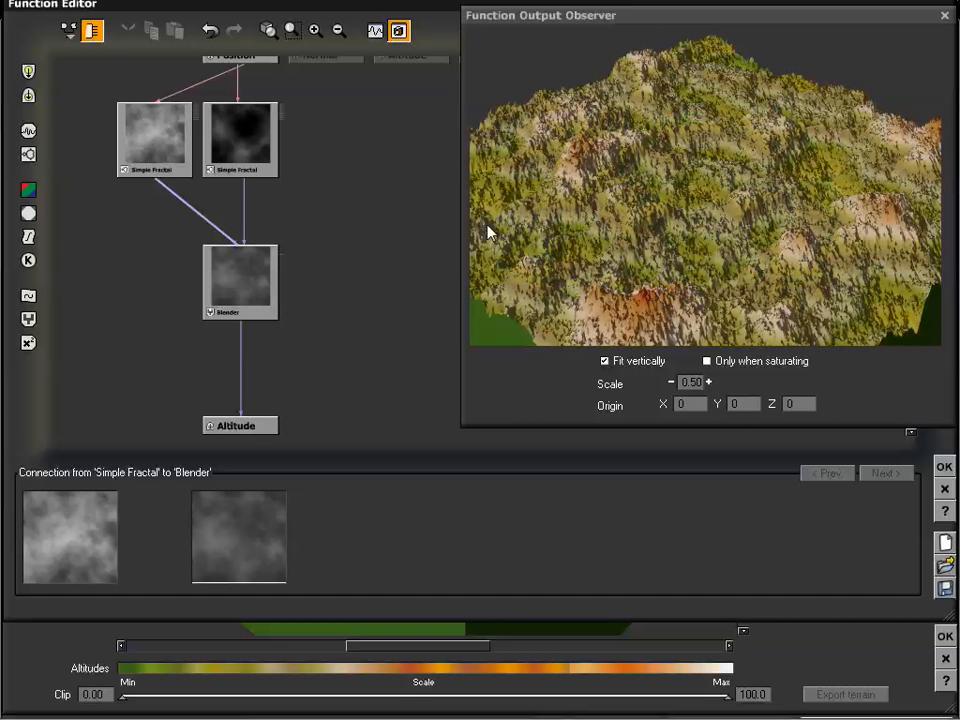
pyautogui.moveTo(613, 176); pyautogui.dragTo(628, 189)
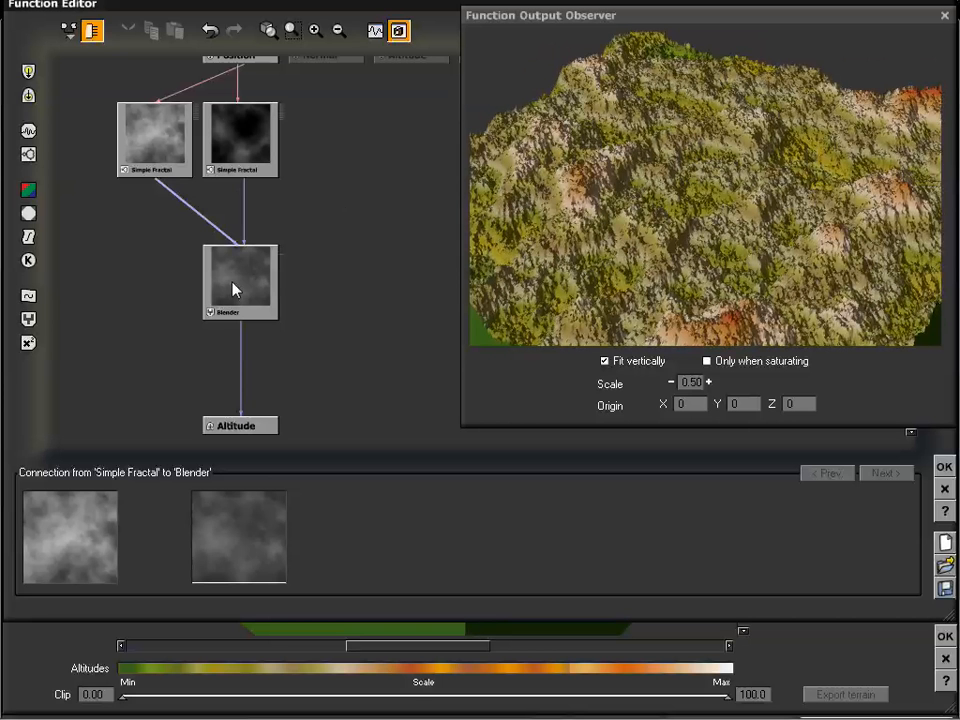
# Expose the Blender's ratio as an input fed by a 0.5 Constant Number node and move that node away from the Blender.
pyautogui.click(235, 290)
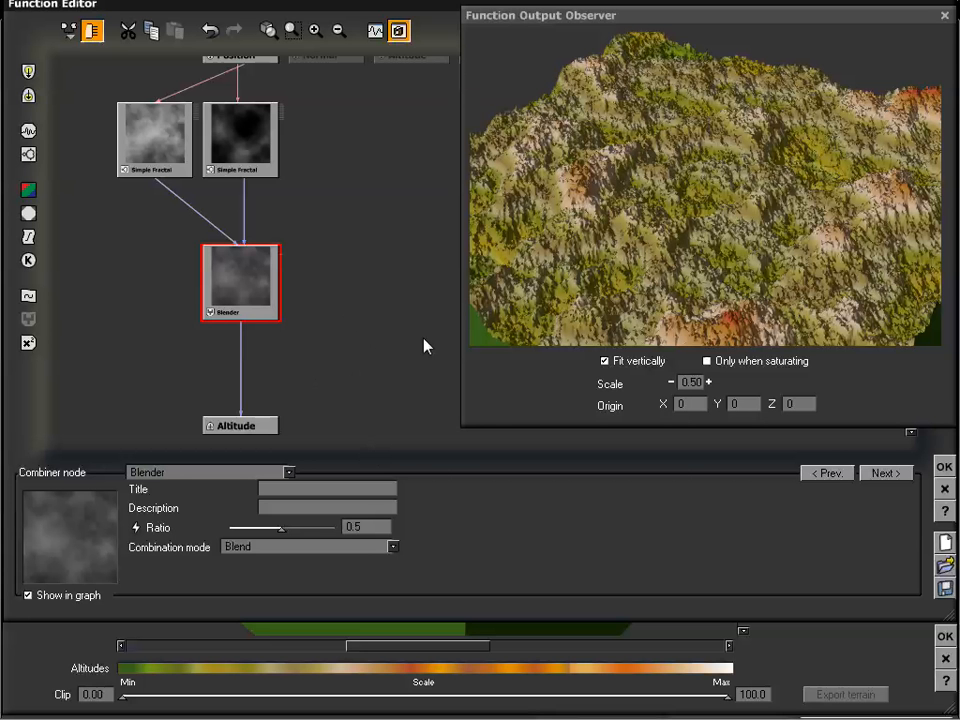
pyautogui.moveTo(671, 190); pyautogui.dragTo(671, 172)
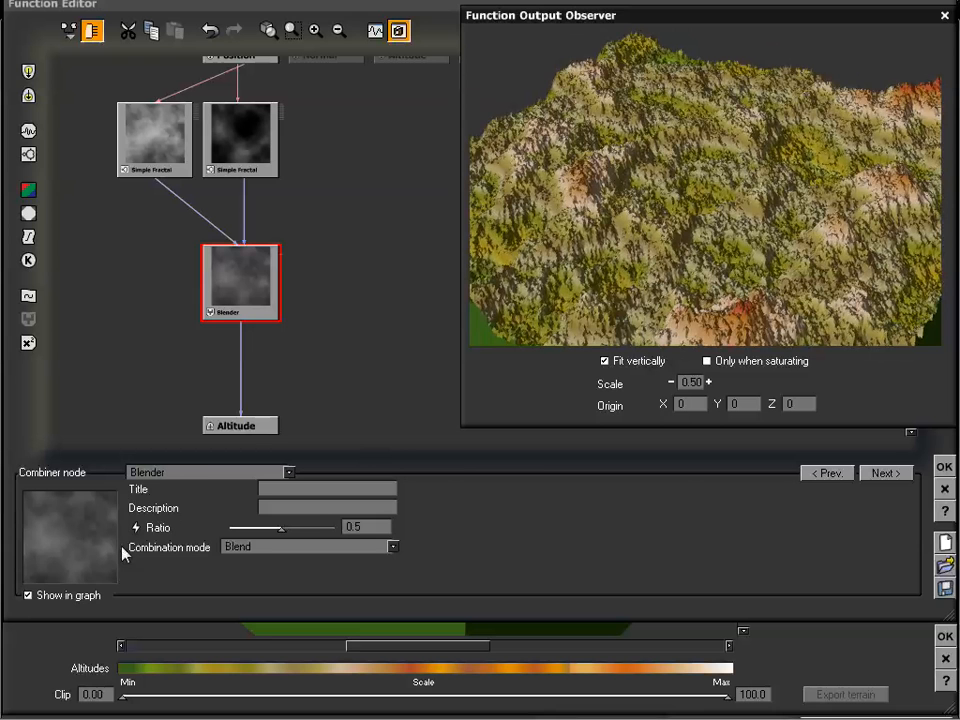
pyautogui.click(136, 529)
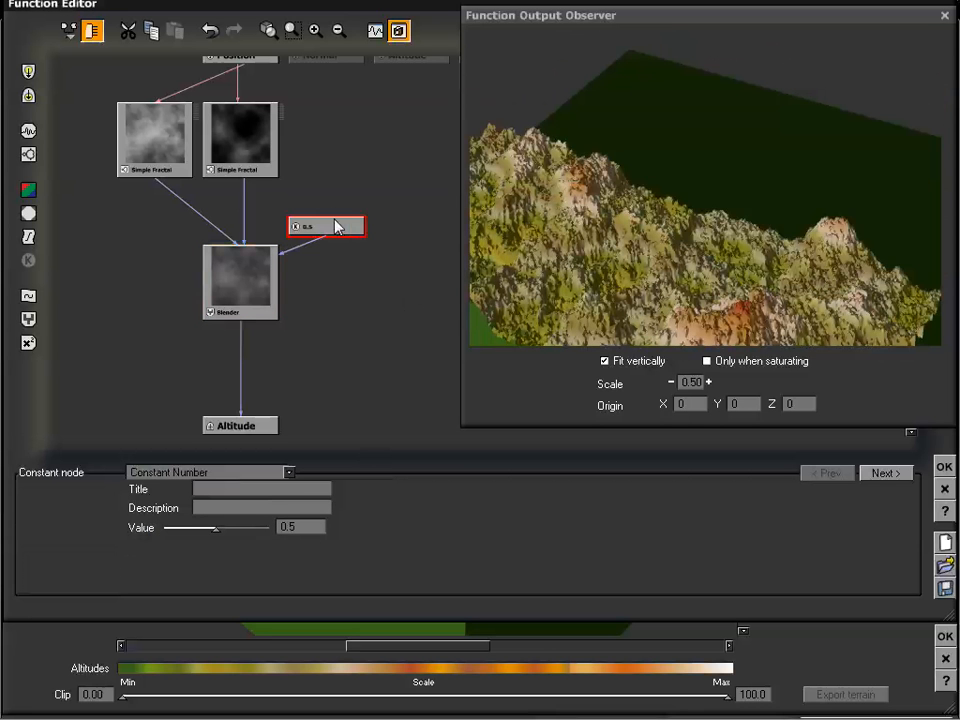
pyautogui.moveTo(336, 221); pyautogui.dragTo(361, 190)
pyautogui.moveTo(367, 238); pyautogui.dragTo(341, 243)
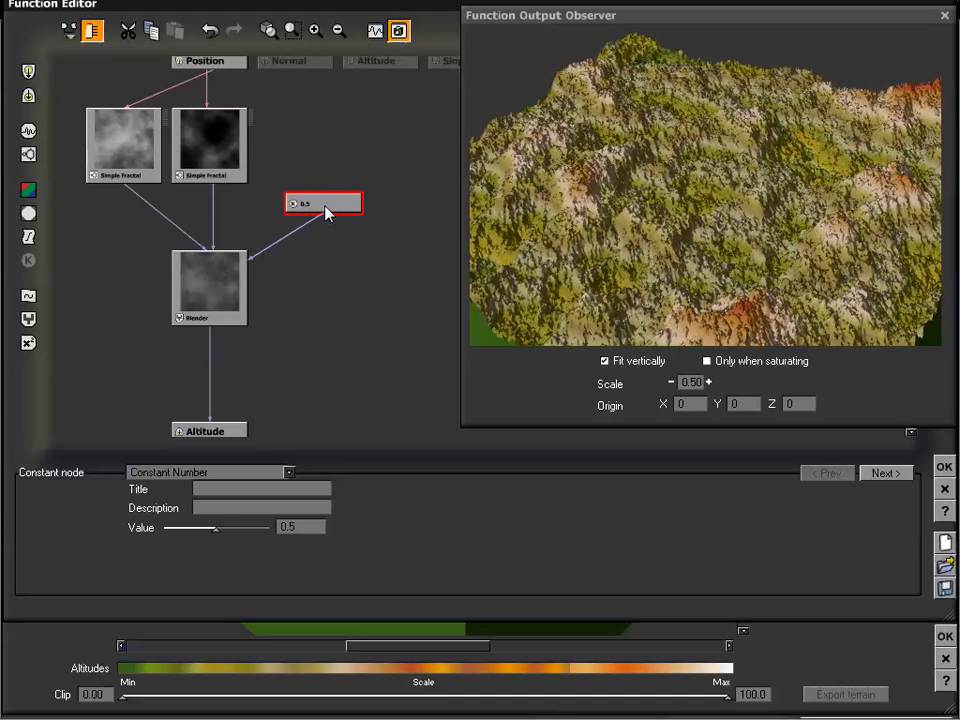
# Replace the Constant Number node feeding the Blender's ratio with a Simple Fractal and lower its roughness to about 0.11.
pyautogui.click(28, 154)
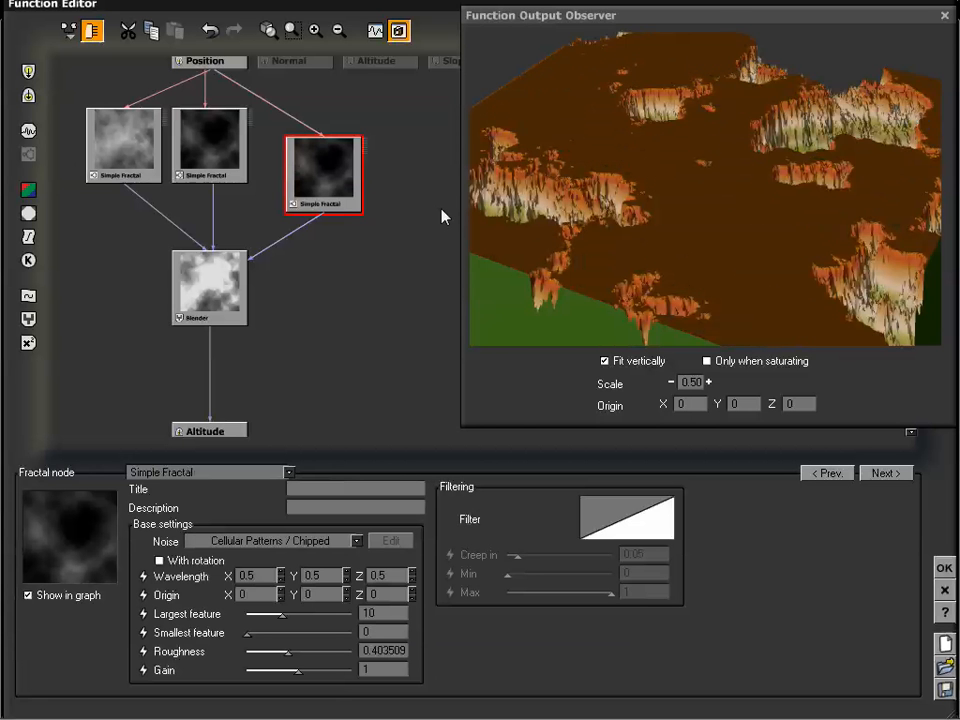
pyautogui.moveTo(729, 229); pyautogui.dragTo(690, 254)
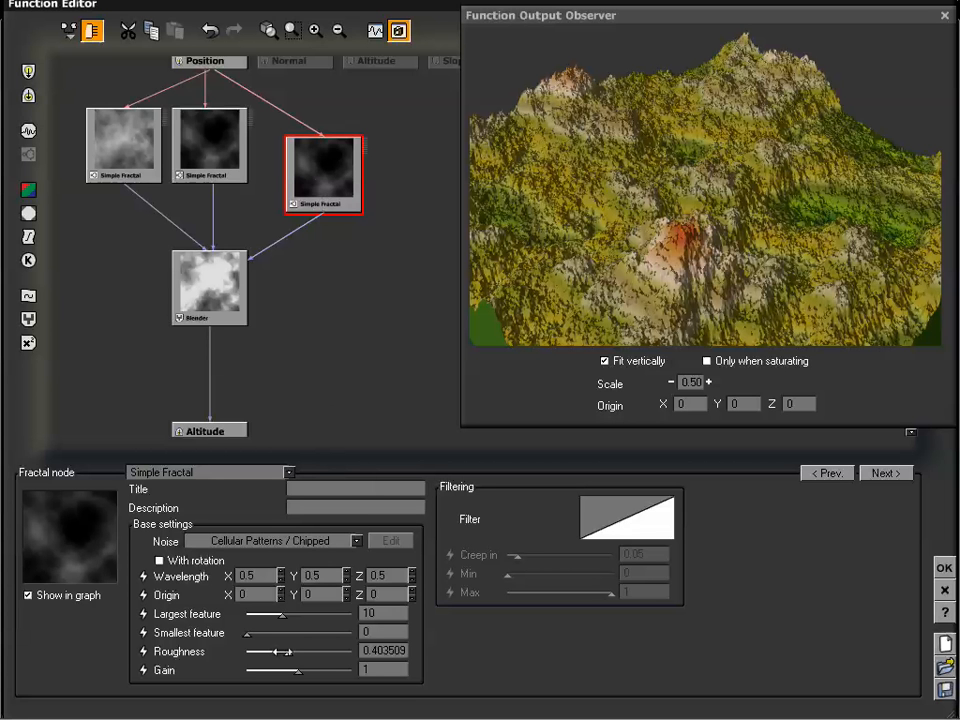
pyautogui.moveTo(313, 651); pyautogui.dragTo(262, 652)
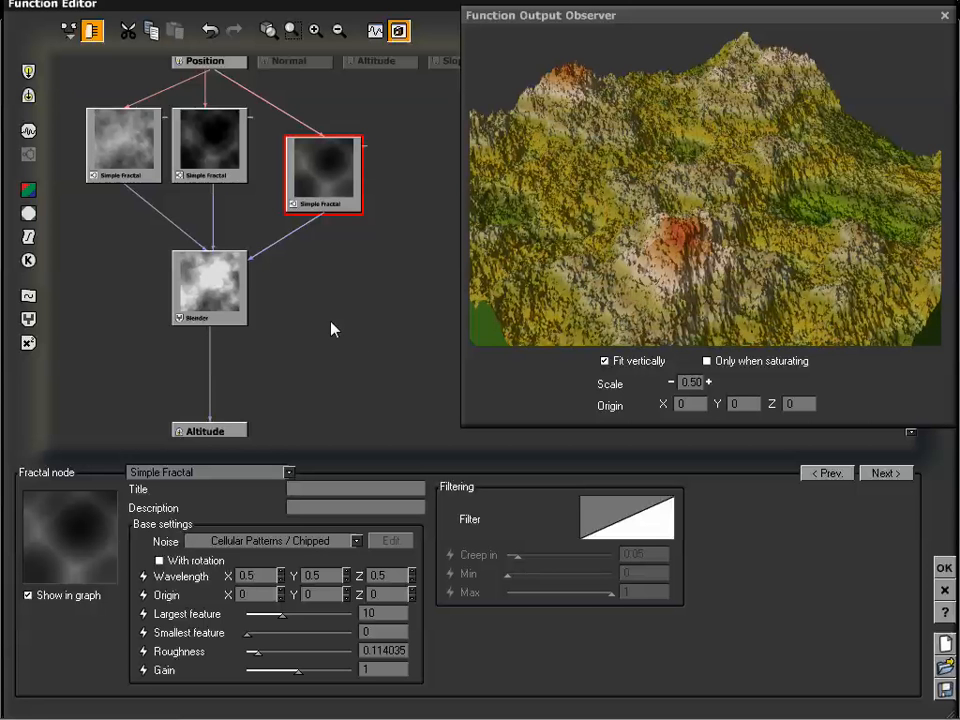
# Change the ratio fractal's noise to the Perlin Value-Gradient type and inspect the terrain preview.
pyautogui.click(300, 541)
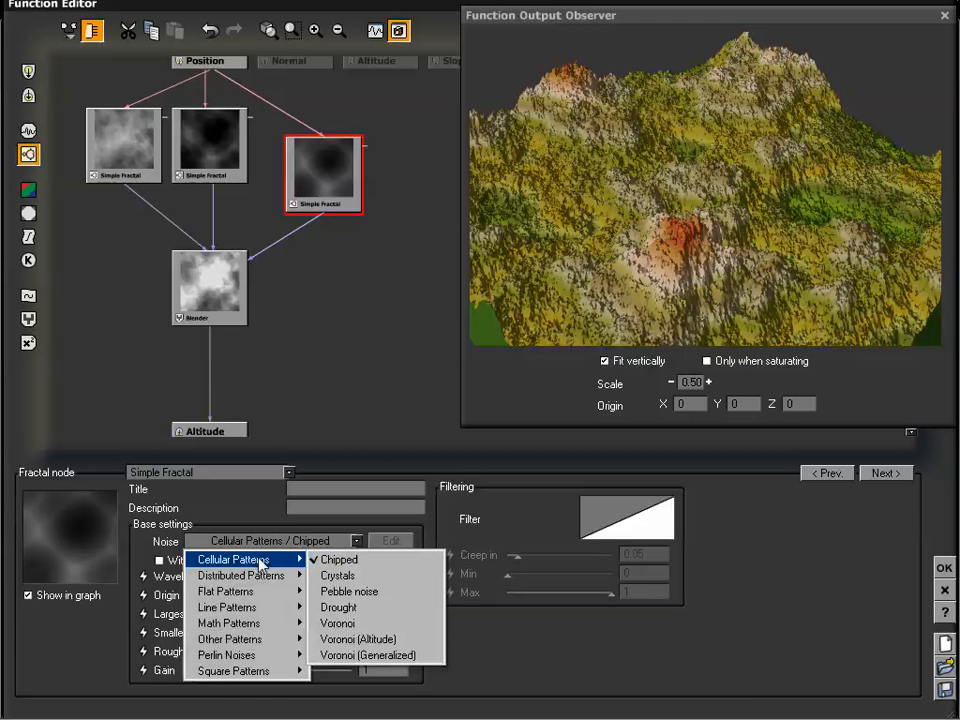
pyautogui.moveTo(267, 657)
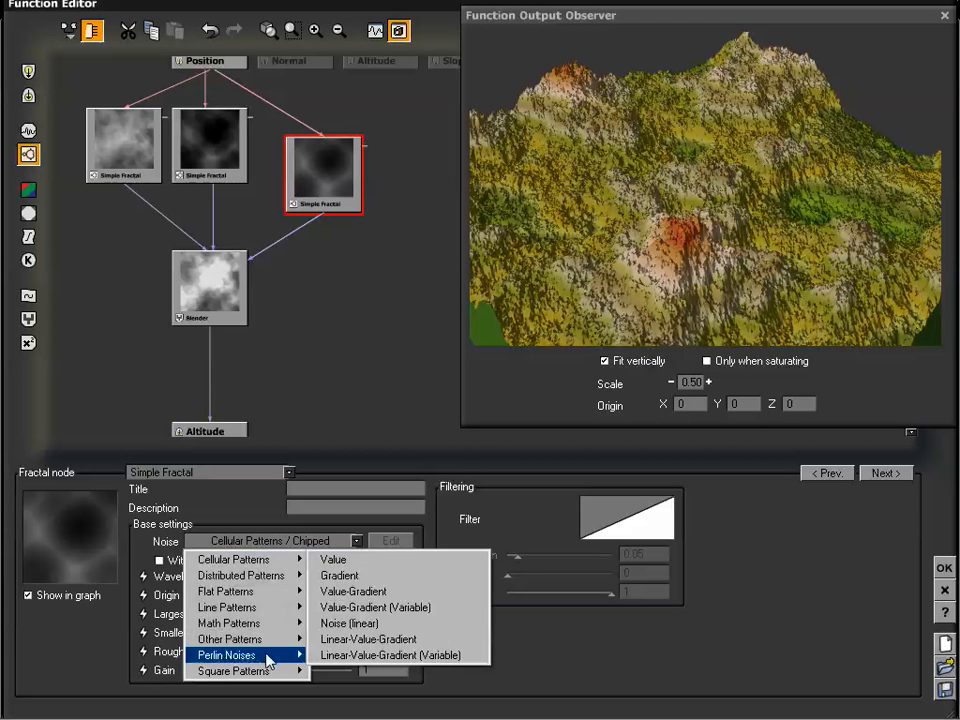
pyautogui.click(353, 591)
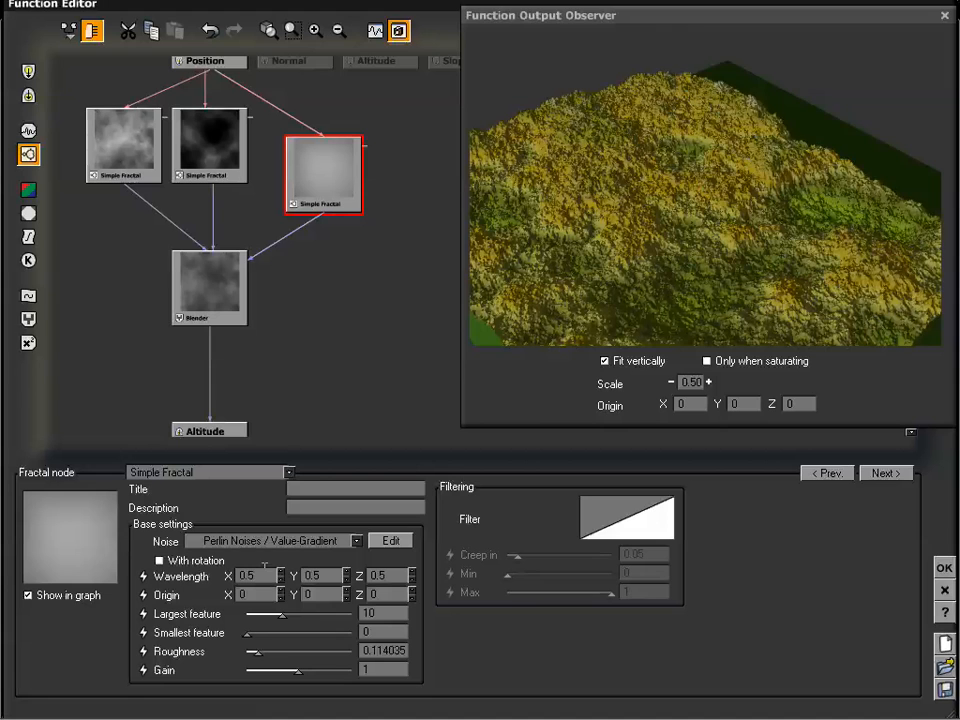
pyautogui.moveTo(631, 293); pyautogui.dragTo(675, 229)
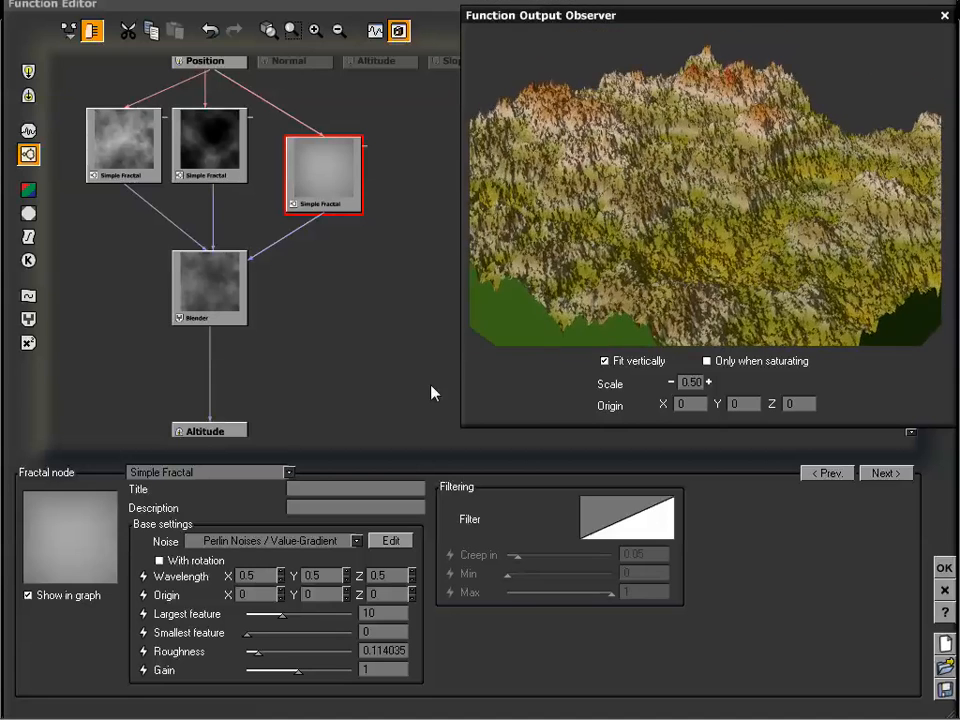
# Set the ratio fractal's X, Y and Z wavelengths to 0.2 and inspect the terrain preview.
pyautogui.click(251, 575)
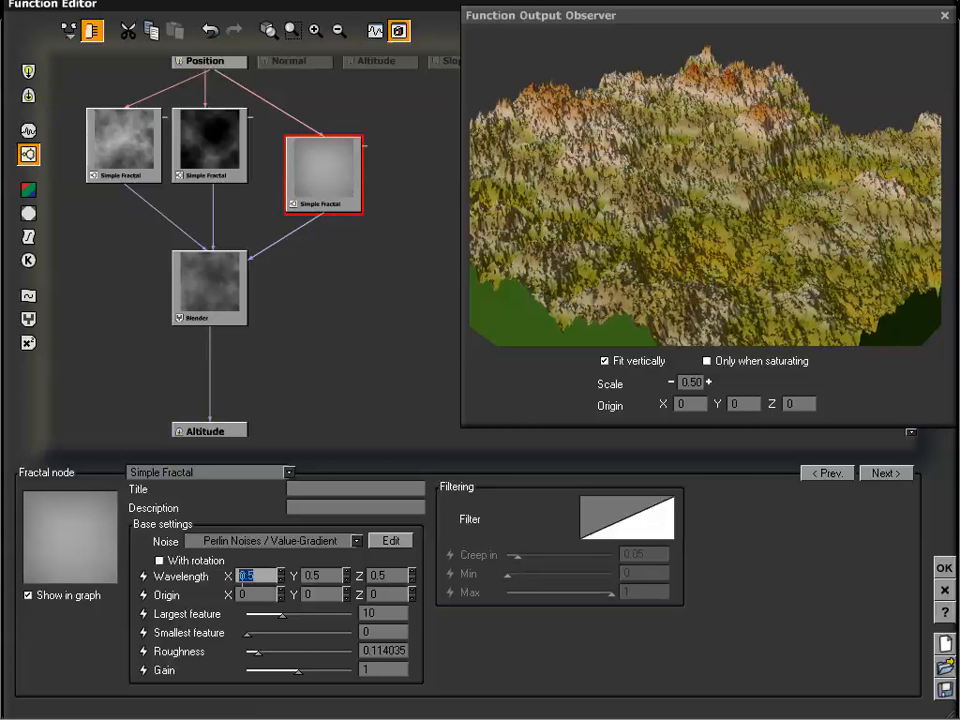
pyautogui.write('.2')
pyautogui.press('Tab')
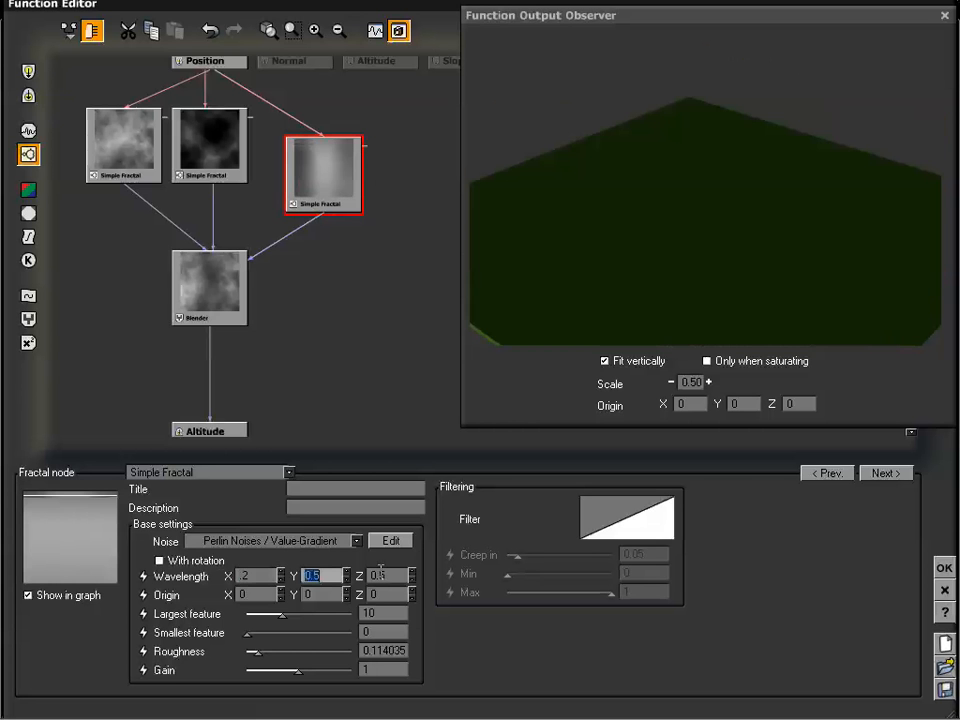
pyautogui.write('.2')
pyautogui.press('Tab')
pyautogui.write('.2')
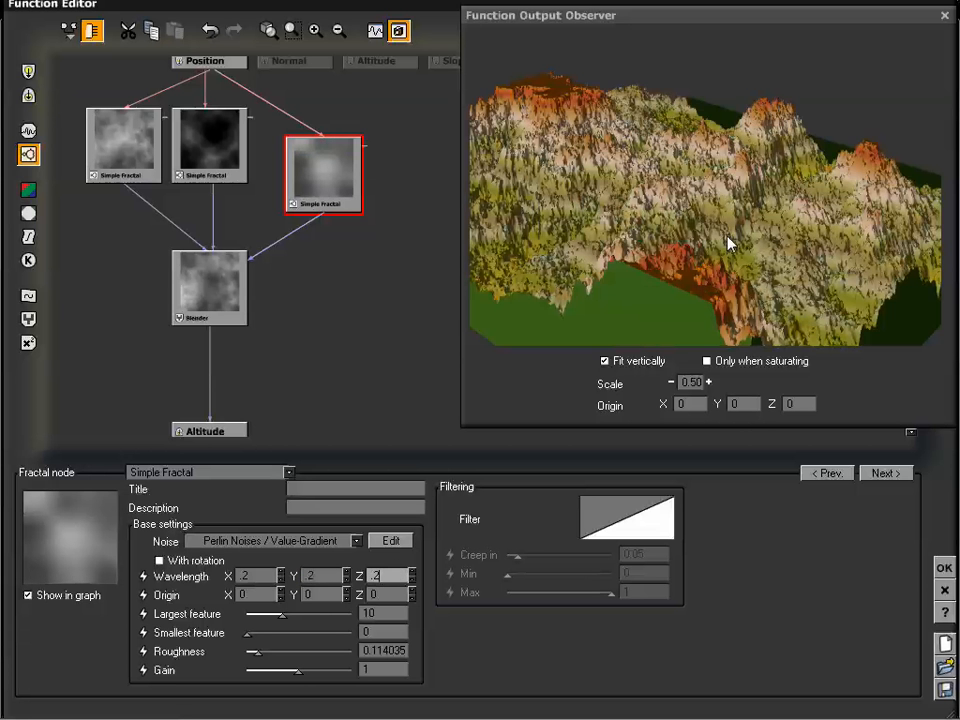
pyautogui.moveTo(730, 240); pyautogui.dragTo(687, 234)
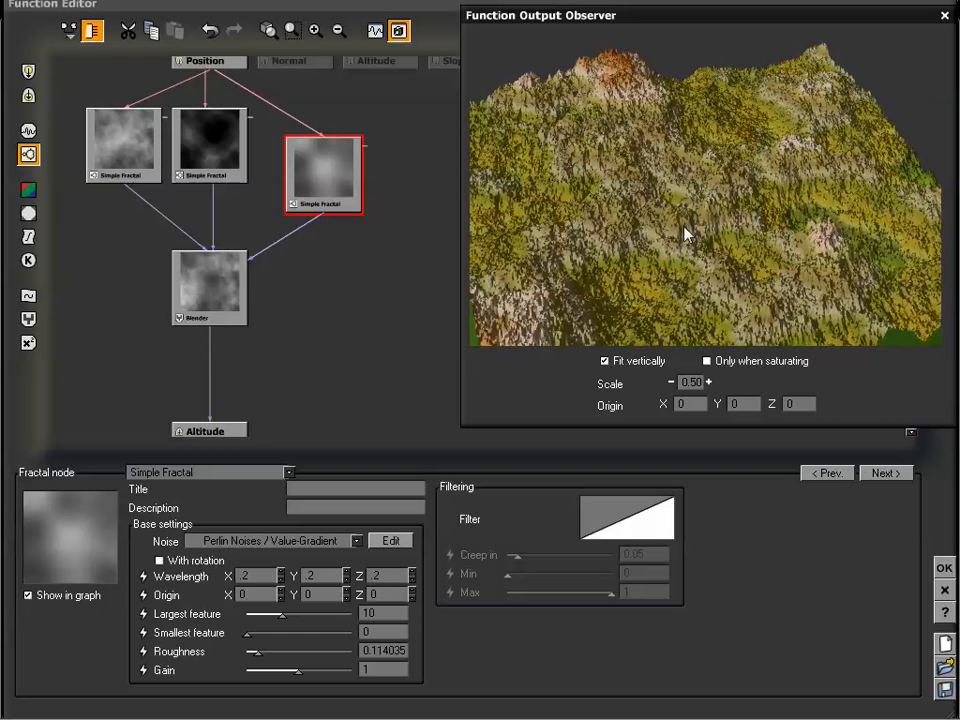
pyautogui.click(366, 283)
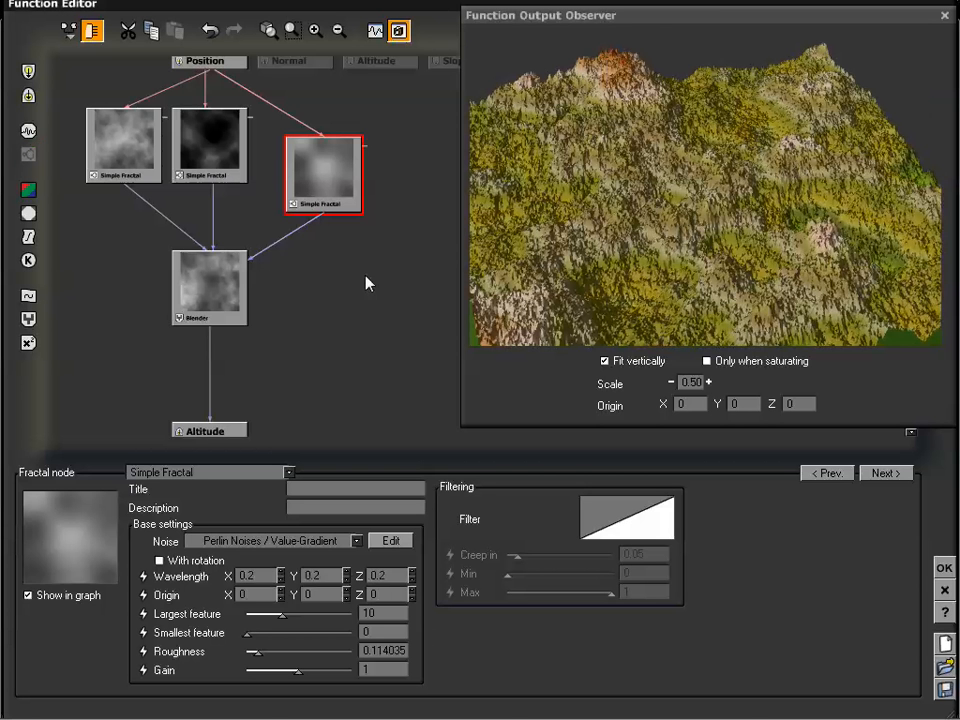
pyautogui.moveTo(712, 244); pyautogui.dragTo(685, 247)
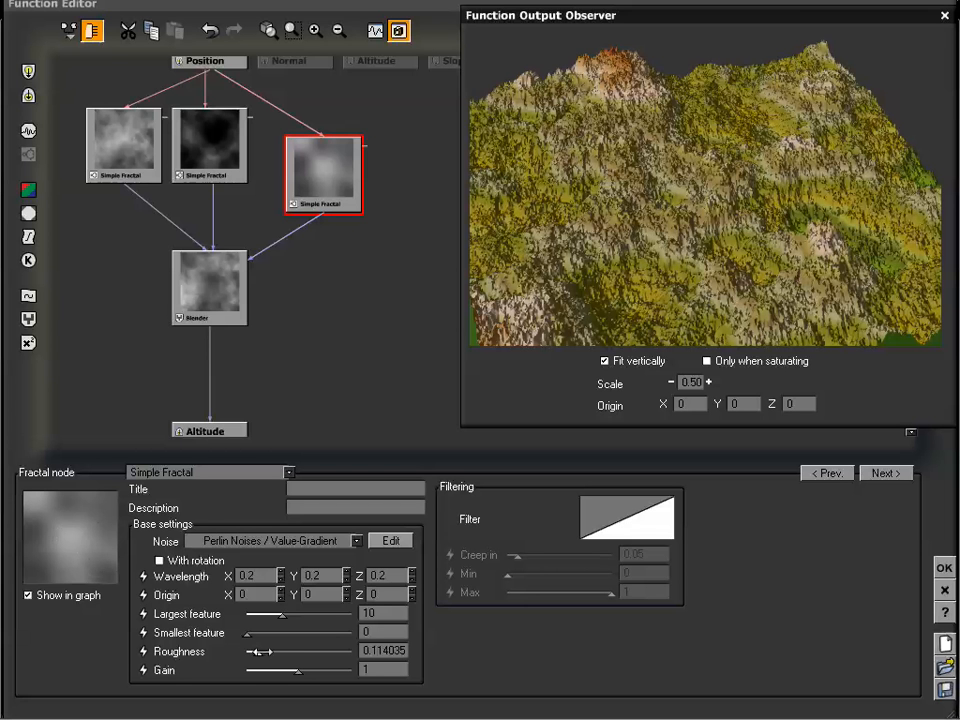
# Raise the ratio fractal's roughness to about 0.26 and its gain to about 3.64, and inspect the terrain from different angles.
pyautogui.moveTo(258, 651); pyautogui.dragTo(274, 650)
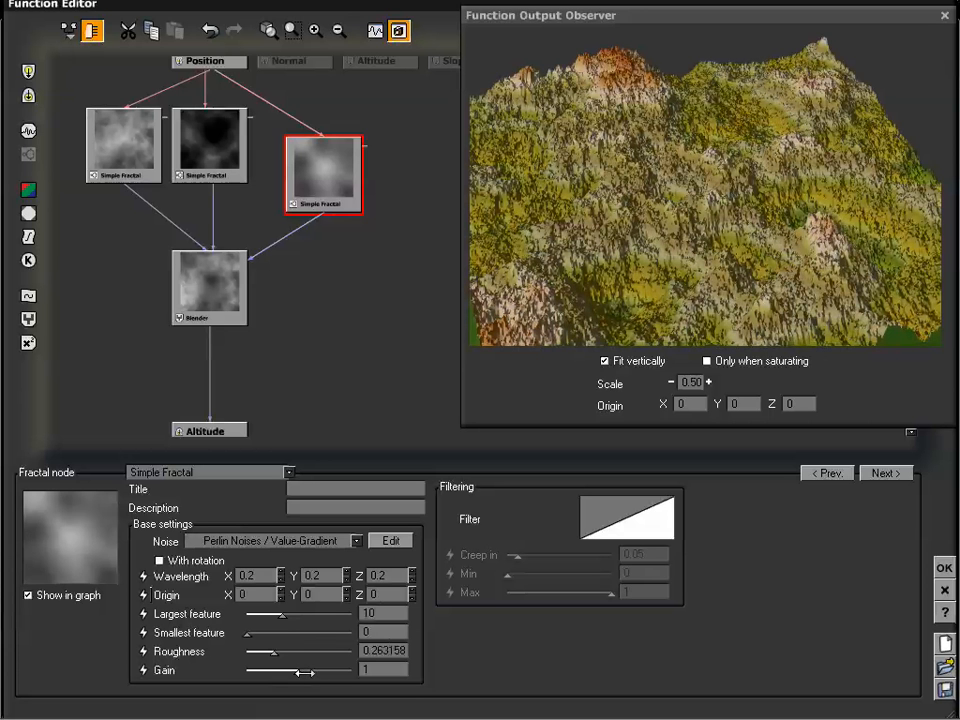
pyautogui.moveTo(331, 670); pyautogui.dragTo(329, 672)
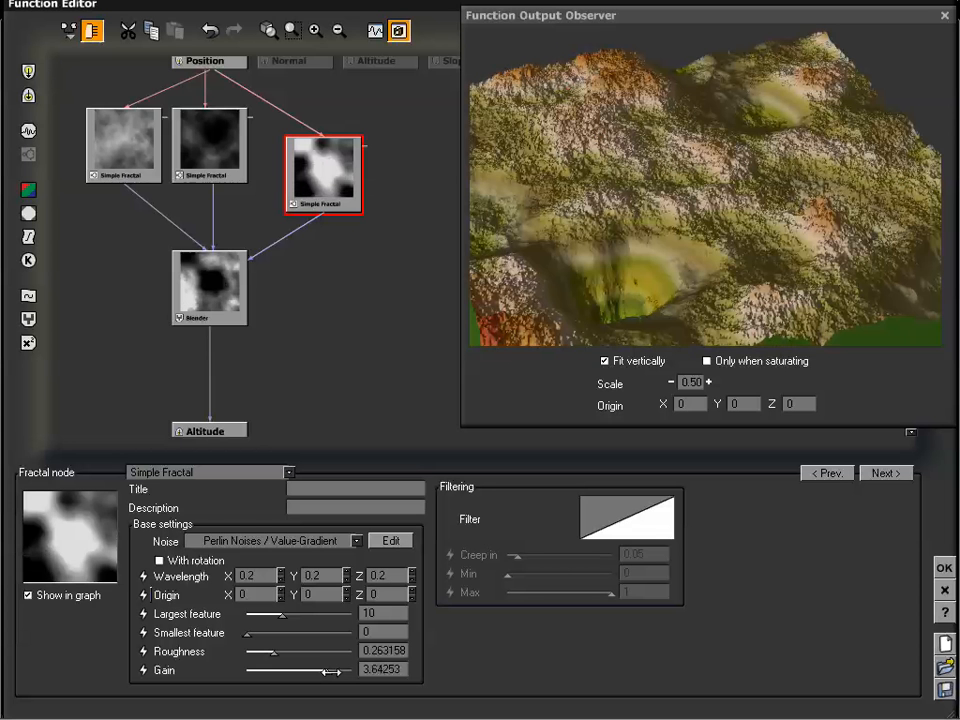
pyautogui.moveTo(765, 256); pyautogui.dragTo(697, 243)
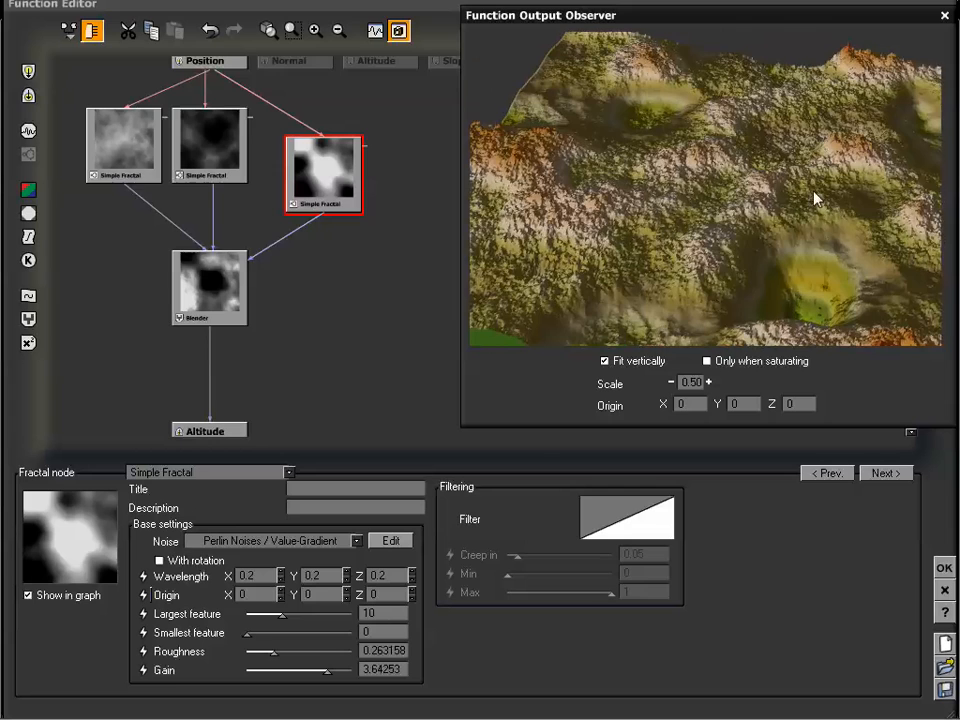
pyautogui.moveTo(816, 199); pyautogui.dragTo(709, 197)
pyautogui.moveTo(709, 133); pyautogui.dragTo(576, 180)
pyautogui.moveTo(643, 213)
pyautogui.mouseDown()
pyautogui.moveTo(681, 216)
pyautogui.moveTo(677, 206)
pyautogui.moveTo(701, 193)
pyautogui.moveTo(628, 186)
pyautogui.moveTo(636, 197)
pyautogui.mouseUp()
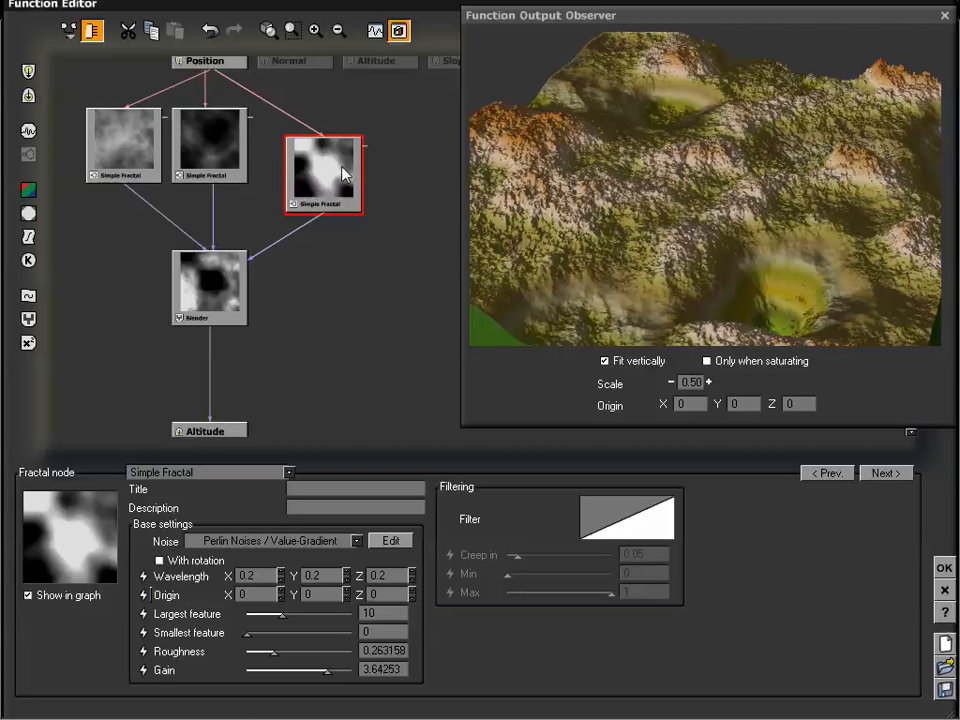
pyautogui.moveTo(703, 184)
pyautogui.mouseDown()
pyautogui.moveTo(709, 195)
pyautogui.moveTo(708, 182)
pyautogui.mouseUp()
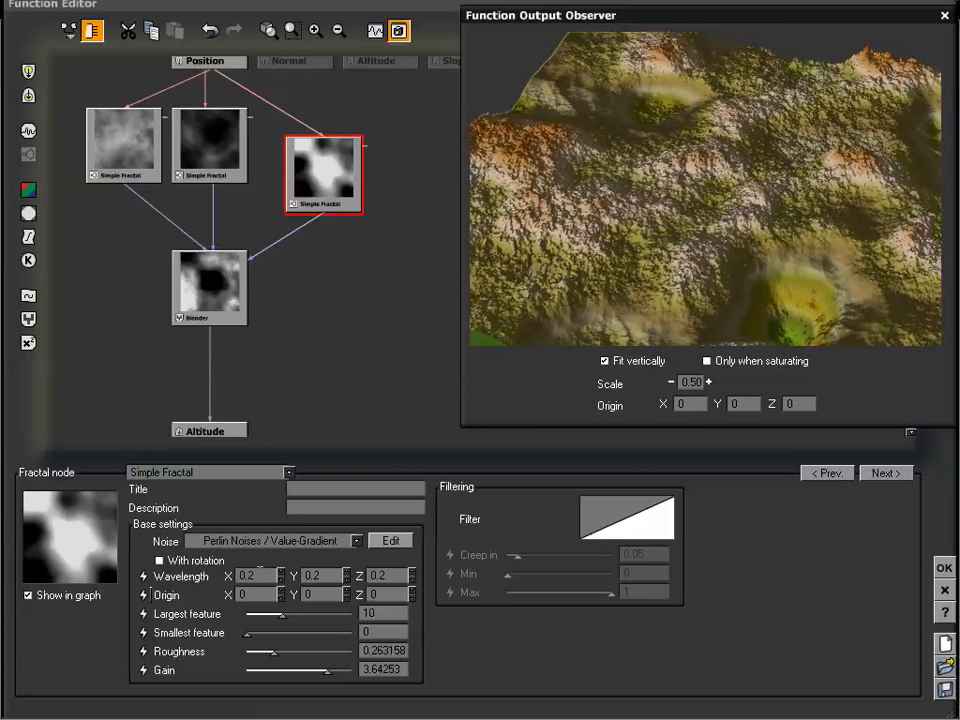
# Set the ratio fractal's X, Y and Z wavelengths to 0.1 and inspect the terrain from different angles.
pyautogui.doubleClick(261, 574)
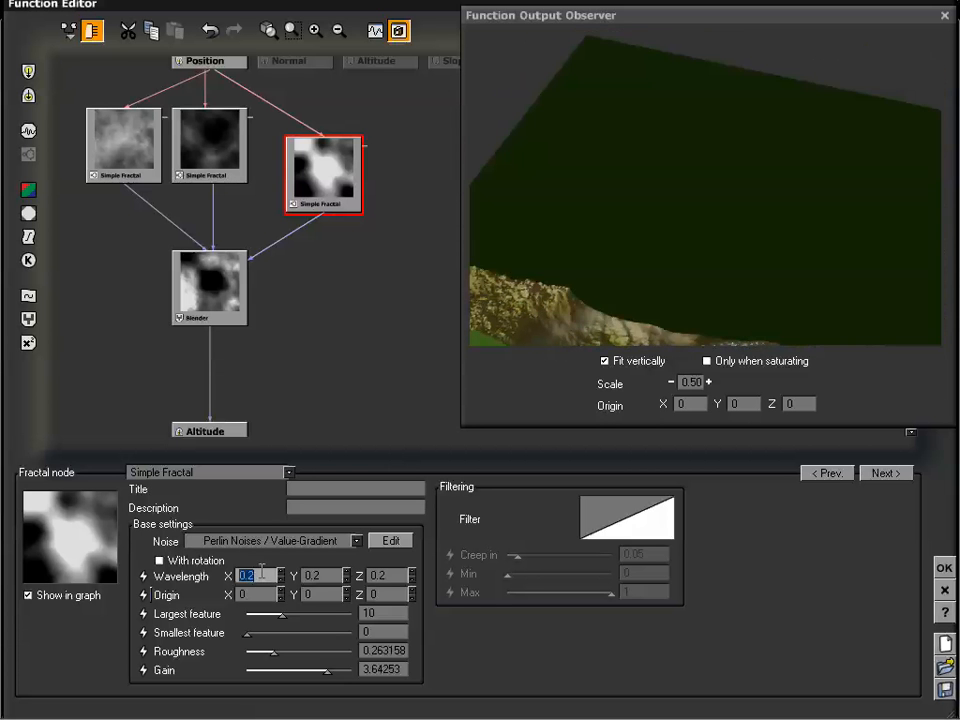
pyautogui.write('.1')
pyautogui.doubleClick(321, 578)
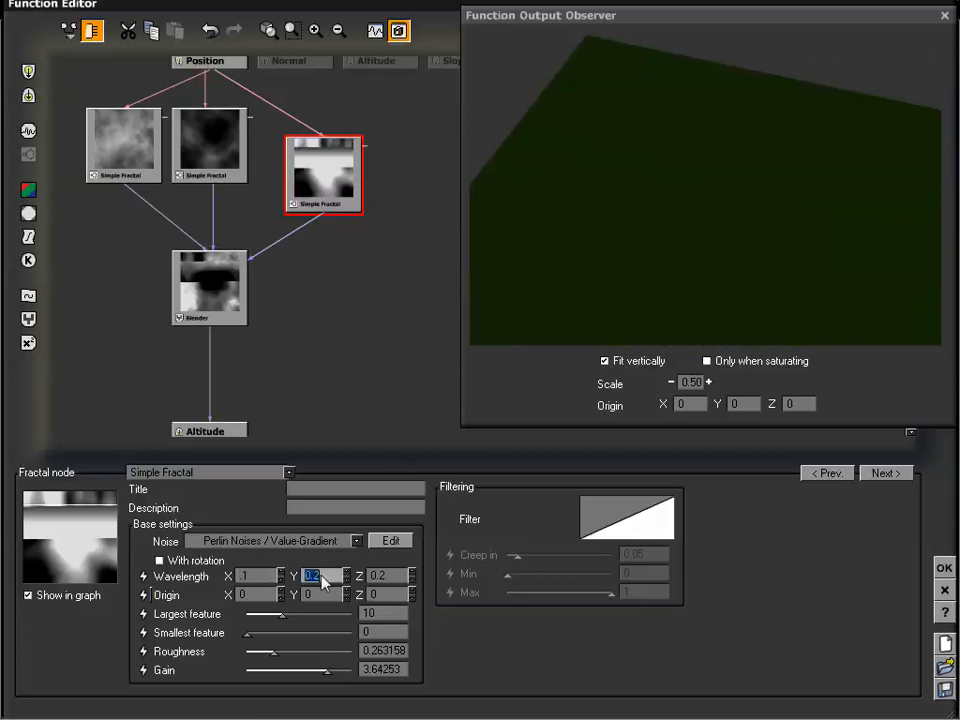
pyautogui.write('.1')
pyautogui.doubleClick(388, 575)
pyautogui.write('.1')
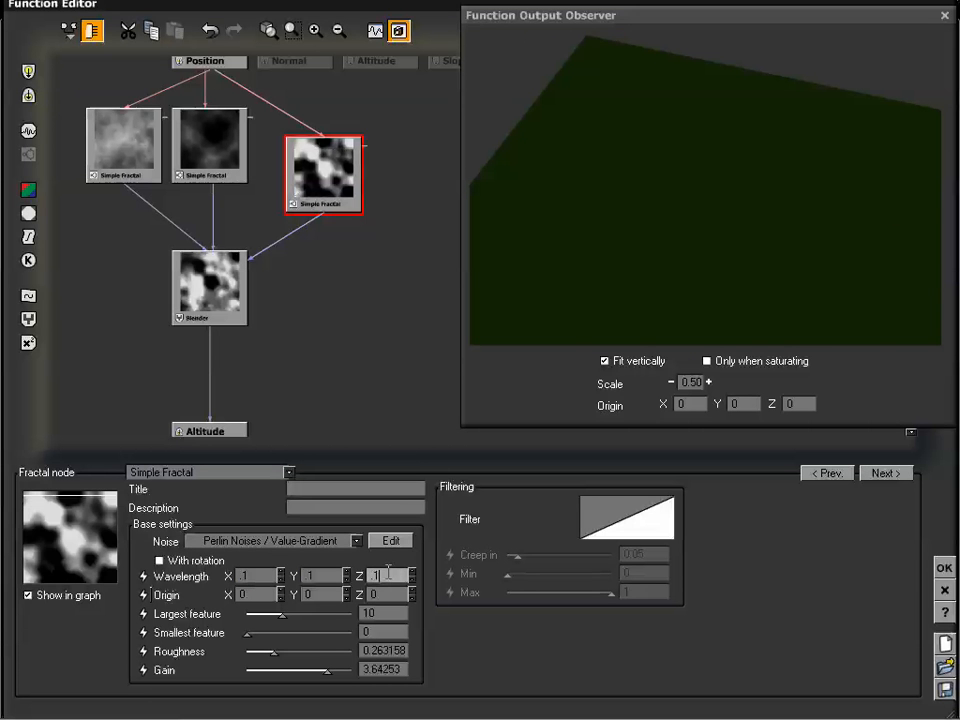
pyautogui.moveTo(619, 275); pyautogui.dragTo(712, 256)
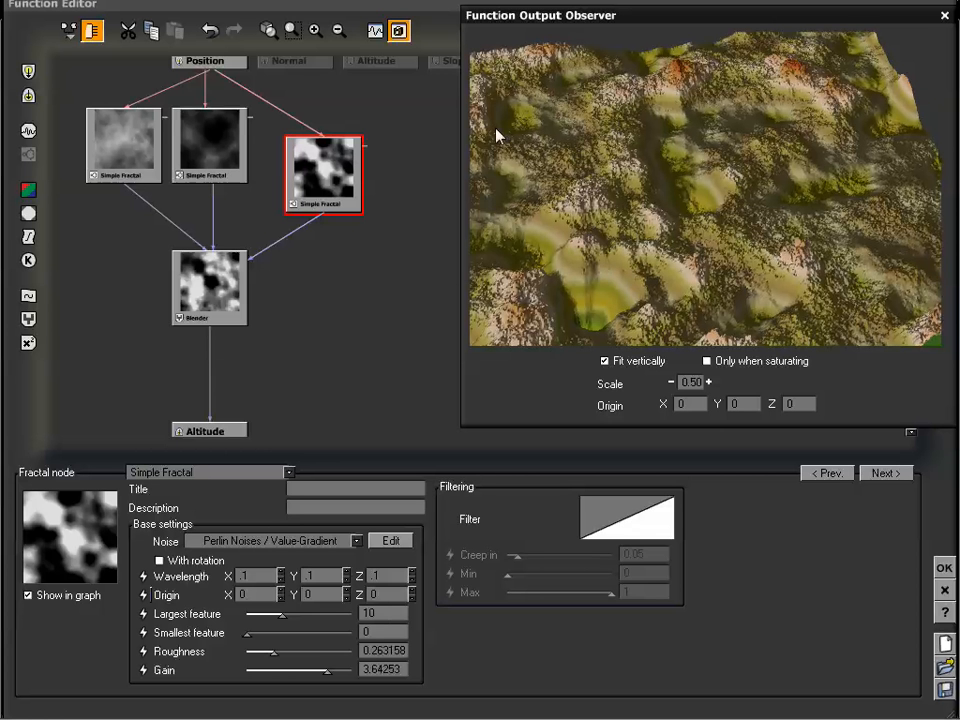
pyautogui.moveTo(497, 135); pyautogui.dragTo(583, 211)
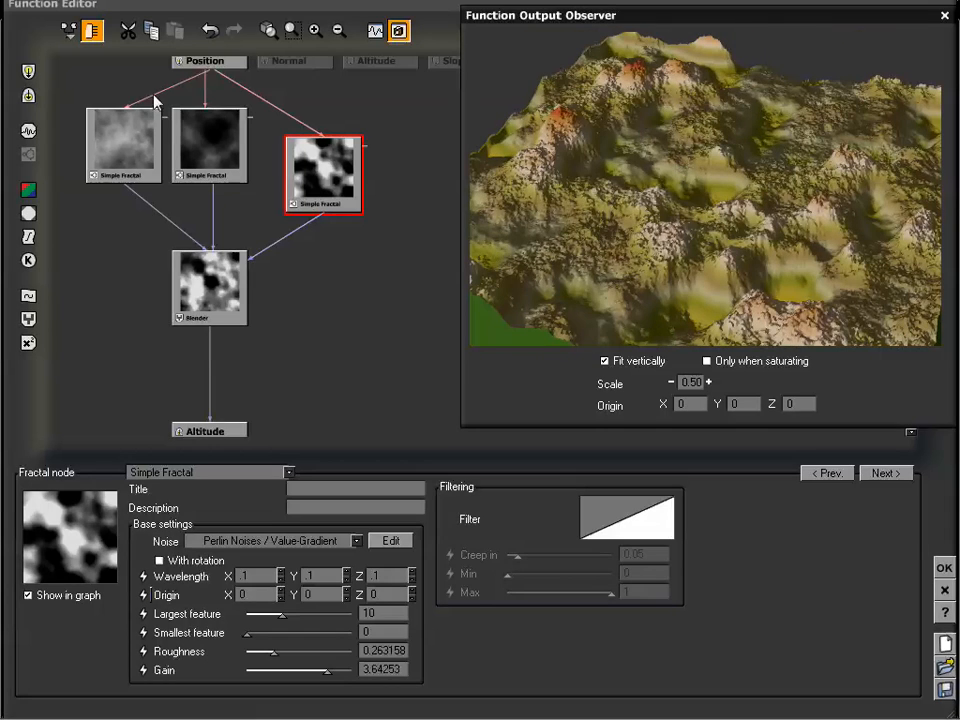
# Review the Perlin Gradient fractal's settings, lower the Chipped fractal's roughness to about 0.22 and inspect the terrain.
pyautogui.click(137, 144)
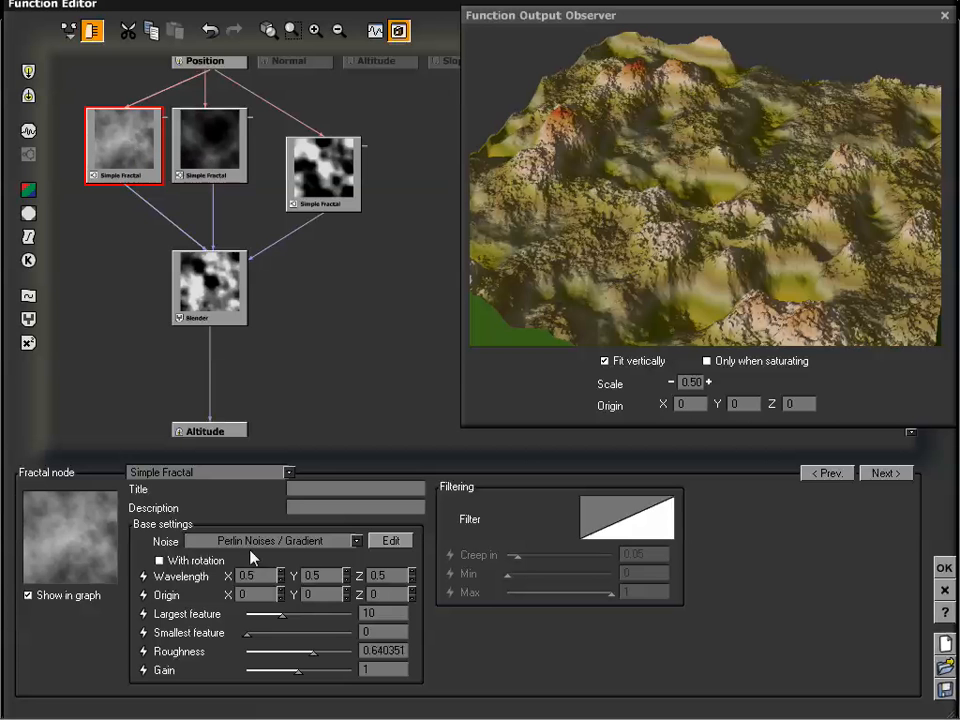
pyautogui.click(217, 162)
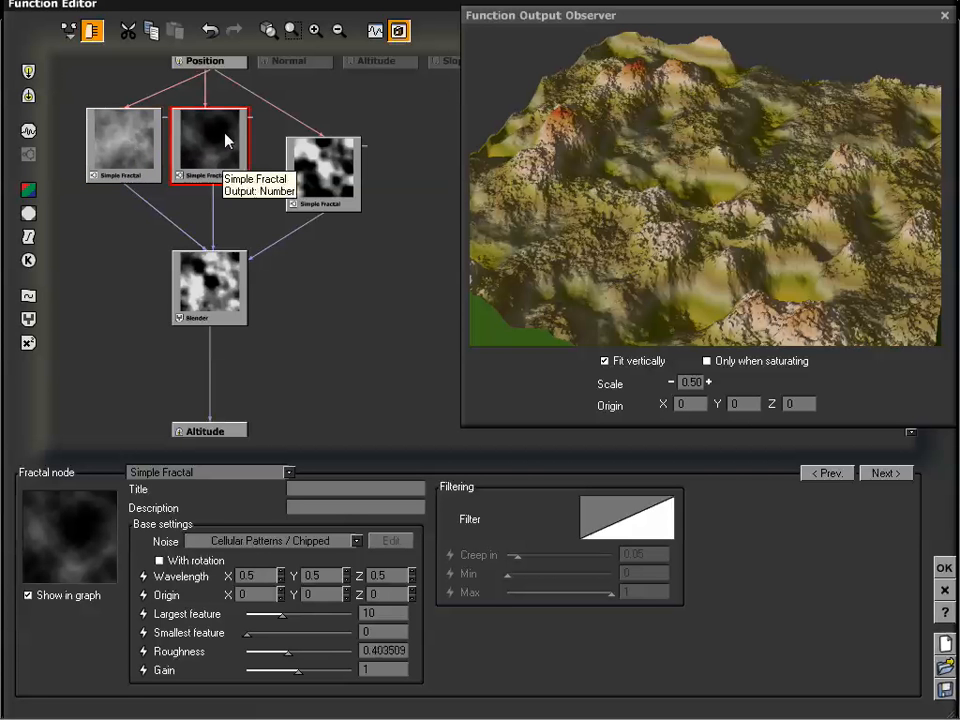
pyautogui.moveTo(696, 197); pyautogui.dragTo(707, 203)
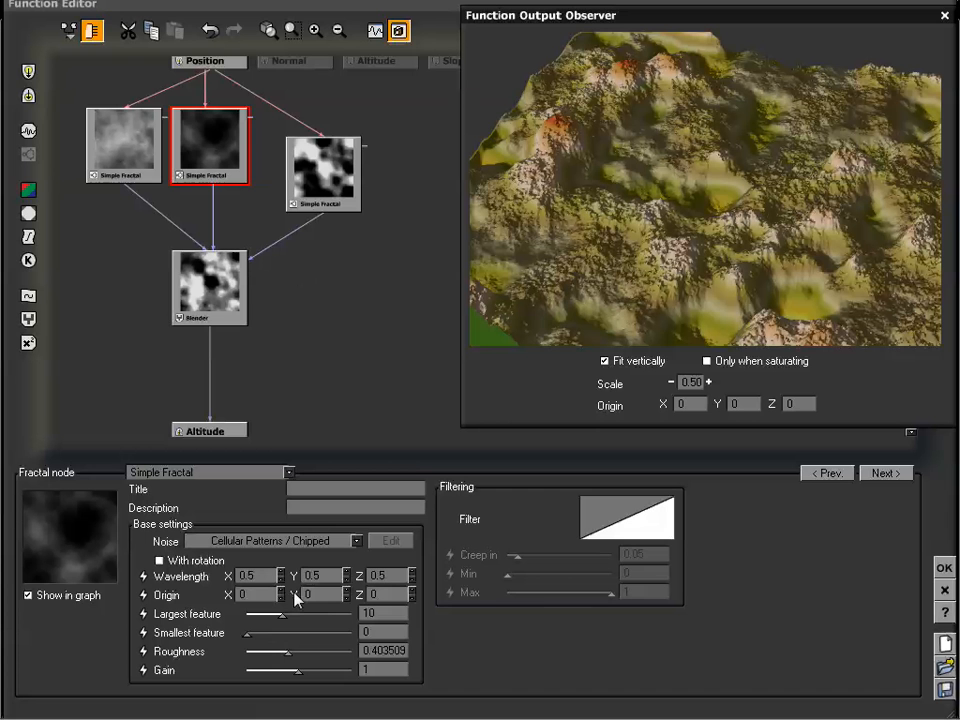
pyautogui.moveTo(289, 658); pyautogui.dragTo(268, 658)
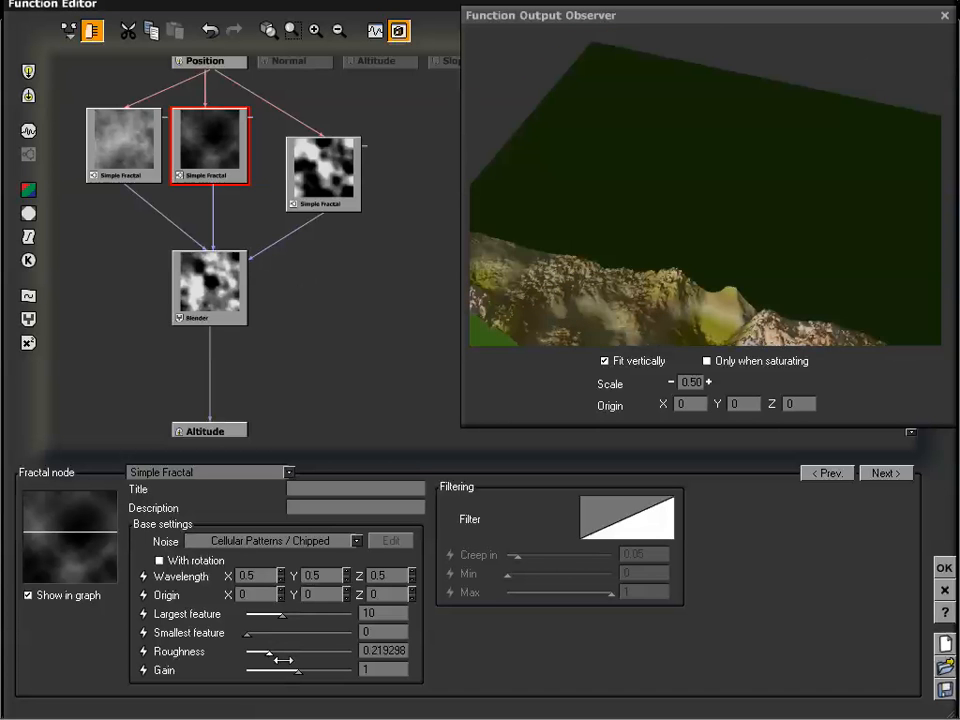
pyautogui.moveTo(645, 327); pyautogui.dragTo(612, 182)
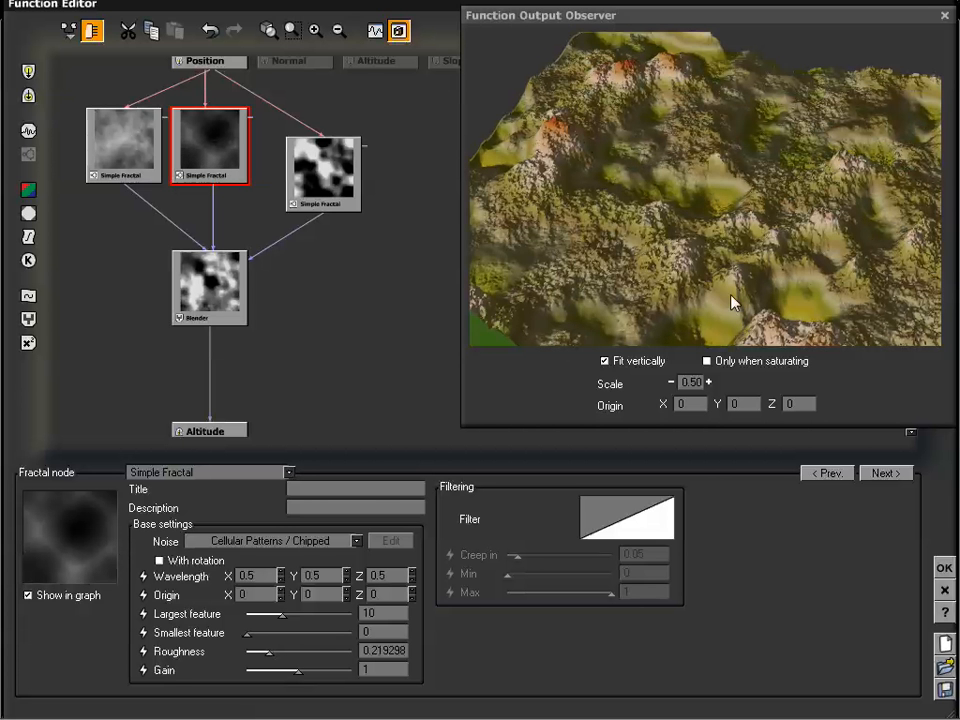
pyautogui.moveTo(649, 285); pyautogui.dragTo(673, 232)
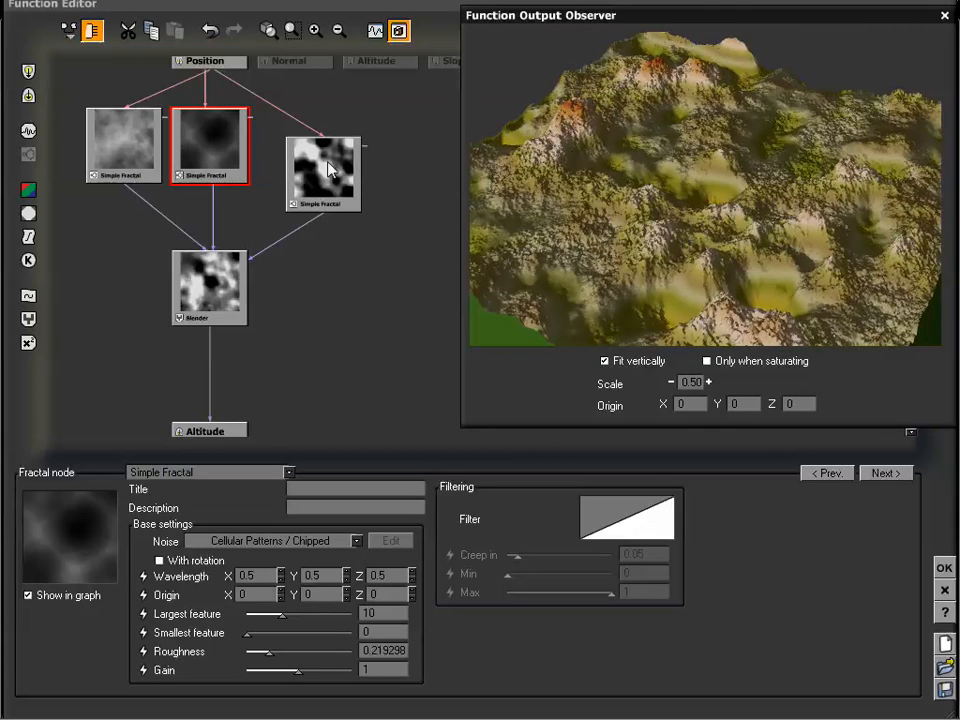
# Inspect the Blender's terrain output, change its combination mode to Add and inspect the terrain again.
pyautogui.click(235, 285)
pyautogui.moveTo(760, 96); pyautogui.dragTo(716, 130)
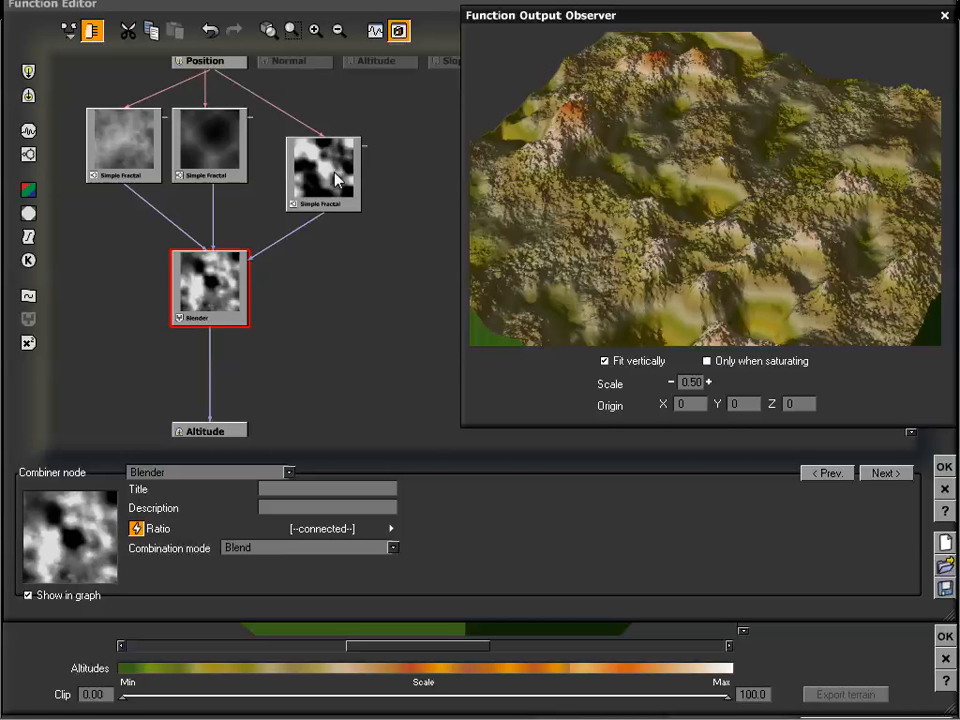
pyautogui.moveTo(707, 181); pyautogui.dragTo(709, 213)
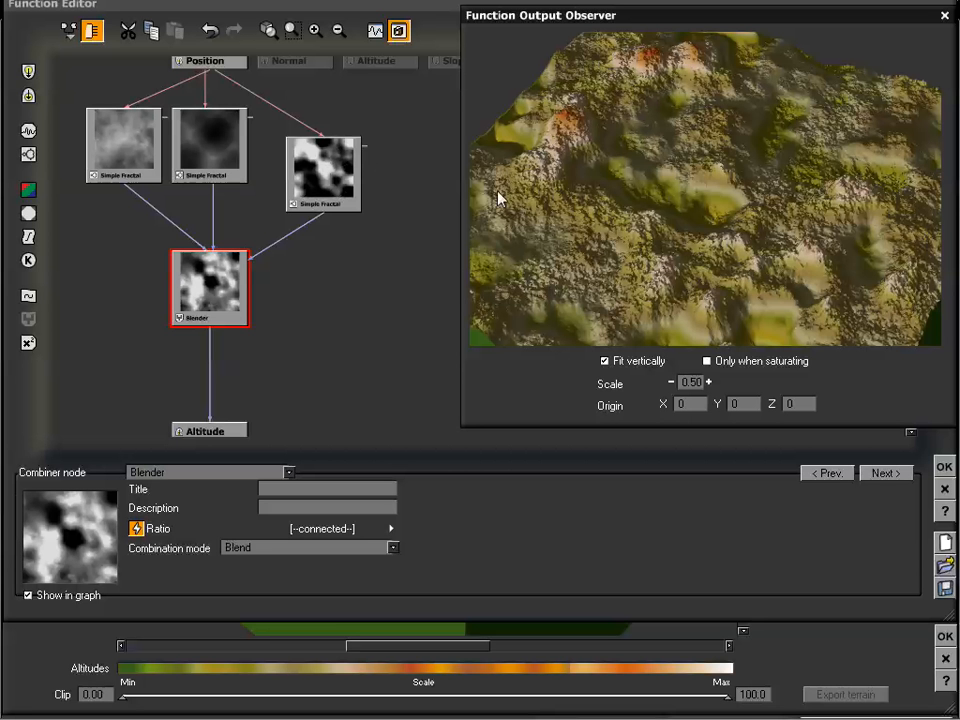
pyautogui.moveTo(648, 222); pyautogui.dragTo(669, 224)
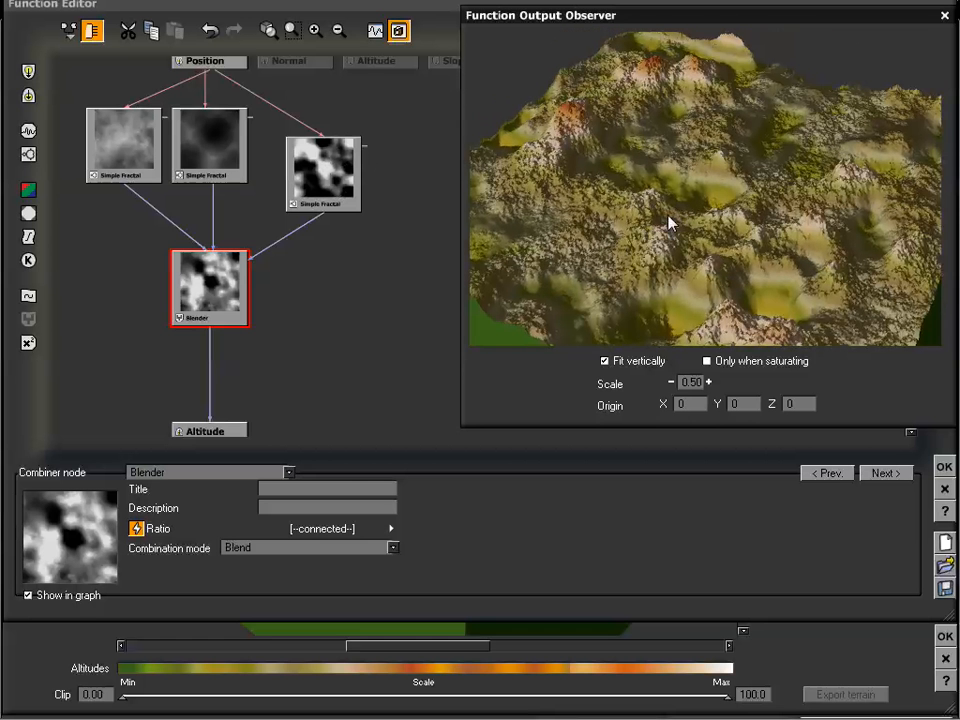
pyautogui.click(394, 548)
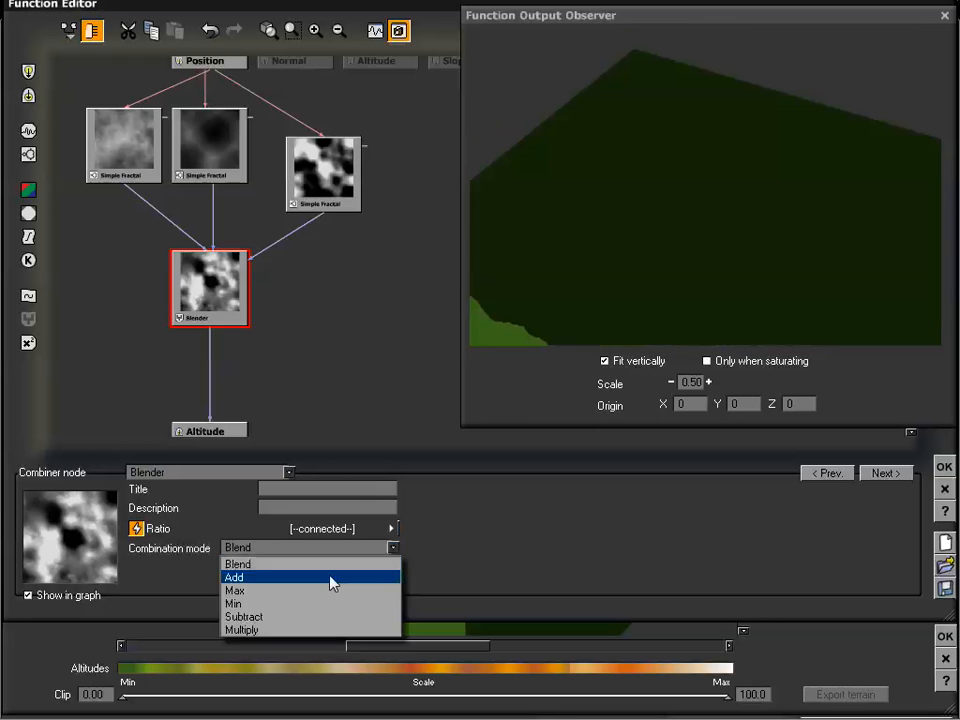
pyautogui.click(332, 578)
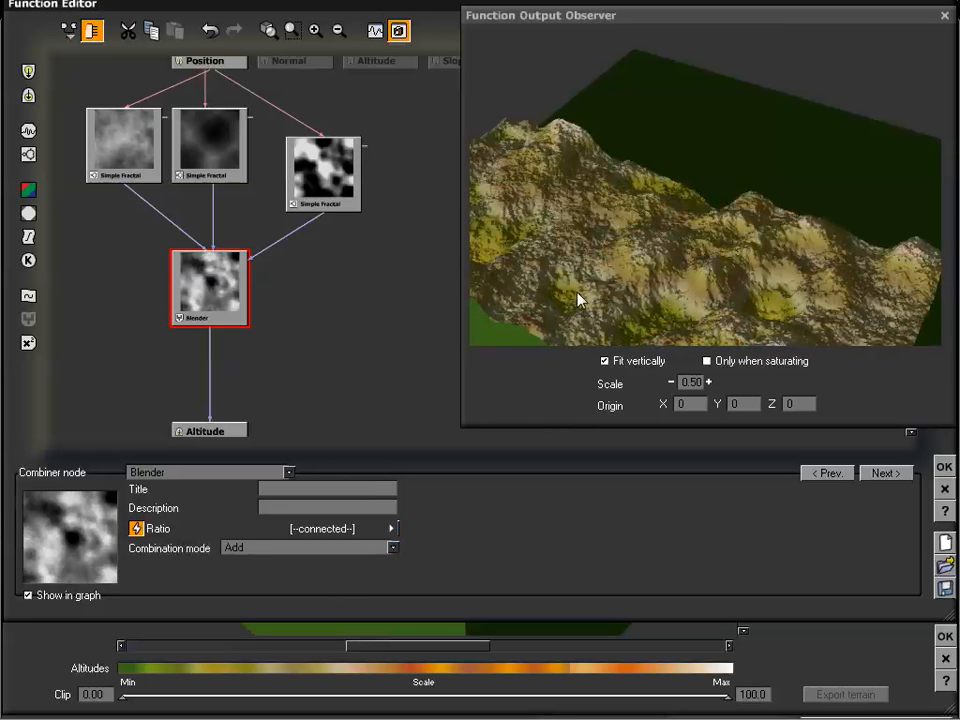
pyautogui.moveTo(698, 240)
pyautogui.mouseDown()
pyautogui.moveTo(709, 216)
pyautogui.moveTo(701, 208)
pyautogui.moveTo(709, 274)
pyautogui.moveTo(741, 244)
pyautogui.moveTo(694, 238)
pyautogui.moveTo(696, 249)
pyautogui.moveTo(692, 225)
pyautogui.moveTo(694, 250)
pyautogui.moveTo(684, 235)
pyautogui.mouseUp()
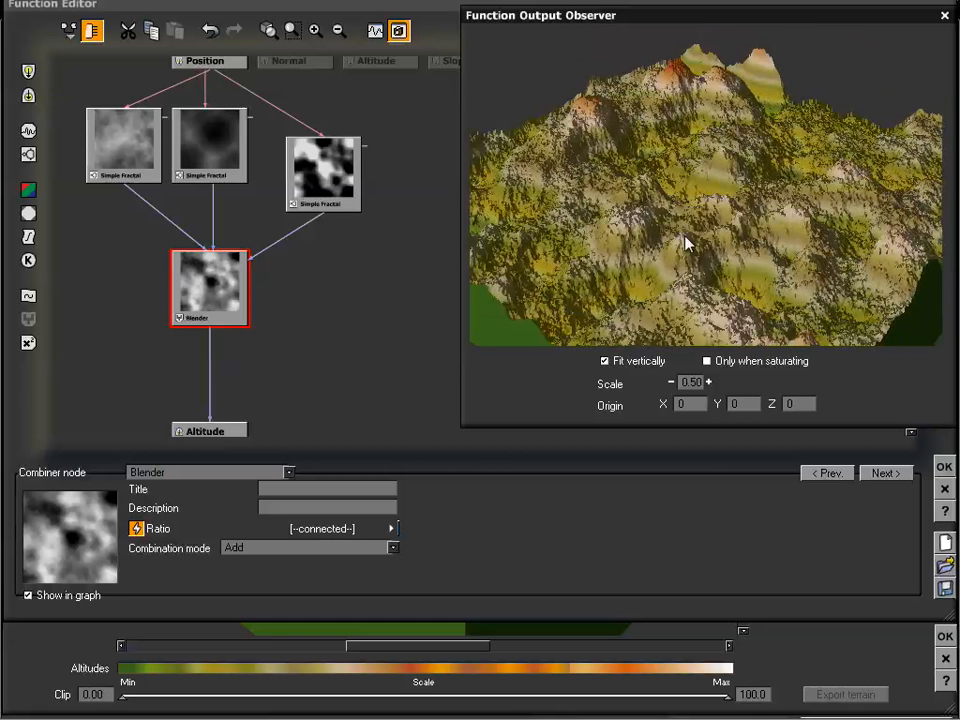
# Change the Blender's combination mode to Multiply and inspect the resulting terrain from different angles.
pyautogui.click(394, 549)
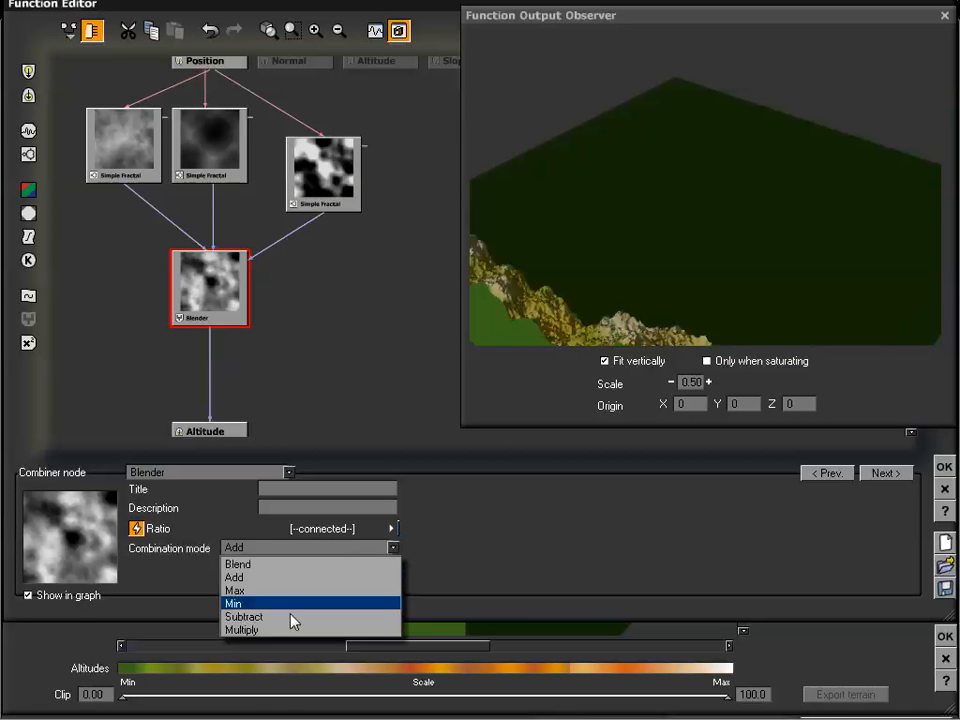
pyautogui.click(281, 630)
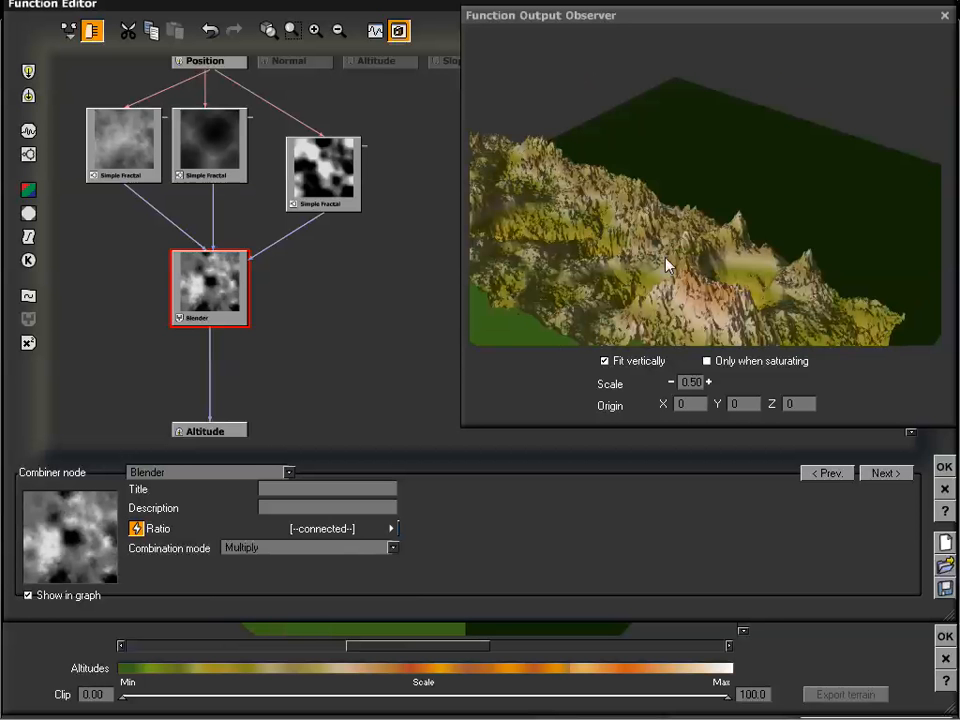
pyautogui.moveTo(673, 240); pyautogui.dragTo(701, 227)
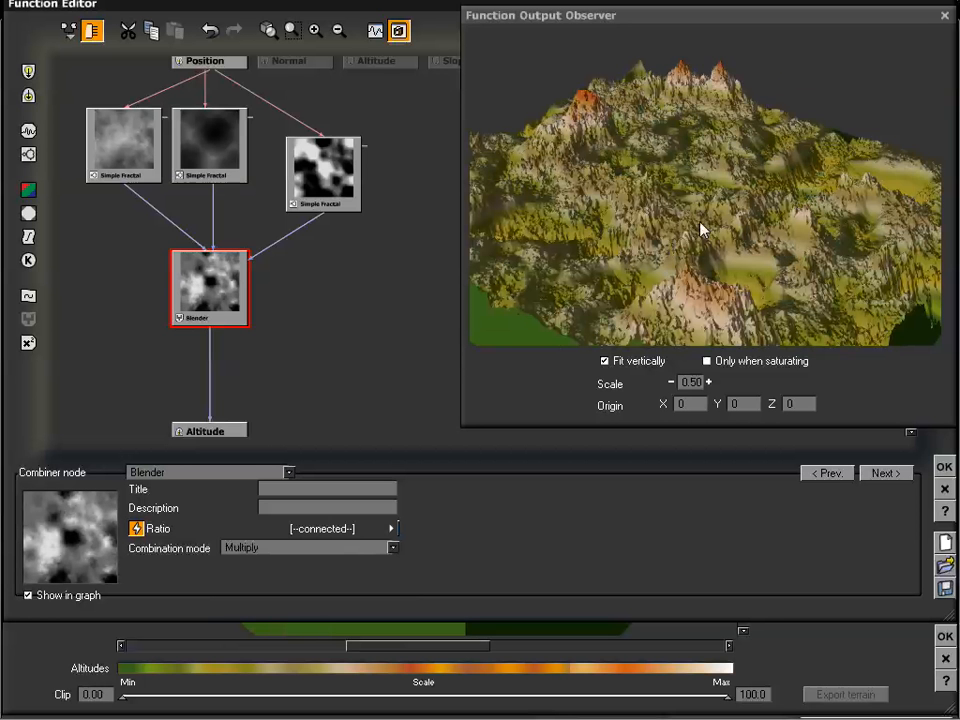
pyautogui.moveTo(692, 180); pyautogui.dragTo(677, 227)
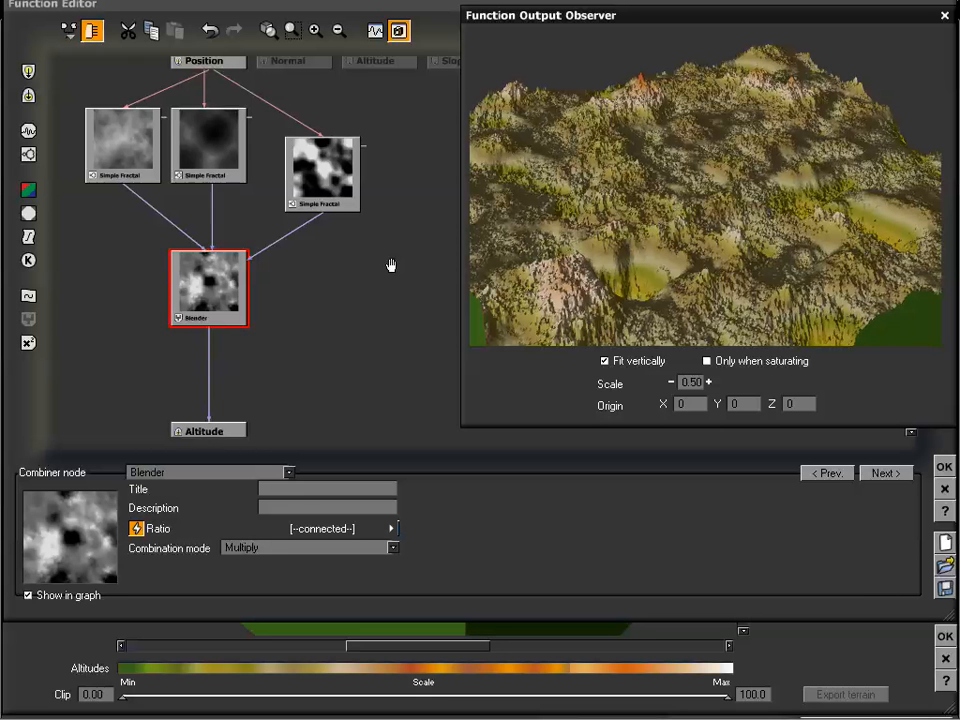
# Line up the ratio fractal in the same row, directly beside the Chipped fractal.
pyautogui.moveTo(390, 263)
pyautogui.mouseDown()
pyautogui.moveTo(366, 255)
pyautogui.moveTo(396, 261)
pyautogui.moveTo(383, 273)
pyautogui.mouseUp()
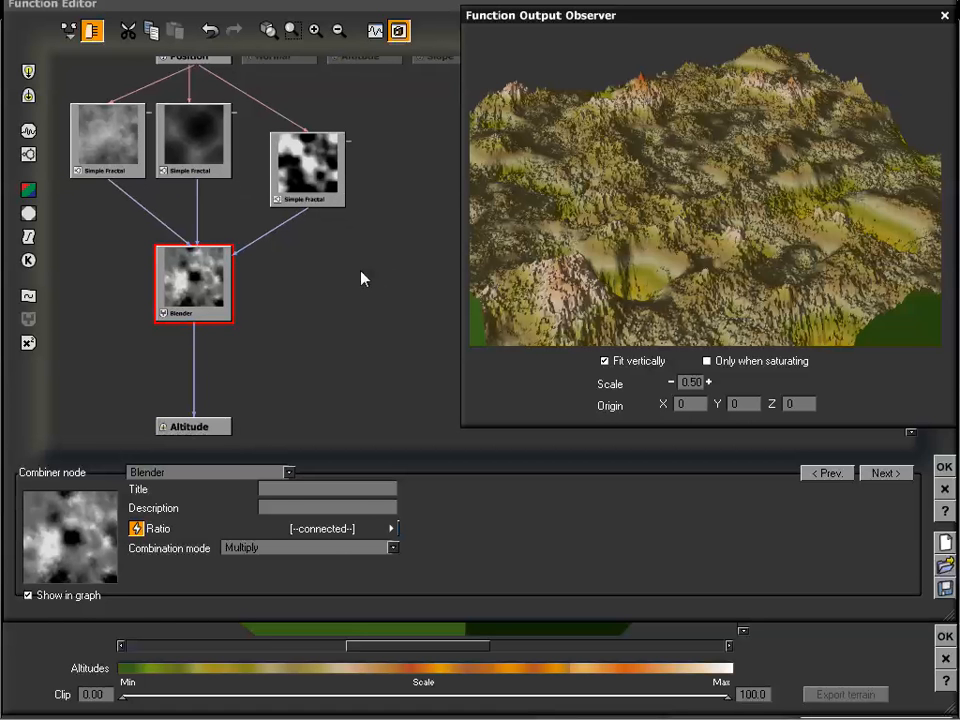
pyautogui.click(306, 170)
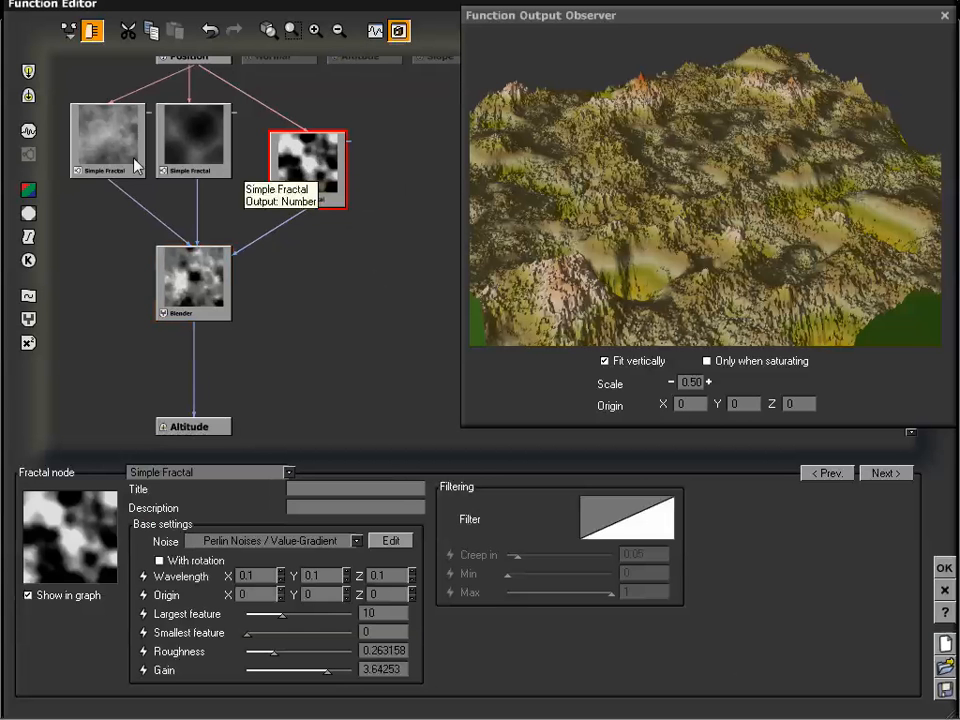
pyautogui.moveTo(117, 126); pyautogui.dragTo(113, 140, button='middle')
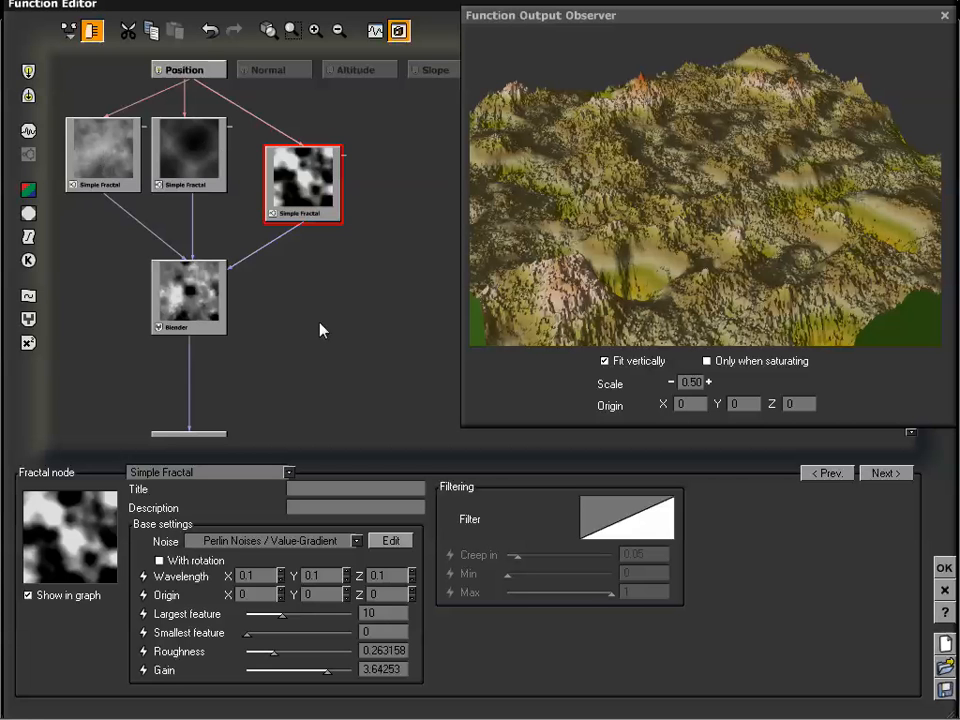
pyautogui.moveTo(320, 321)
pyautogui.mouseDown(button='middle')
pyautogui.moveTo(312, 297)
pyautogui.moveTo(316, 304)
pyautogui.mouseUp(button='middle')
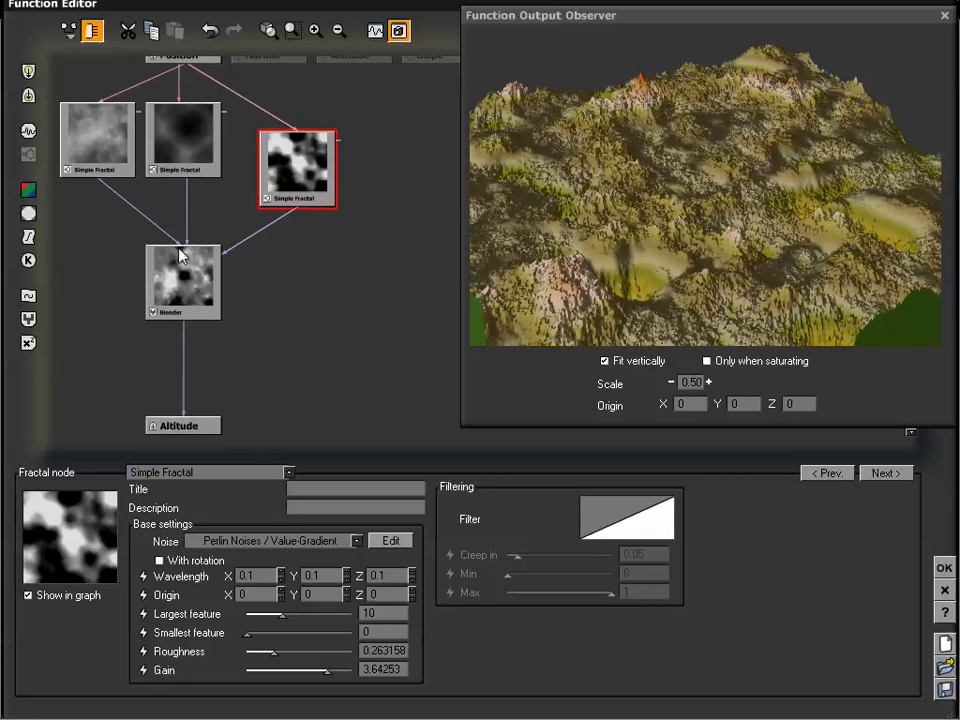
pyautogui.moveTo(300, 165); pyautogui.dragTo(272, 137)
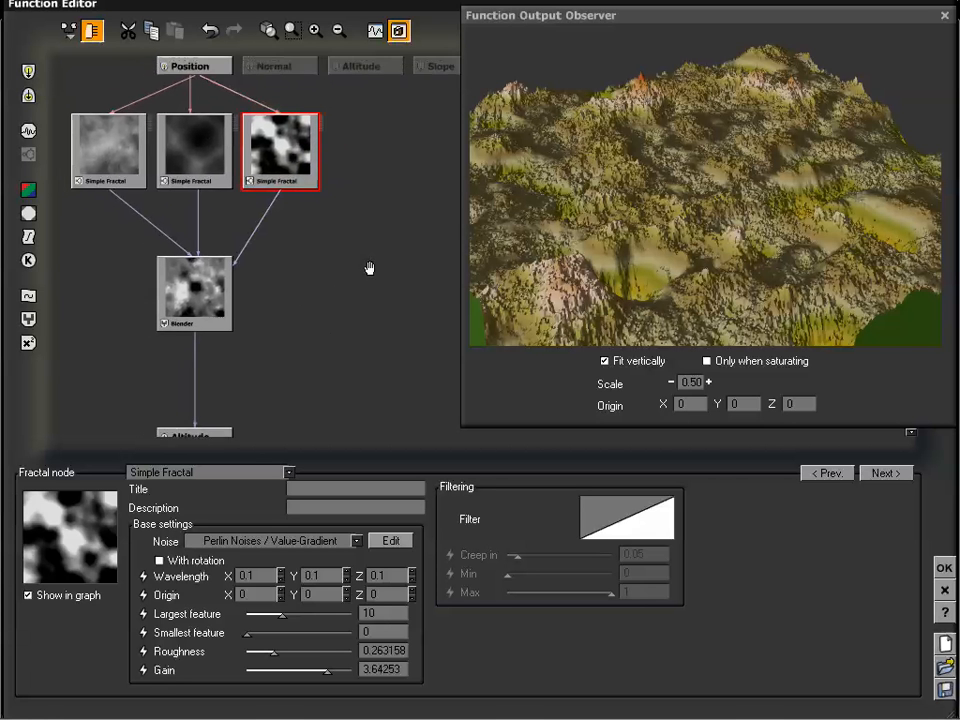
# Try the Blender node closer to the fractals, review its Altitude connection and the Perlin fractal, and return it beneath the middle fractal.
pyautogui.moveTo(224, 294); pyautogui.dragTo(192, 267)
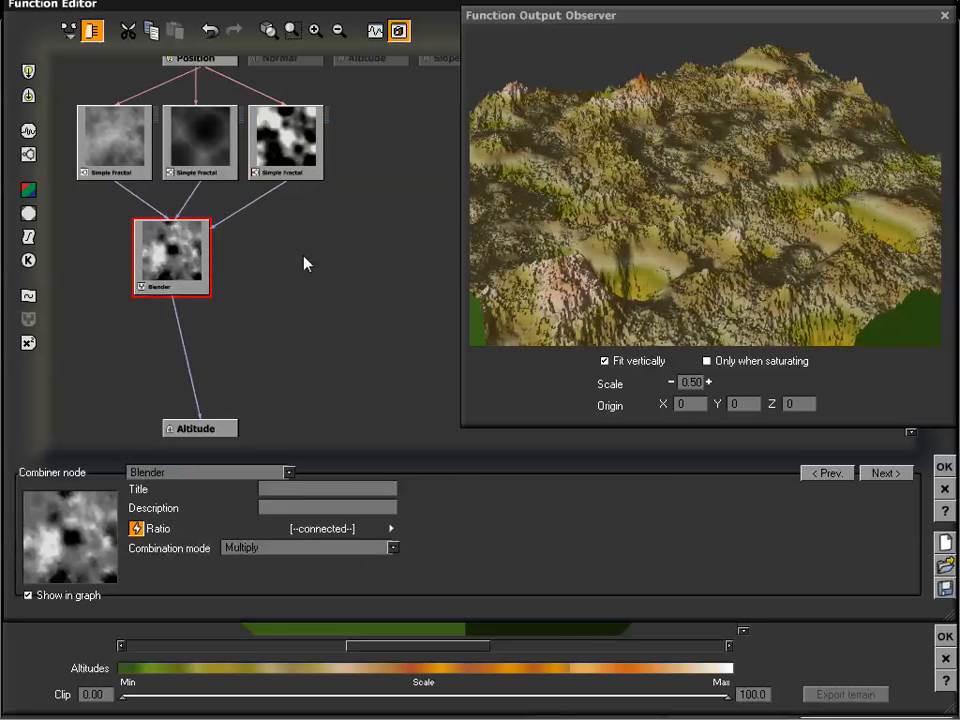
pyautogui.click(355, 233)
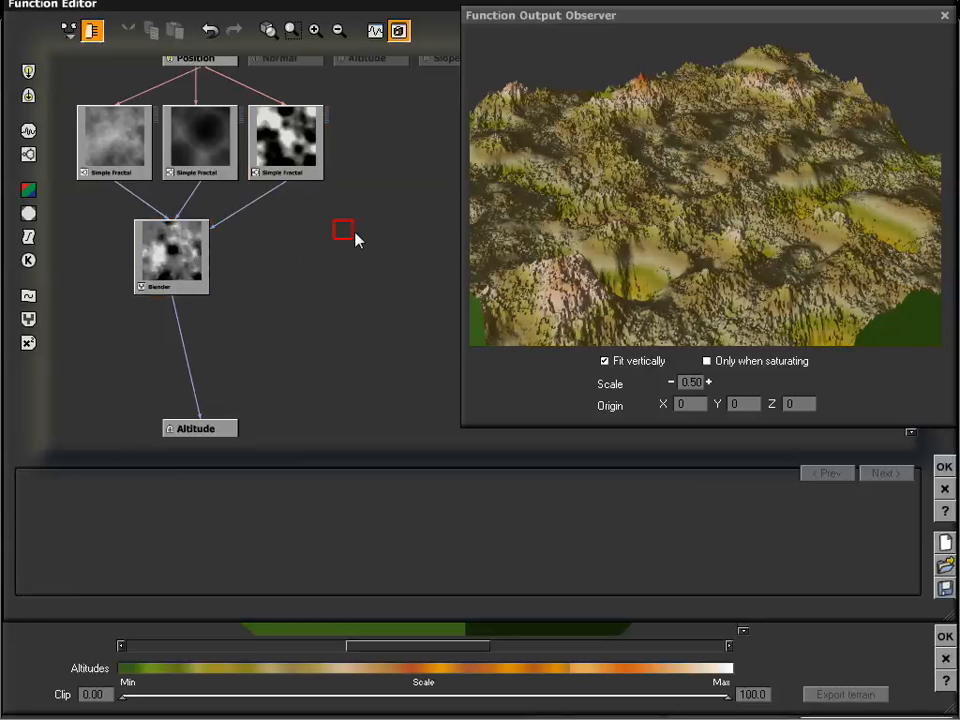
pyautogui.click(182, 339)
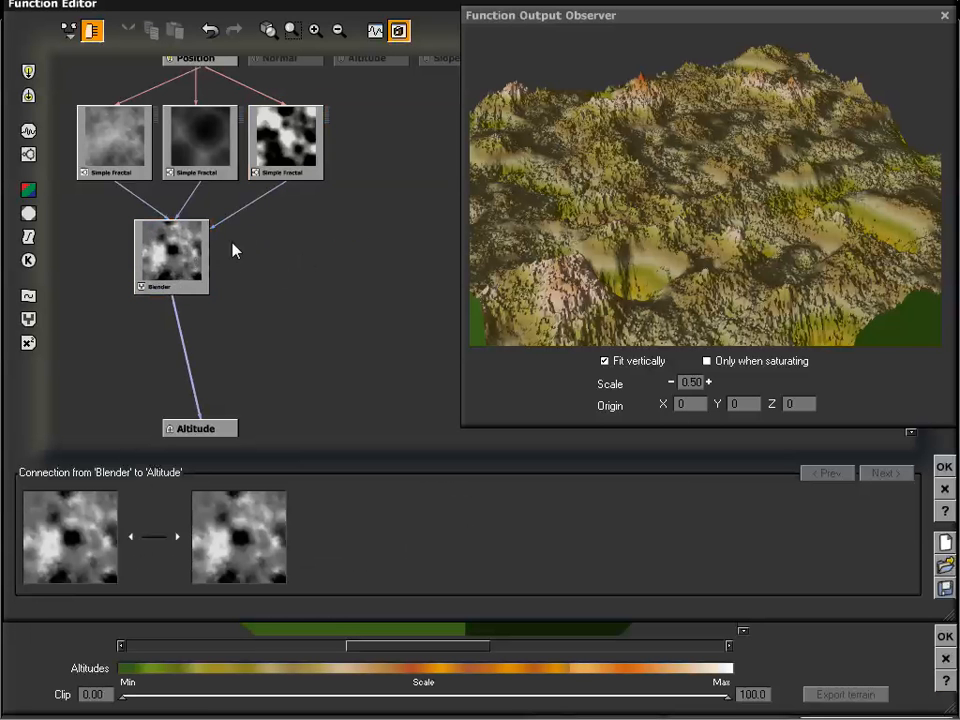
pyautogui.click(312, 258)
pyautogui.moveTo(313, 229); pyautogui.dragTo(358, 272)
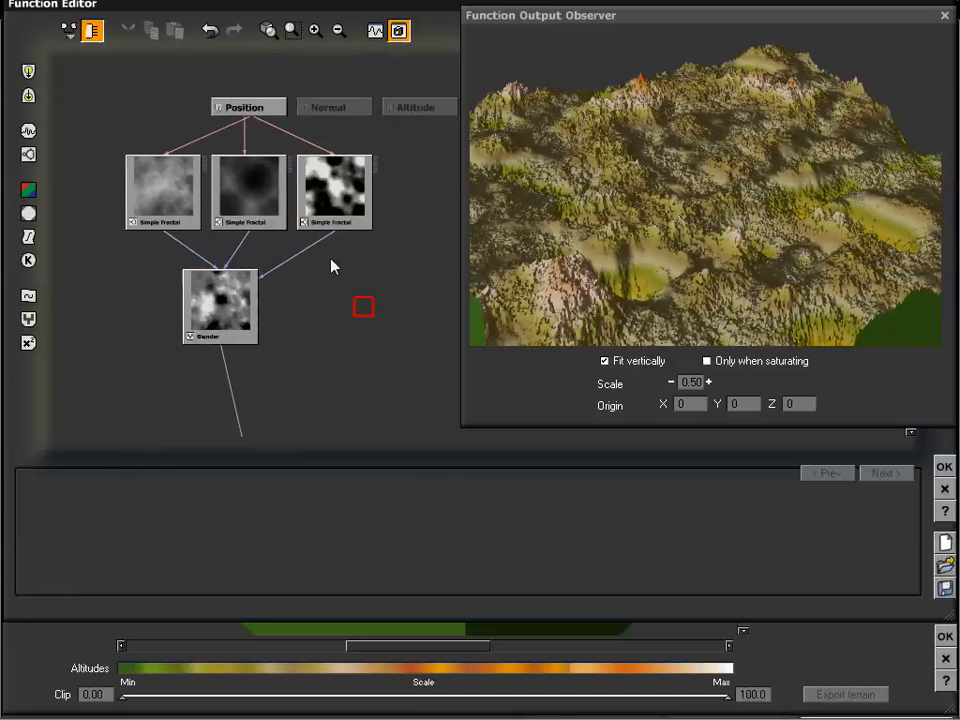
pyautogui.click(176, 197)
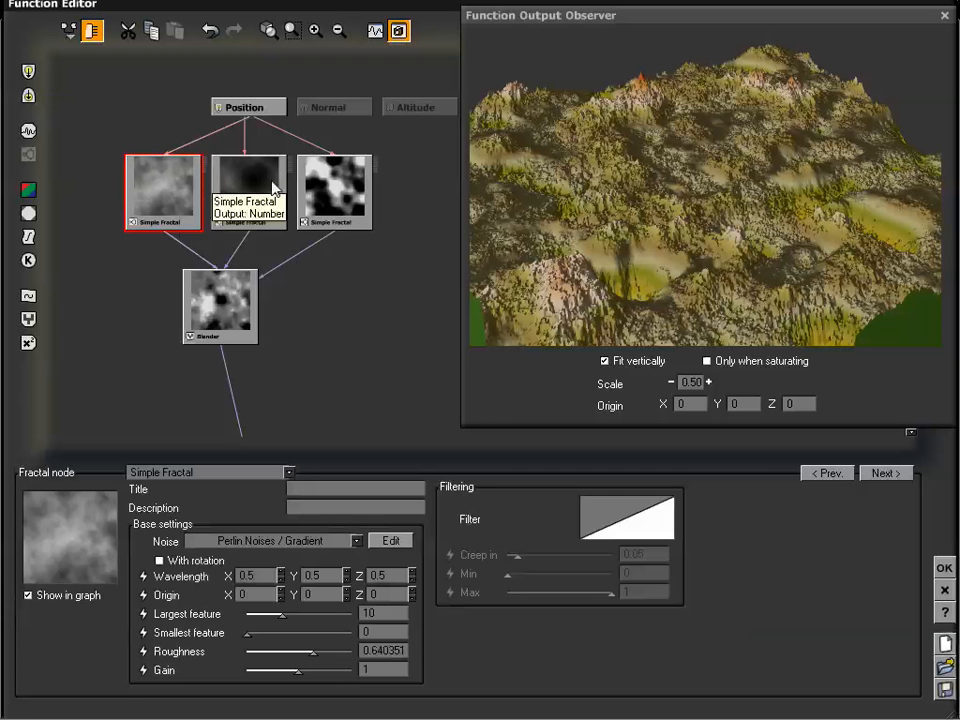
pyautogui.moveTo(332, 293); pyautogui.dragTo(328, 306)
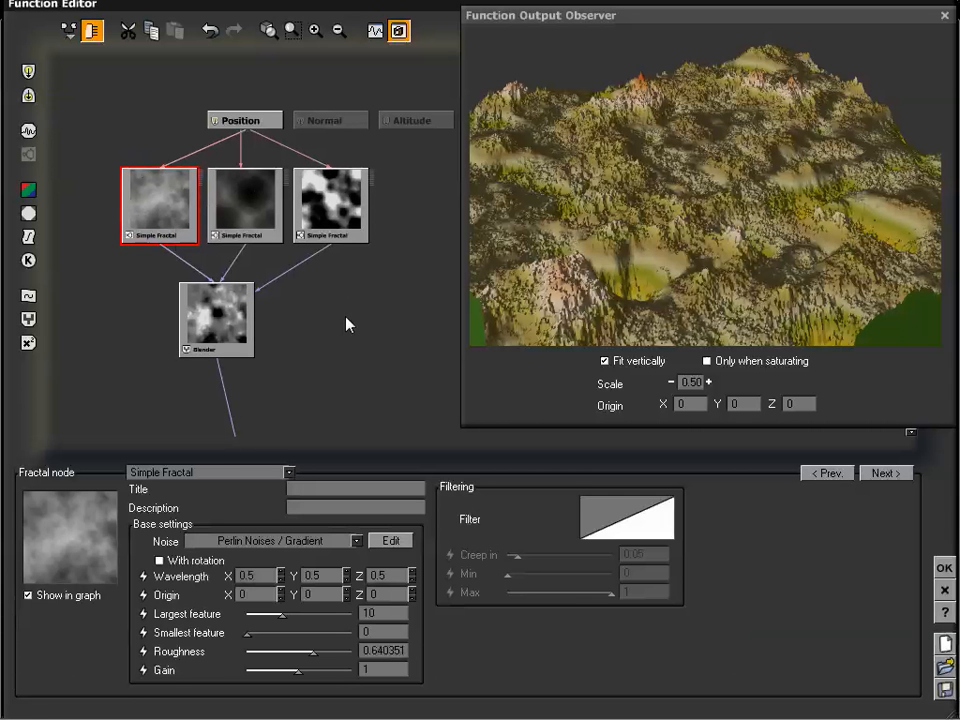
pyautogui.click(235, 355)
pyautogui.moveTo(265, 345)
pyautogui.mouseDown()
pyautogui.moveTo(270, 375)
pyautogui.moveTo(269, 346)
pyautogui.mouseUp()
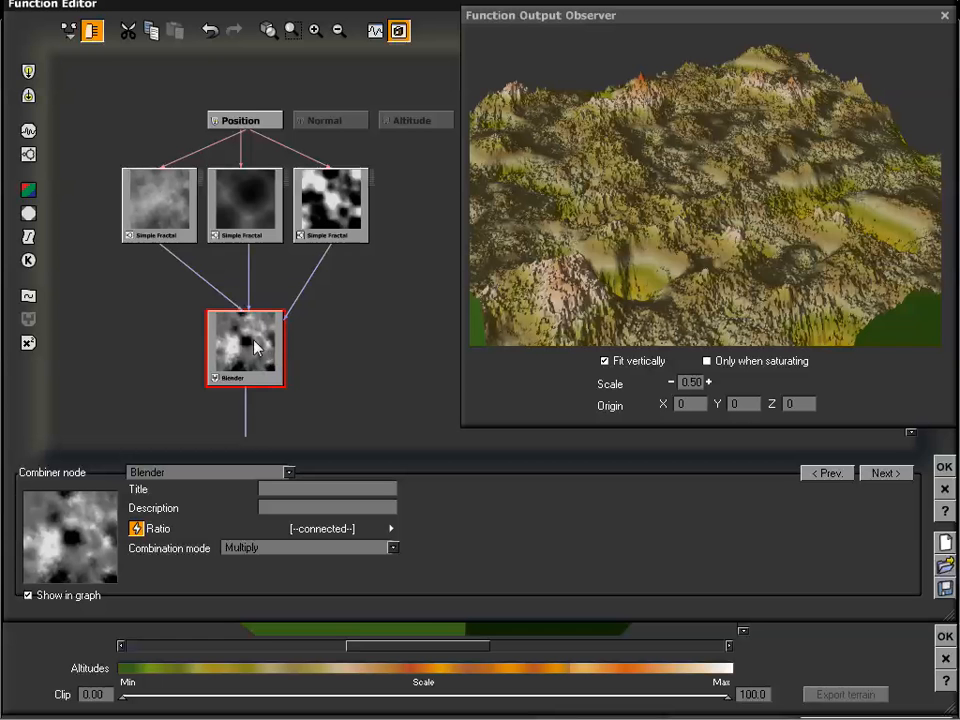
# Set the Blender's combination mode to Blend and inspect the terrain from a different angle.
pyautogui.click(281, 548)
pyautogui.click(272, 567)
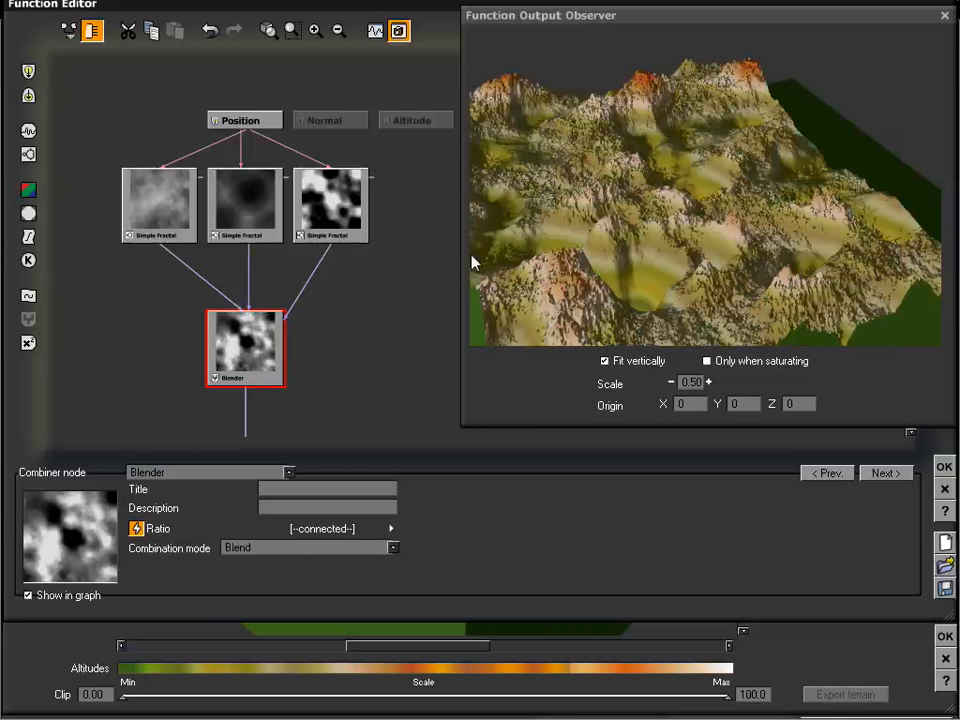
pyautogui.moveTo(471, 257); pyautogui.dragTo(697, 184)
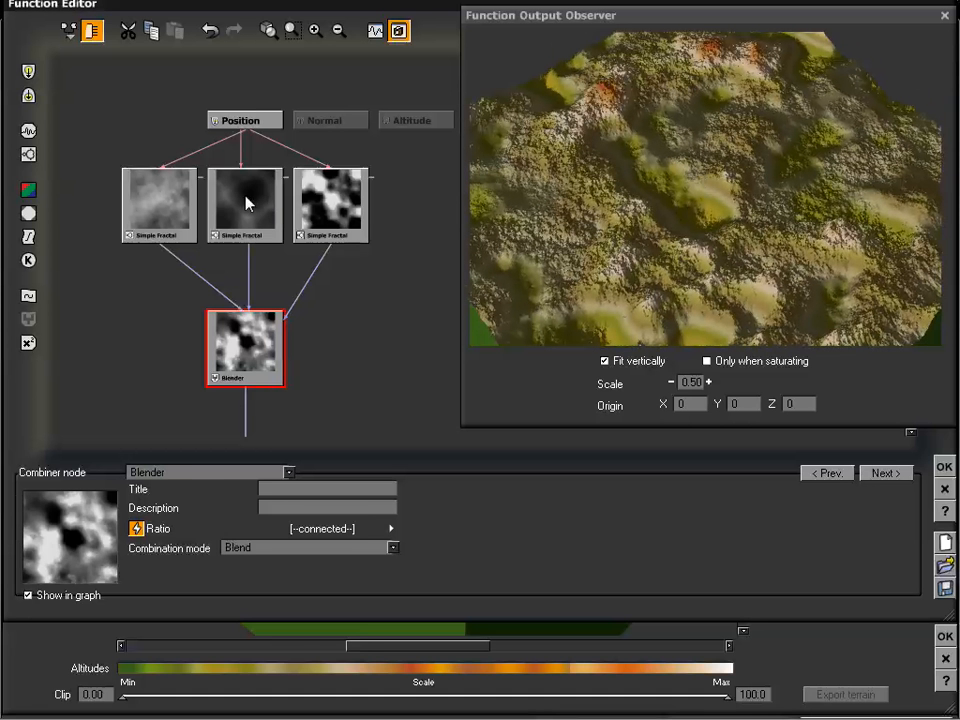
# Spread the Perlin Gradient fractal and the ratio fractal outward, away from the central Chipped fractal.
pyautogui.click(248, 203)
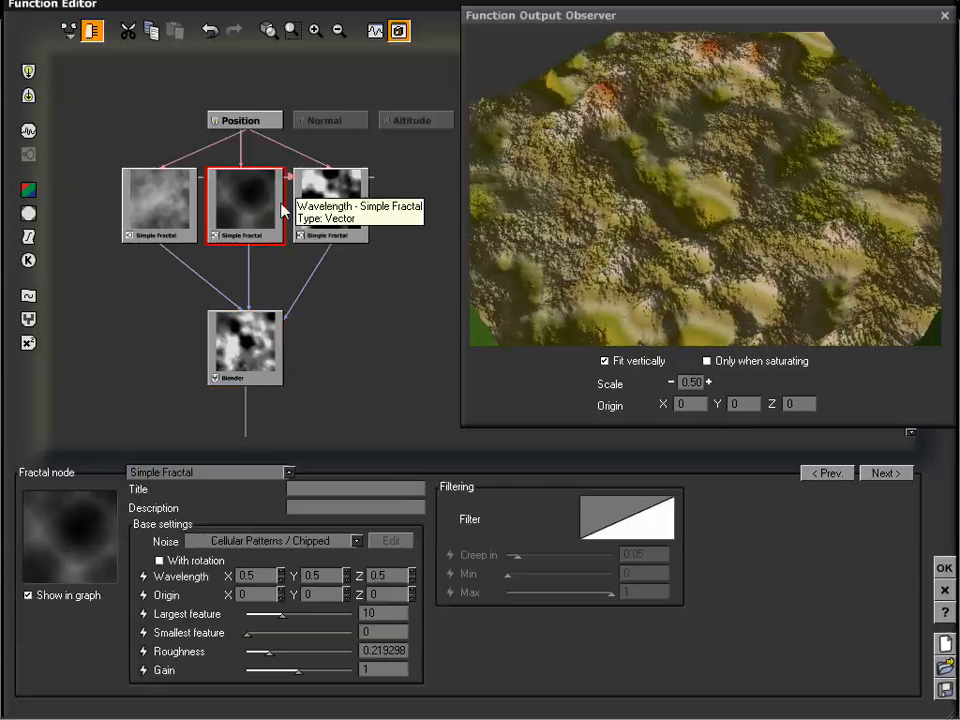
pyautogui.click(155, 208)
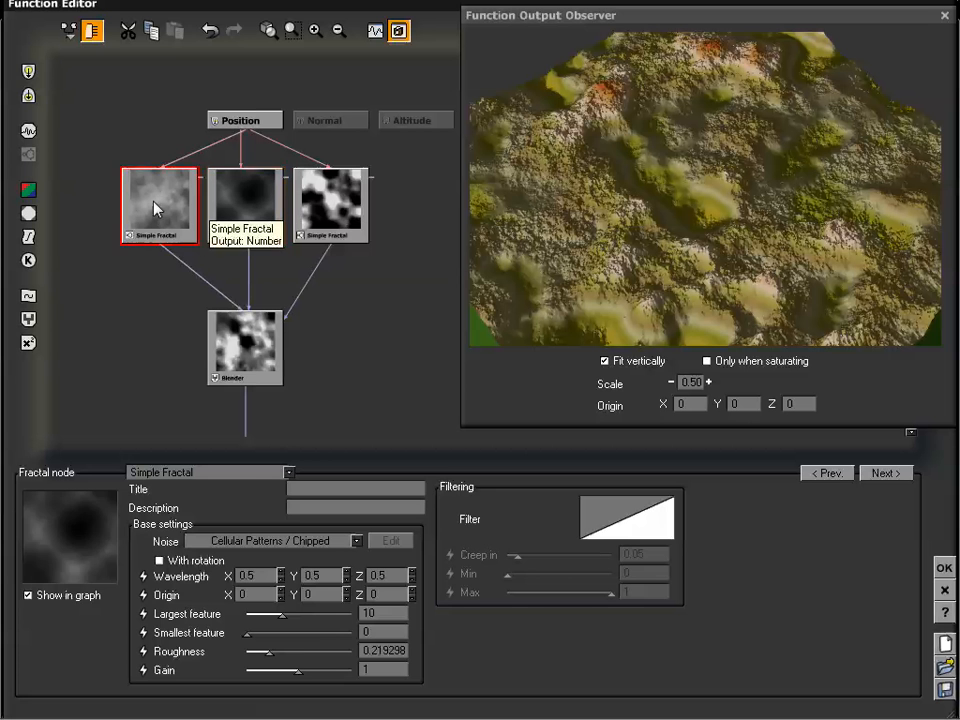
pyautogui.moveTo(155, 208); pyautogui.dragTo(98, 208)
pyautogui.moveTo(303, 190); pyautogui.dragTo(415, 190)
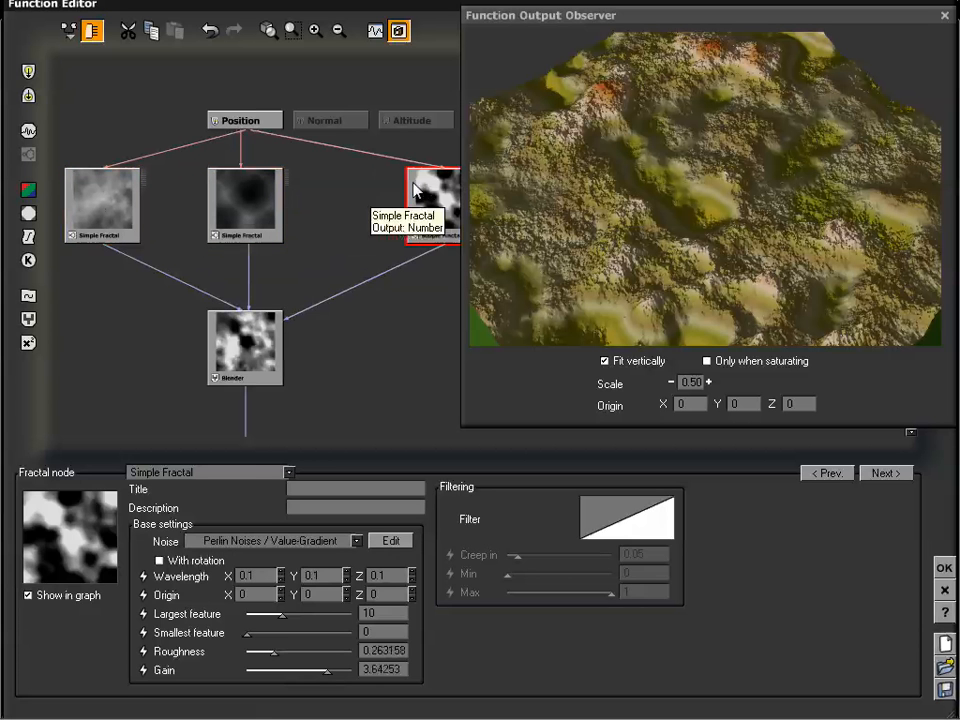
# Move the Position input and the Chipped fractal upward to open space above the Blender.
pyautogui.click(250, 213)
pyautogui.moveTo(252, 119); pyautogui.dragTo(251, 73)
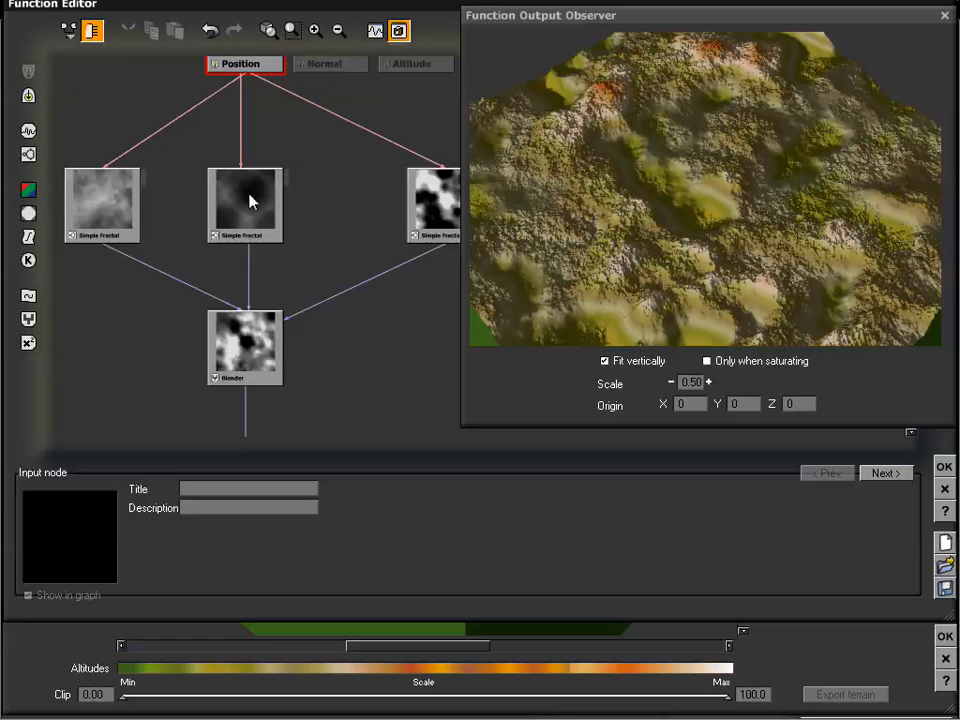
pyautogui.click(248, 202)
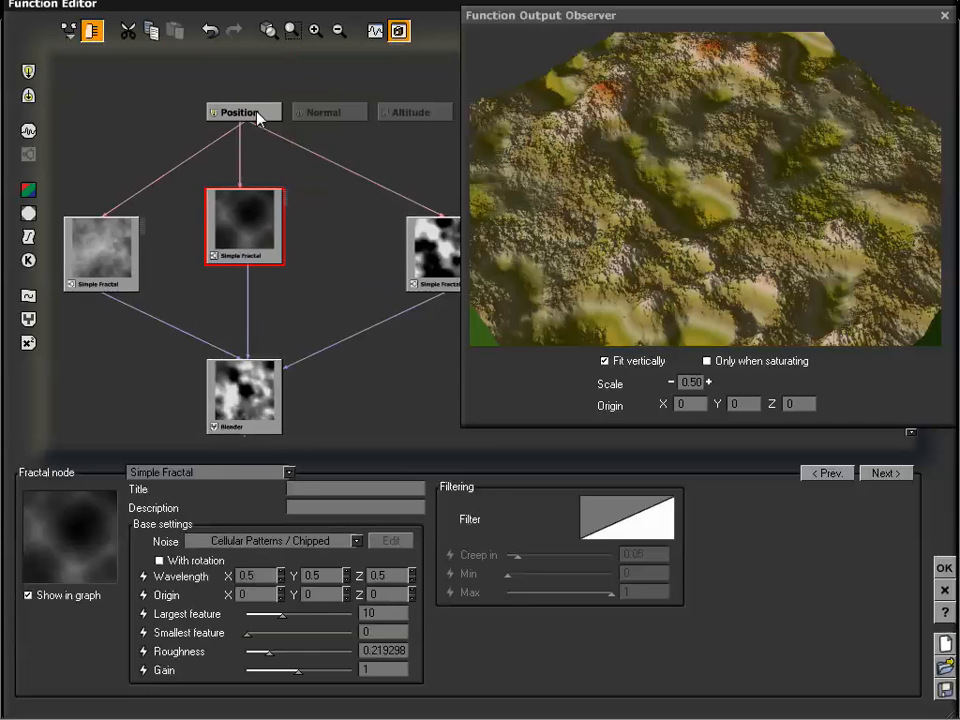
pyautogui.click(258, 115)
pyautogui.click(253, 238)
pyautogui.moveTo(225, 236); pyautogui.dragTo(229, 197)
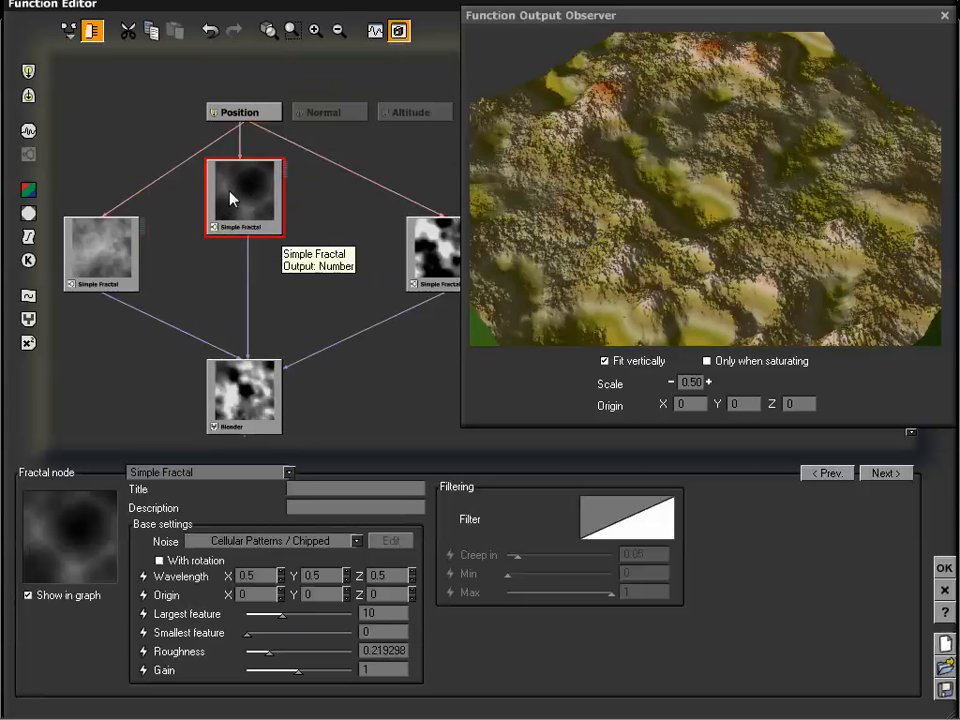
# Insert a second Blender into the connection between the Chipped fractal and the existing Blender, and inspect the terrain.
pyautogui.click(248, 306)
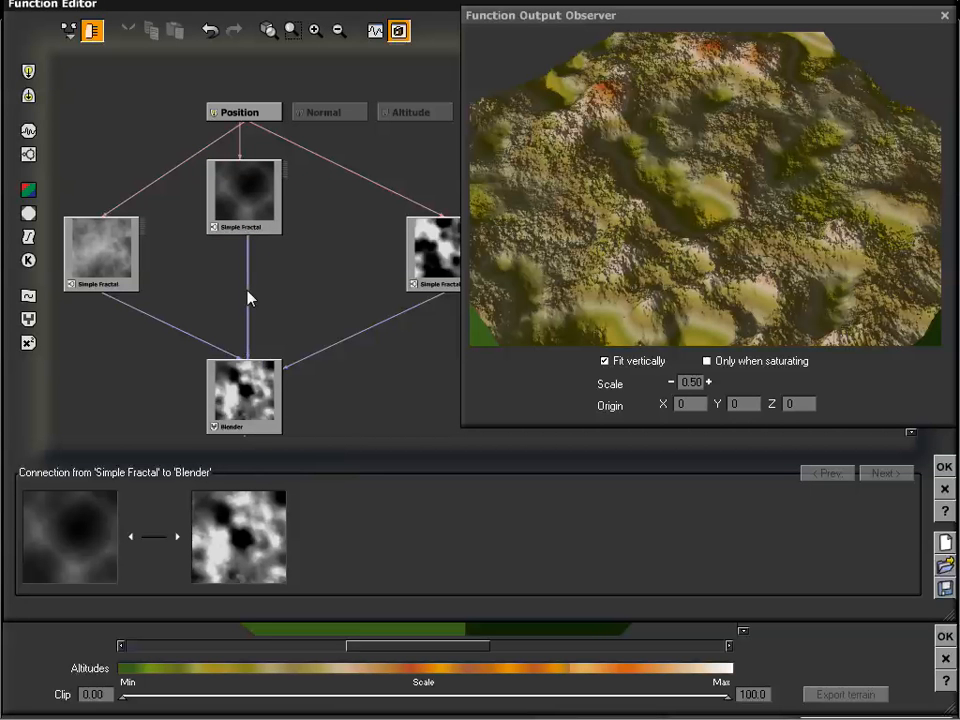
pyautogui.click(28, 319)
pyautogui.moveTo(218, 318); pyautogui.dragTo(246, 316)
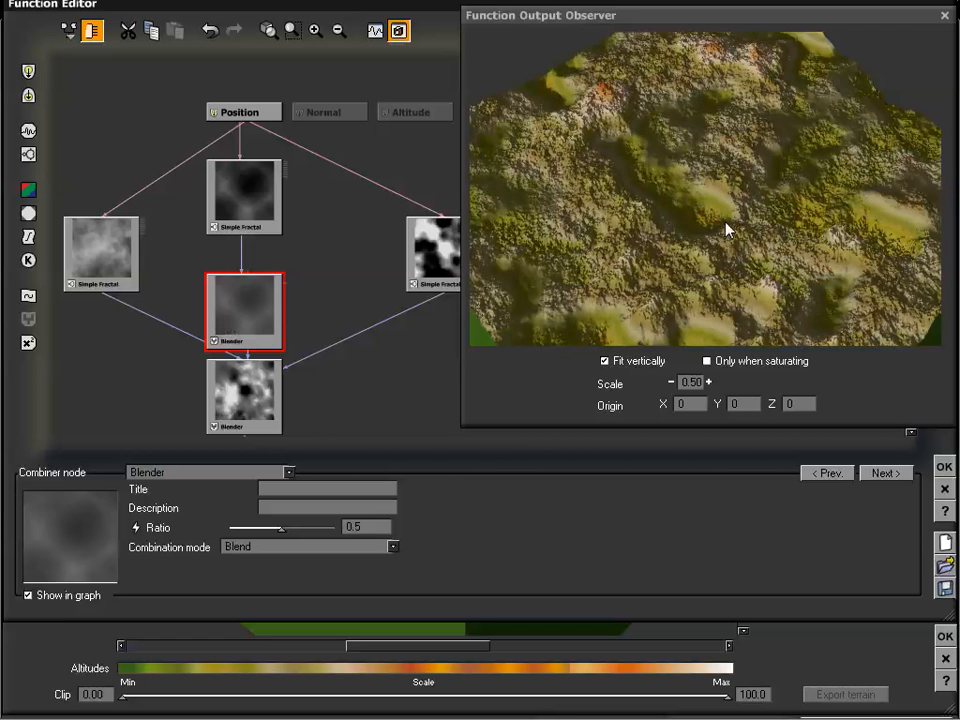
pyautogui.moveTo(718, 266); pyautogui.dragTo(713, 234)
pyautogui.moveTo(712, 242); pyautogui.dragTo(638, 235)
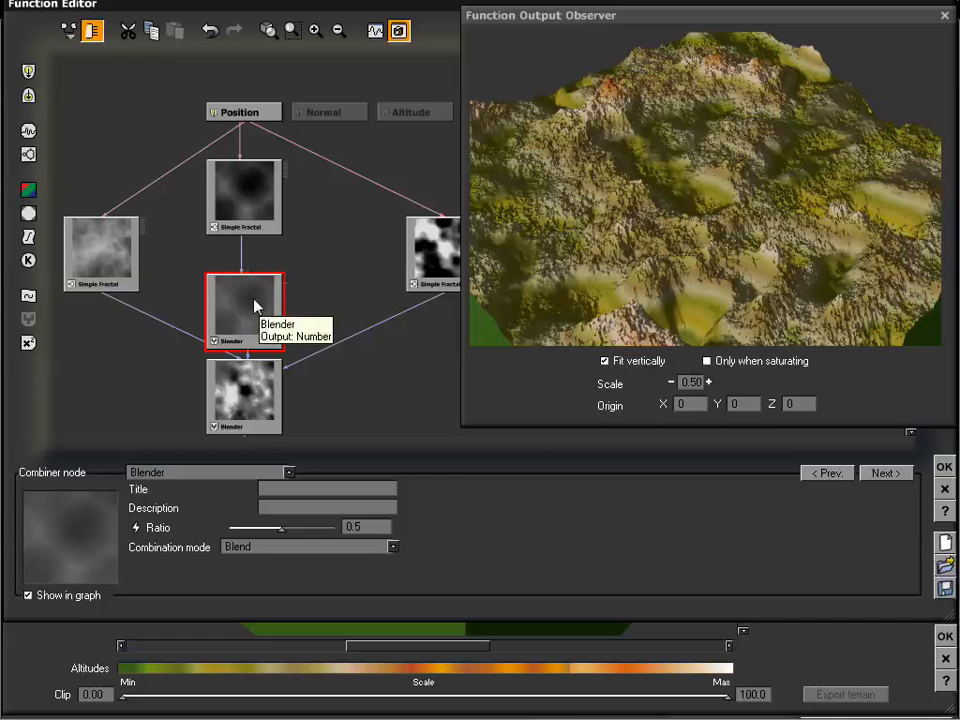
pyautogui.moveTo(758, 208); pyautogui.dragTo(705, 212)
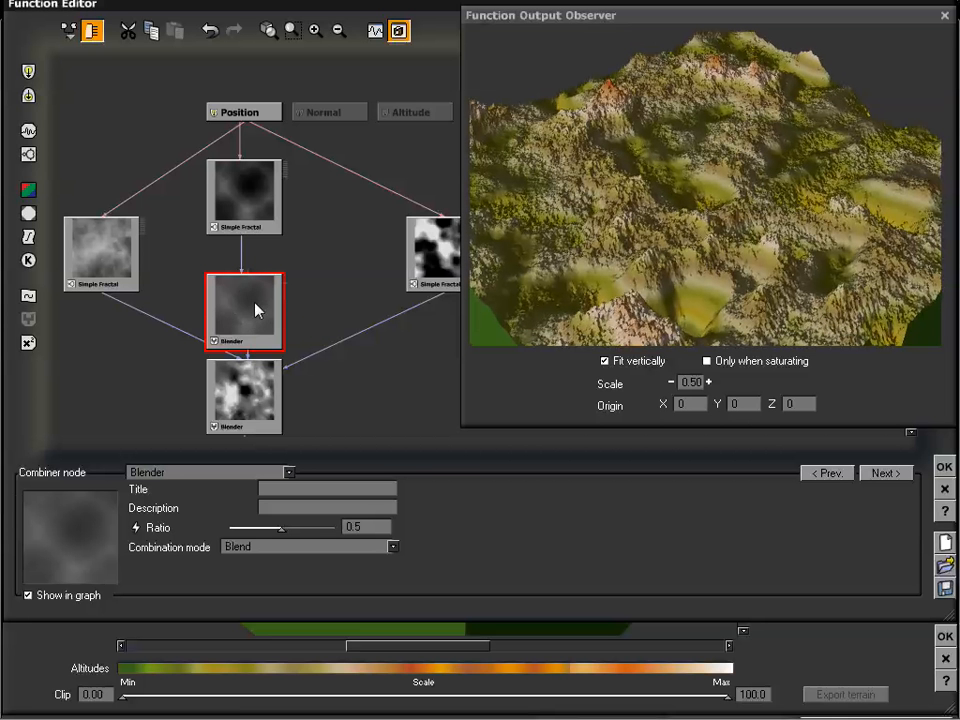
# Shift the Chipped fractal sideways and place the new Blender lower, leaving room for another fractal input.
pyautogui.moveTo(259, 308); pyautogui.dragTo(252, 276)
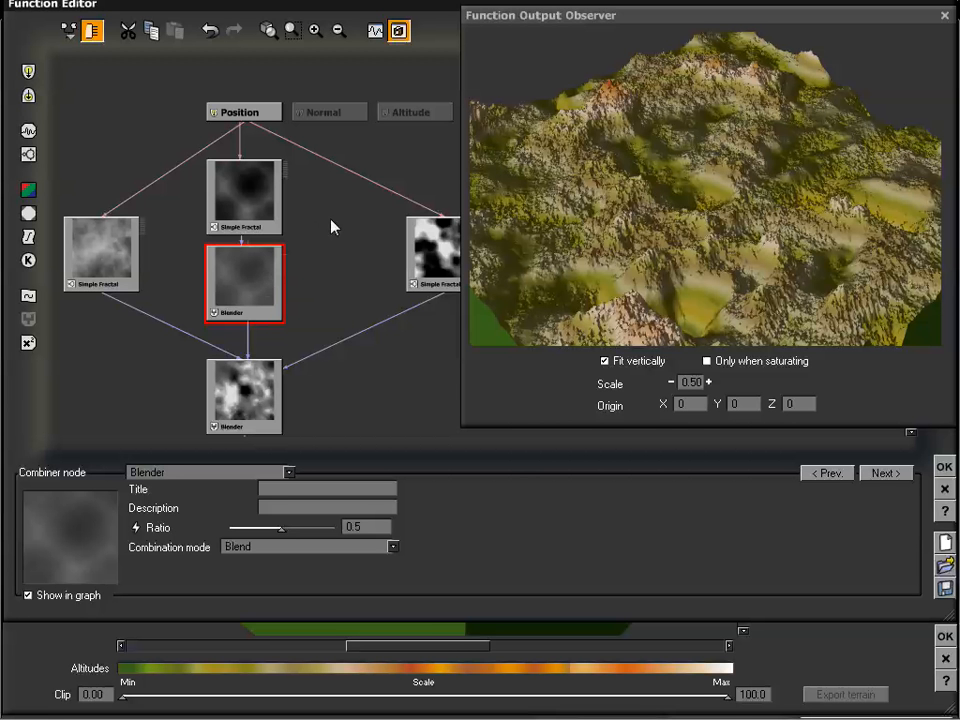
pyautogui.moveTo(332, 226); pyautogui.dragTo(294, 241)
pyautogui.moveTo(238, 218); pyautogui.dragTo(193, 201)
pyautogui.moveTo(205, 300); pyautogui.dragTo(221, 321)
# Add a Simple Fractal fed by Position beside the Chipped fractal and set its noise to Math Patterns / Onion.
pyautogui.click(281, 224)
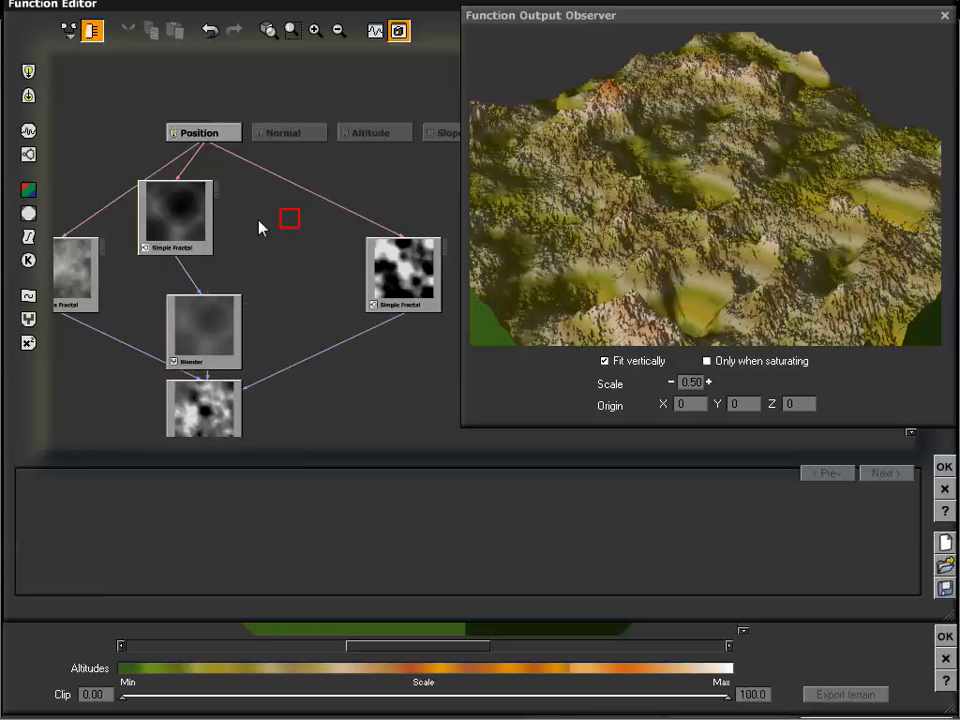
pyautogui.click(28, 154)
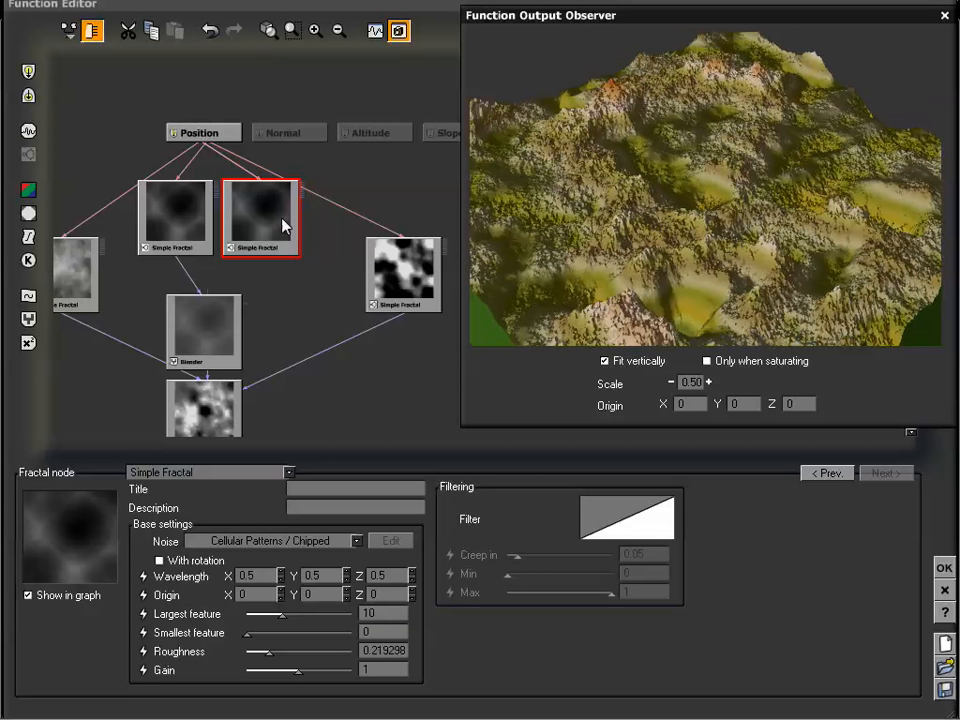
pyautogui.click(356, 541)
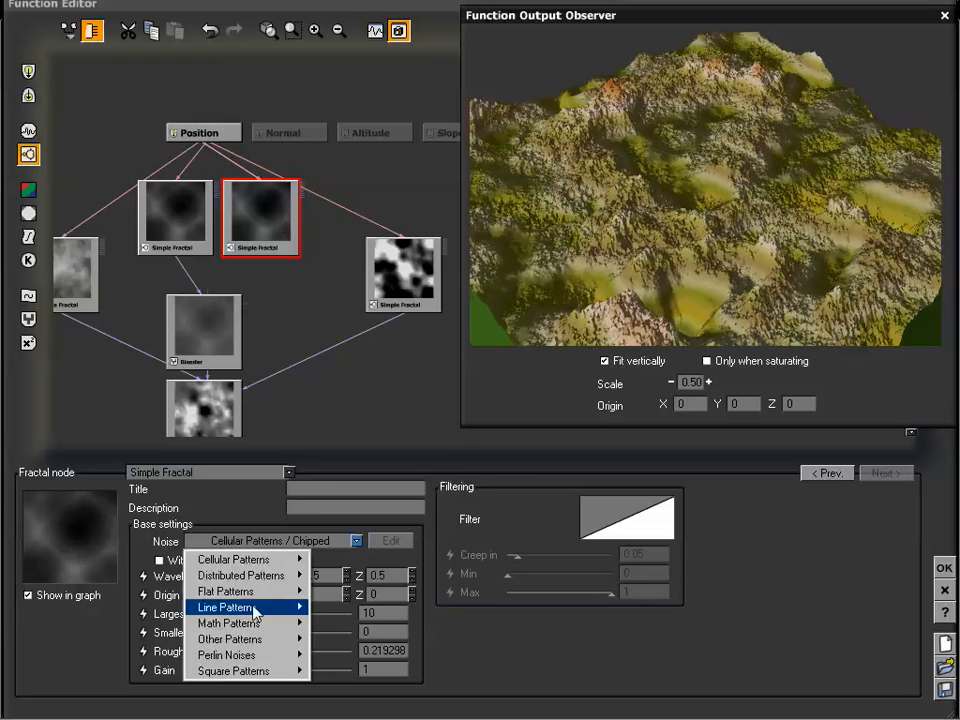
pyautogui.moveTo(249, 632)
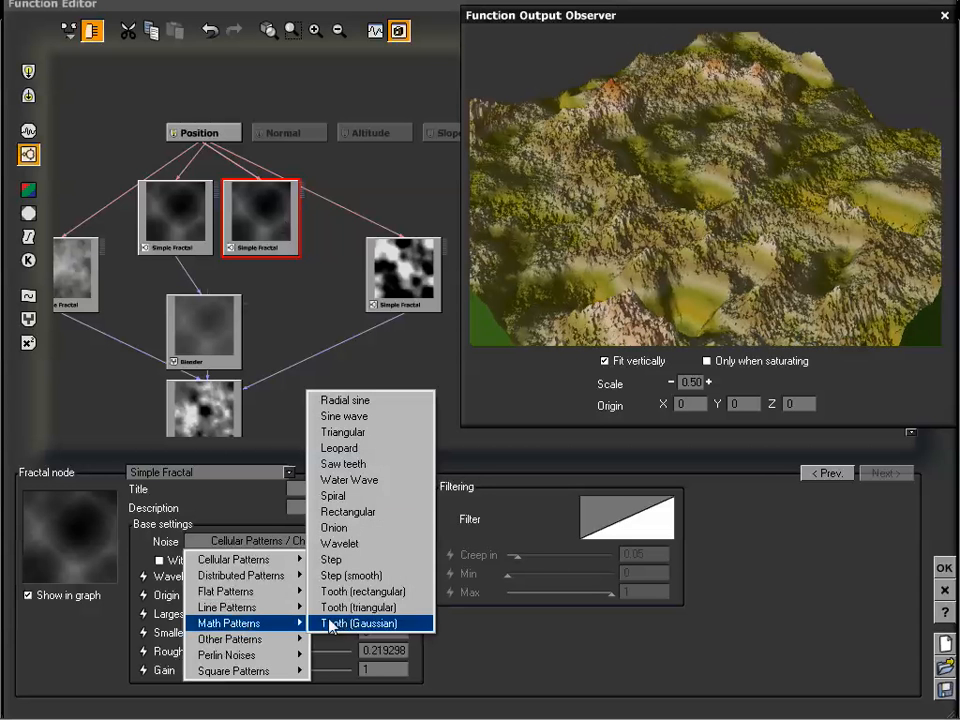
pyautogui.click(371, 531)
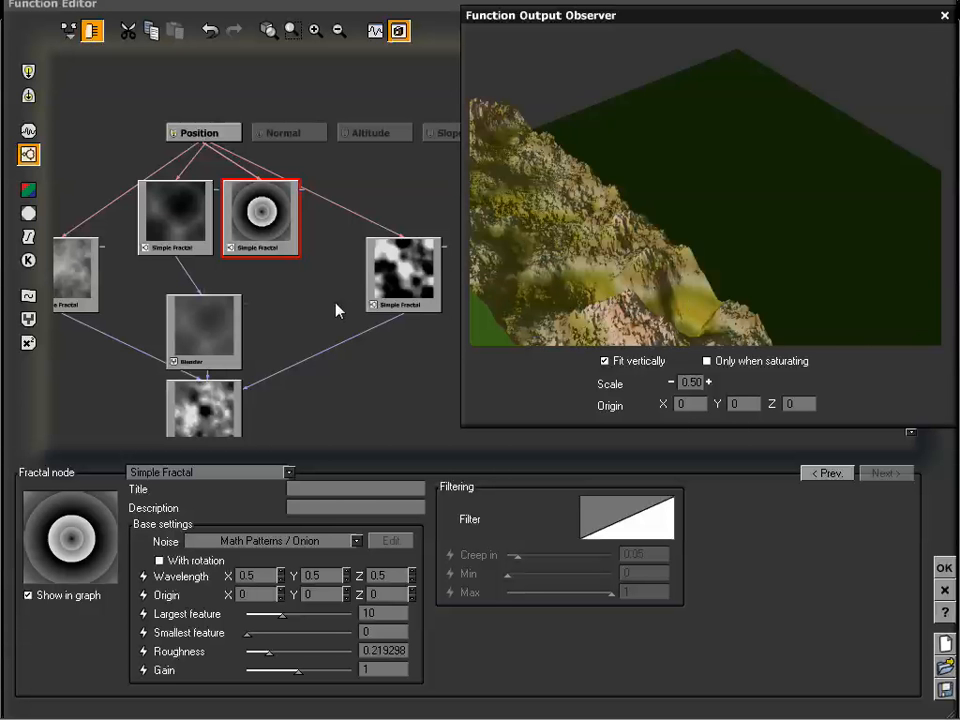
pyautogui.moveTo(322, 301); pyautogui.dragTo(305, 180)
pyautogui.moveTo(297, 280)
pyautogui.mouseDown()
pyautogui.moveTo(294, 242)
pyautogui.moveTo(291, 269)
pyautogui.mouseUp()
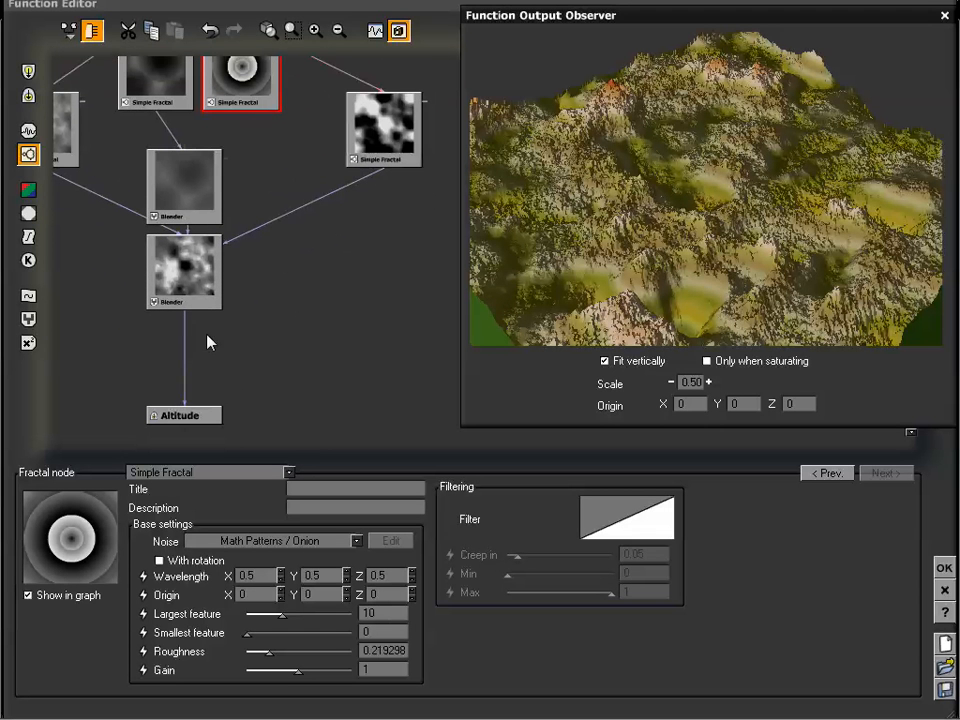
# Connect the Onion fractal directly to the Altitude output and inspect its terrain.
pyautogui.click(185, 346)
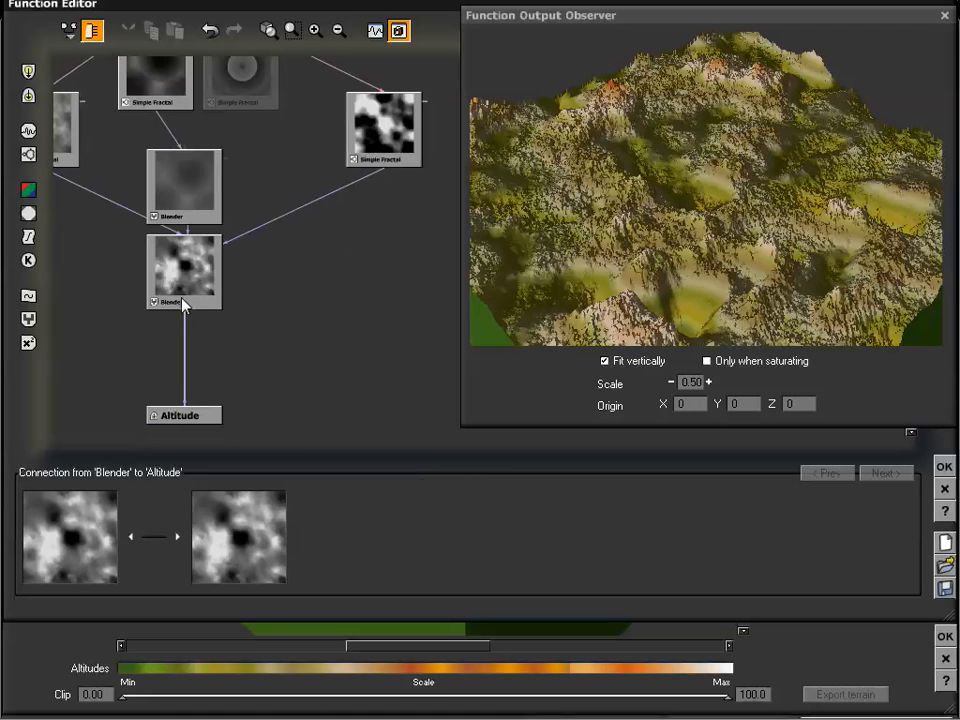
pyautogui.moveTo(184, 398); pyautogui.dragTo(241, 108)
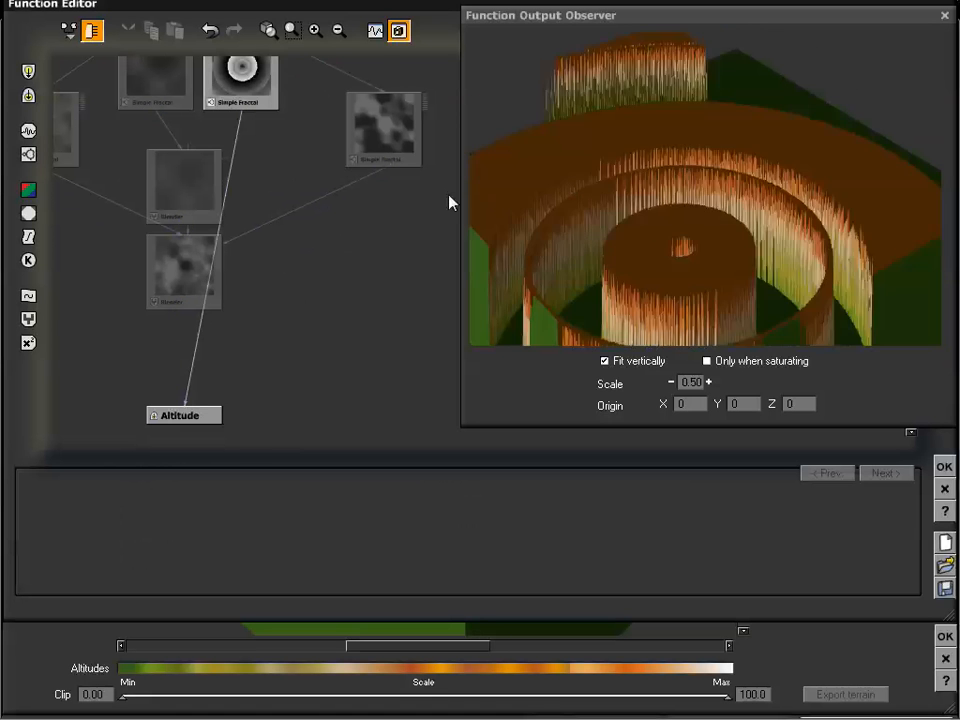
pyautogui.moveTo(652, 222); pyautogui.dragTo(700, 218)
pyautogui.moveTo(315, 231); pyautogui.dragTo(316, 259)
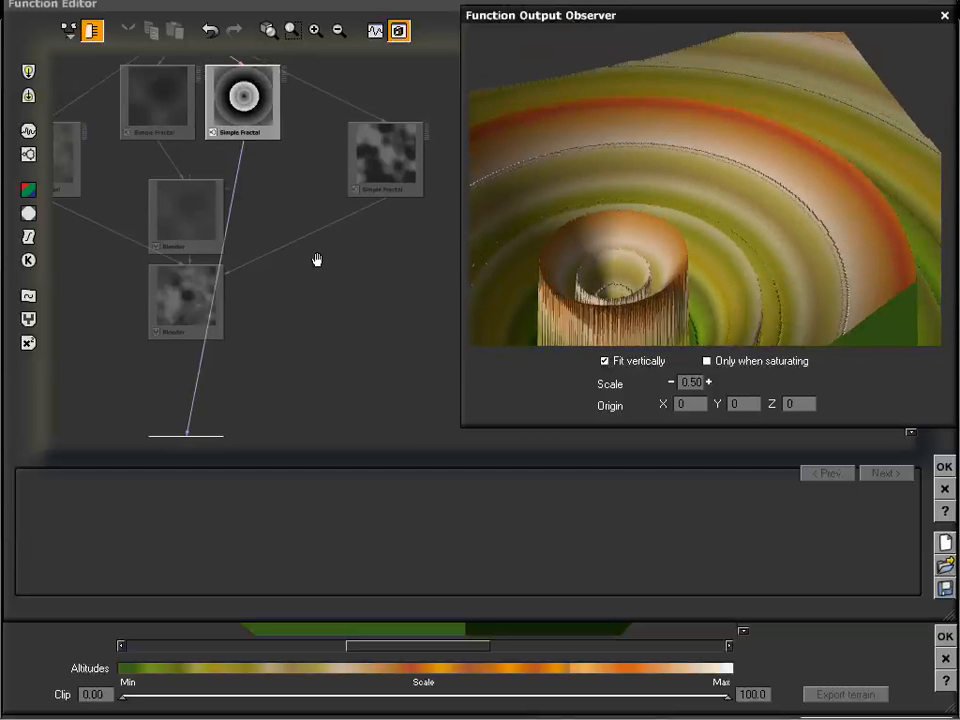
# Change the Onion fractal's noise to Cellular Patterns / Crystals and view the terrain from another angle.
pyautogui.click(249, 98)
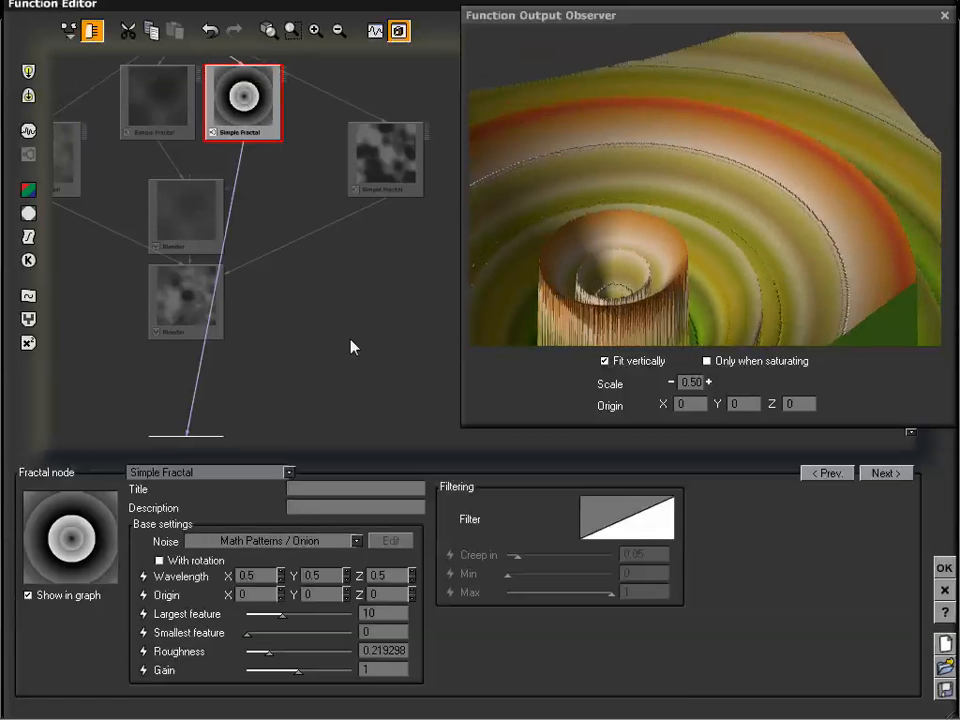
pyautogui.click(355, 541)
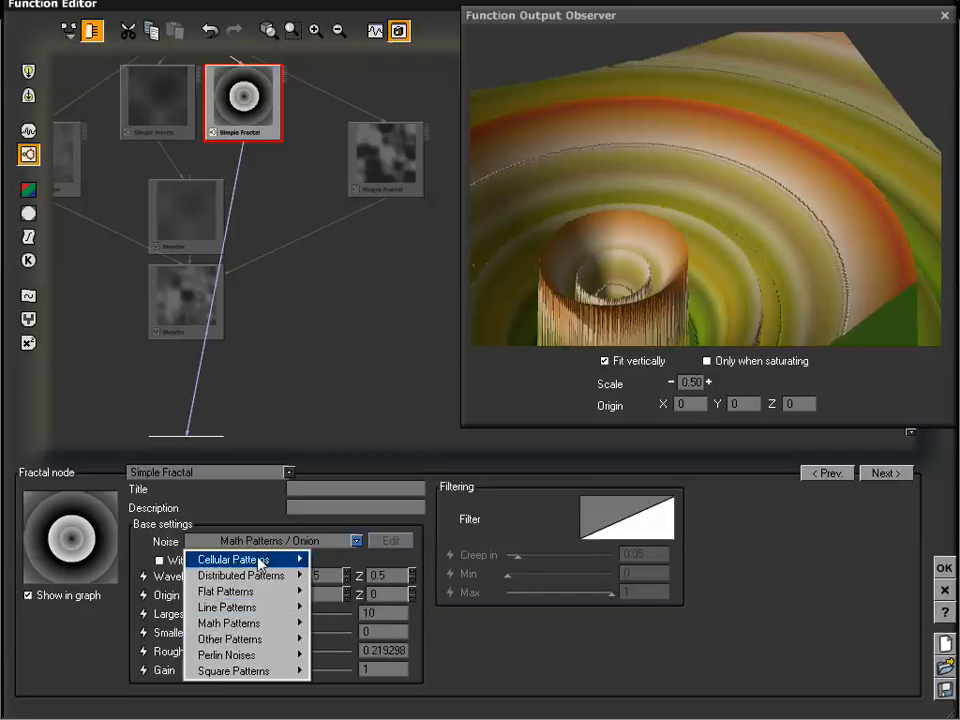
pyautogui.moveTo(262, 564)
pyautogui.click(344, 577)
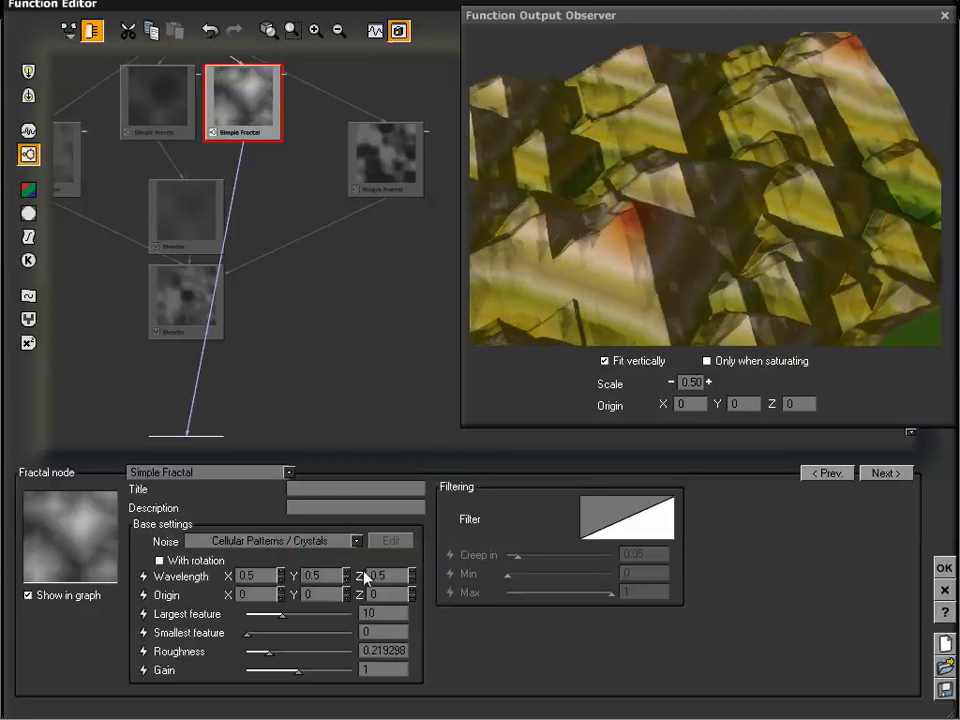
pyautogui.moveTo(617, 233); pyautogui.dragTo(666, 210)
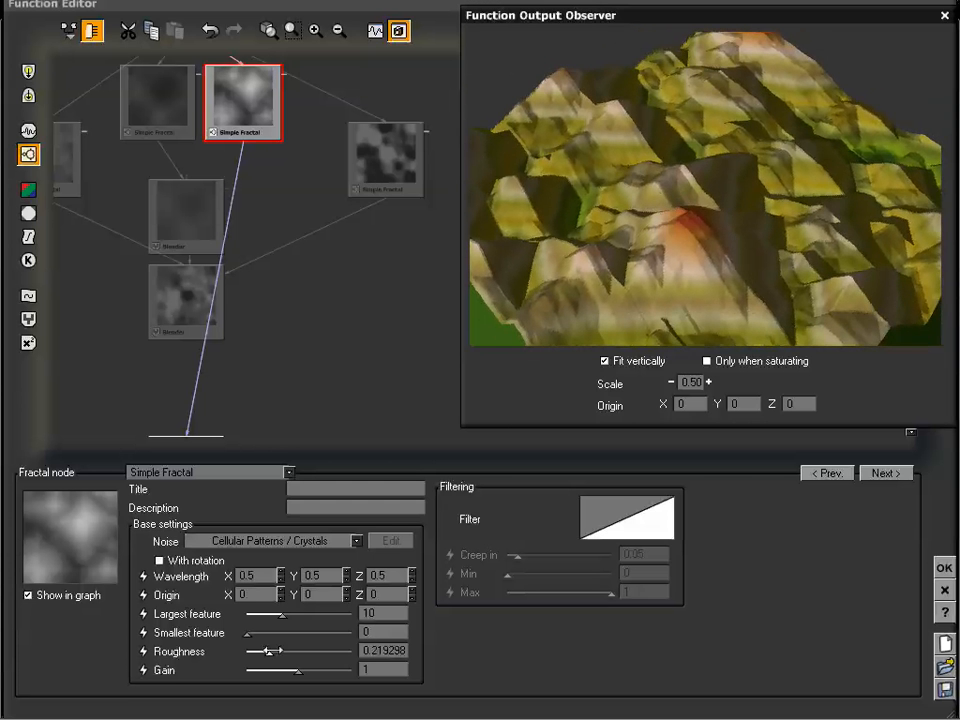
# Raise the Crystals fractal's roughness to 0.517544 while checking the terrain.
pyautogui.moveTo(268, 651); pyautogui.dragTo(296, 651)
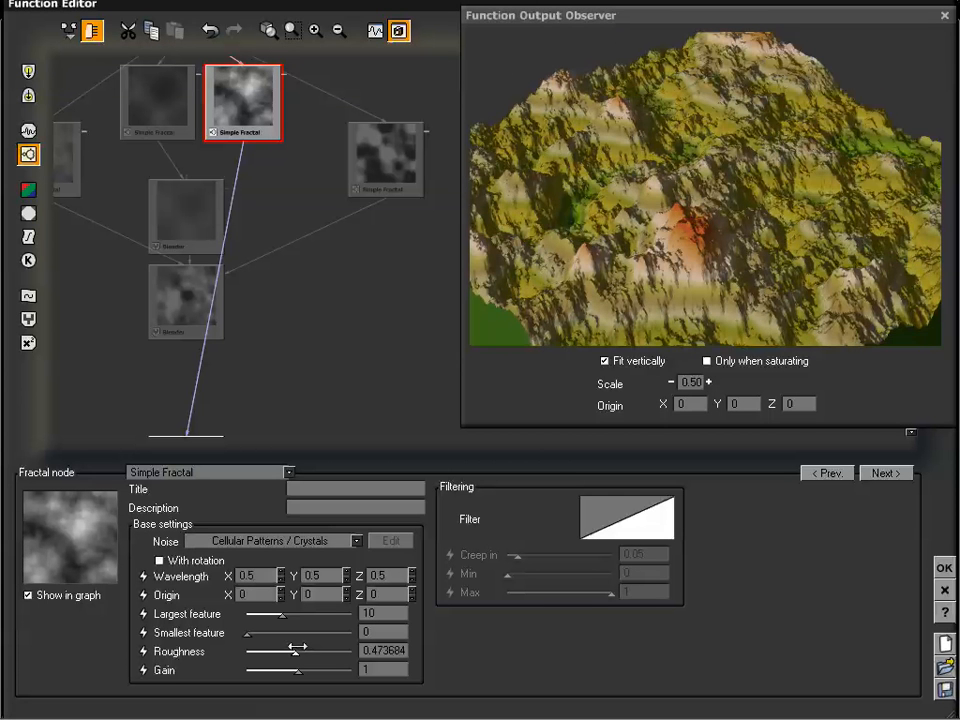
pyautogui.moveTo(708, 172); pyautogui.dragTo(715, 208)
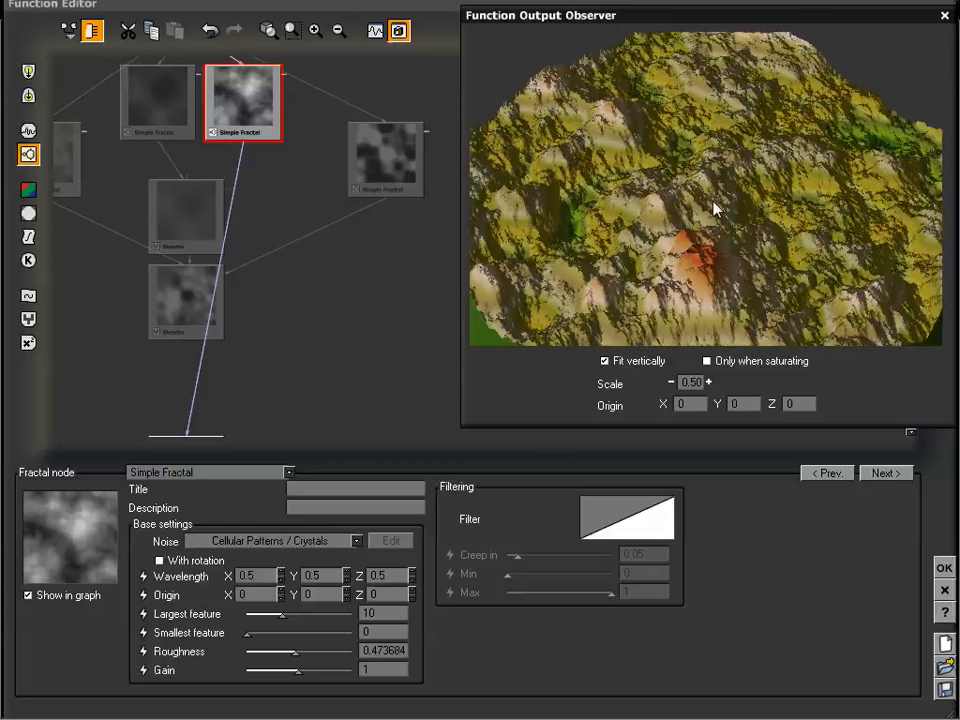
pyautogui.moveTo(297, 642); pyautogui.dragTo(302, 640)
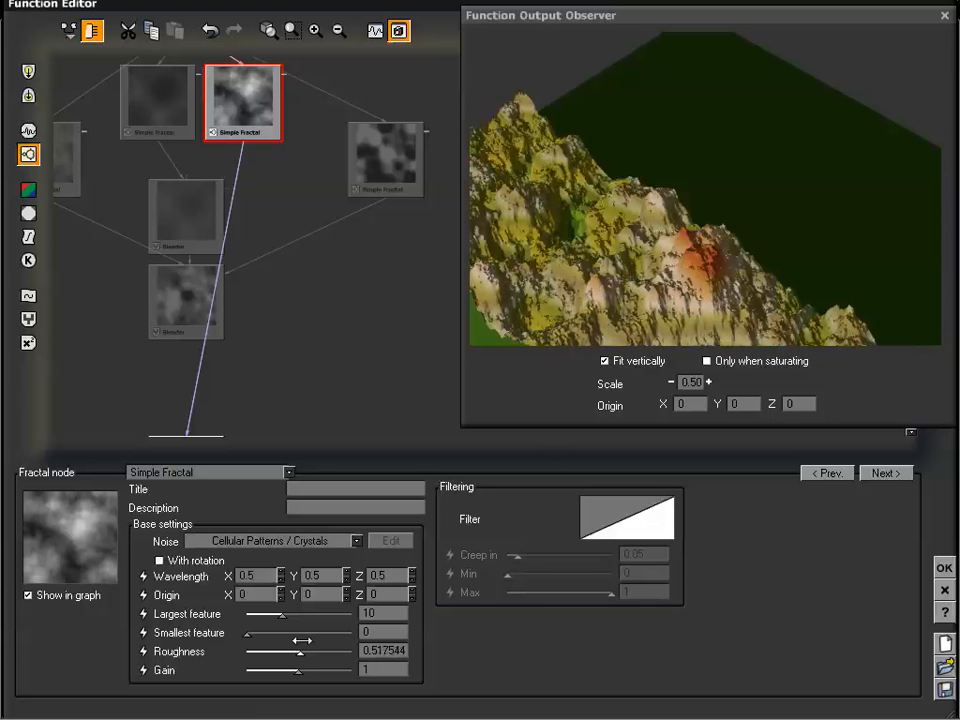
pyautogui.moveTo(692, 276); pyautogui.dragTo(691, 219)
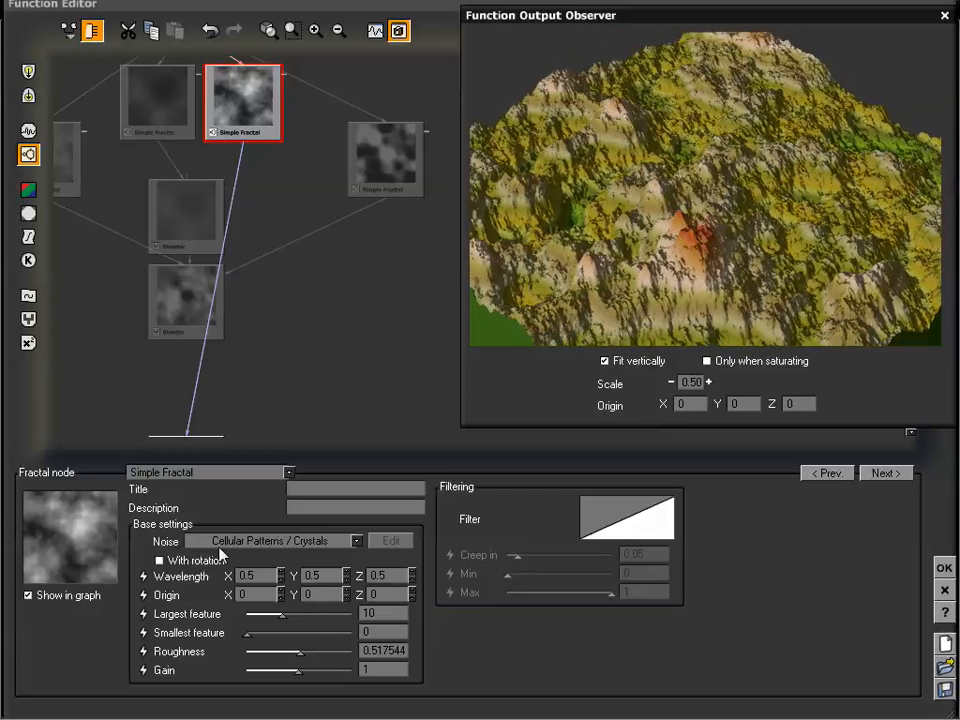
# Set the Crystals fractal's wavelength to .2 in X, Y and Z, and inspect the terrain.
pyautogui.doubleClick(258, 575)
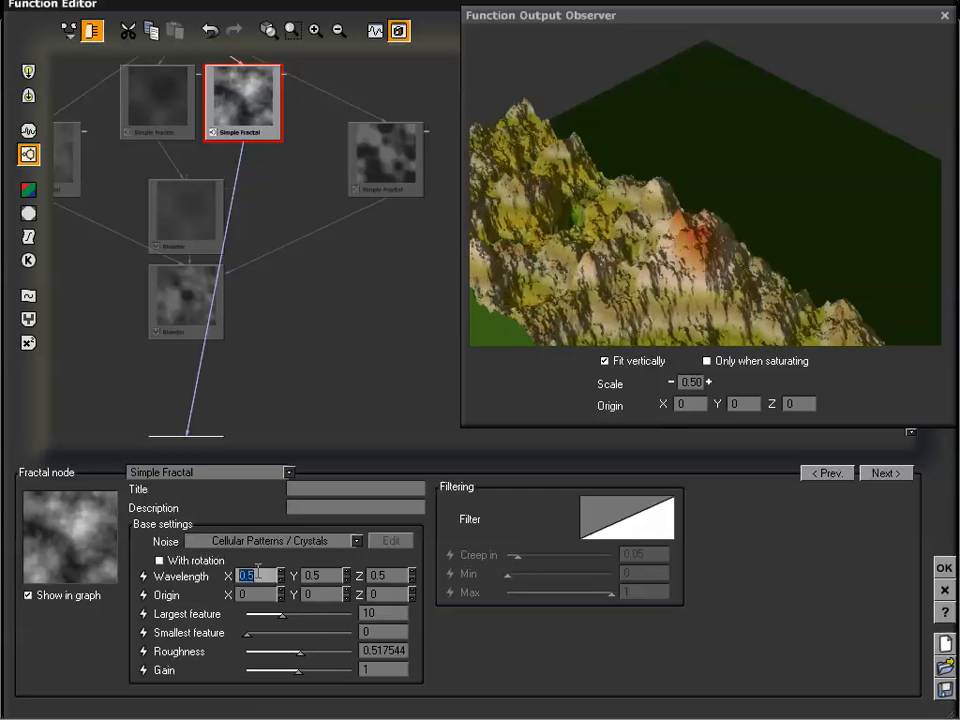
pyautogui.write('.2')
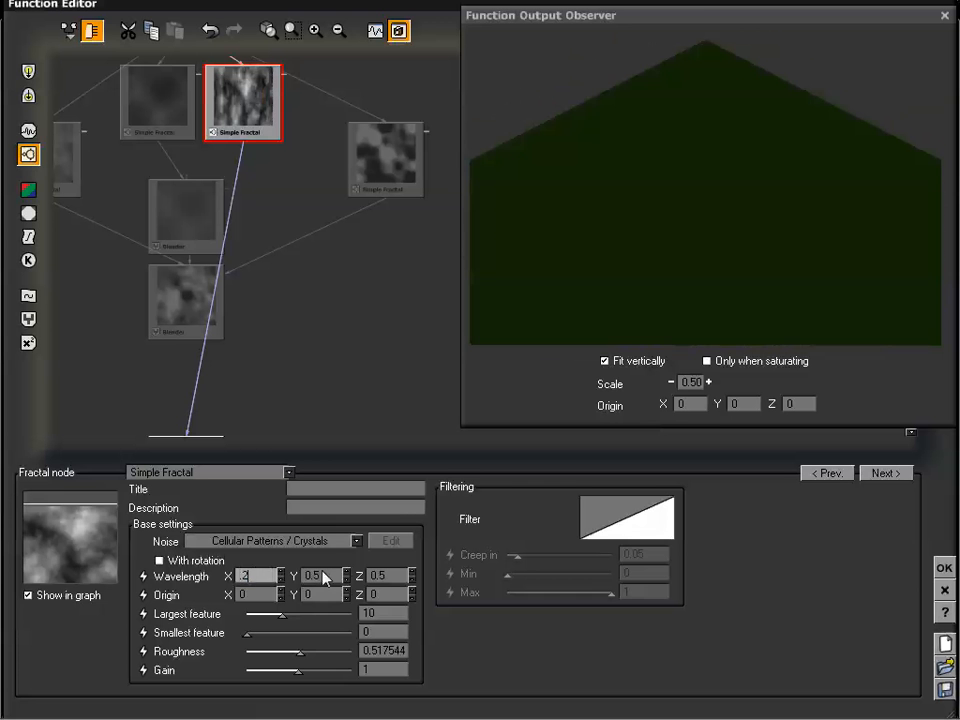
pyautogui.doubleClick(321, 575)
pyautogui.write('.2')
pyautogui.doubleClick(388, 575)
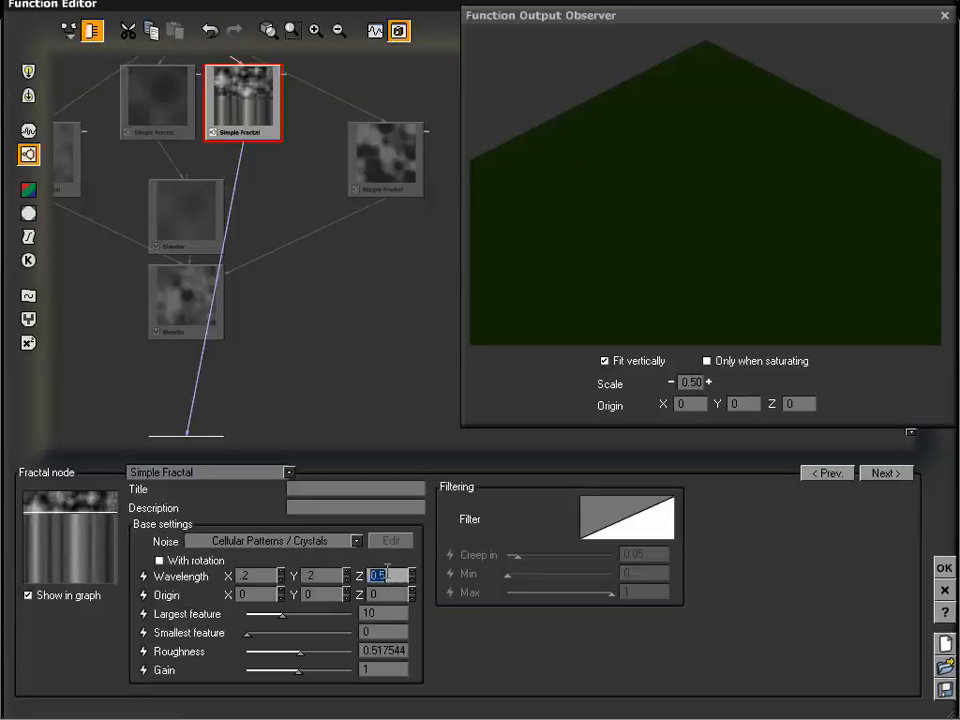
pyautogui.write('.2')
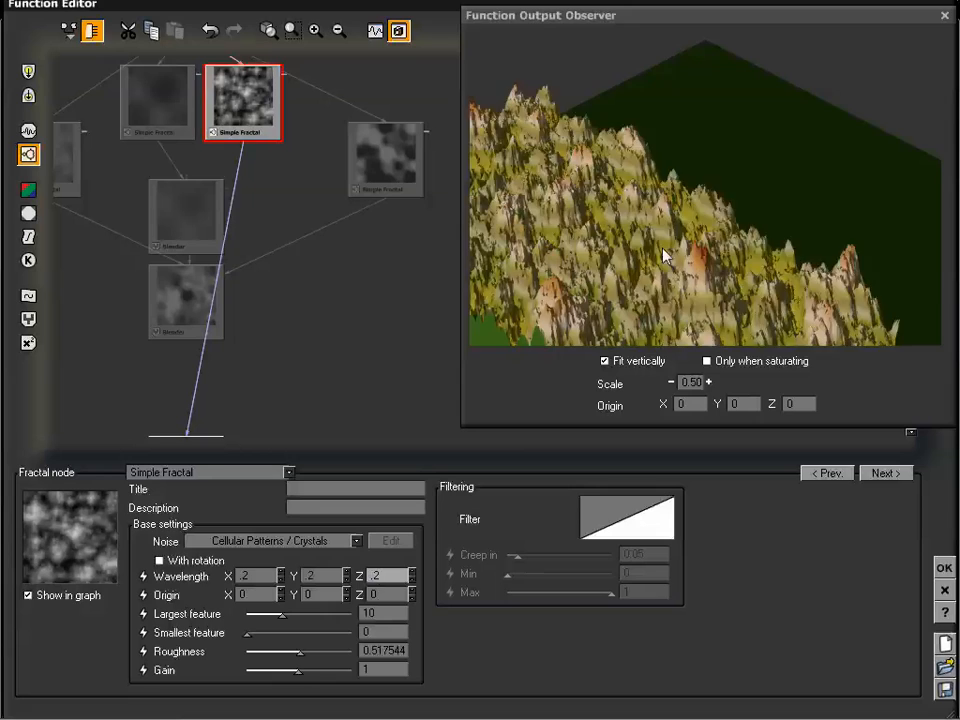
pyautogui.moveTo(675, 185)
pyautogui.mouseDown()
pyautogui.moveTo(675, 221)
pyautogui.moveTo(675, 197)
pyautogui.moveTo(696, 227)
pyautogui.moveTo(697, 212)
pyautogui.moveTo(677, 191)
pyautogui.moveTo(701, 193)
pyautogui.moveTo(669, 197)
pyautogui.mouseUp()
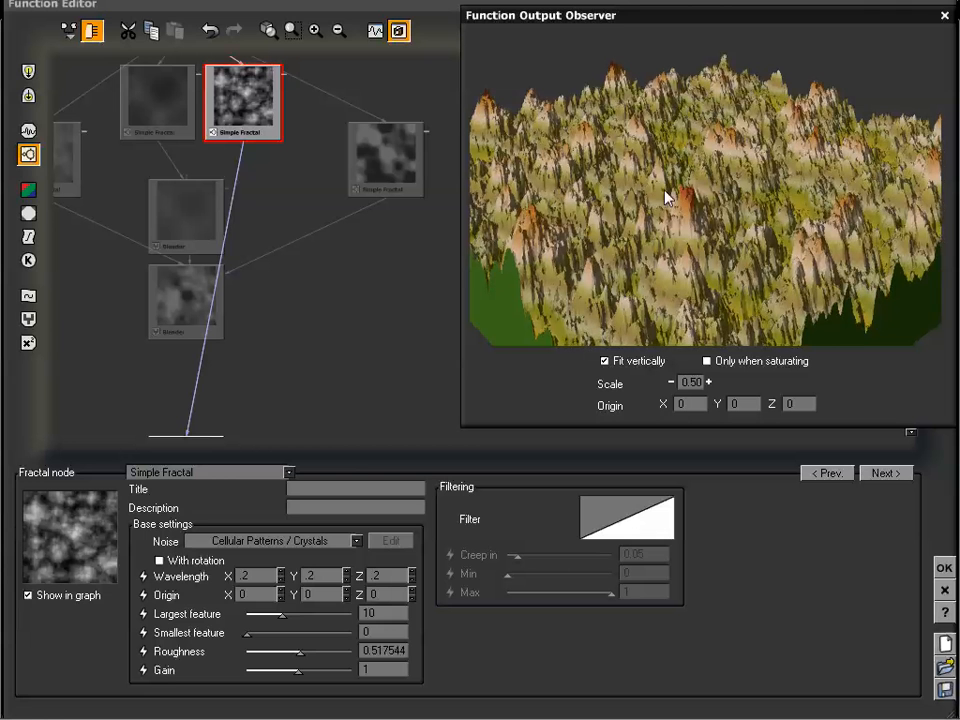
# Delete the link from the Crystals fractal to Altitude and reconnect the lower Blender to the Altitude output.
pyautogui.click(238, 170)
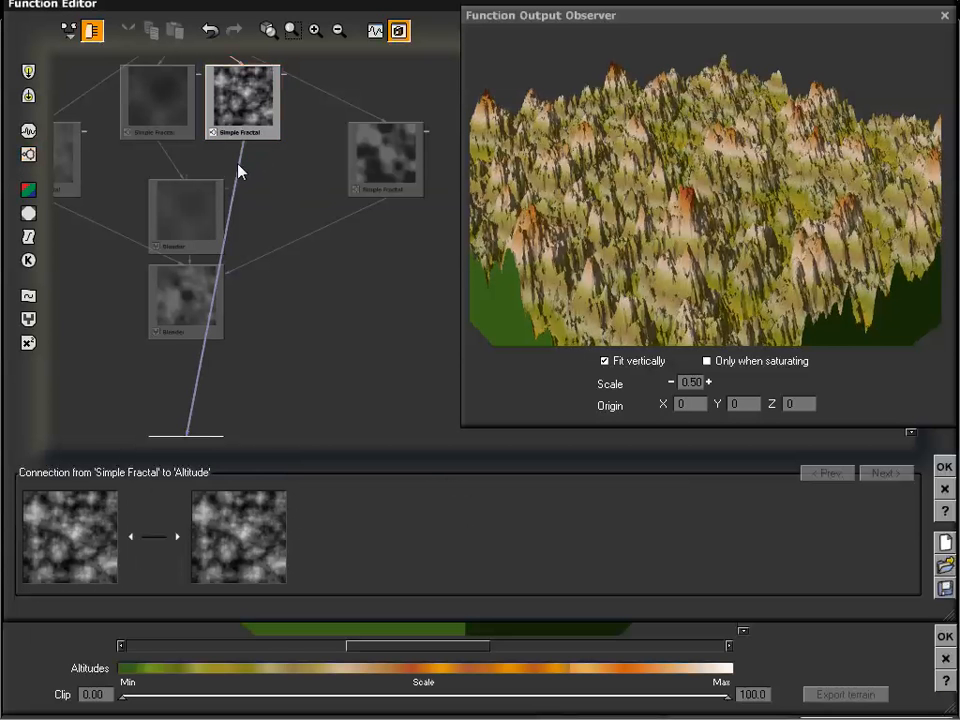
pyautogui.press('Delete')
pyautogui.moveTo(287, 319); pyautogui.dragTo(350, 293)
pyautogui.moveTo(251, 401); pyautogui.dragTo(250, 308)
pyautogui.moveTo(347, 257); pyautogui.dragTo(327, 346)
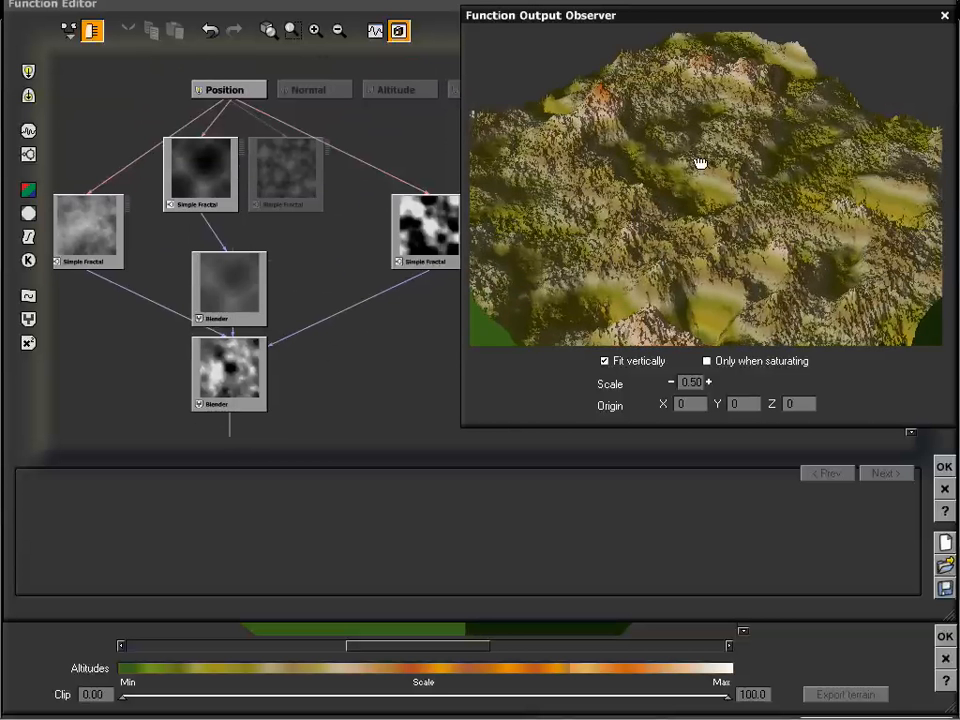
# Connect the Crystals fractal to the upper Blender's free input beside the Chipped fractal.
pyautogui.click(243, 277)
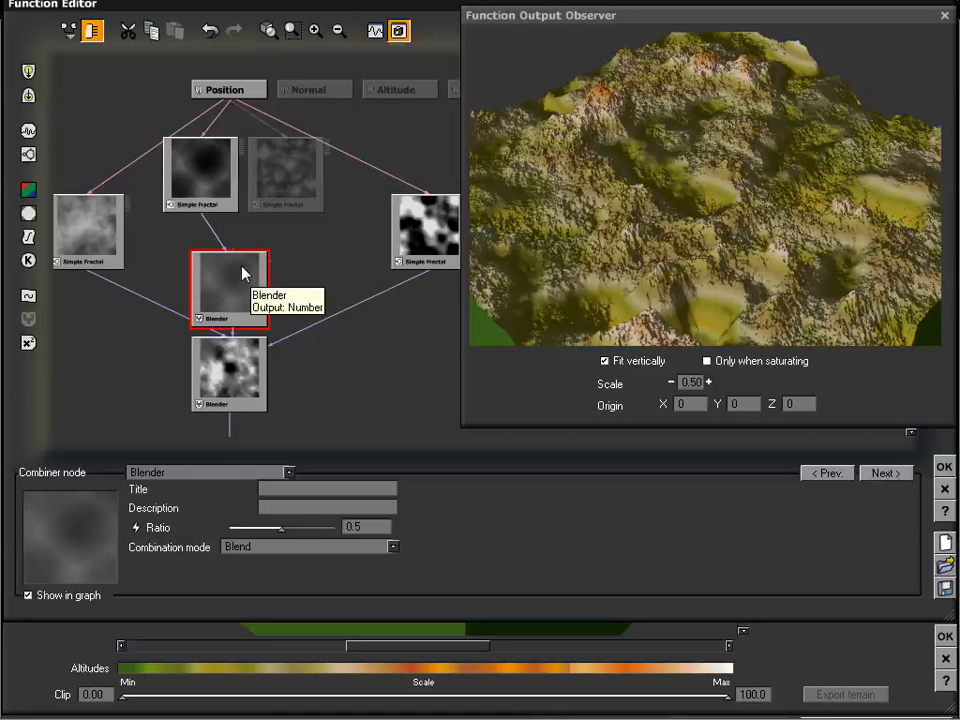
pyautogui.moveTo(252, 238); pyautogui.dragTo(286, 212)
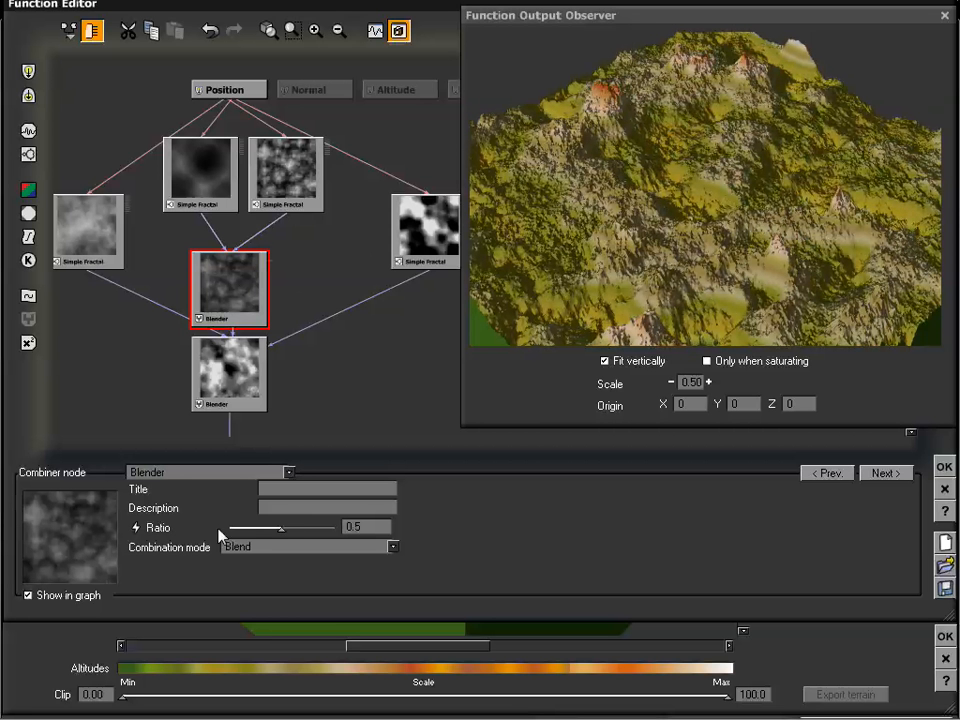
pyautogui.moveTo(325, 271)
pyautogui.mouseDown()
pyautogui.moveTo(326, 281)
pyautogui.moveTo(311, 277)
pyautogui.moveTo(336, 291)
pyautogui.moveTo(321, 268)
pyautogui.moveTo(332, 269)
pyautogui.mouseUp()
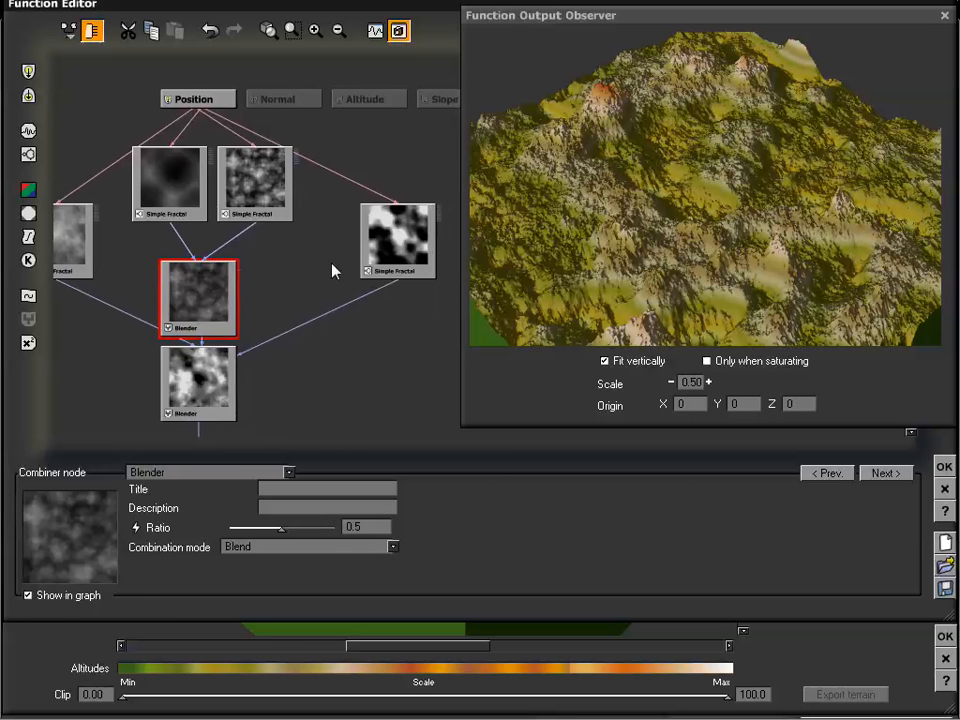
# Shift the Value-Gradient ratio fractal aside, try driving the upper Blender's ratio with it too, and delete that link after inspecting the terrain.
pyautogui.moveTo(390, 219); pyautogui.dragTo(418, 193)
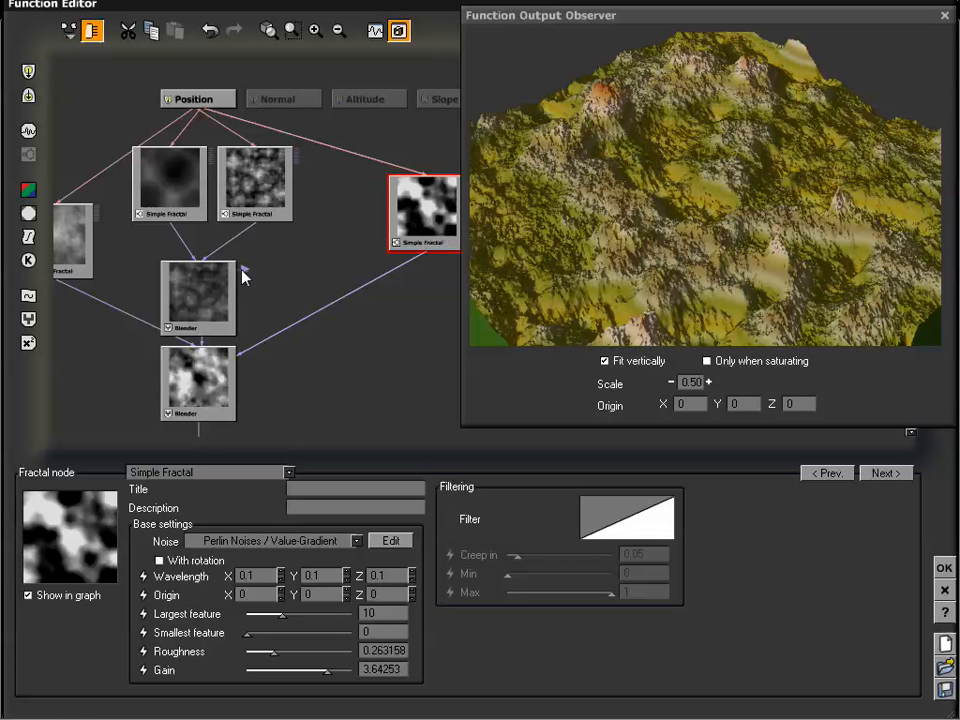
pyautogui.moveTo(249, 273); pyautogui.dragTo(429, 253)
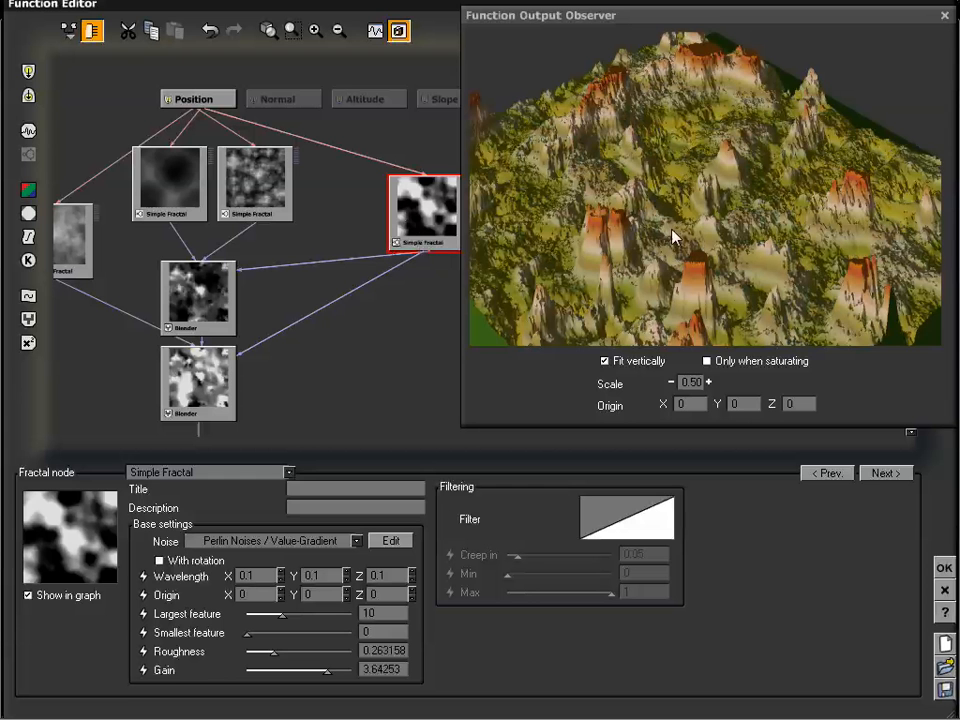
pyautogui.moveTo(675, 237); pyautogui.dragTo(684, 177)
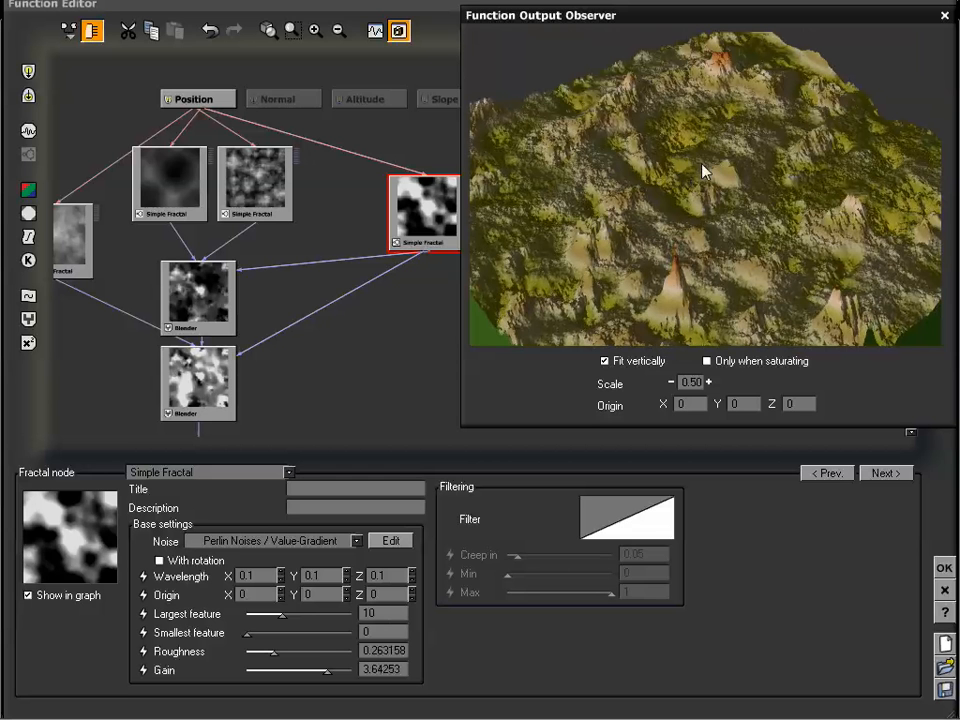
pyautogui.click(330, 261)
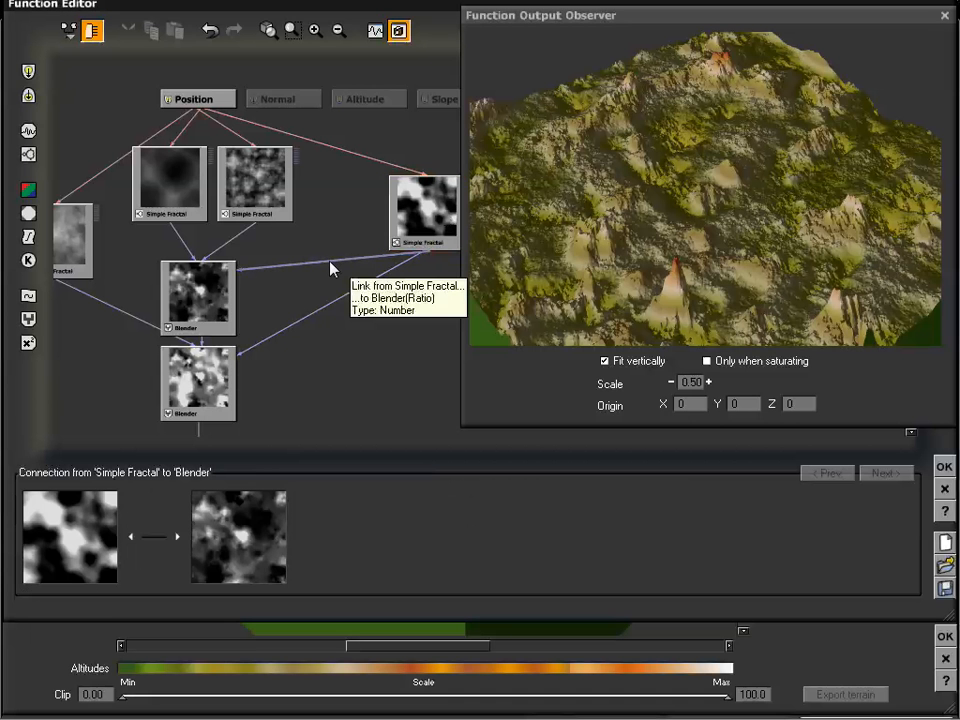
pyautogui.press('Delete')
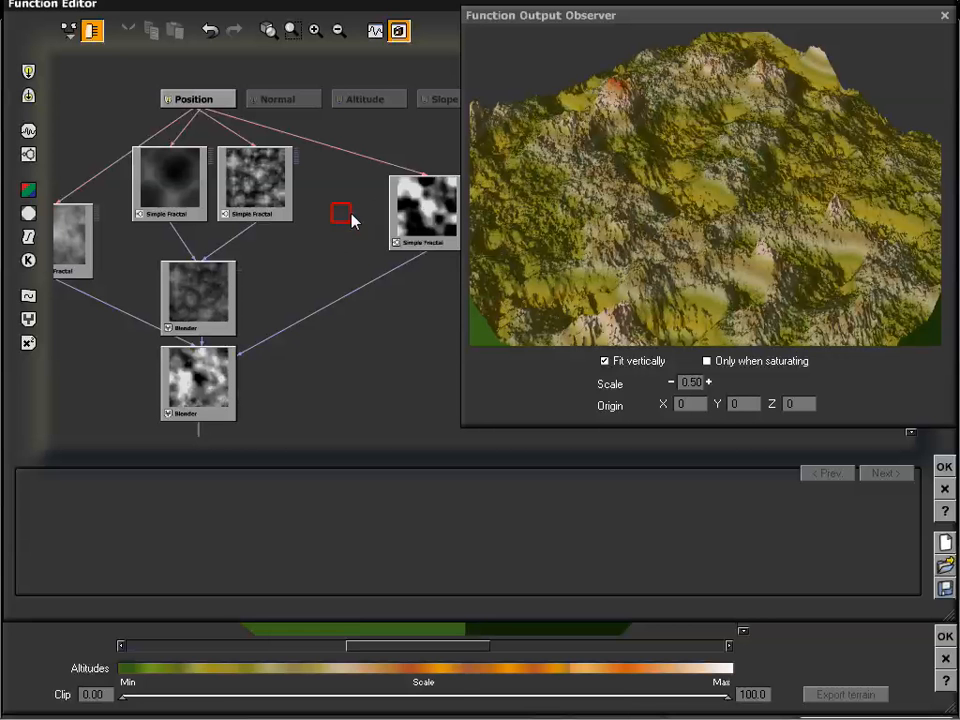
# Add a Simple Fractal fed by Position next to the ratio fractal, with Cellular Patterns / Voronoi noise and a largest feature of 5.04619.
pyautogui.click(28, 154)
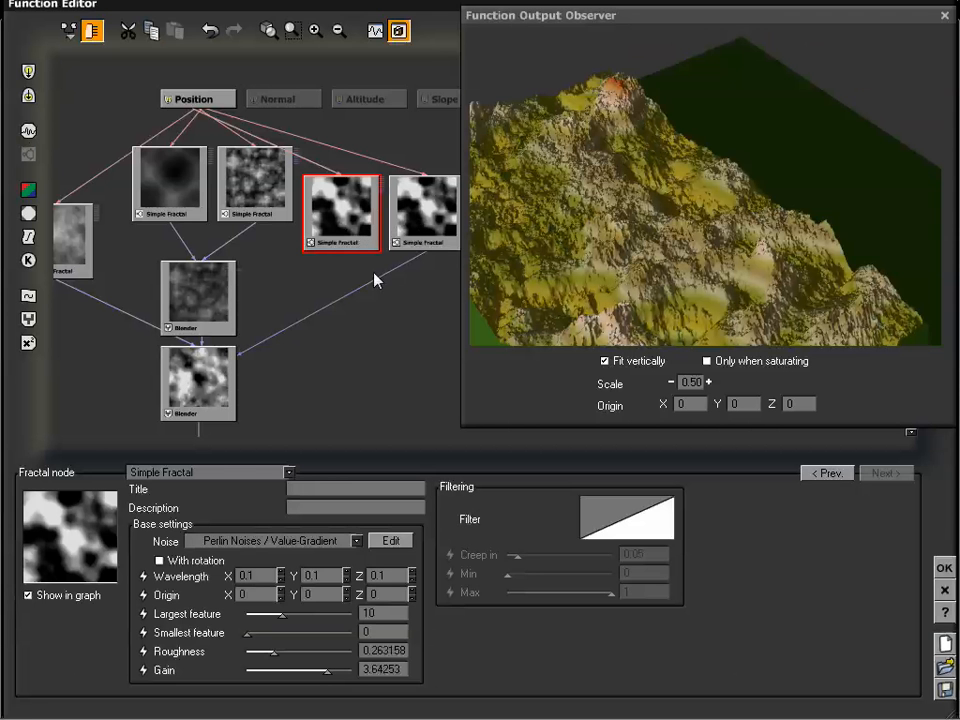
pyautogui.click(328, 541)
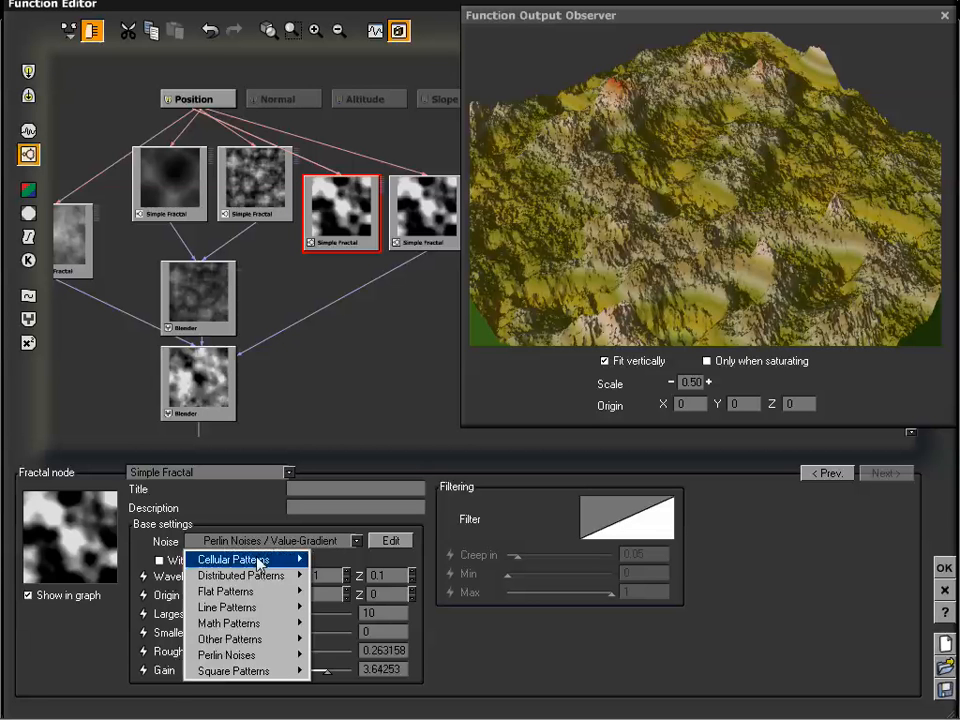
pyautogui.moveTo(290, 559)
pyautogui.click(363, 626)
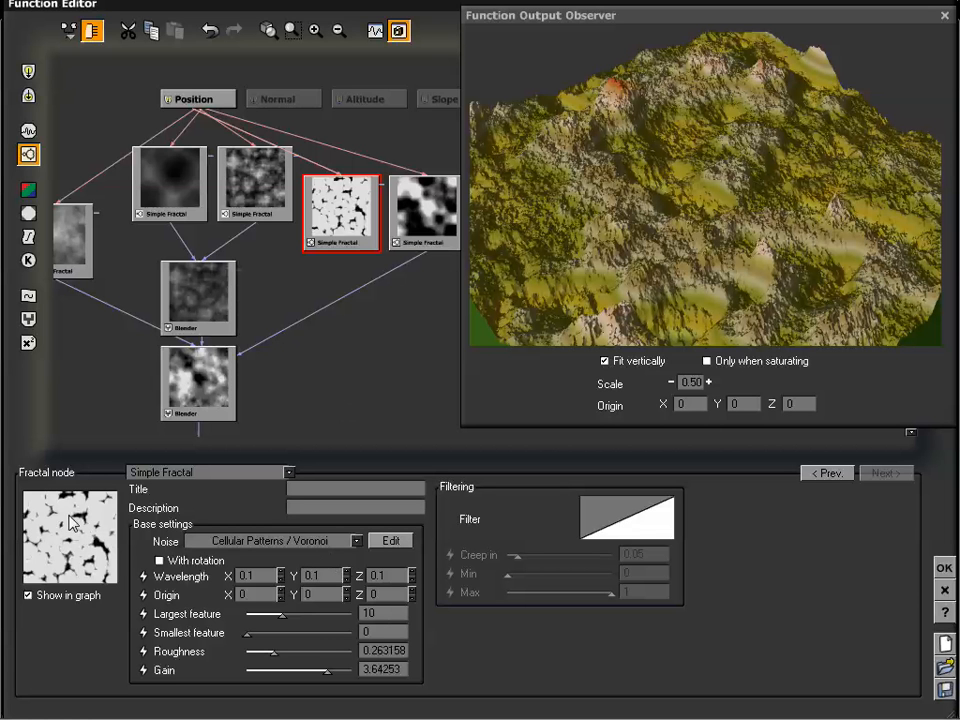
pyautogui.moveTo(371, 364); pyautogui.dragTo(368, 320)
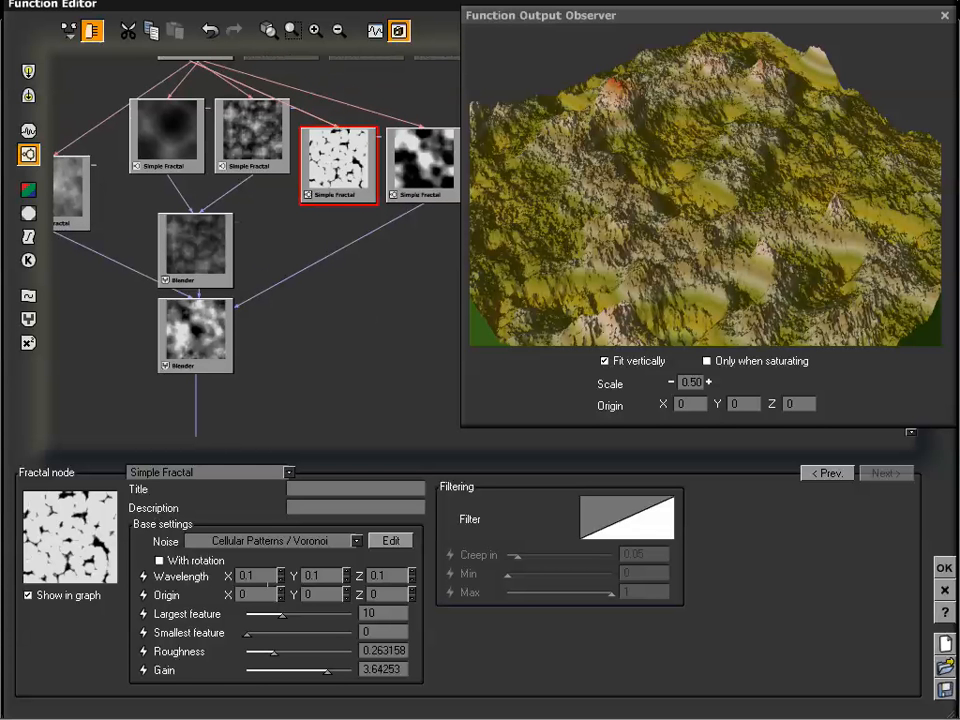
pyautogui.moveTo(289, 613); pyautogui.dragTo(279, 613)
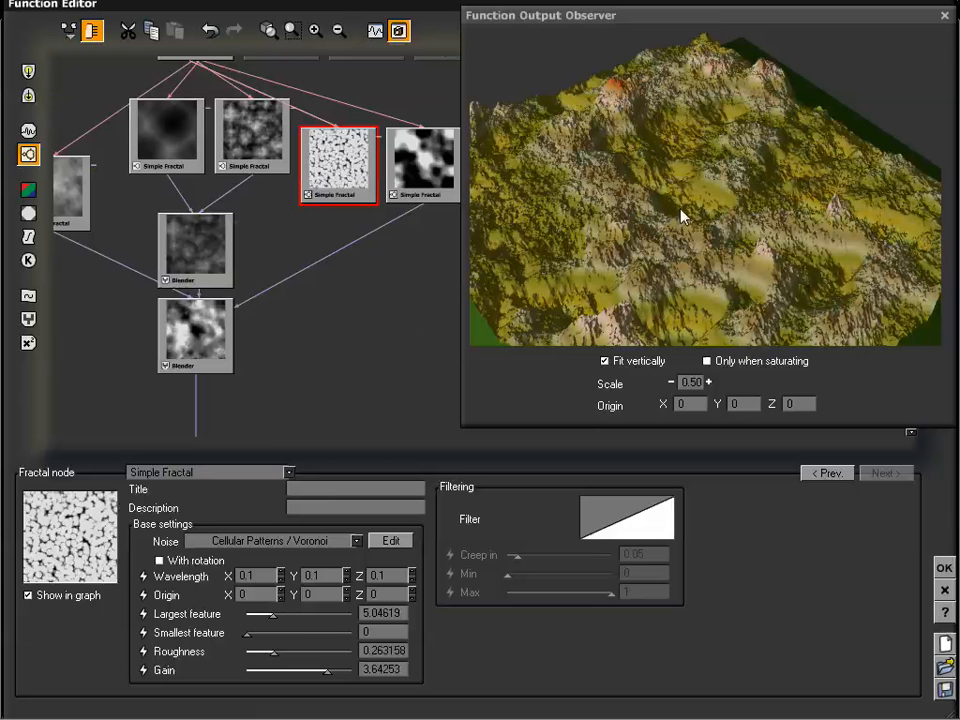
# Move the lower Blender down toward Altitude to open space between the two Blenders.
pyautogui.click(339, 337)
pyautogui.moveTo(332, 348); pyautogui.dragTo(372, 292)
pyautogui.moveTo(236, 252)
pyautogui.mouseDown()
pyautogui.moveTo(239, 282)
pyautogui.moveTo(238, 269)
pyautogui.mouseUp()
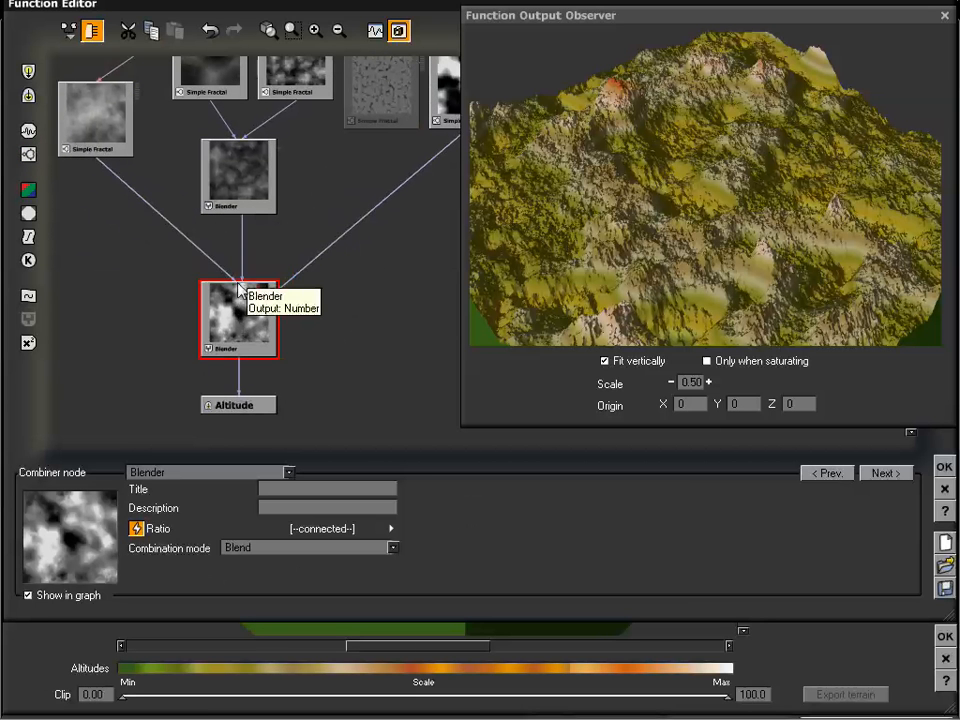
# Delete the link between the two Blenders and the link from the lower Blender to Altitude.
pyautogui.click(243, 241)
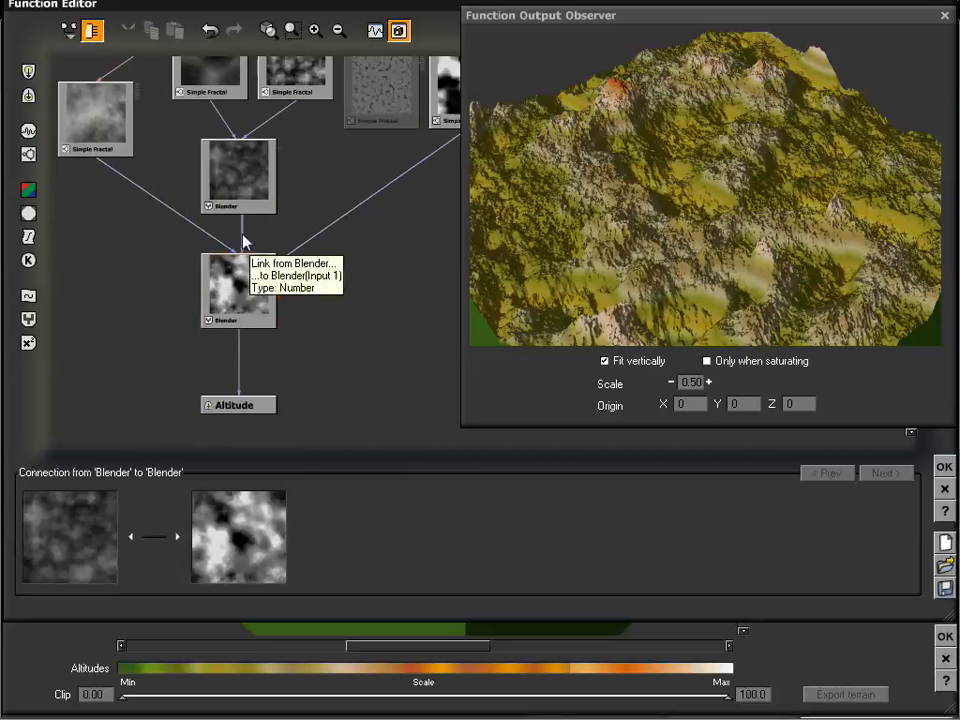
pyautogui.press('Delete')
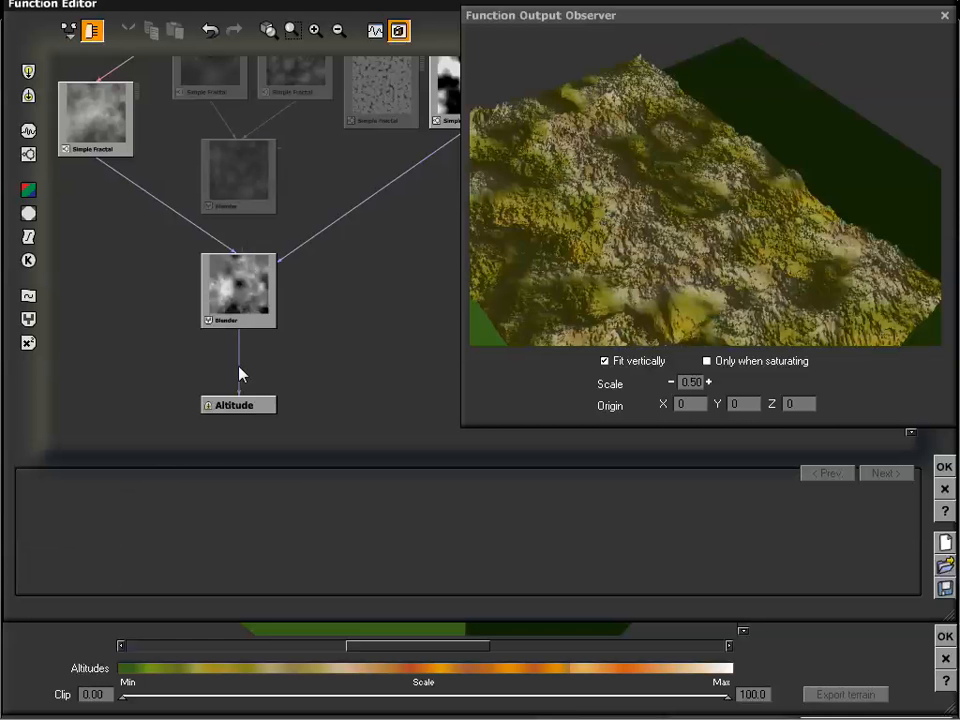
pyautogui.click(240, 374)
pyautogui.press('Delete')
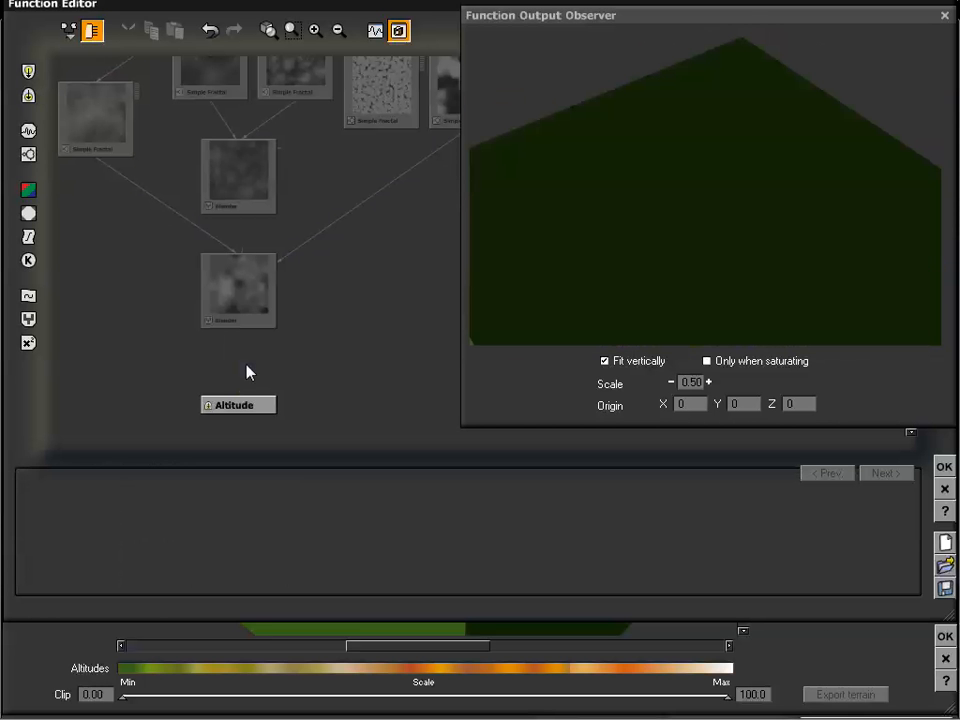
# Connect the upper Blender directly to Altitude and feed its ratio input from the Voronoi fractal.
pyautogui.moveTo(239, 390); pyautogui.dragTo(240, 218)
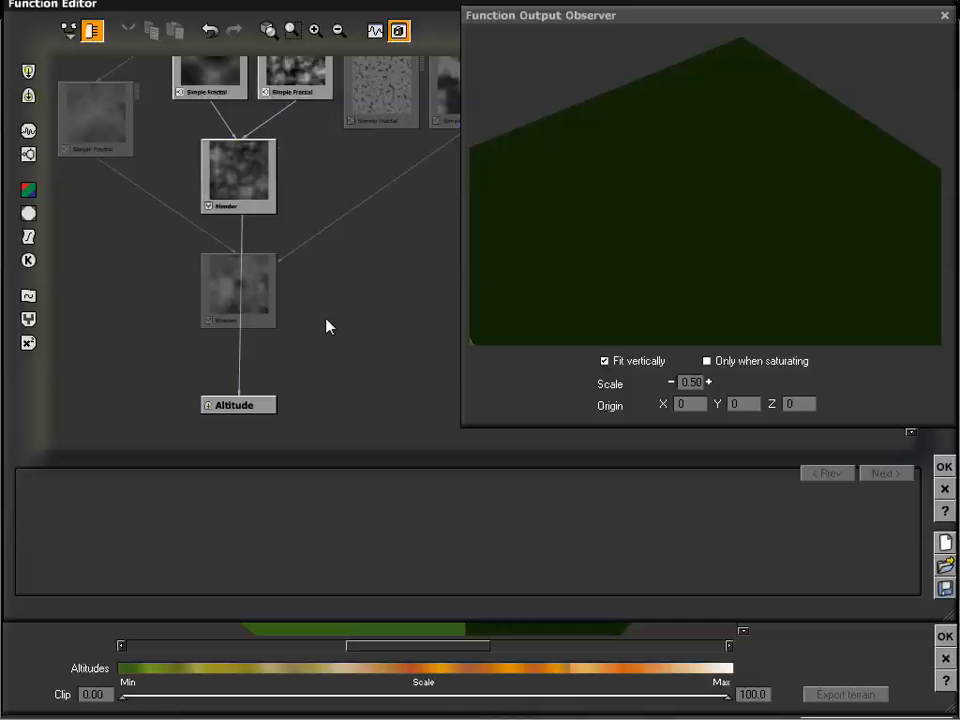
pyautogui.moveTo(343, 294); pyautogui.dragTo(315, 377)
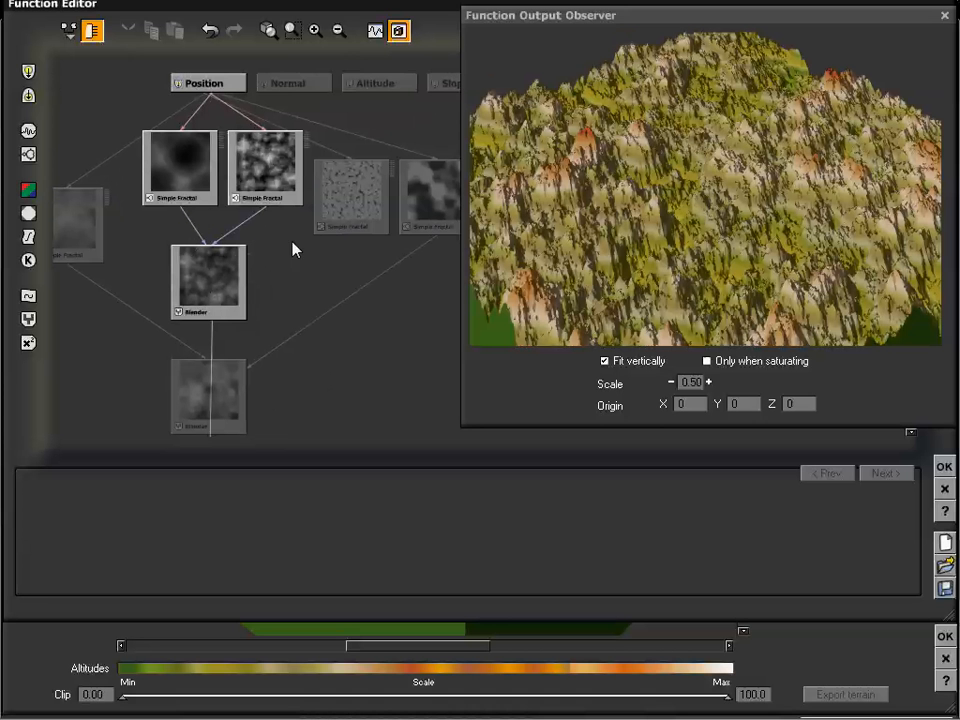
pyautogui.moveTo(251, 259); pyautogui.dragTo(352, 237)
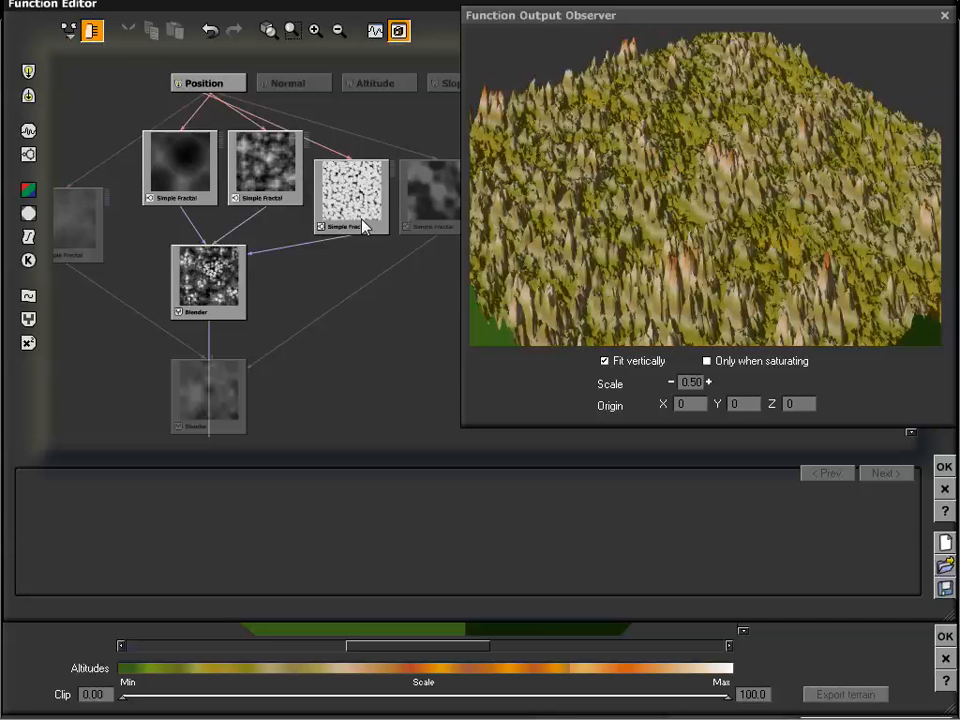
pyautogui.moveTo(658, 182); pyautogui.dragTo(631, 192)
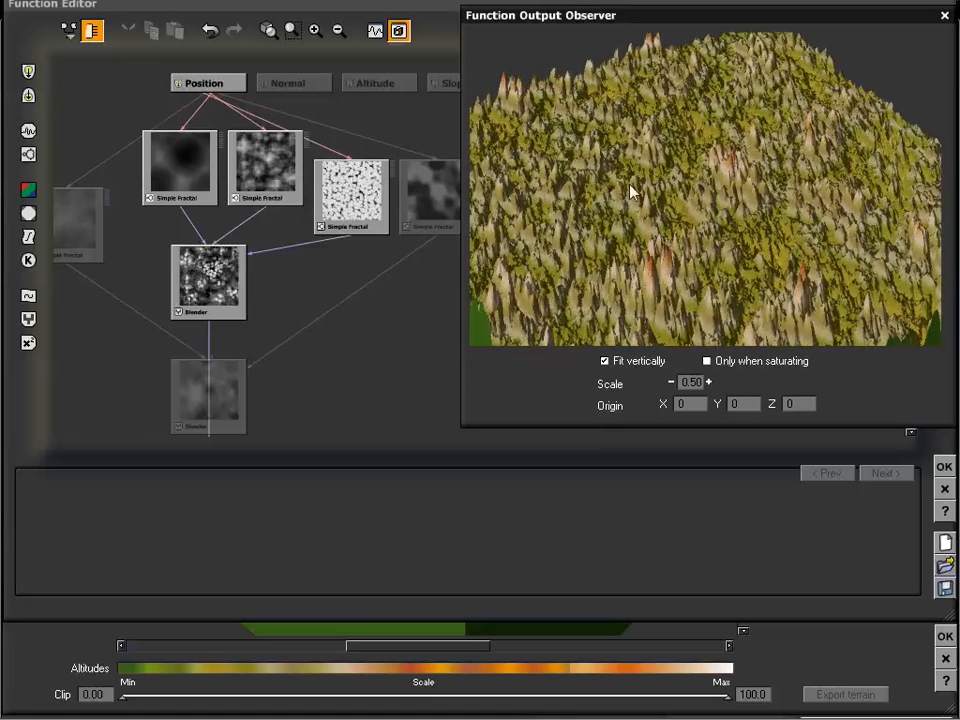
# Set the Voronoi fractal's wavelength to 0.5 in X, Y and Z, and inspect the terrain.
pyautogui.click(345, 200)
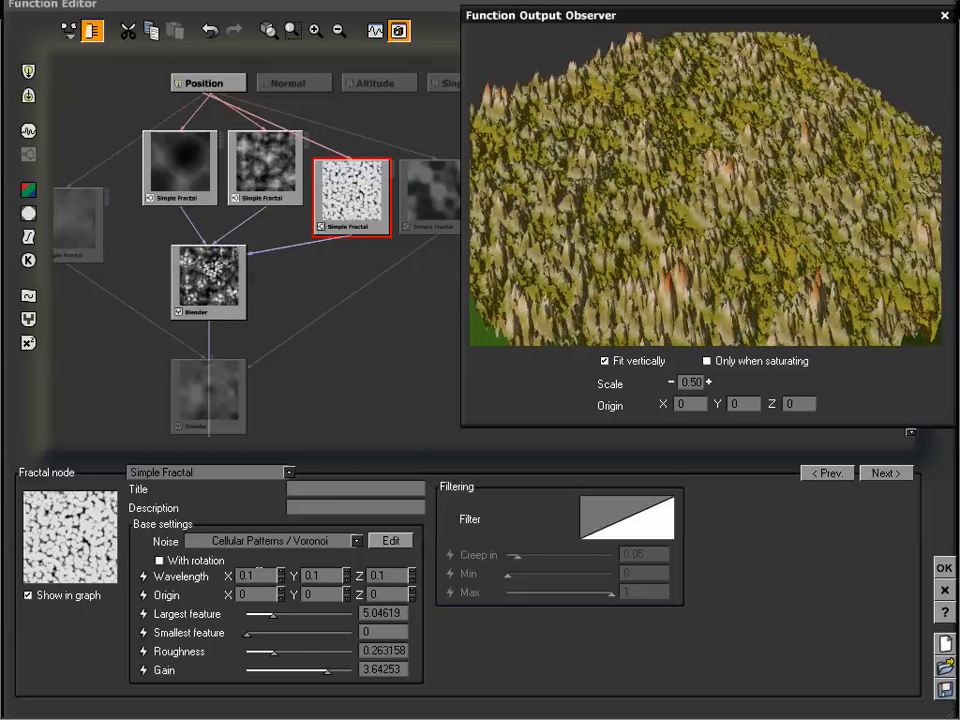
pyautogui.click(246, 576)
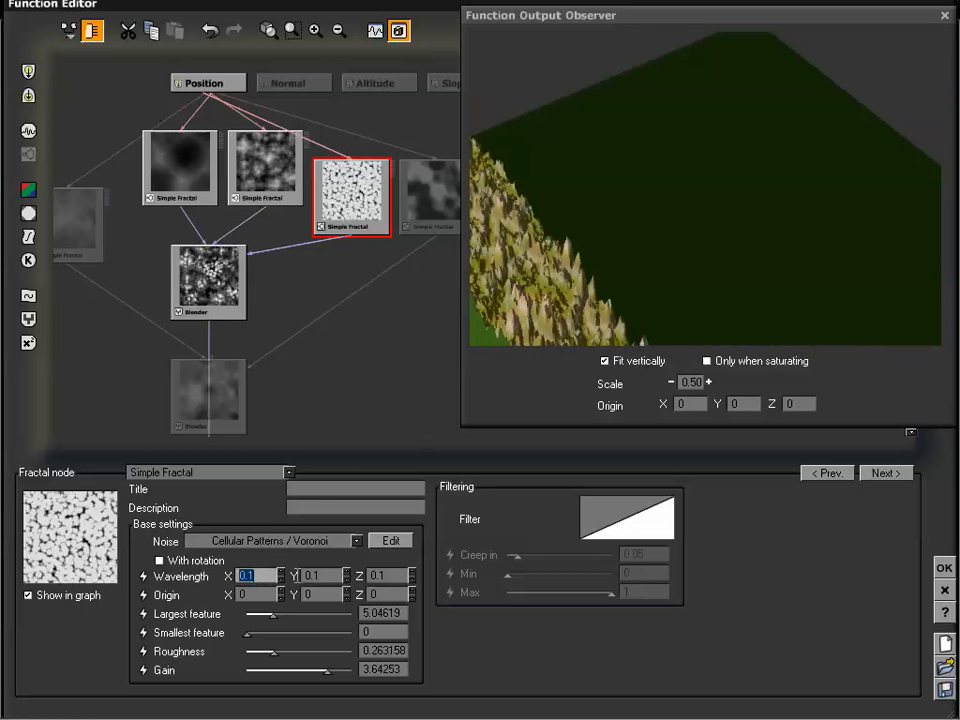
pyautogui.write('.5')
pyautogui.press('Tab')
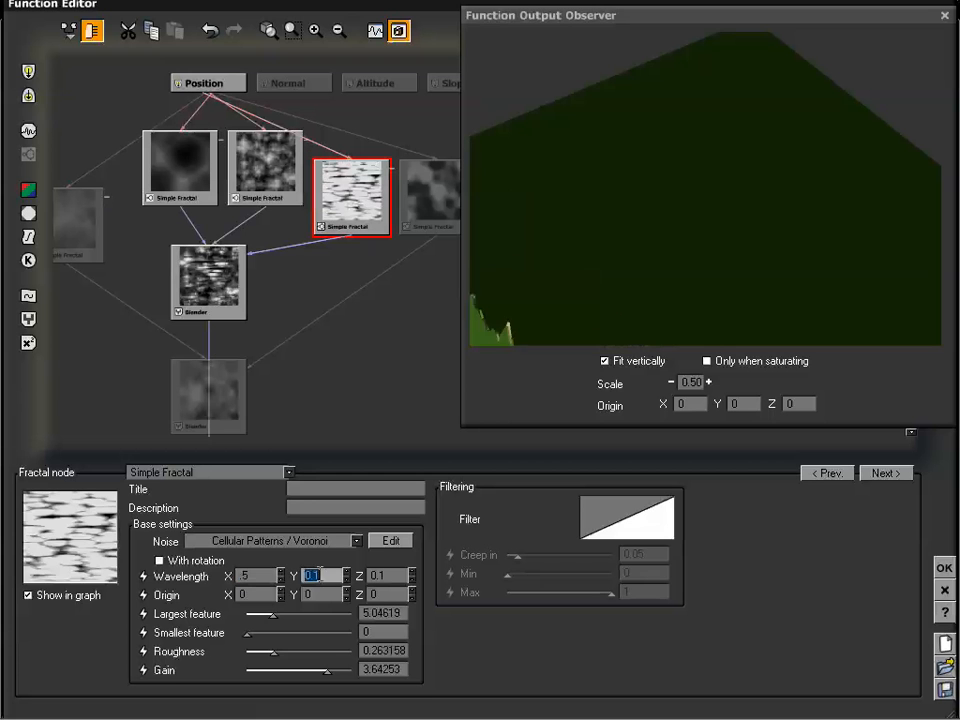
pyautogui.write('.5')
pyautogui.press('Tab')
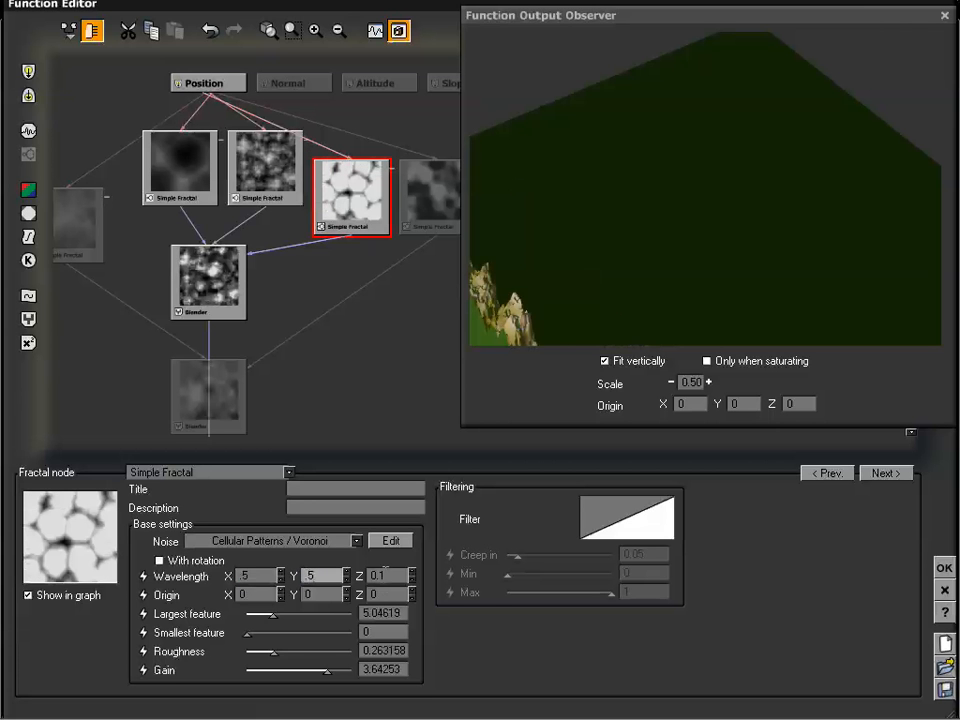
pyautogui.write('.5')
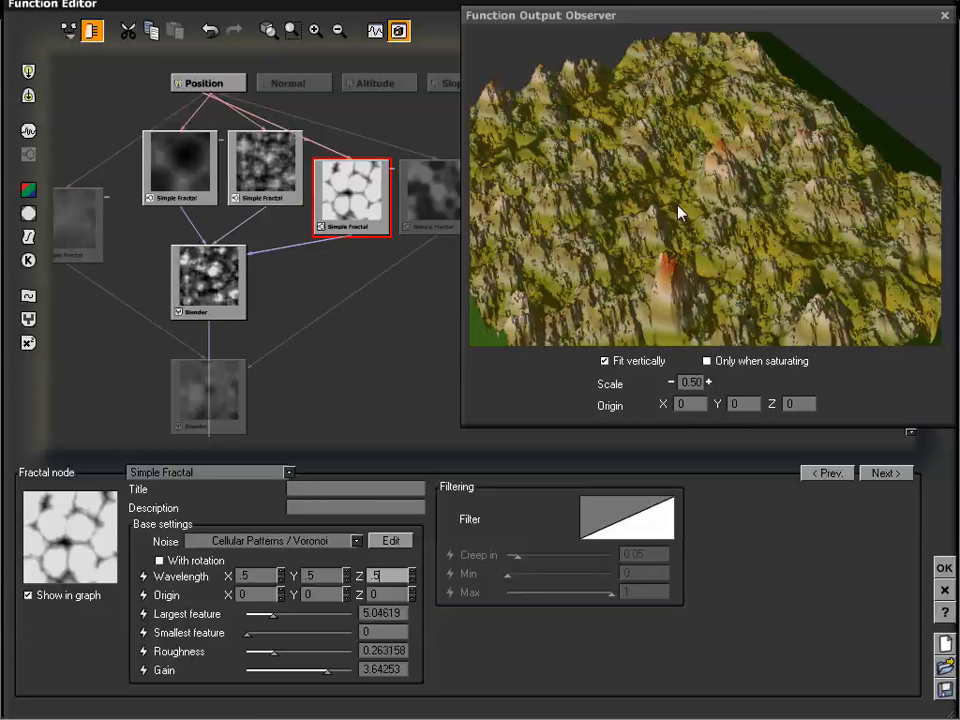
pyautogui.moveTo(681, 231); pyautogui.dragTo(740, 215)
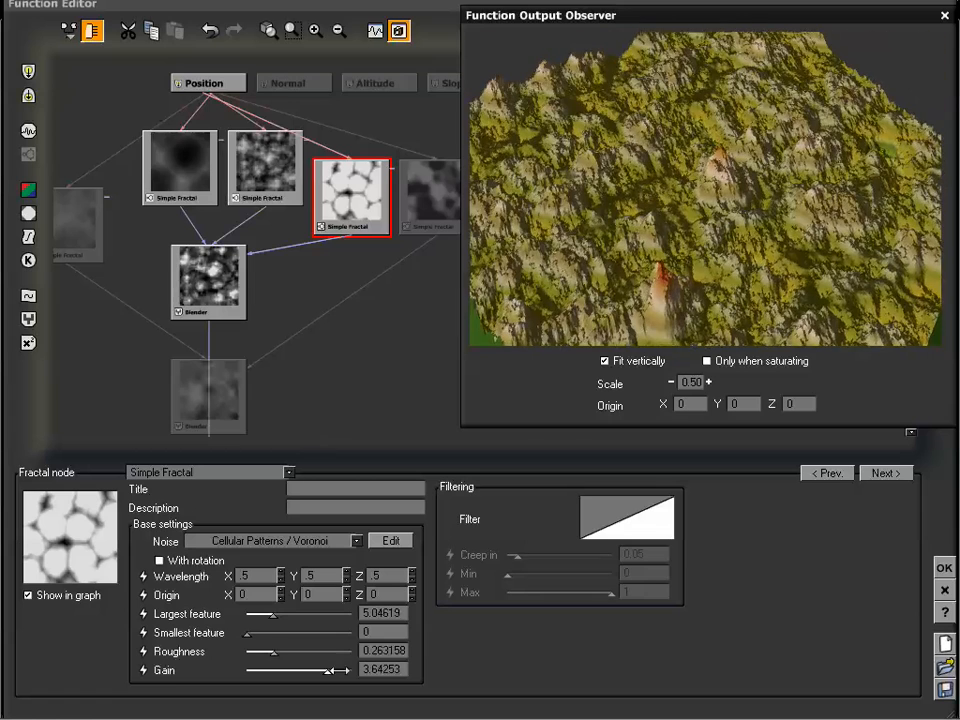
# Try the Voronoi fractal's gain at 0.75369, raise it to 10, and set the Voronoi profile to Smooth rounded.
pyautogui.moveTo(327, 670); pyautogui.dragTo(302, 670)
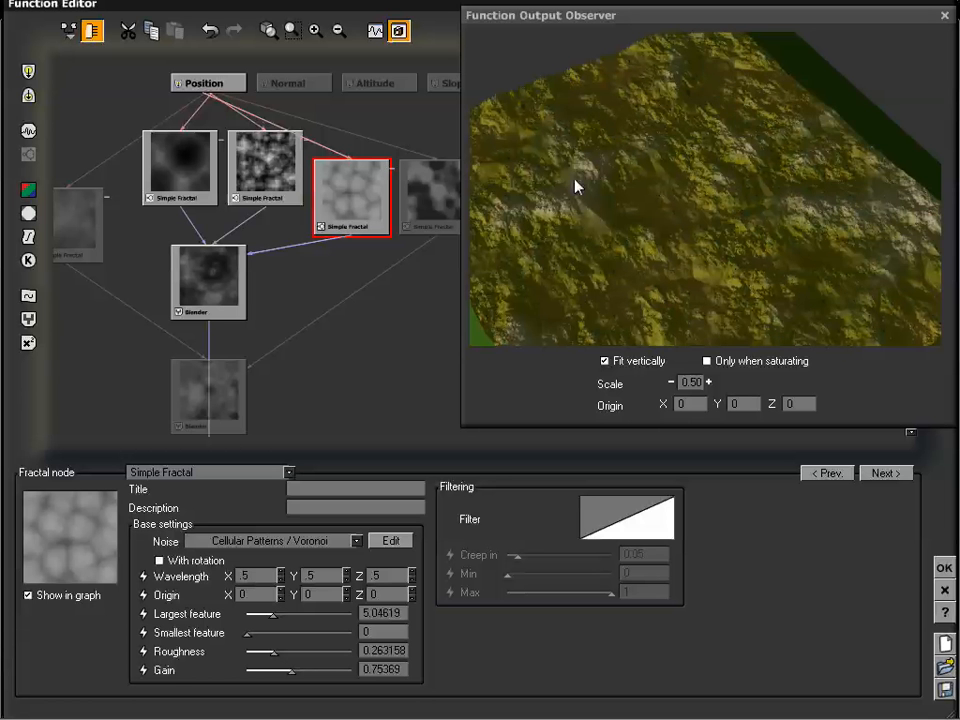
pyautogui.moveTo(290, 670); pyautogui.dragTo(350, 667)
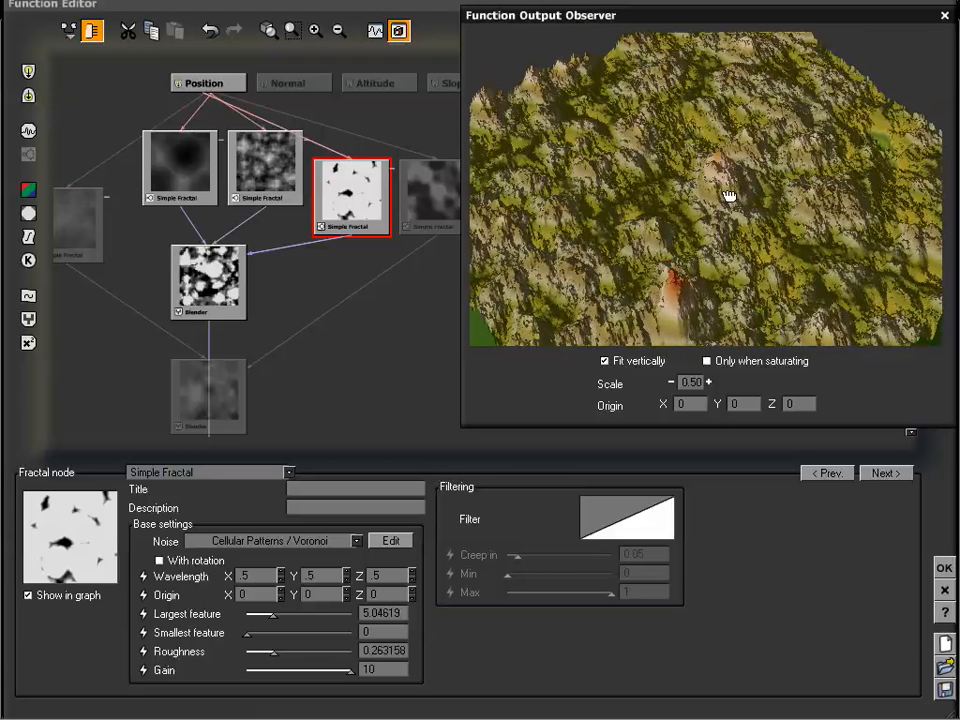
pyautogui.click(389, 540)
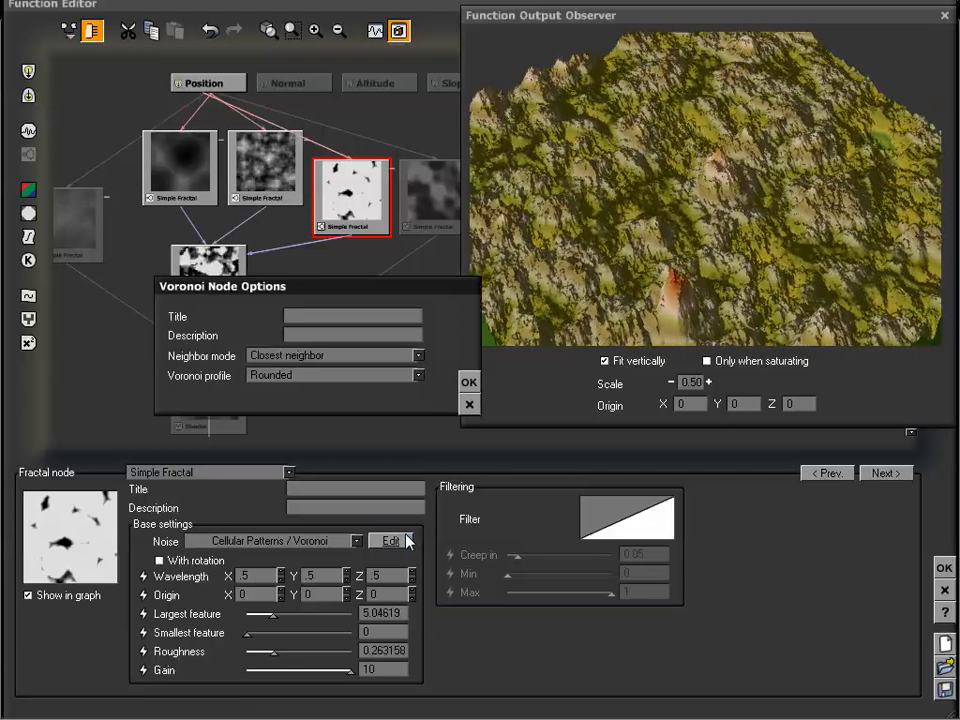
pyautogui.click(418, 376)
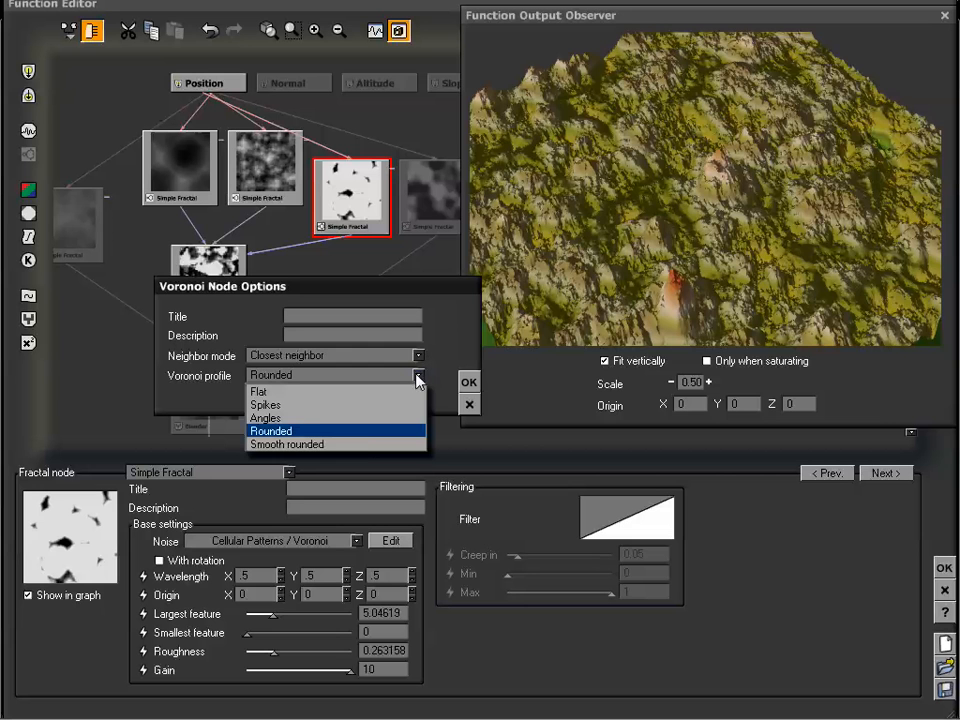
pyautogui.click(345, 444)
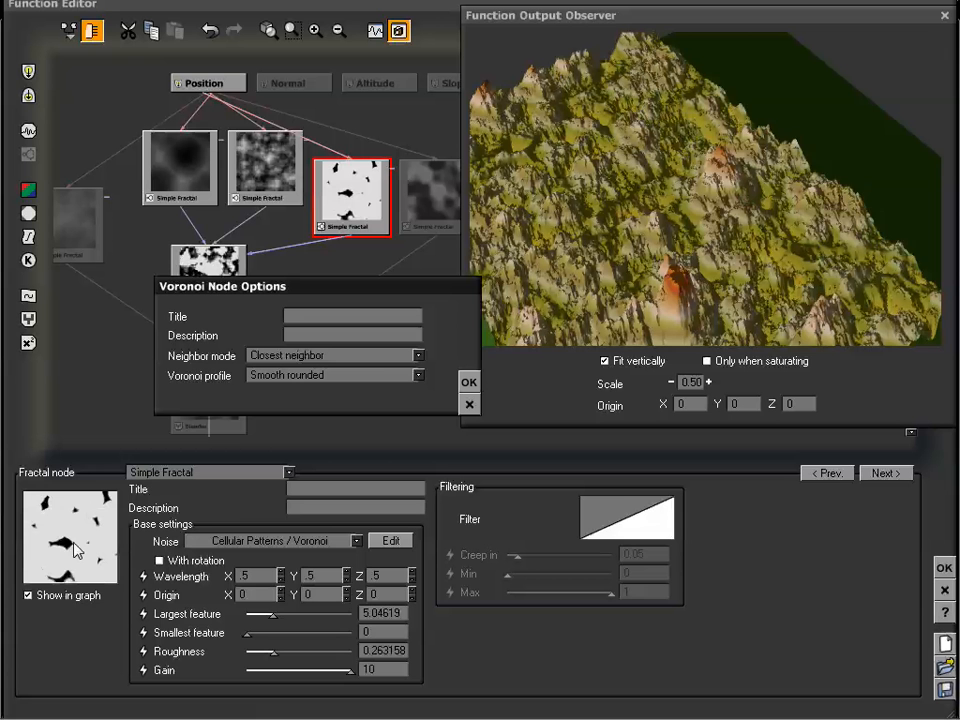
# Try the 1st - 2nd and 2nd - 3rd neighbors modes on the Voronoi noise, and lower the fractal's gain to 3.2268.
pyautogui.click(418, 358)
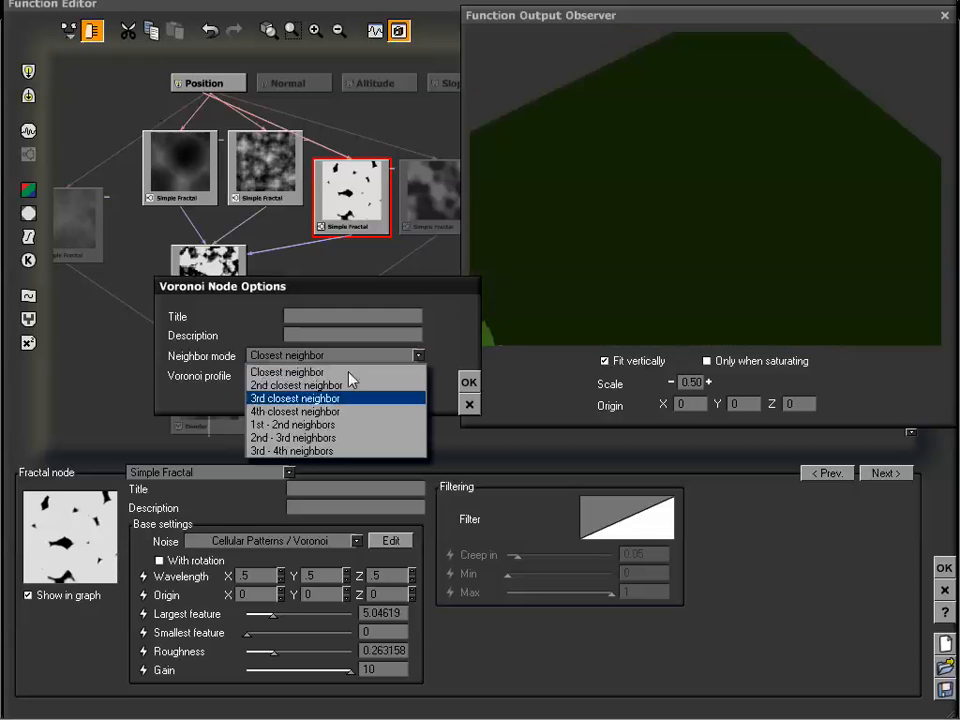
pyautogui.click(307, 425)
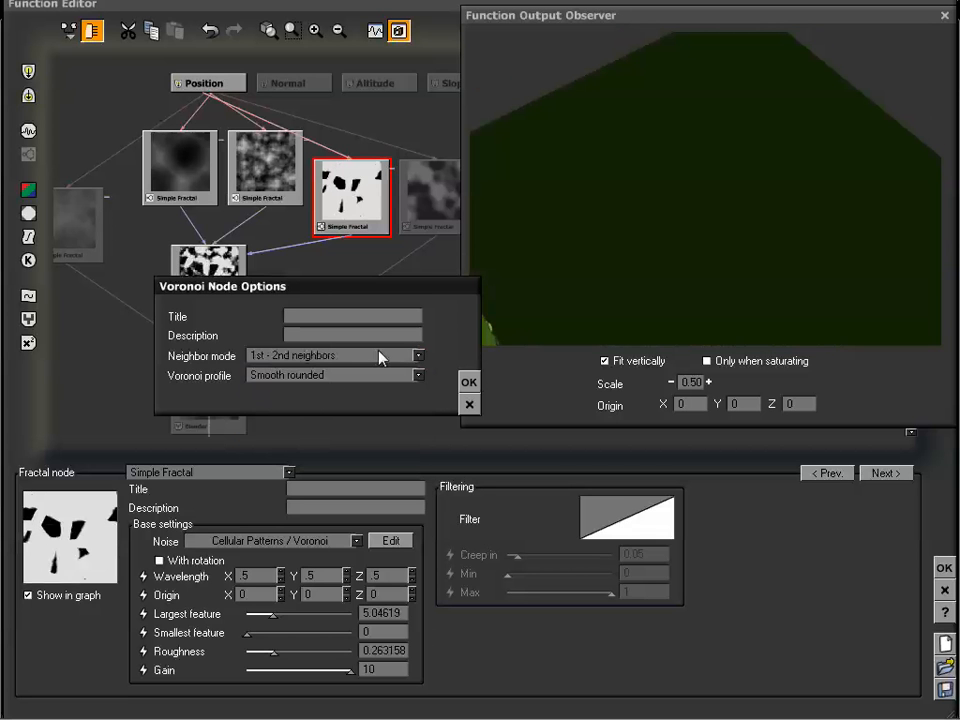
pyautogui.click(419, 357)
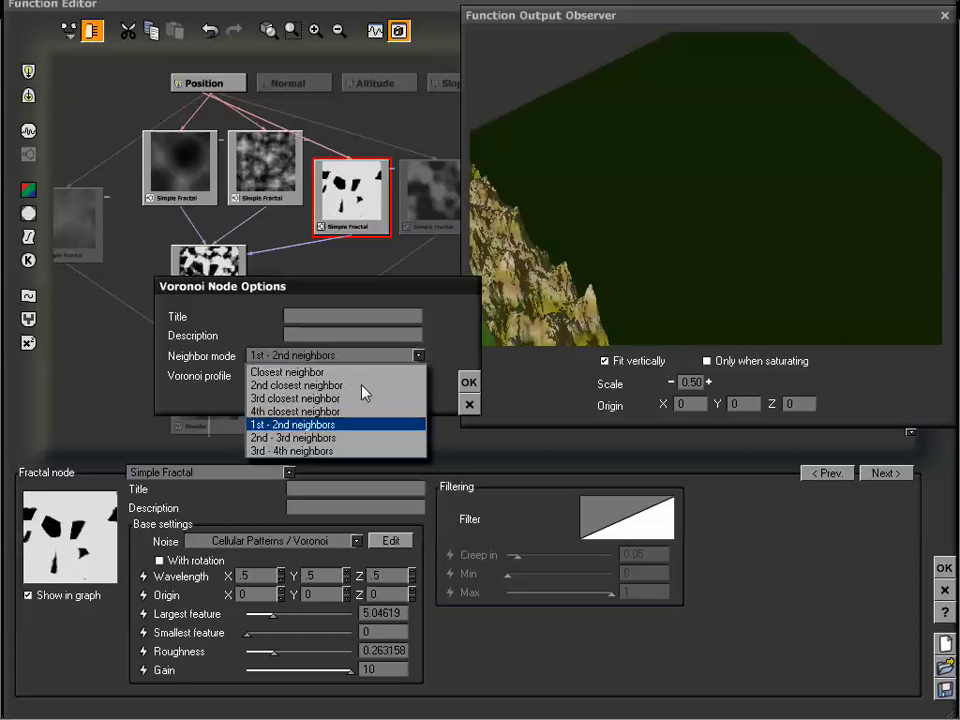
pyautogui.click(314, 438)
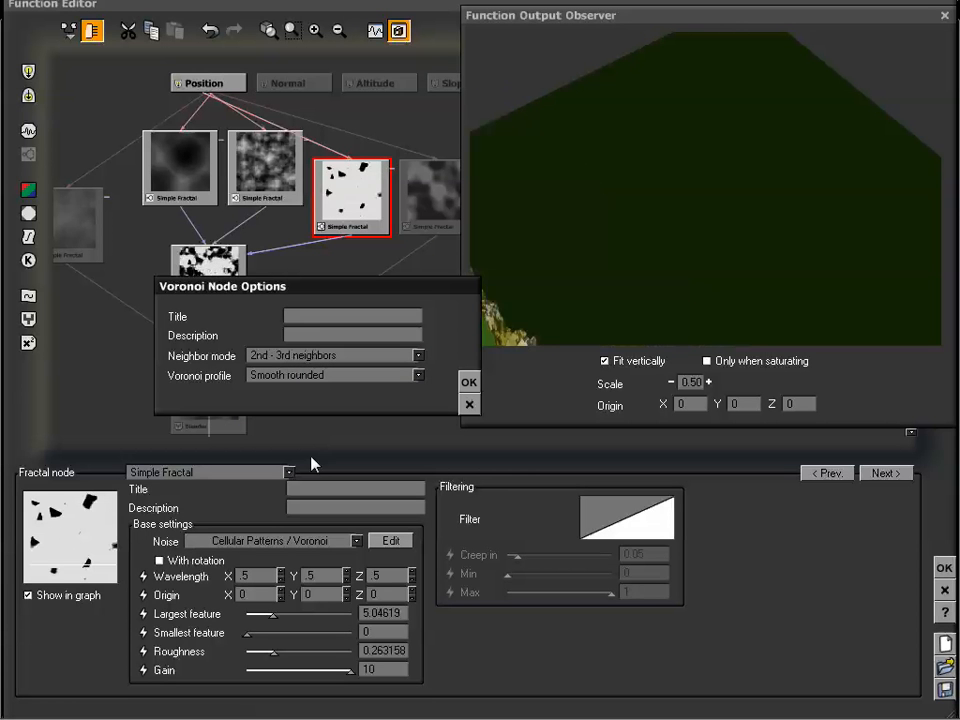
pyautogui.moveTo(350, 671)
pyautogui.mouseDown()
pyautogui.moveTo(323, 670)
pyautogui.moveTo(331, 670)
pyautogui.mouseUp()
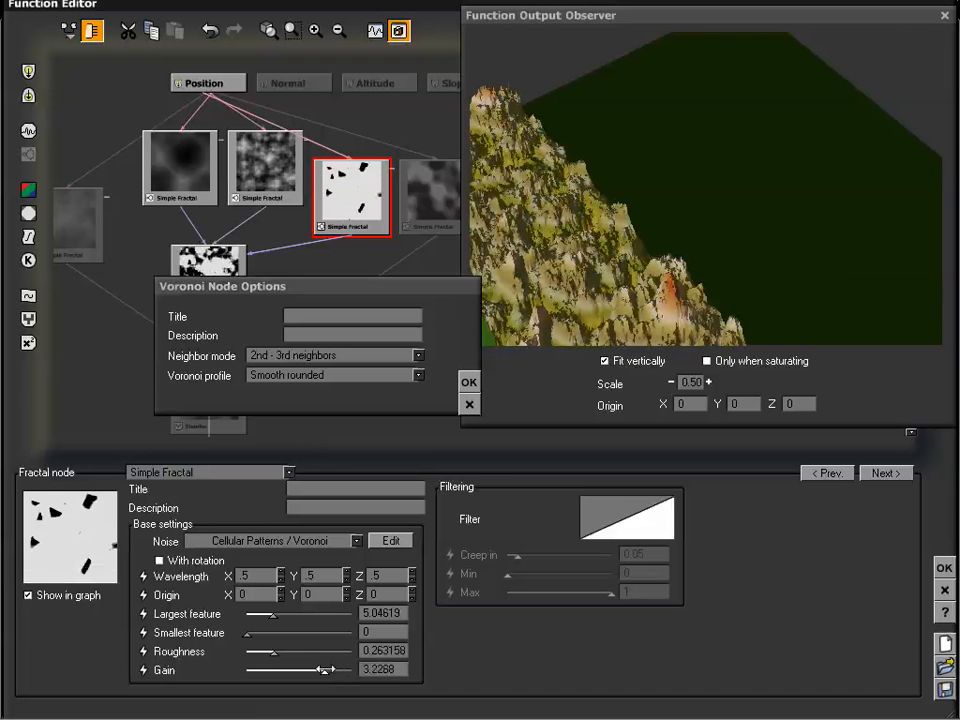
# Try the Rounded Voronoi profile and switch back to Smooth rounded.
pyautogui.click(335, 378)
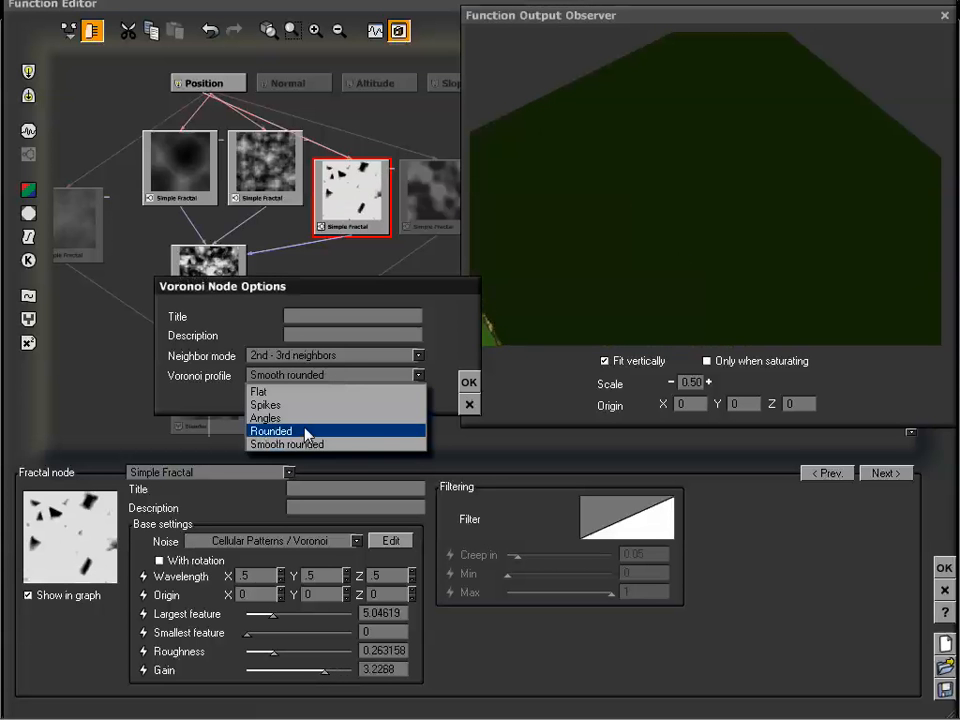
pyautogui.click(307, 431)
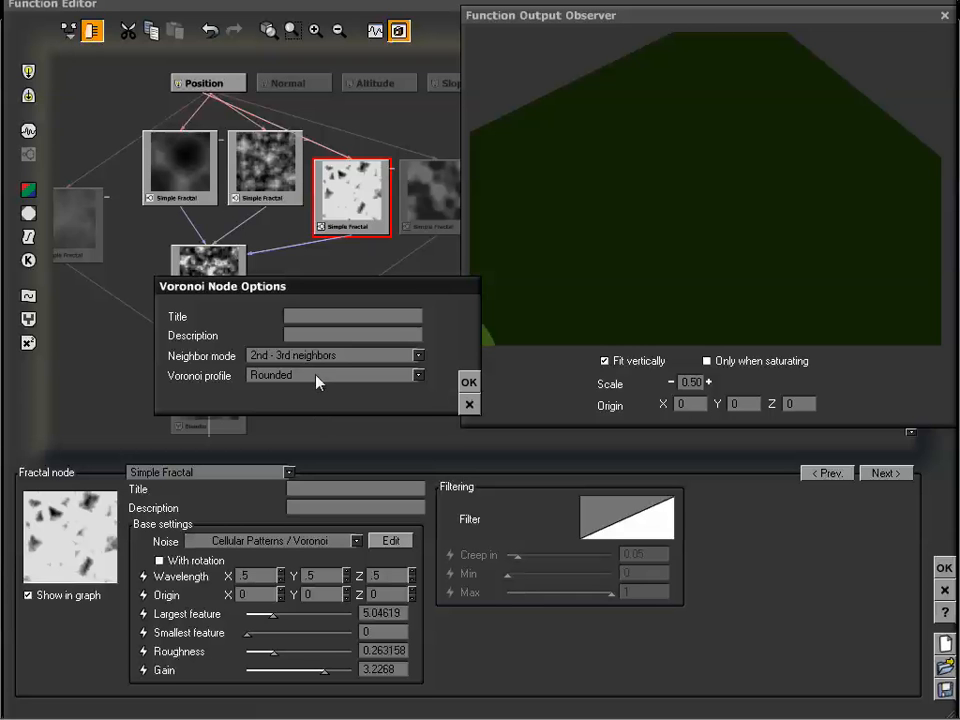
pyautogui.click(318, 378)
pyautogui.click(295, 446)
# Set the Voronoi neighbor mode to 2nd closest neighbor, accept the node options, and inspect the terrain from several angles.
pyautogui.click(328, 360)
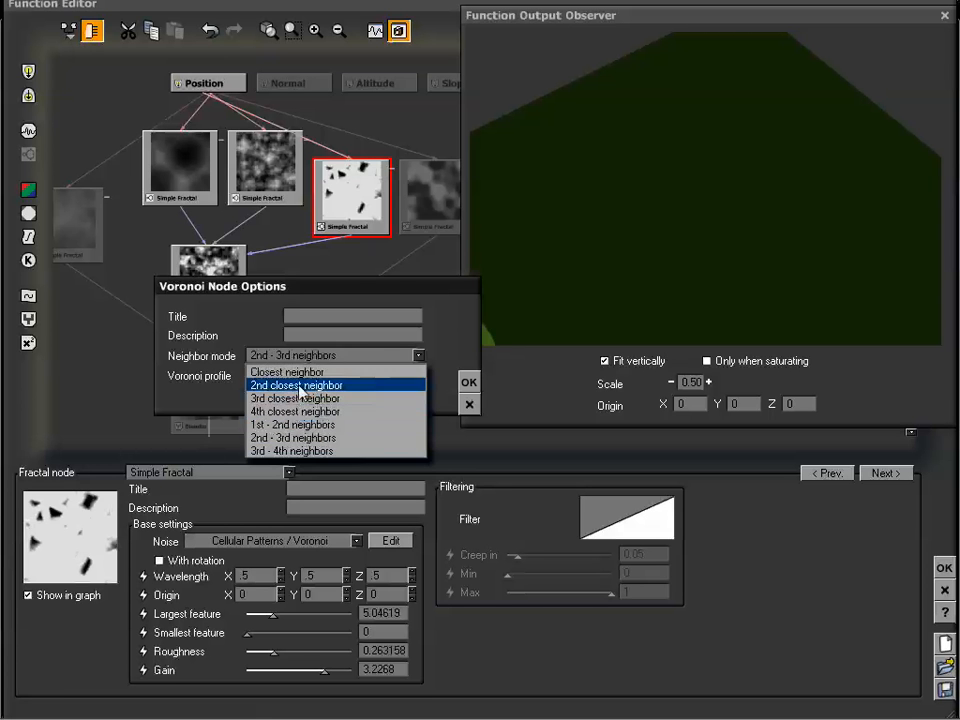
pyautogui.click(299, 387)
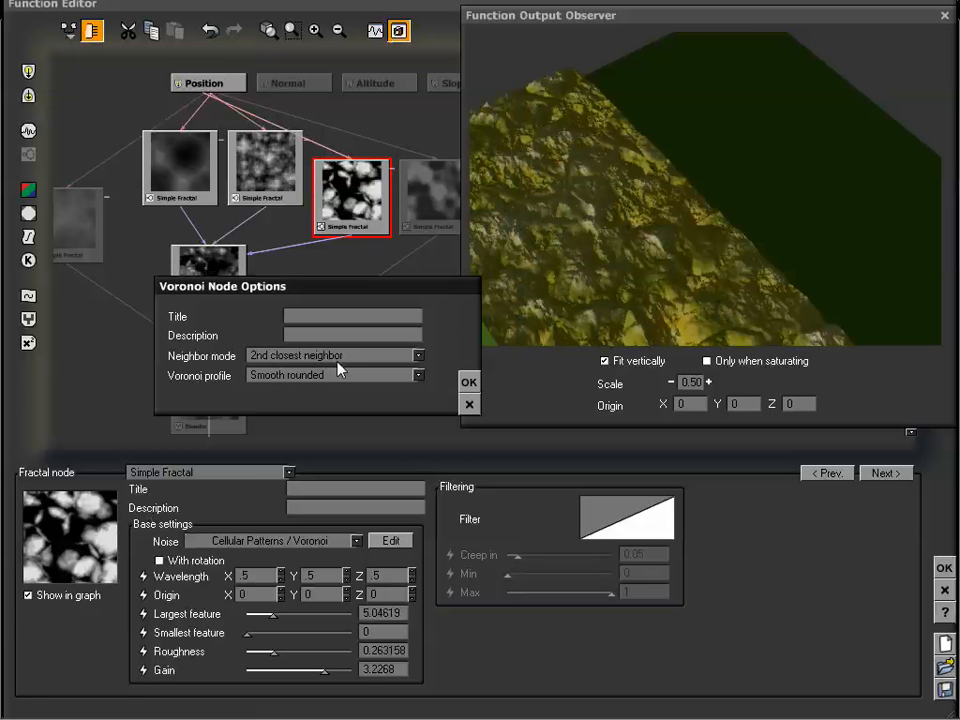
pyautogui.click(469, 382)
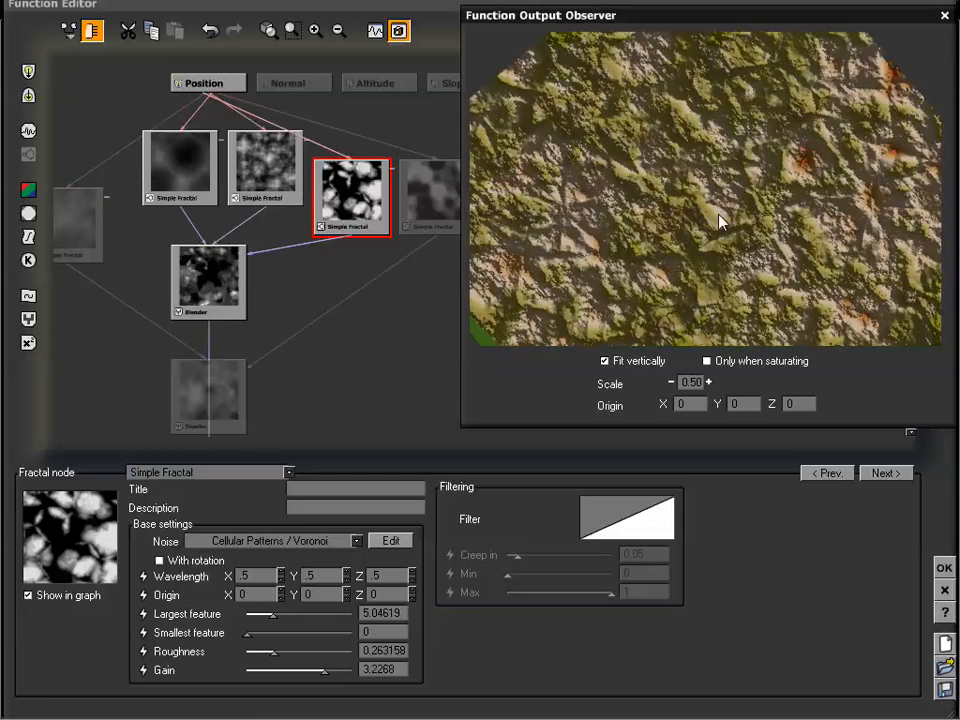
pyautogui.moveTo(708, 228)
pyautogui.mouseDown()
pyautogui.moveTo(714, 216)
pyautogui.moveTo(677, 219)
pyautogui.moveTo(744, 210)
pyautogui.moveTo(666, 236)
pyautogui.moveTo(671, 274)
pyautogui.moveTo(681, 229)
pyautogui.moveTo(703, 208)
pyautogui.moveTo(694, 236)
pyautogui.moveTo(699, 199)
pyautogui.moveTo(700, 212)
pyautogui.mouseUp()
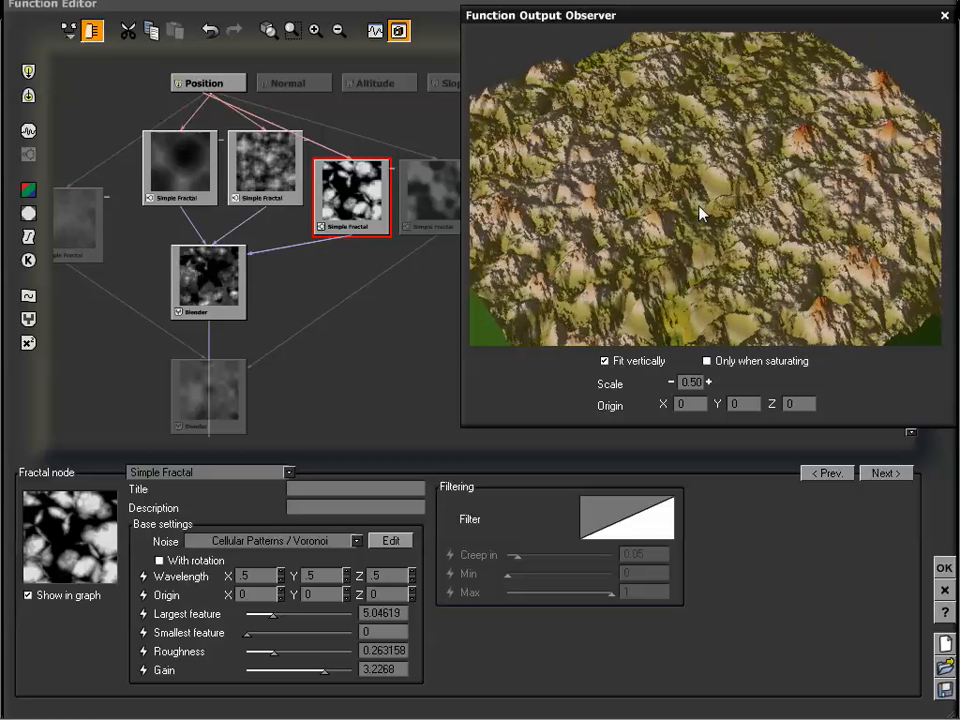
pyautogui.moveTo(699, 210); pyautogui.dragTo(643, 216)
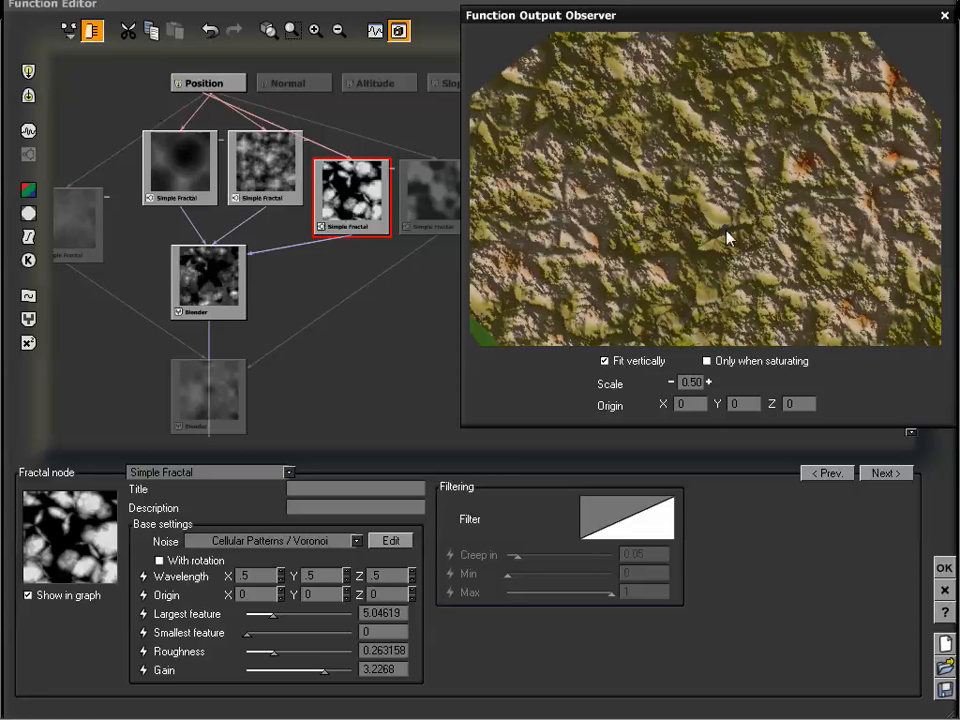
pyautogui.moveTo(727, 238)
pyautogui.mouseDown()
pyautogui.moveTo(724, 253)
pyautogui.moveTo(720, 233)
pyautogui.mouseUp()
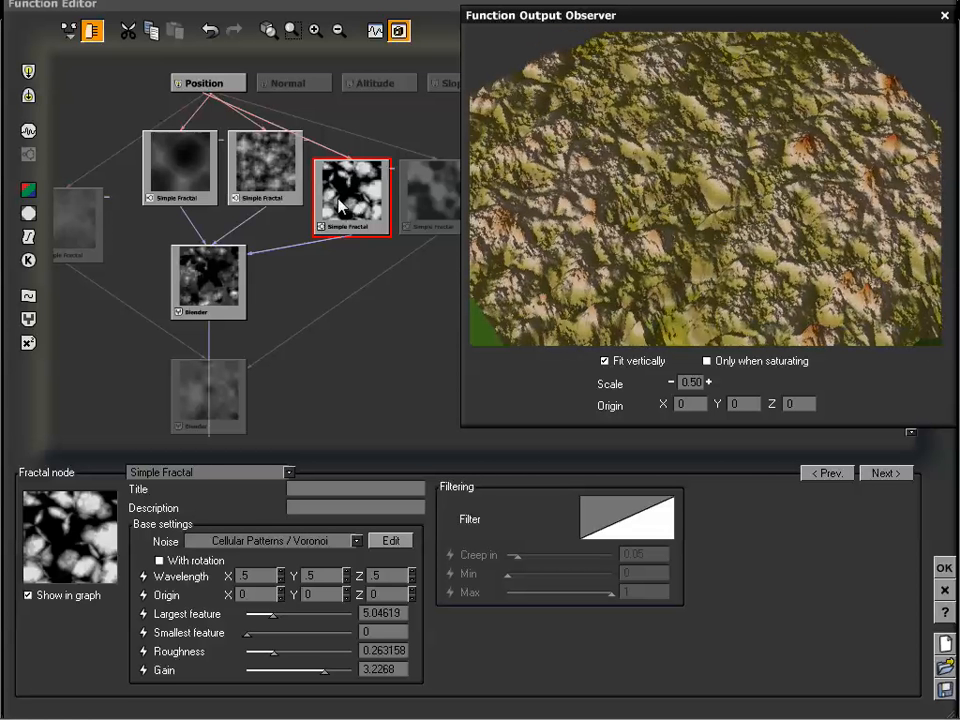
# Raise the Voronoi fractal's gain to 6.15848 and inspect the terrain from several angles.
pyautogui.moveTo(324, 671); pyautogui.dragTo(341, 671)
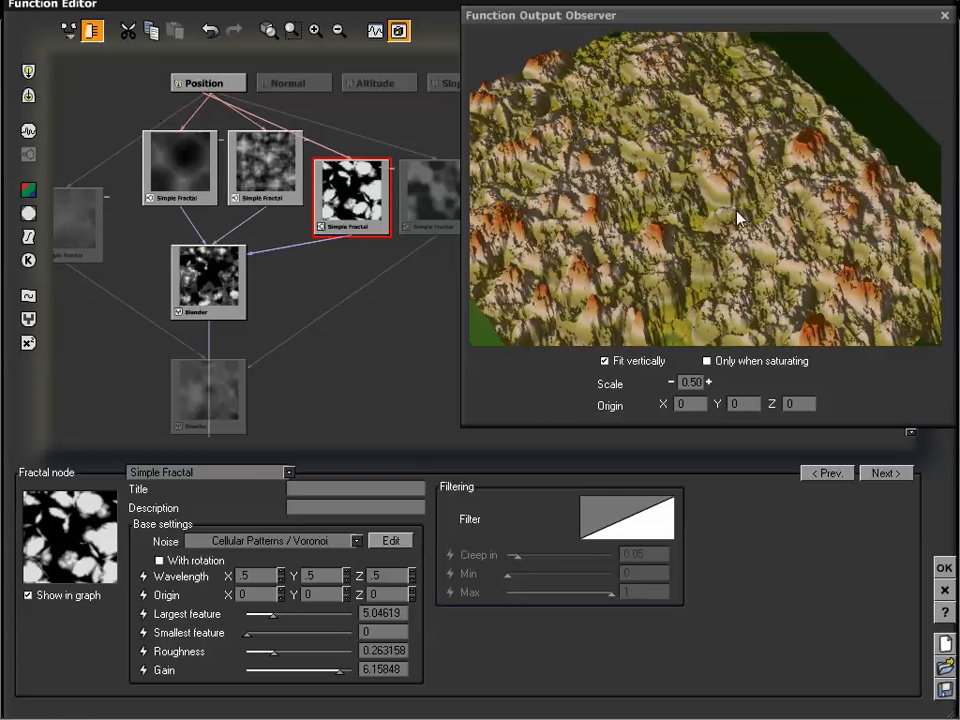
pyautogui.moveTo(728, 255); pyautogui.dragTo(727, 229)
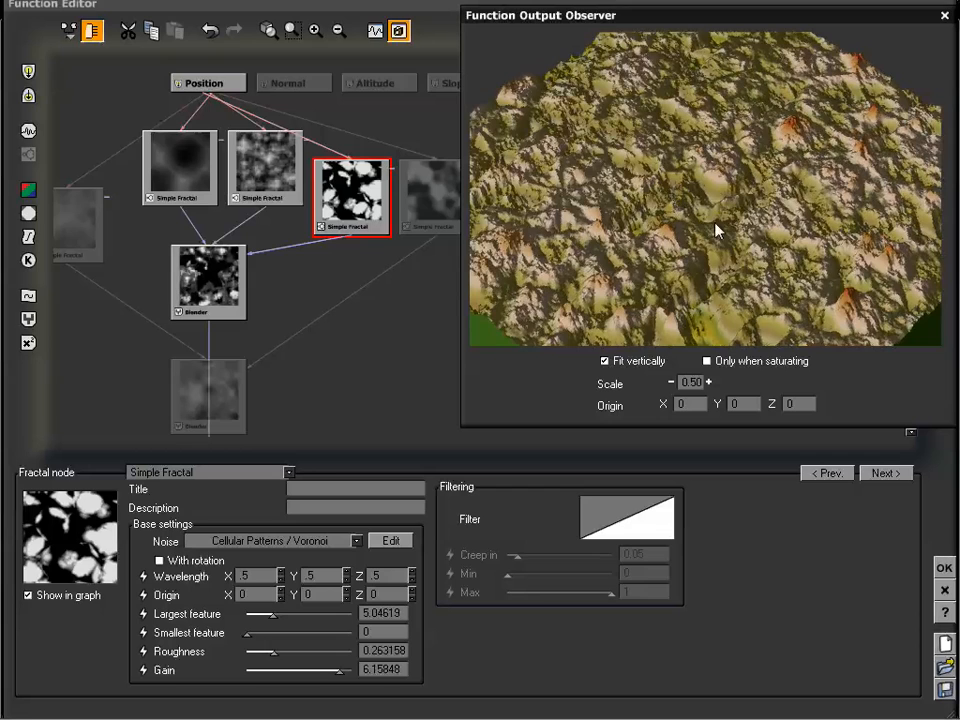
pyautogui.moveTo(724, 214); pyautogui.dragTo(636, 211)
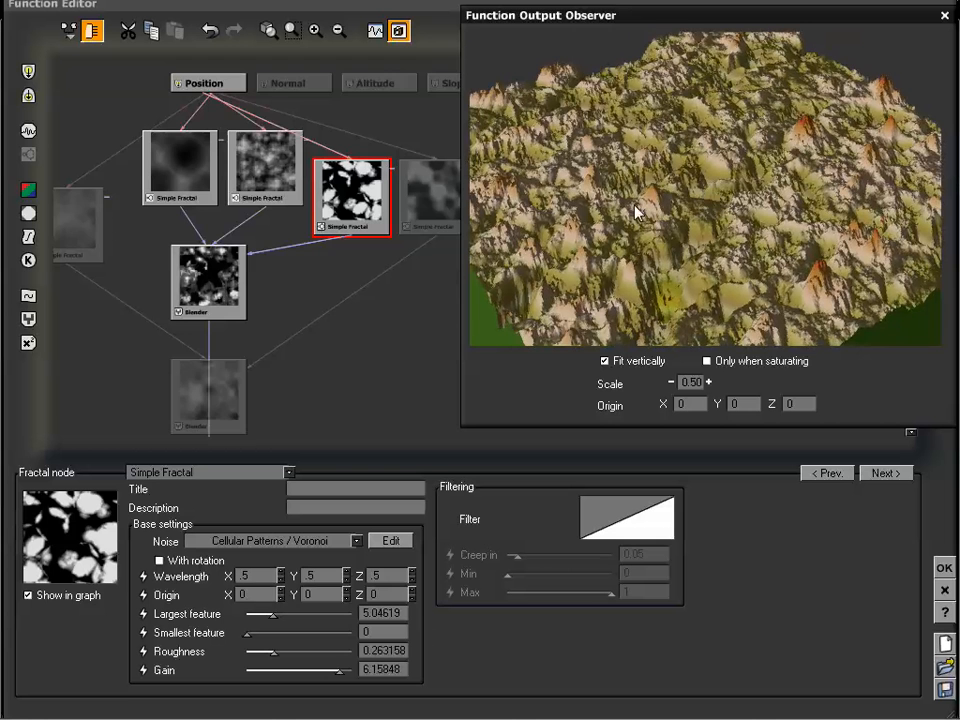
# Delete the link from the upper Blender to Altitude and connect the upper Blender to the lower Blender's free input.
pyautogui.moveTo(403, 326); pyautogui.dragTo(368, 256)
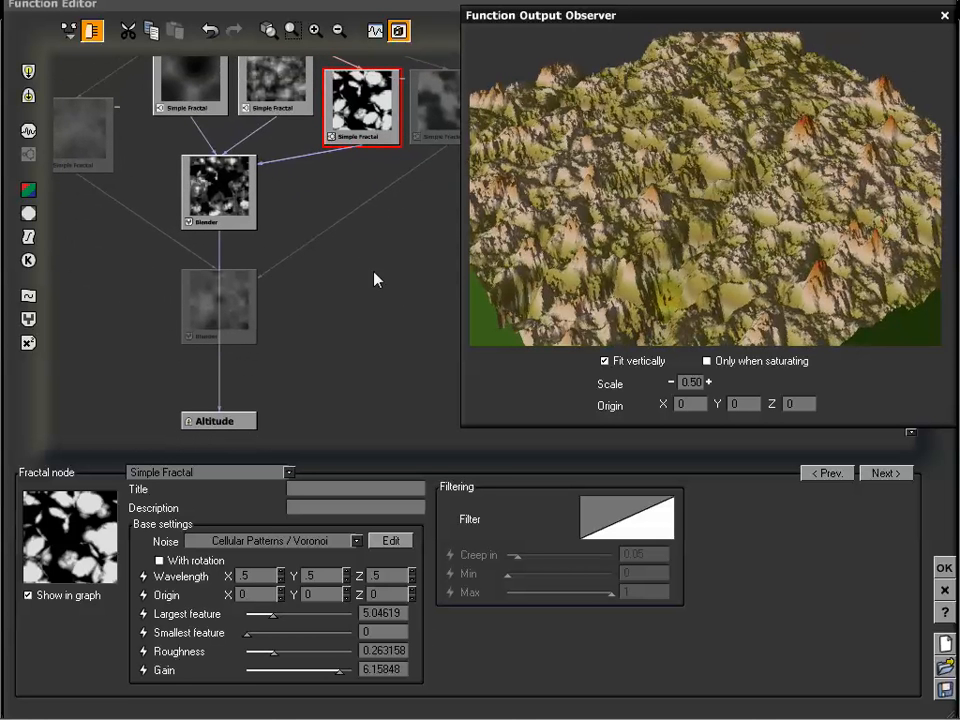
pyautogui.click(220, 261)
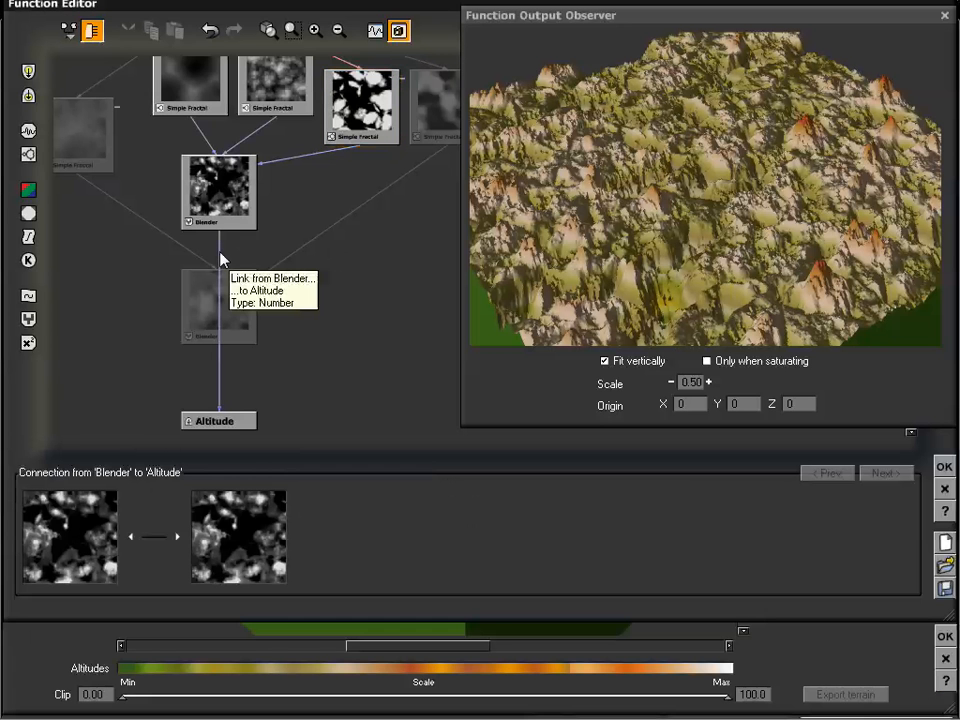
pyautogui.press('Delete')
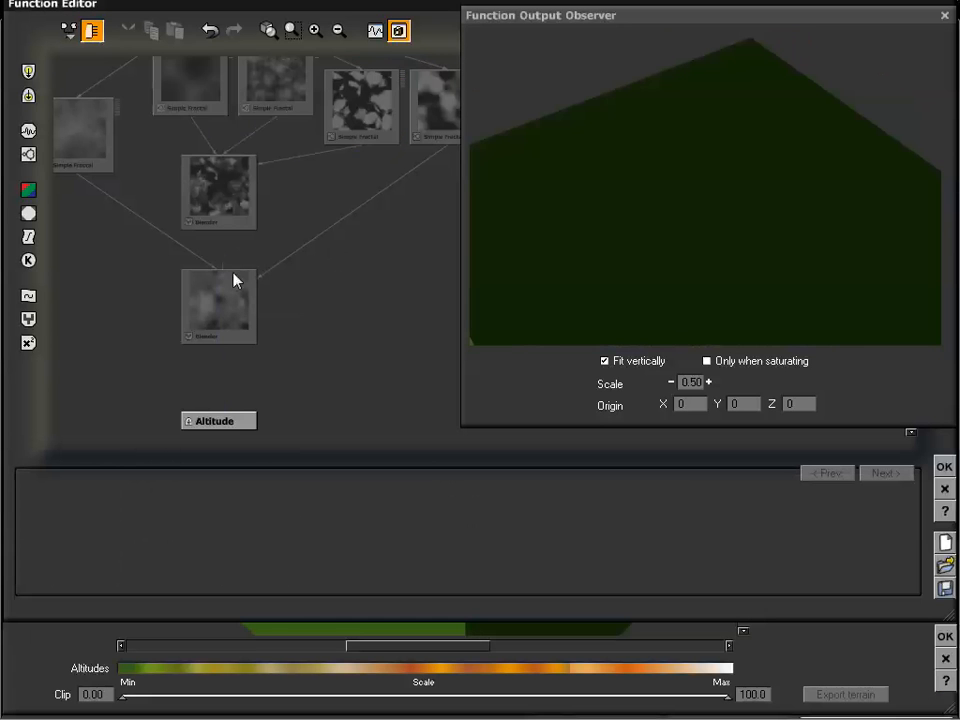
pyautogui.moveTo(223, 265); pyautogui.dragTo(220, 228)
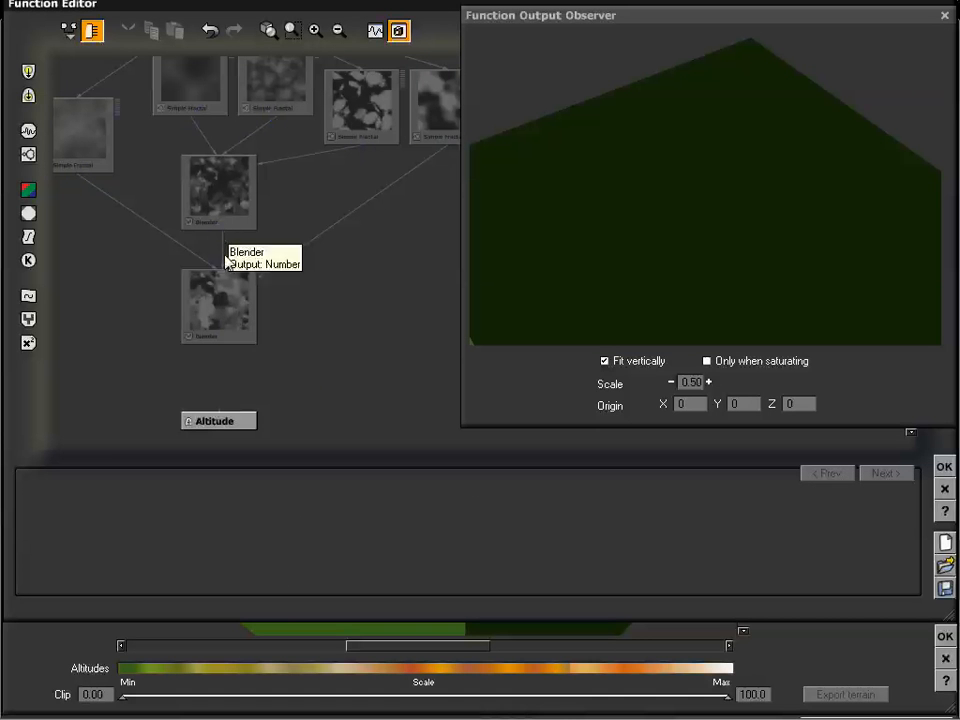
# Connect the lower Blender's output to the Altitude output and inspect the resulting terrain from a slightly different angle.
pyautogui.click(238, 425)
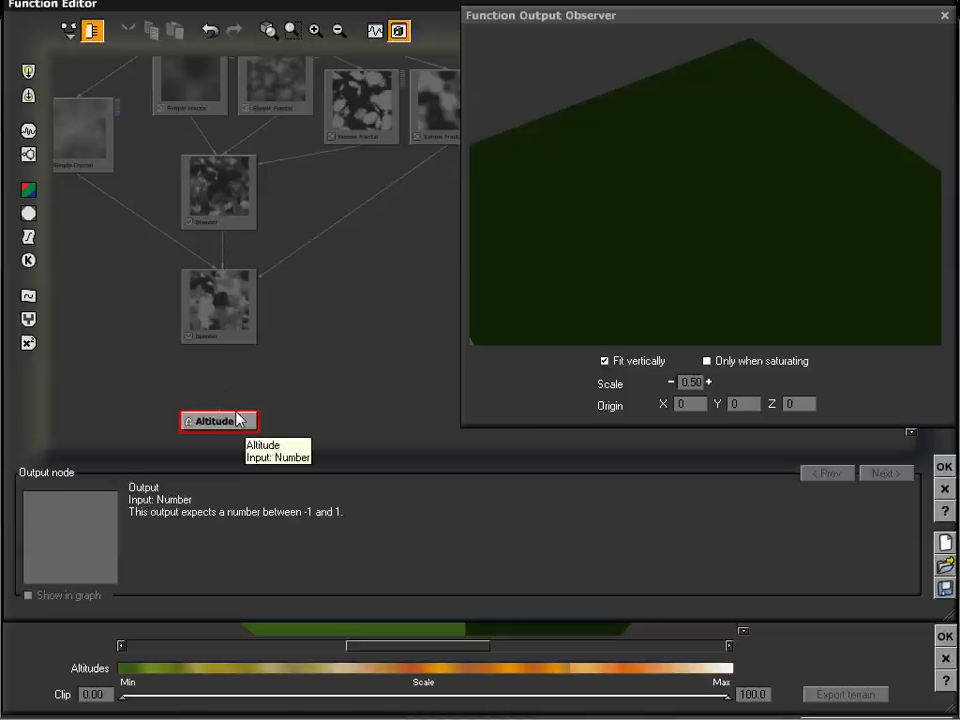
pyautogui.moveTo(220, 408); pyautogui.dragTo(220, 344)
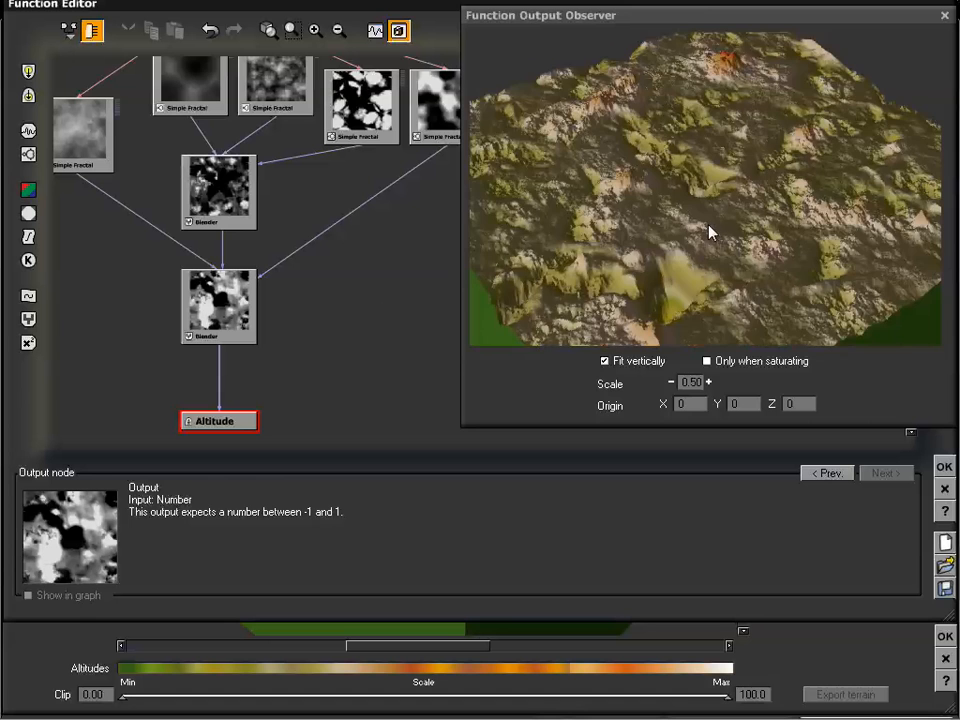
pyautogui.moveTo(696, 186); pyautogui.dragTo(720, 215)
# Examine how the five Simple Fractals feed the upper and lower Blenders across the node graph.
pyautogui.moveTo(381, 249); pyautogui.dragTo(371, 296)
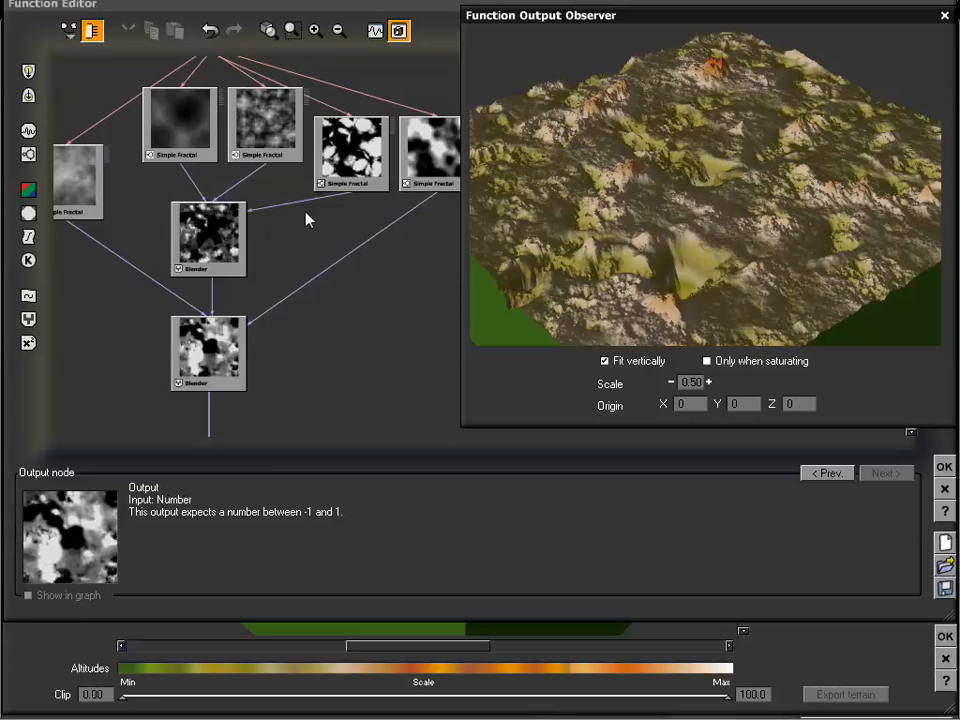
pyautogui.moveTo(349, 279); pyautogui.dragTo(394, 317)
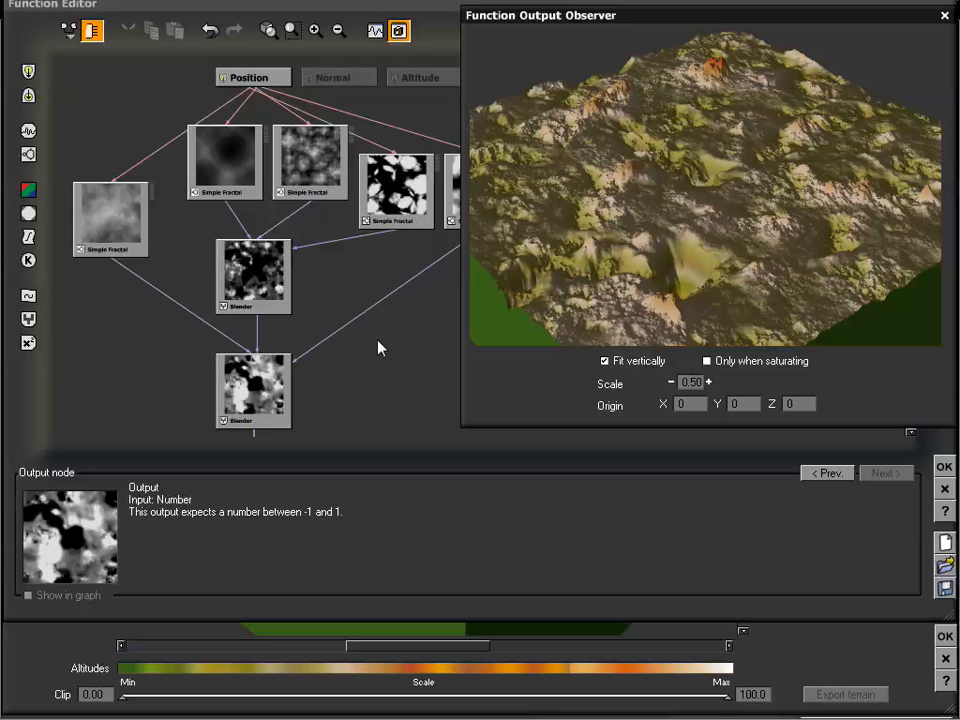
pyautogui.moveTo(370, 345); pyautogui.dragTo(318, 342)
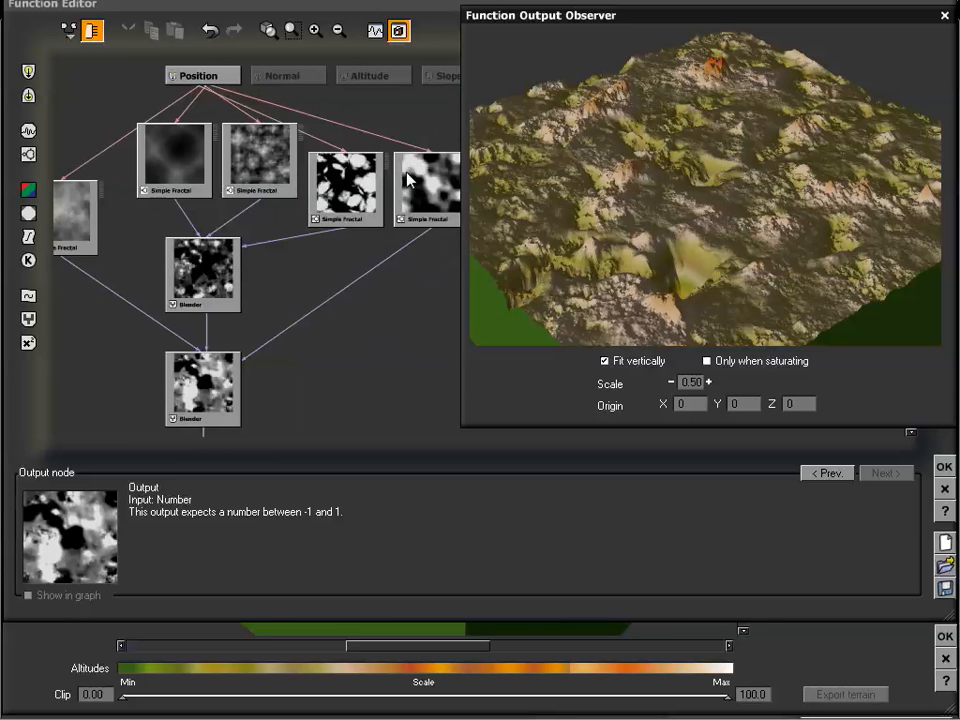
pyautogui.moveTo(414, 287)
pyautogui.mouseDown()
pyautogui.moveTo(377, 293)
pyautogui.moveTo(401, 292)
pyautogui.mouseUp()
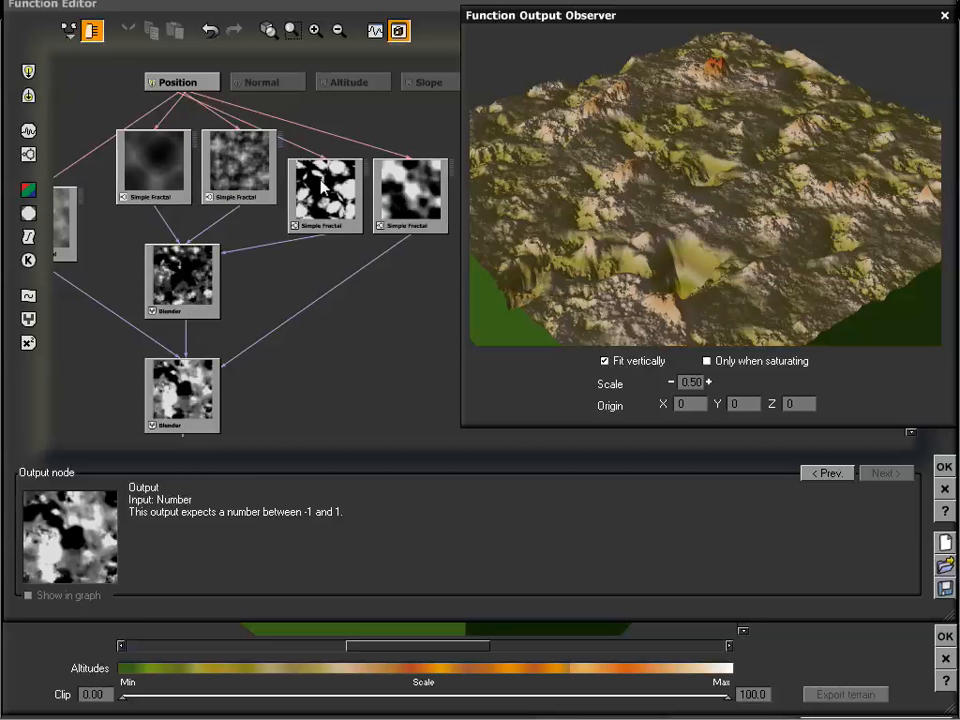
pyautogui.moveTo(352, 337); pyautogui.dragTo(392, 334)
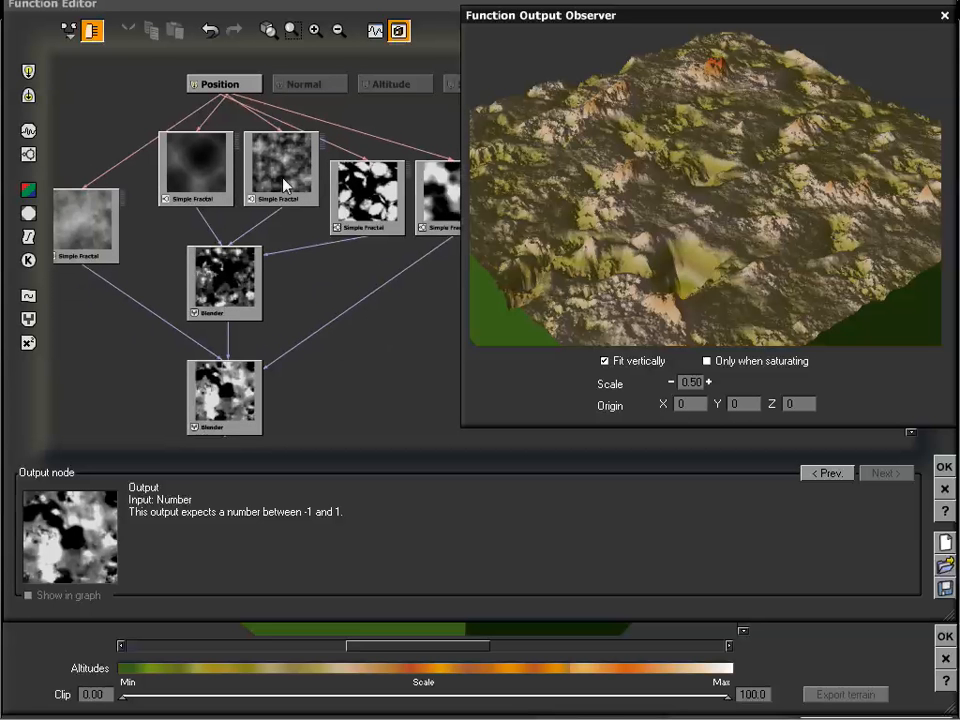
pyautogui.moveTo(404, 336); pyautogui.dragTo(369, 335)
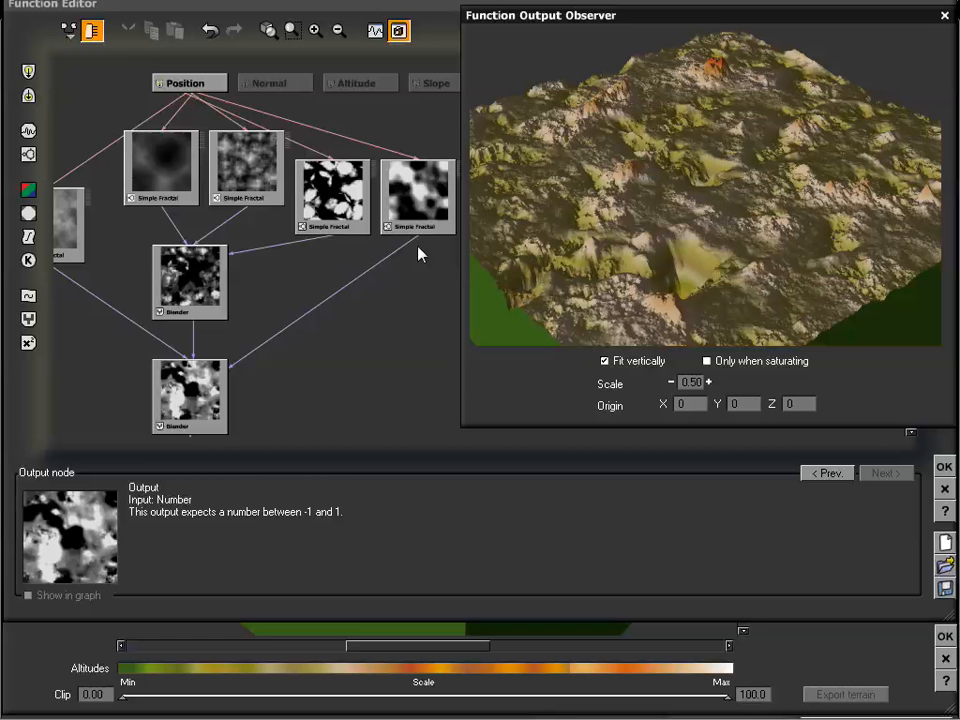
pyautogui.moveTo(378, 302); pyautogui.dragTo(394, 324)
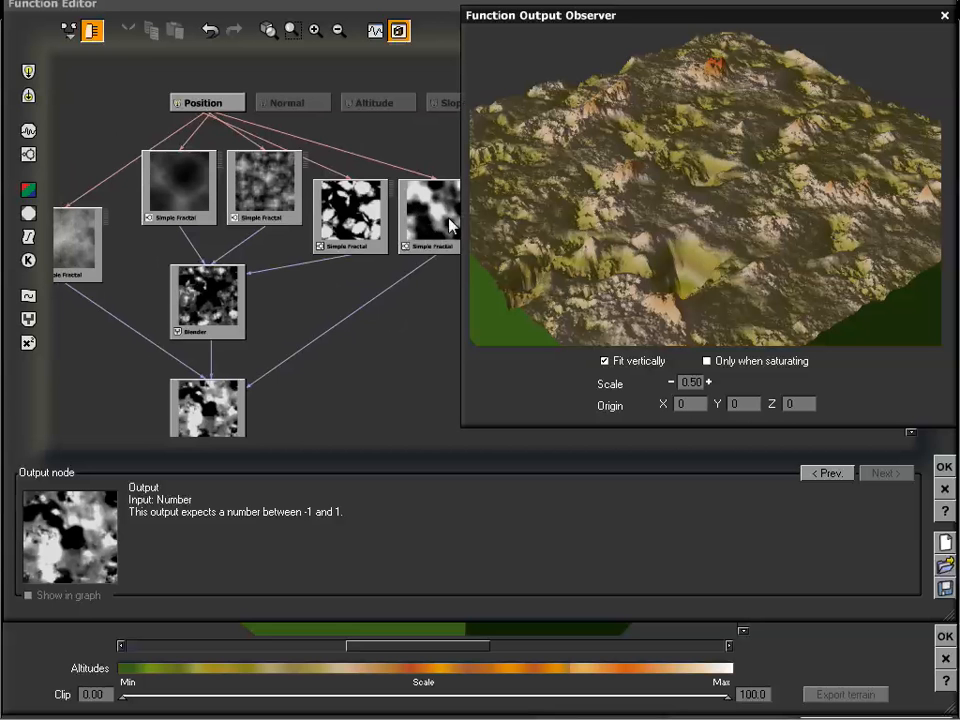
pyautogui.moveTo(394, 327); pyautogui.dragTo(429, 296)
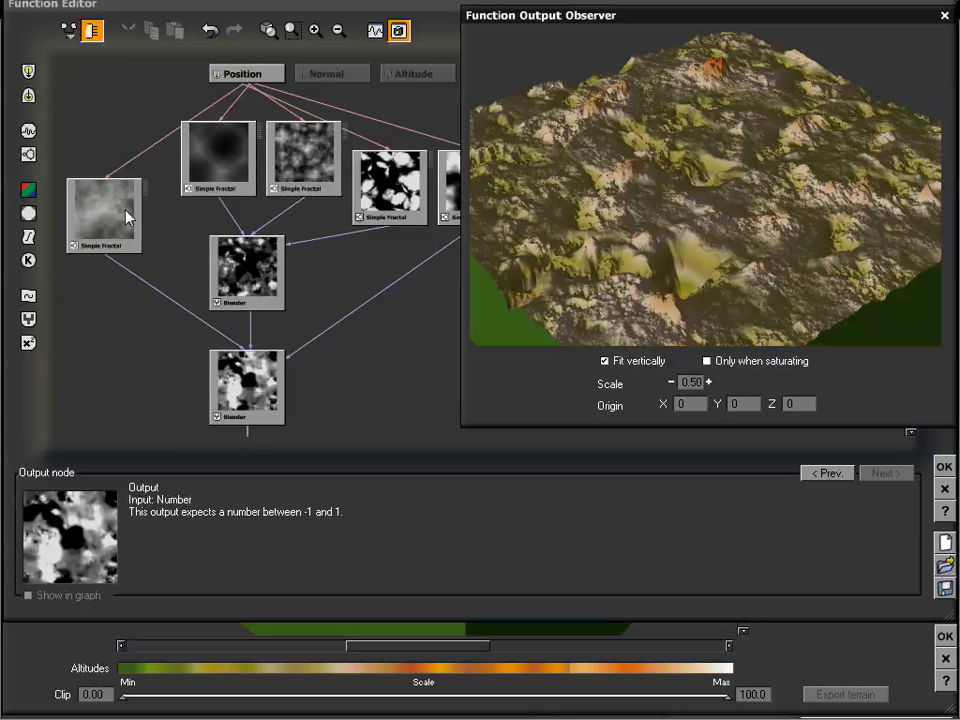
pyautogui.moveTo(326, 335)
pyautogui.mouseDown()
pyautogui.moveTo(289, 332)
pyautogui.moveTo(328, 338)
pyautogui.mouseUp()
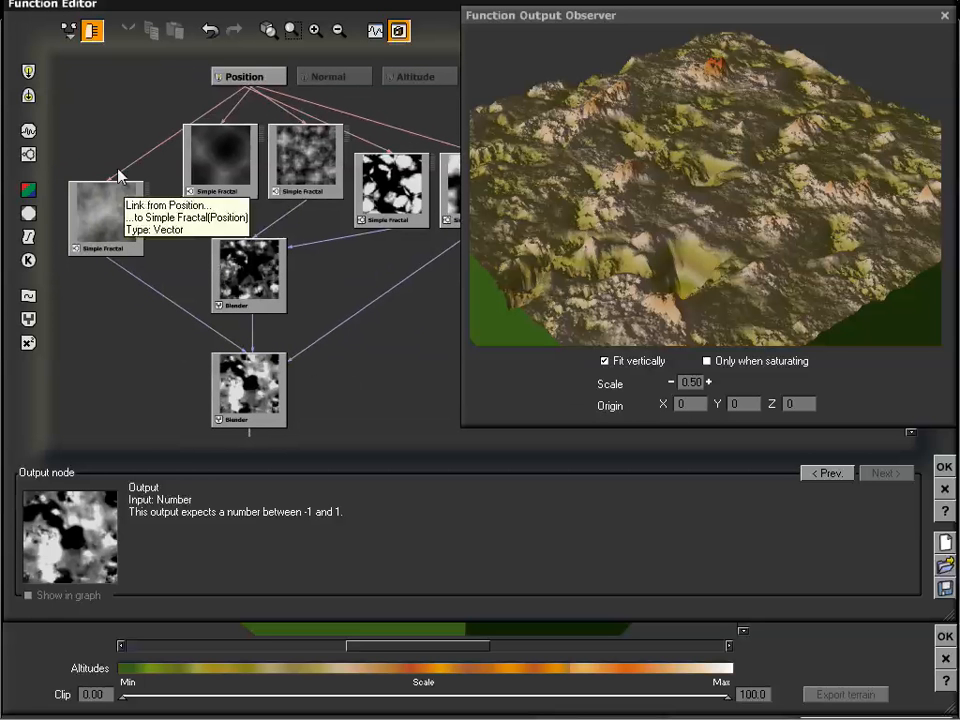
# Move the outer Perlin Gradient fractal up level with the upper Blender's two source fractals, and view the lower Blender's ratio fractal settings.
pyautogui.moveTo(124, 204); pyautogui.dragTo(124, 146)
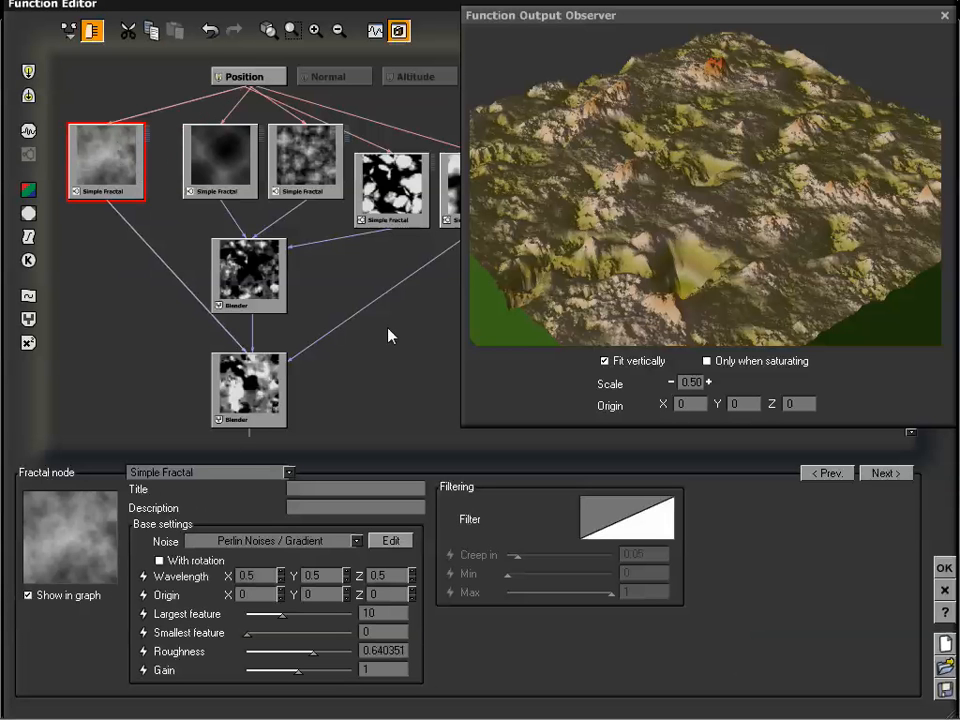
pyautogui.moveTo(398, 320); pyautogui.dragTo(318, 334)
pyautogui.click(405, 207)
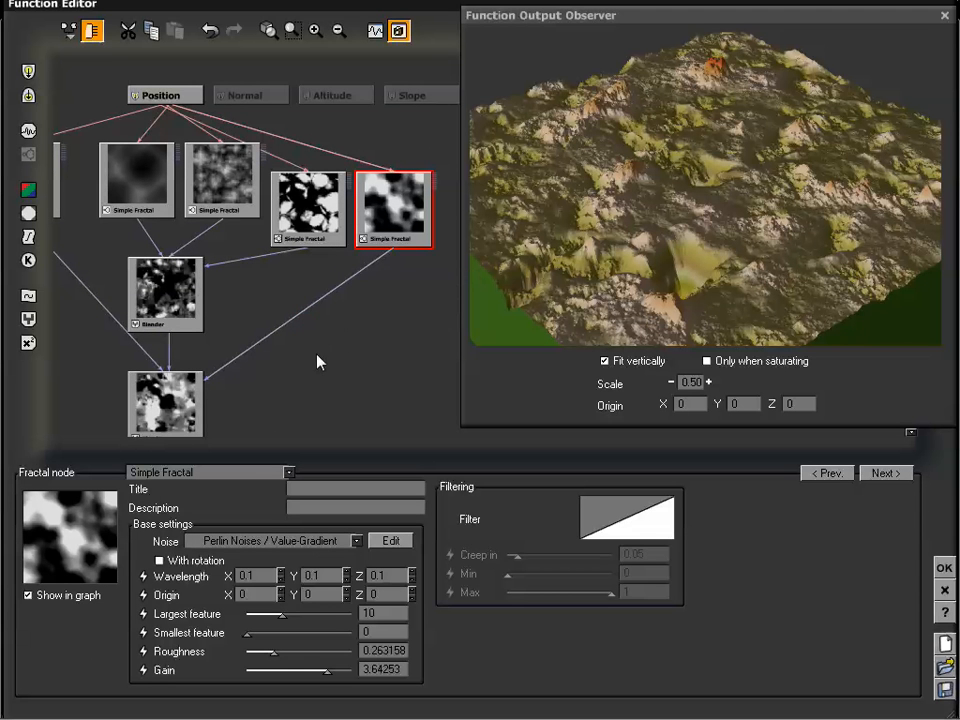
pyautogui.moveTo(319, 357); pyautogui.dragTo(349, 313)
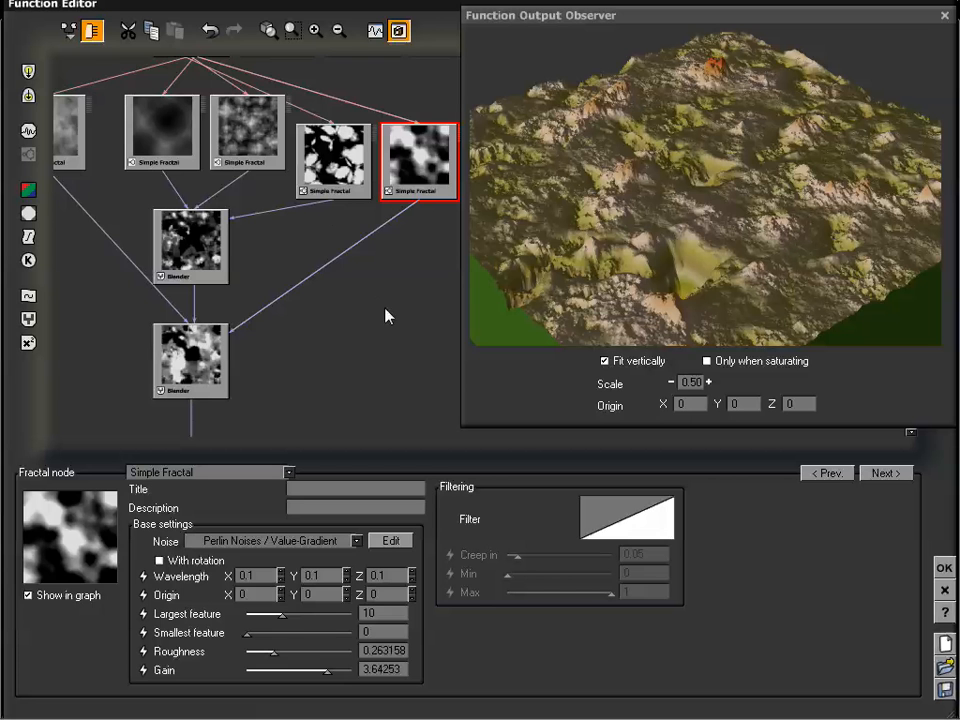
pyautogui.moveTo(385, 315); pyautogui.dragTo(328, 316, button='middle')
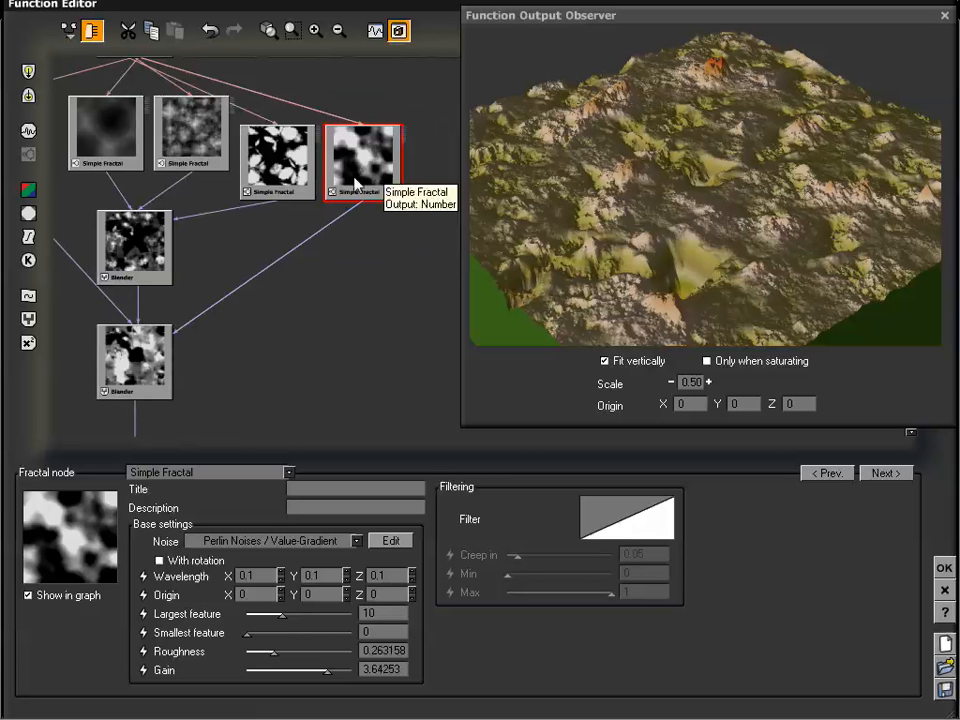
pyautogui.moveTo(332, 323); pyautogui.dragTo(386, 262)
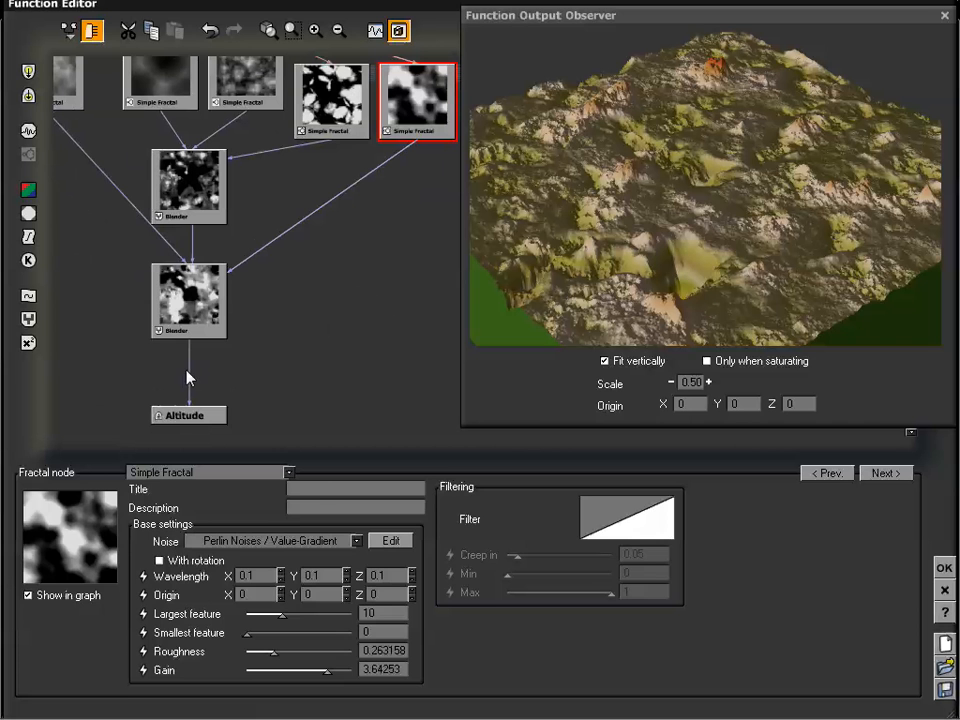
# Move the lower Blender up close beneath the upper Blender and select its link to Altitude.
pyautogui.moveTo(205, 296); pyautogui.dragTo(205, 268)
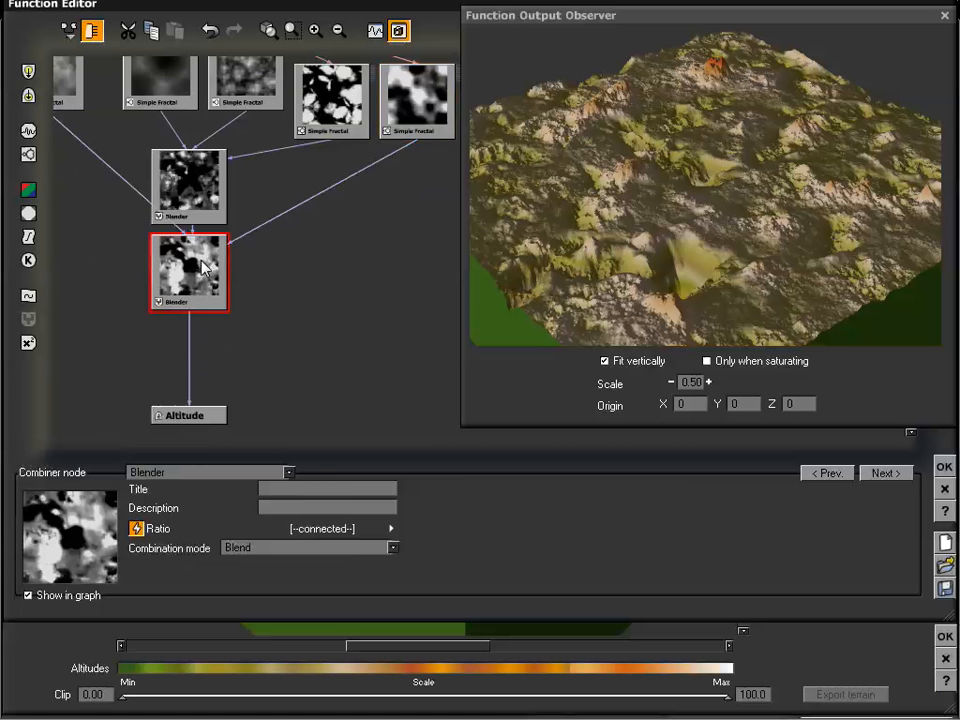
pyautogui.click(192, 357)
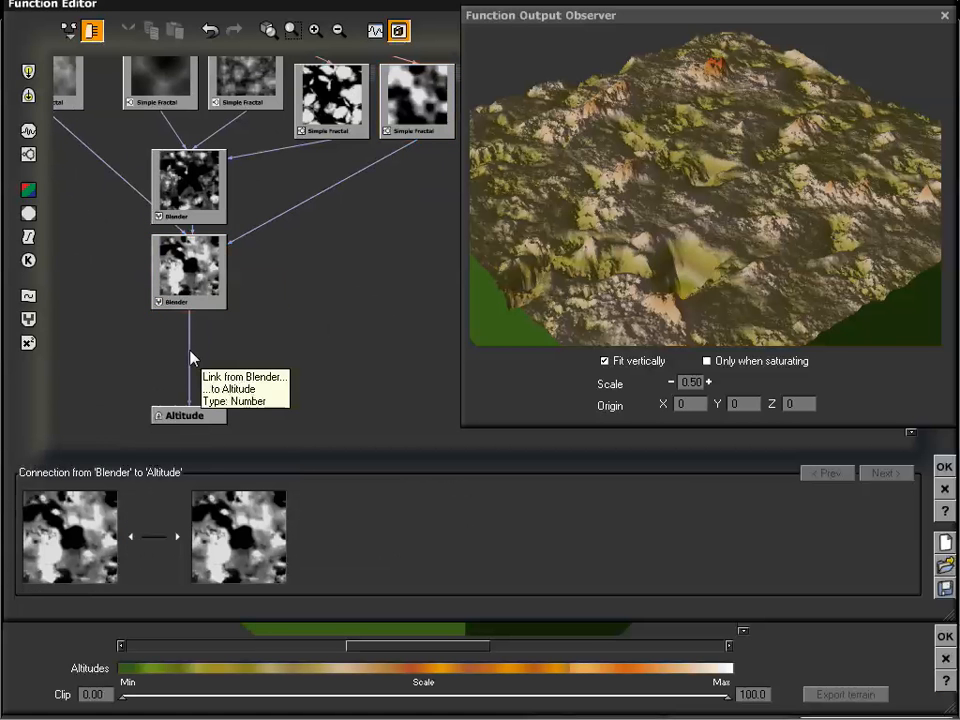